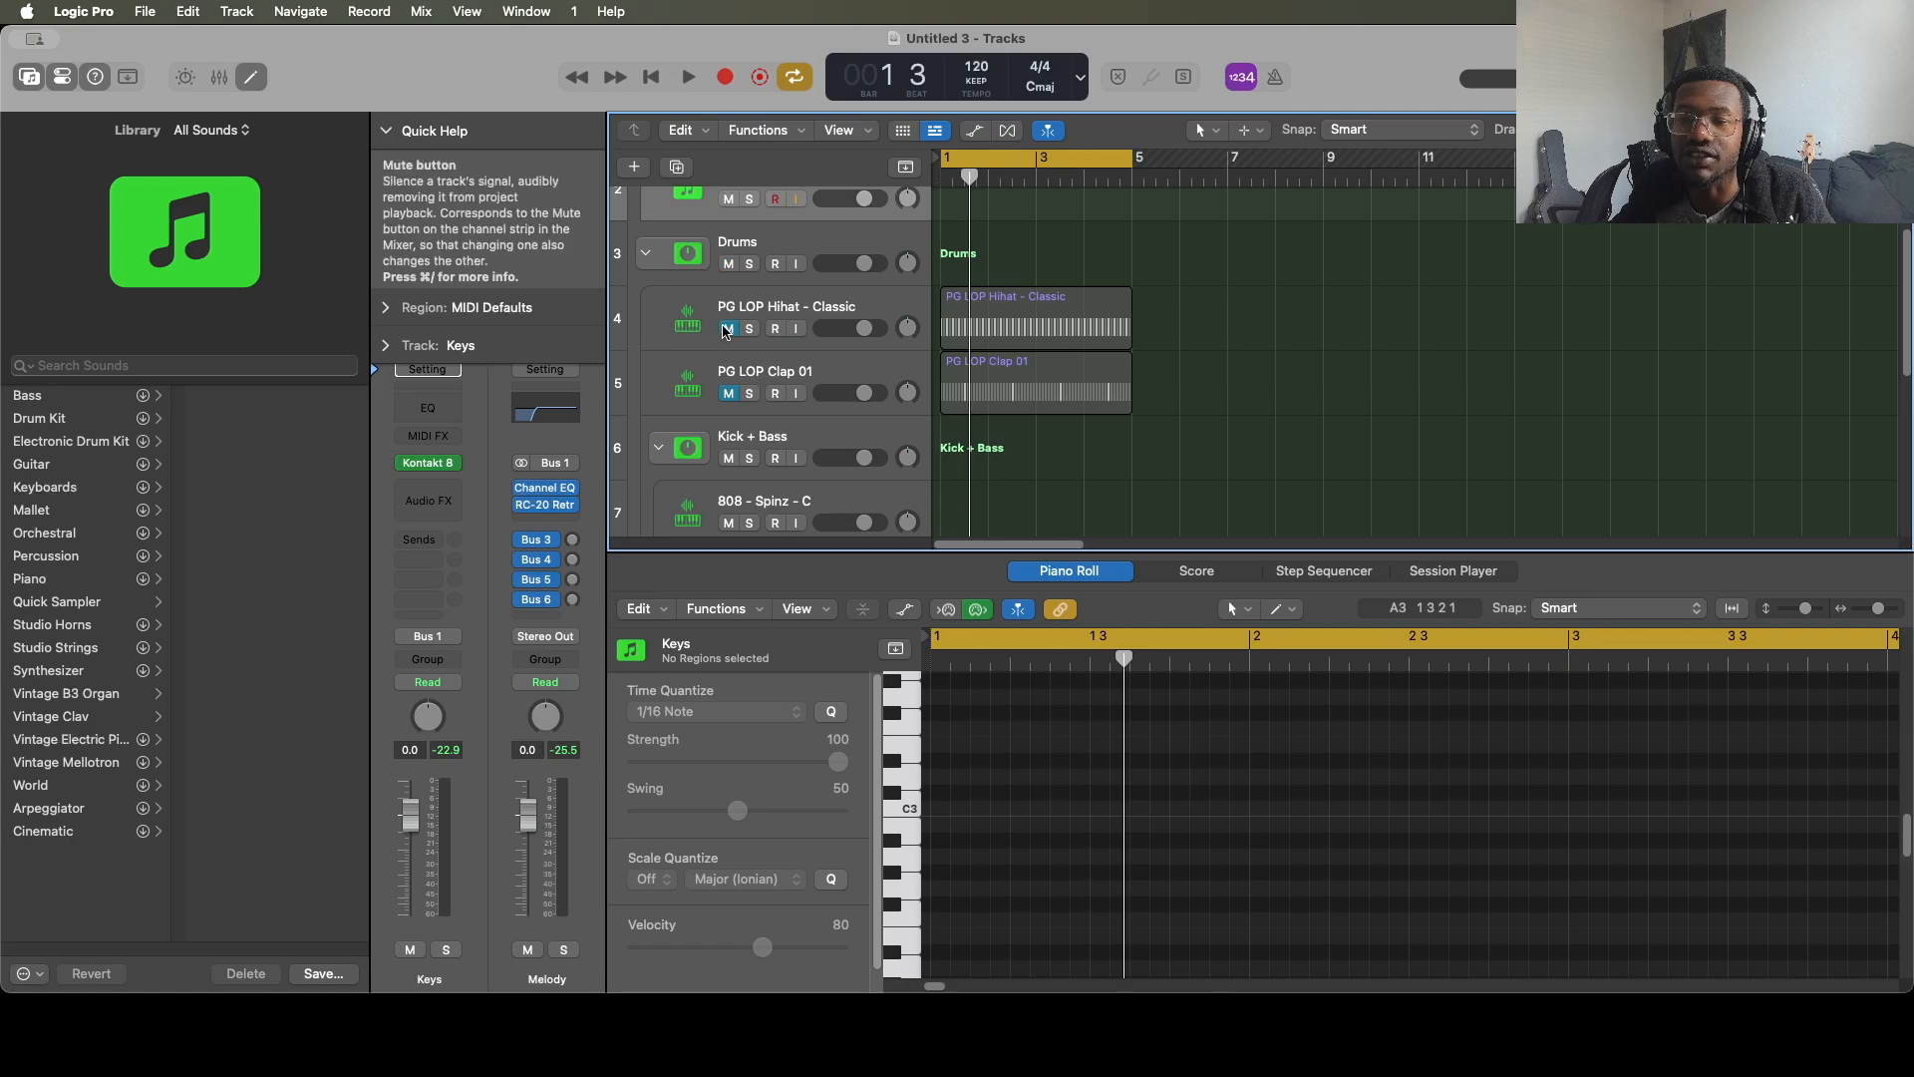
# Lower the hi-hat track's volume to -4.4 dB and turn the clap track down slightly, auditioning the drum loop.
pyautogui.press('space')
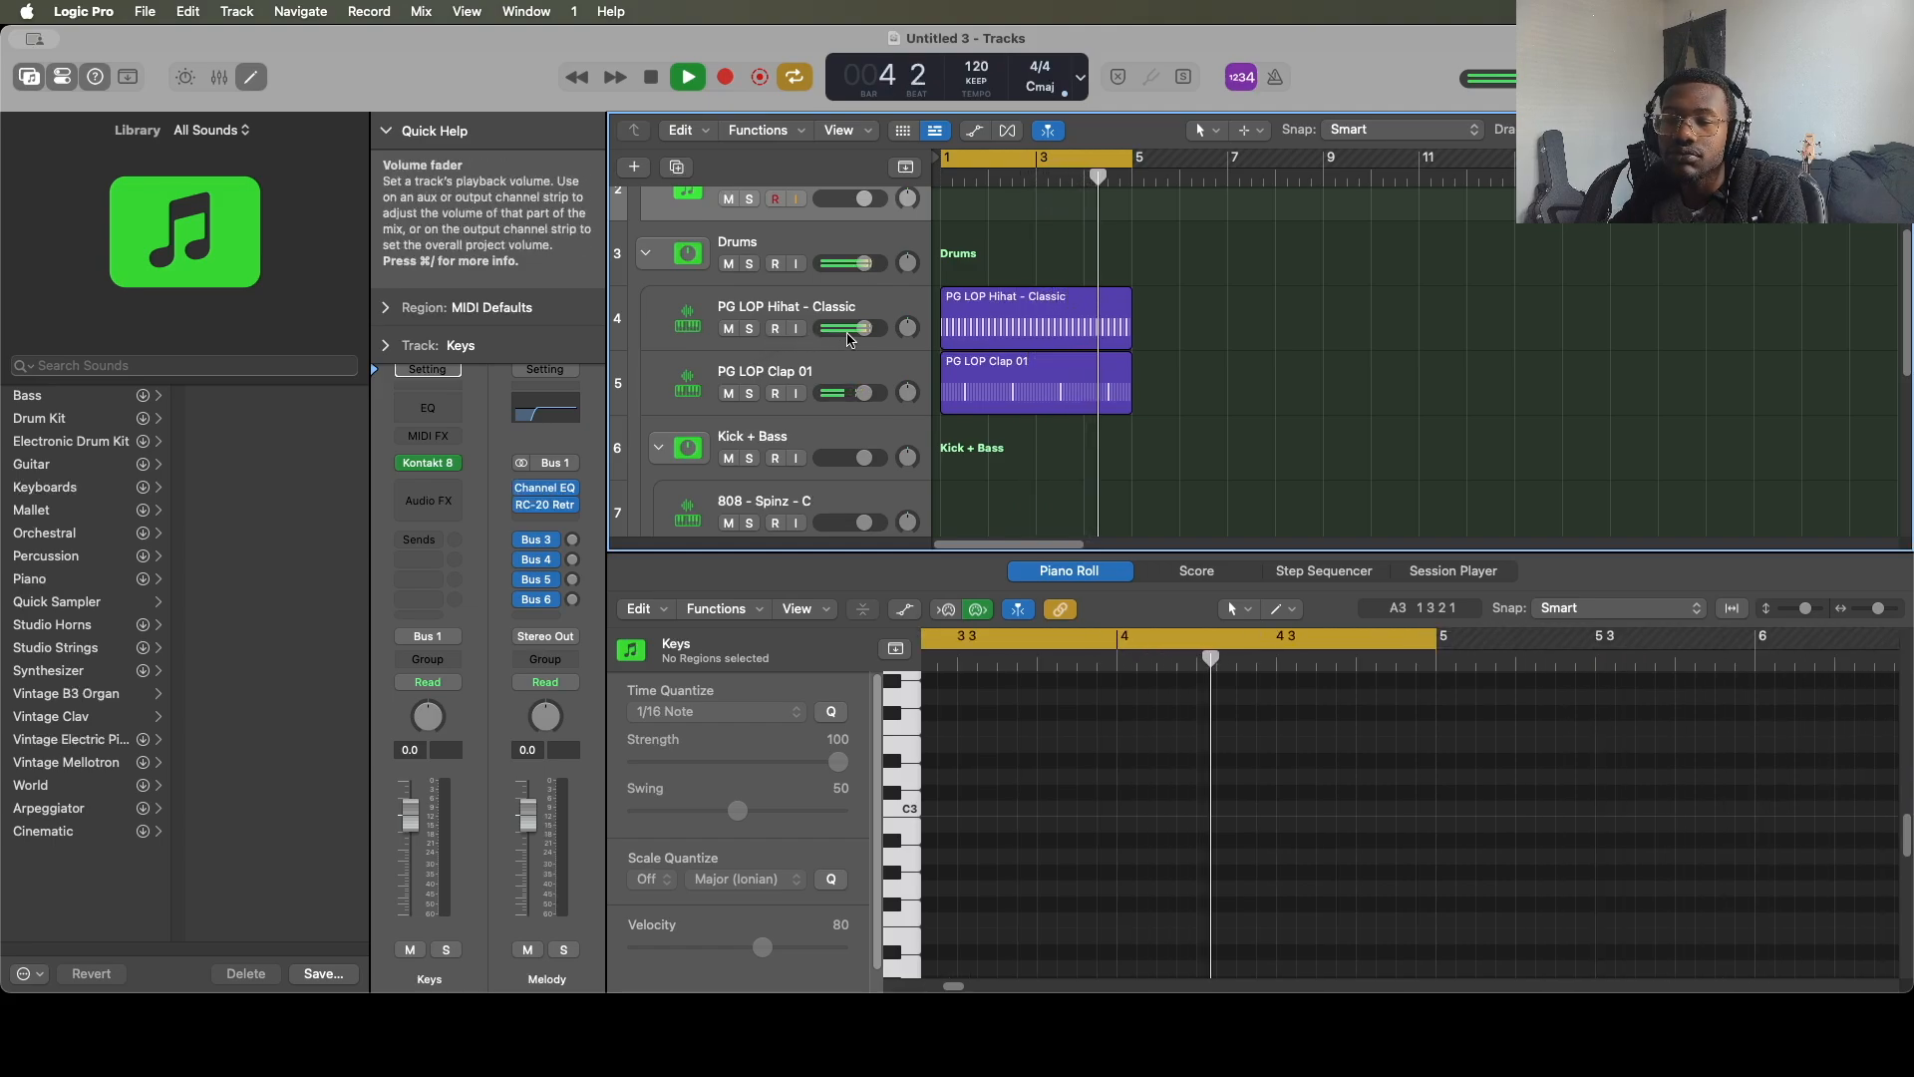
pyautogui.press('space')
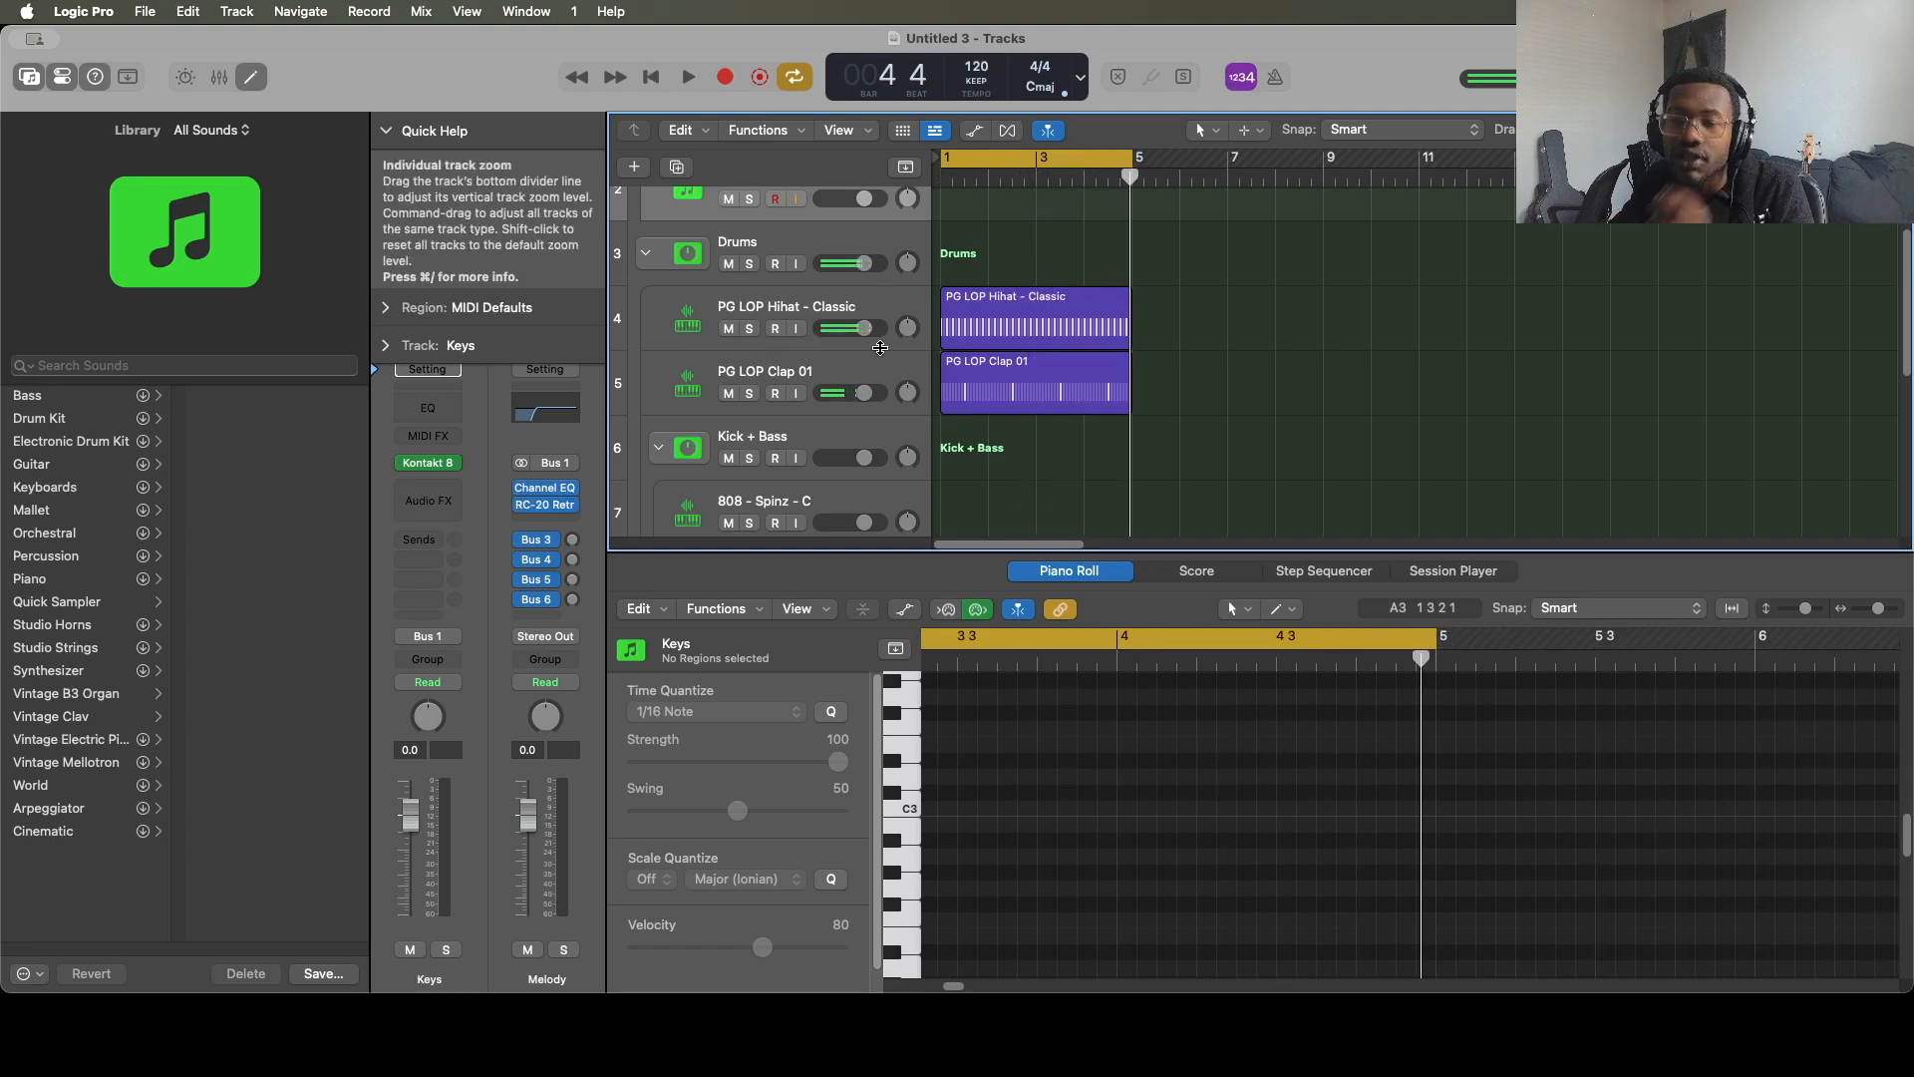
pyautogui.moveTo(865, 328); pyautogui.dragTo(863, 328)
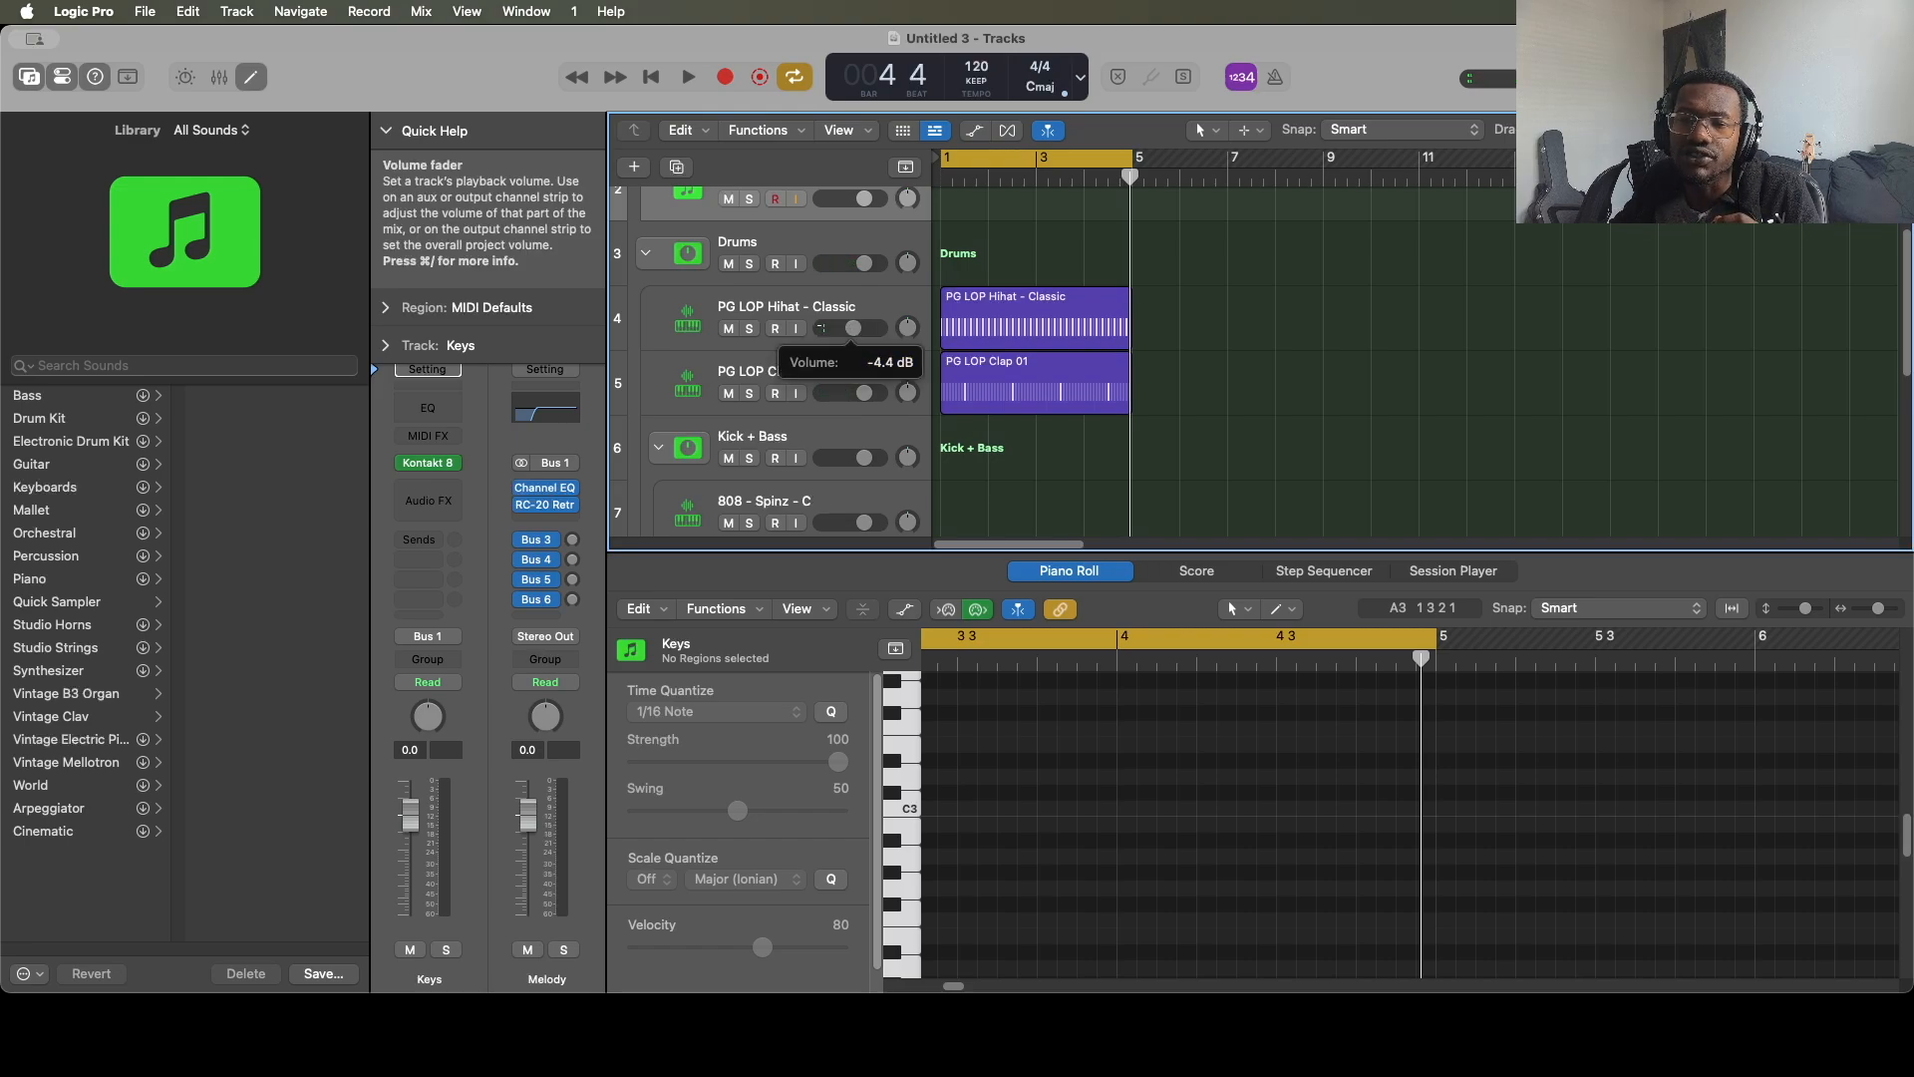
pyautogui.moveTo(864, 392); pyautogui.dragTo(855, 393)
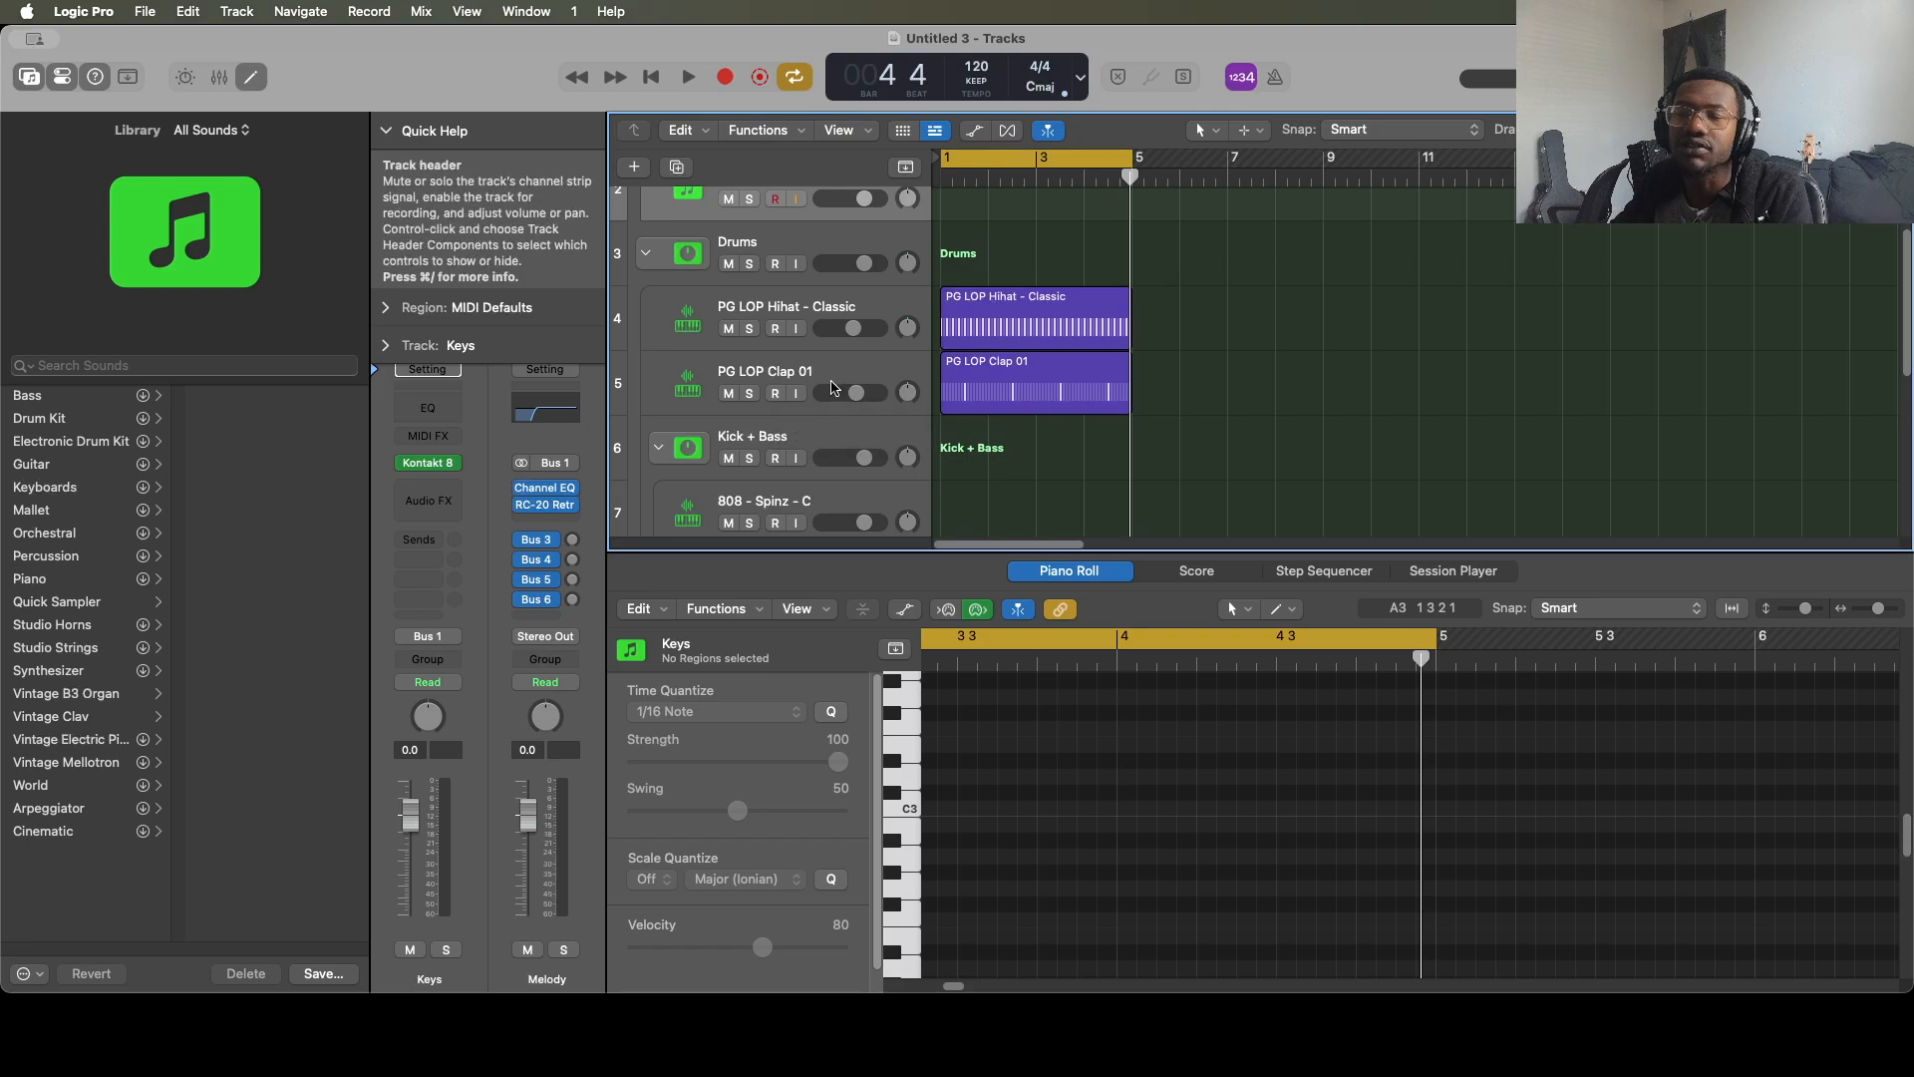
pyautogui.press('space')
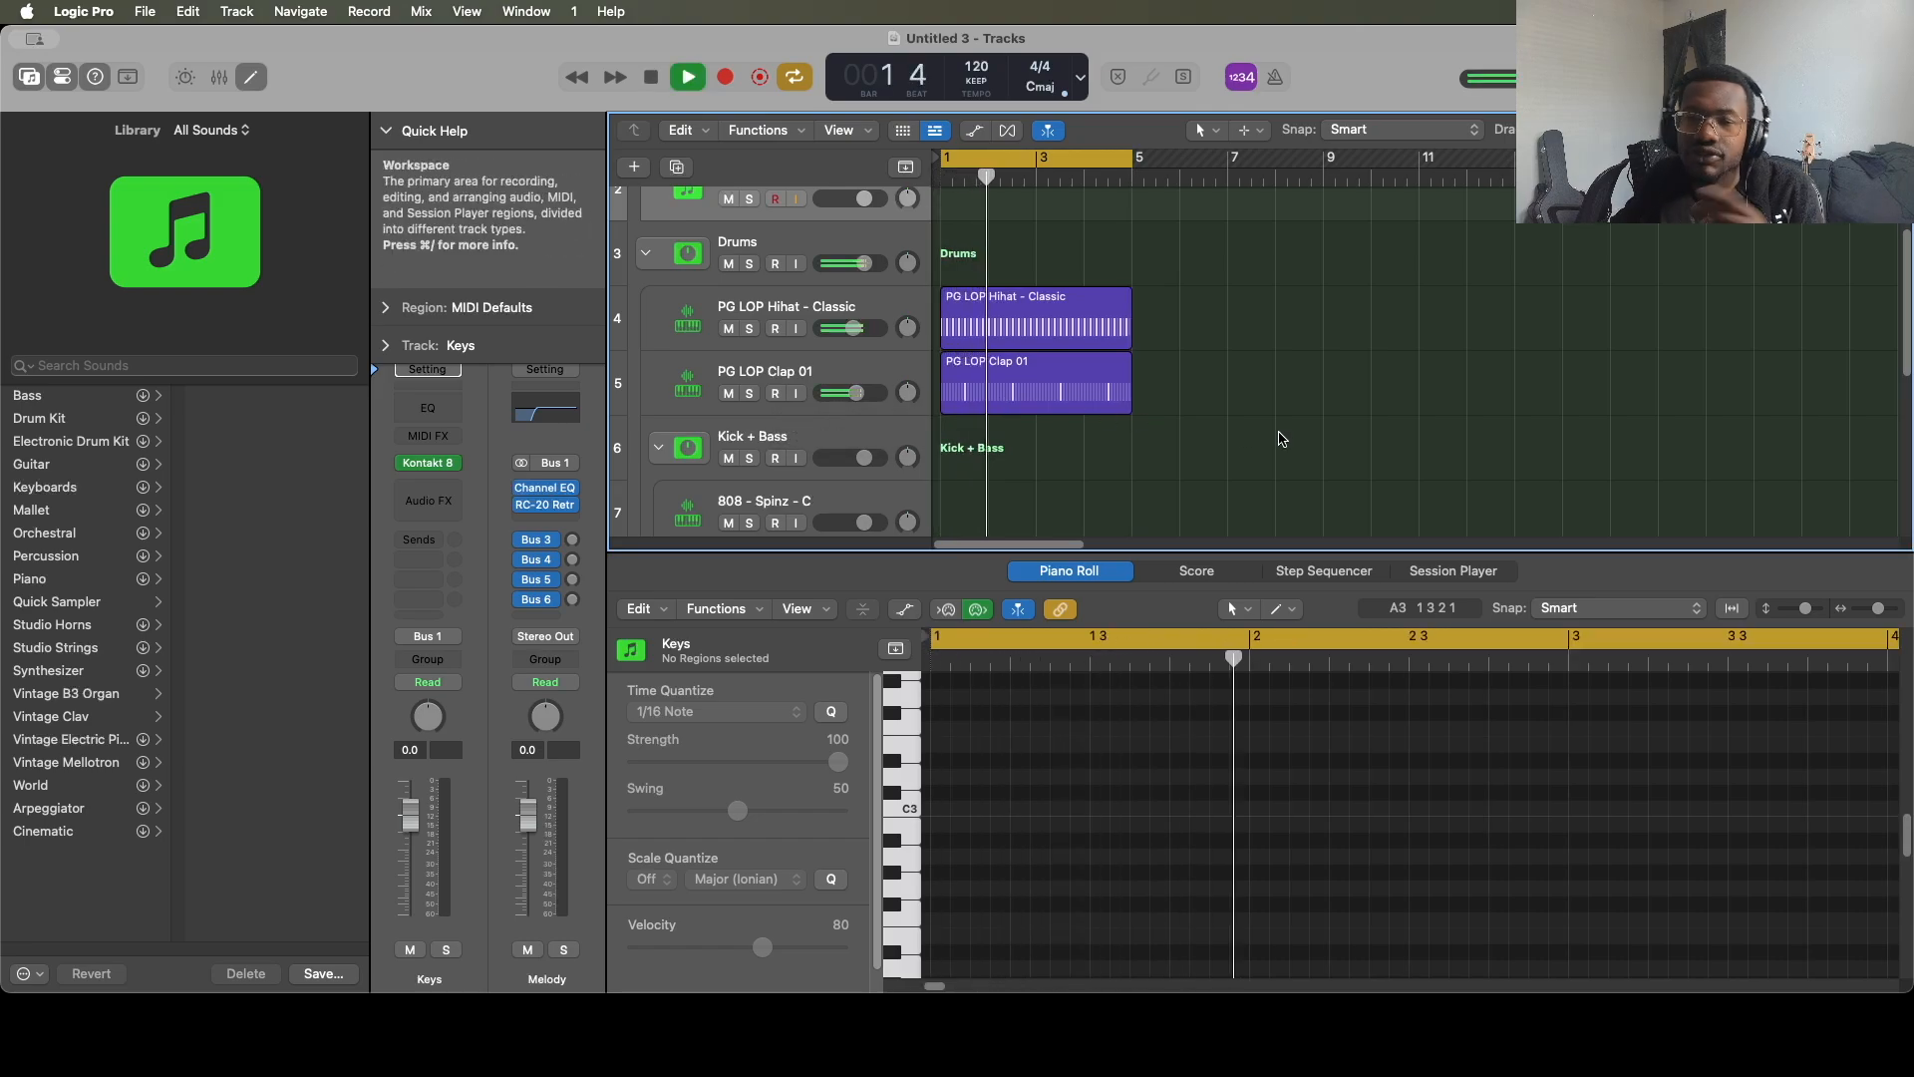
pyautogui.press('space')
# Select the 808 - Spinz - C track in the Kick + Bass group and replace the Library and Inspector with the file browser.
pyautogui.scroll(-5, 927, 315)
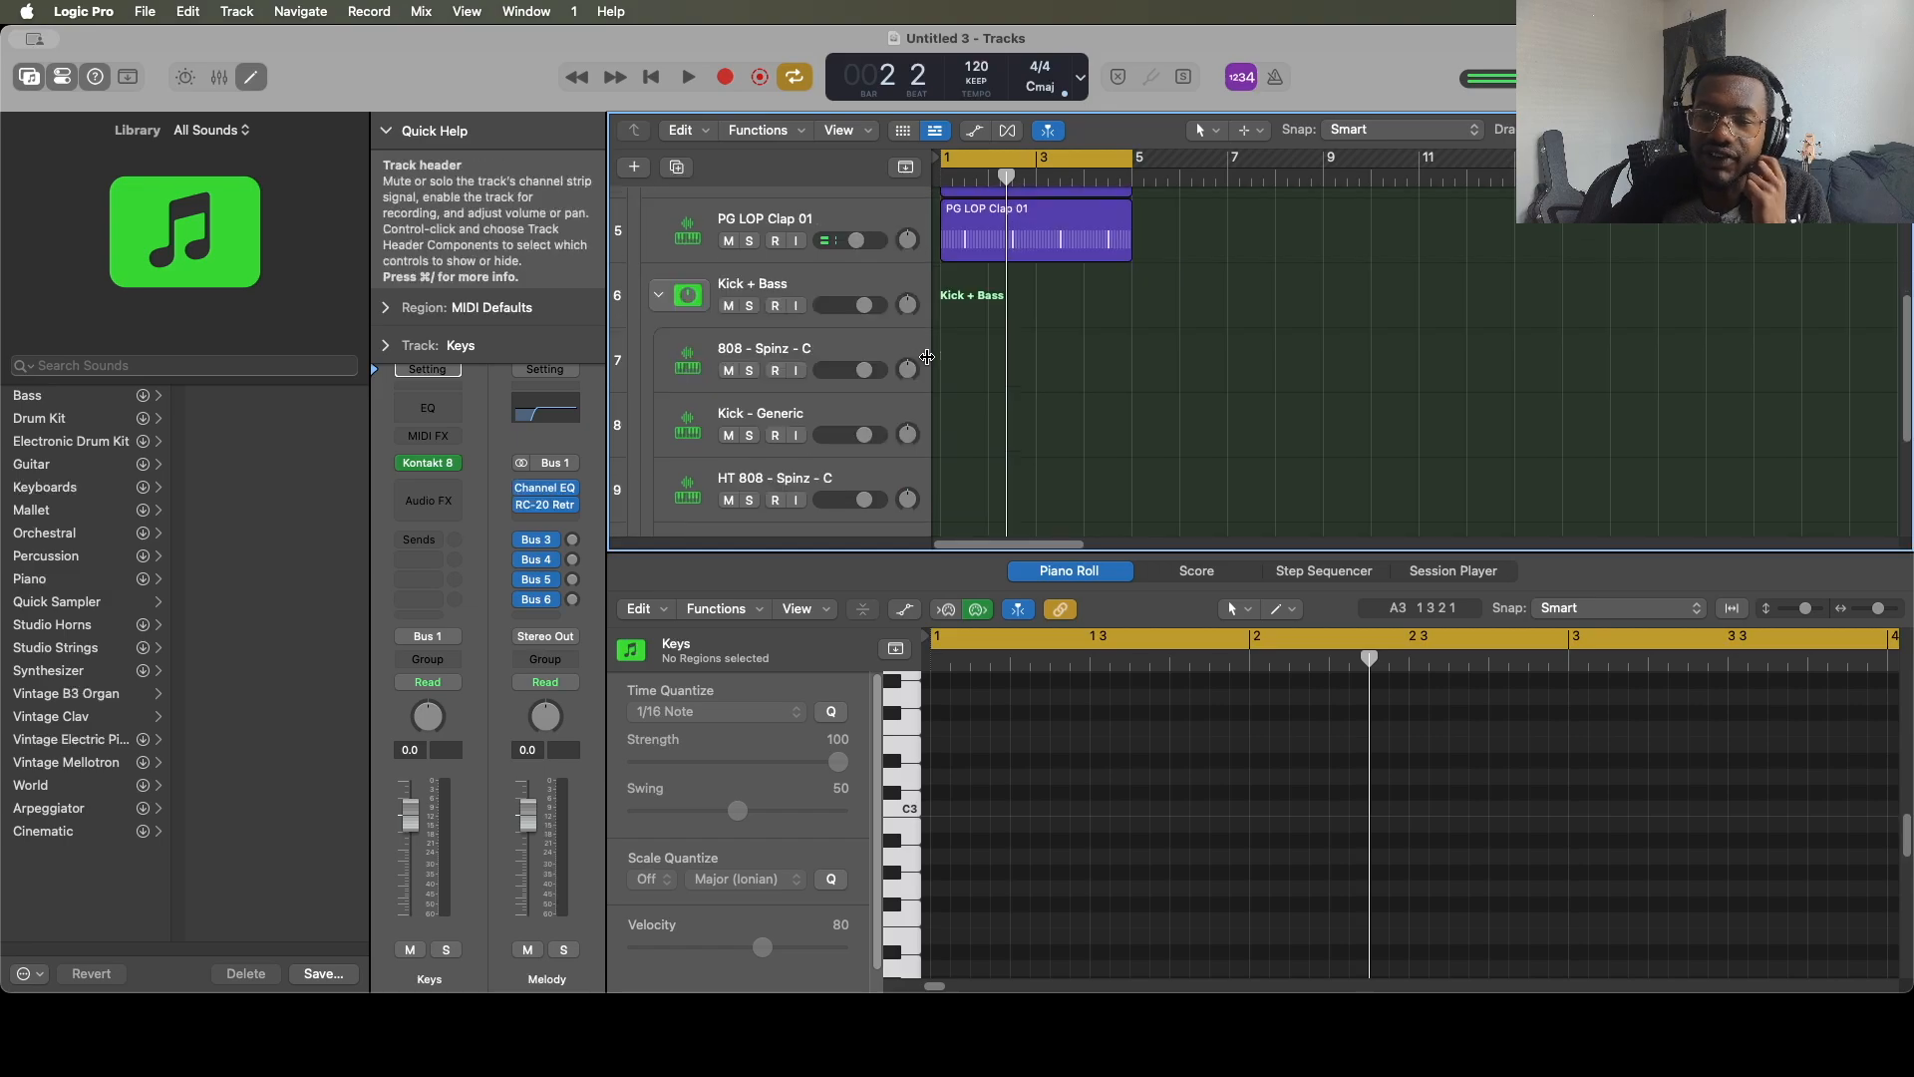
pyautogui.scroll(2, 931, 358)
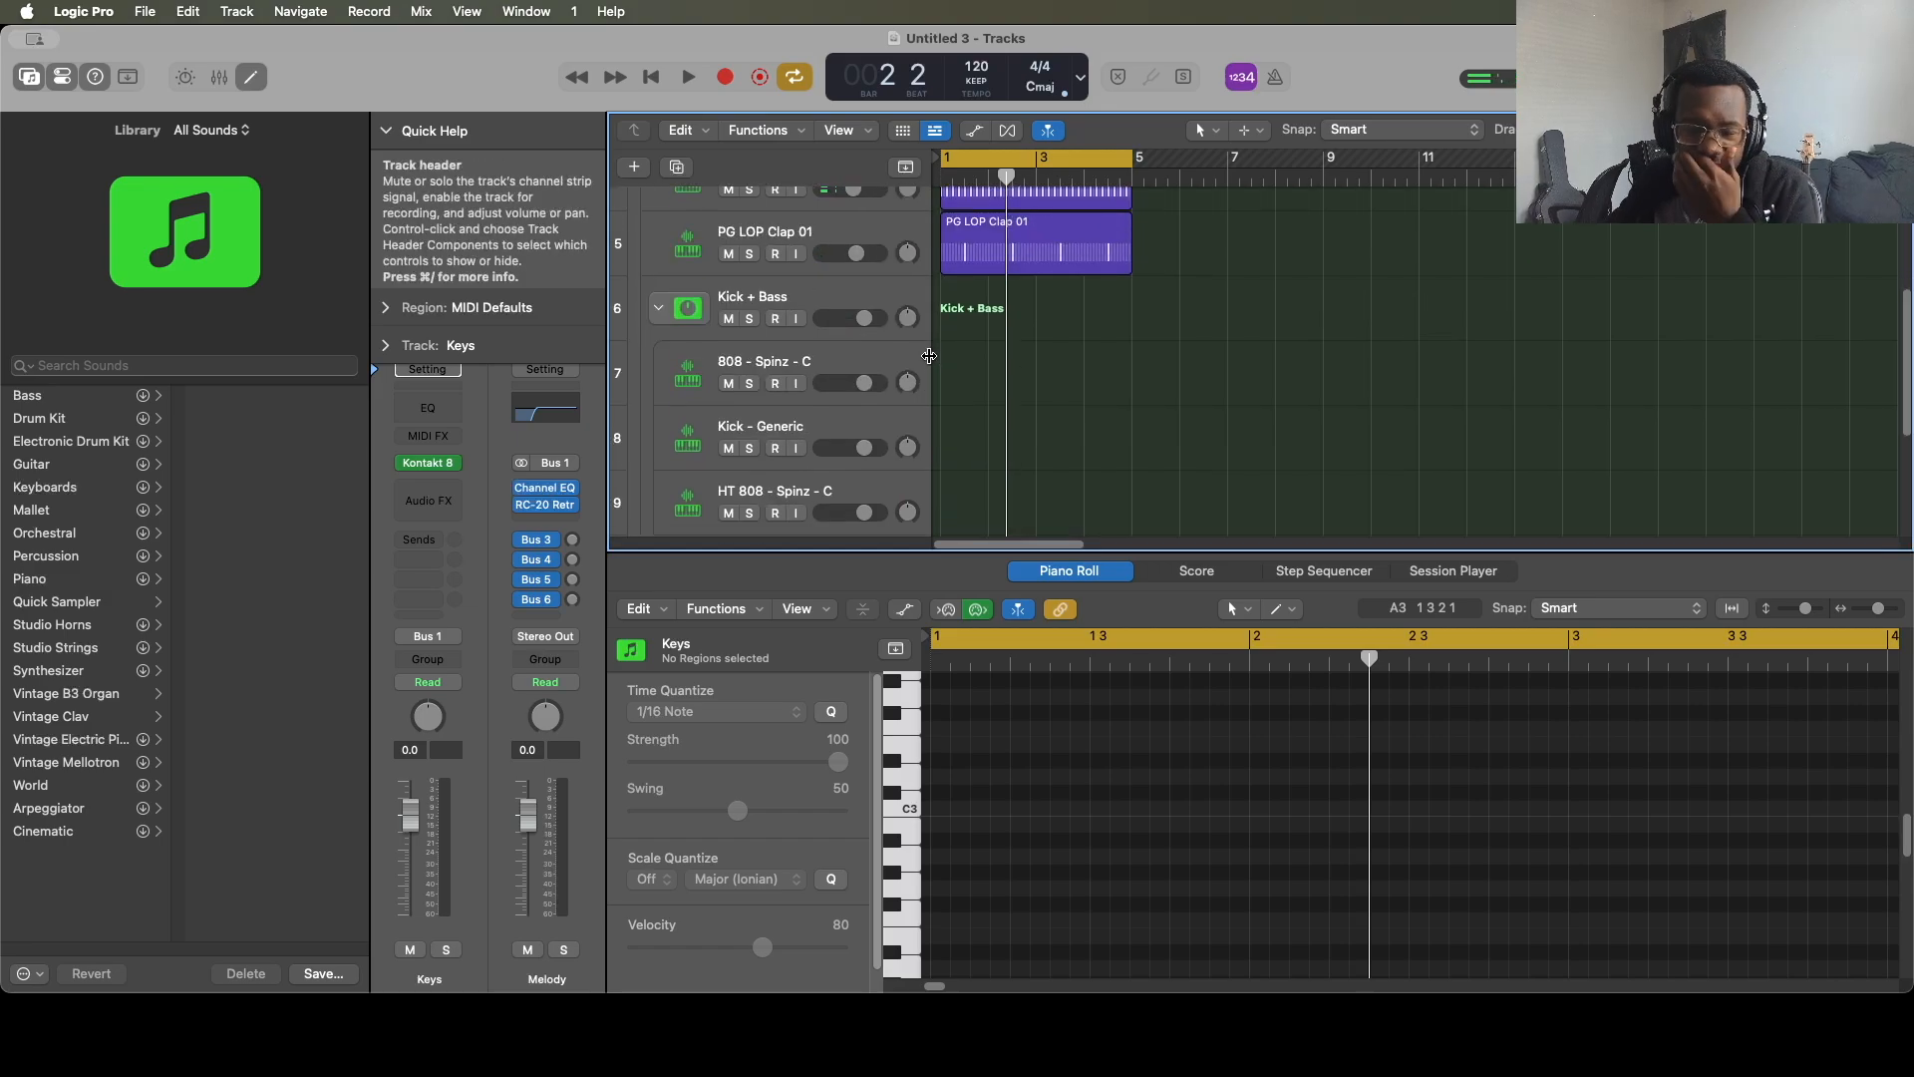
pyautogui.click(842, 364)
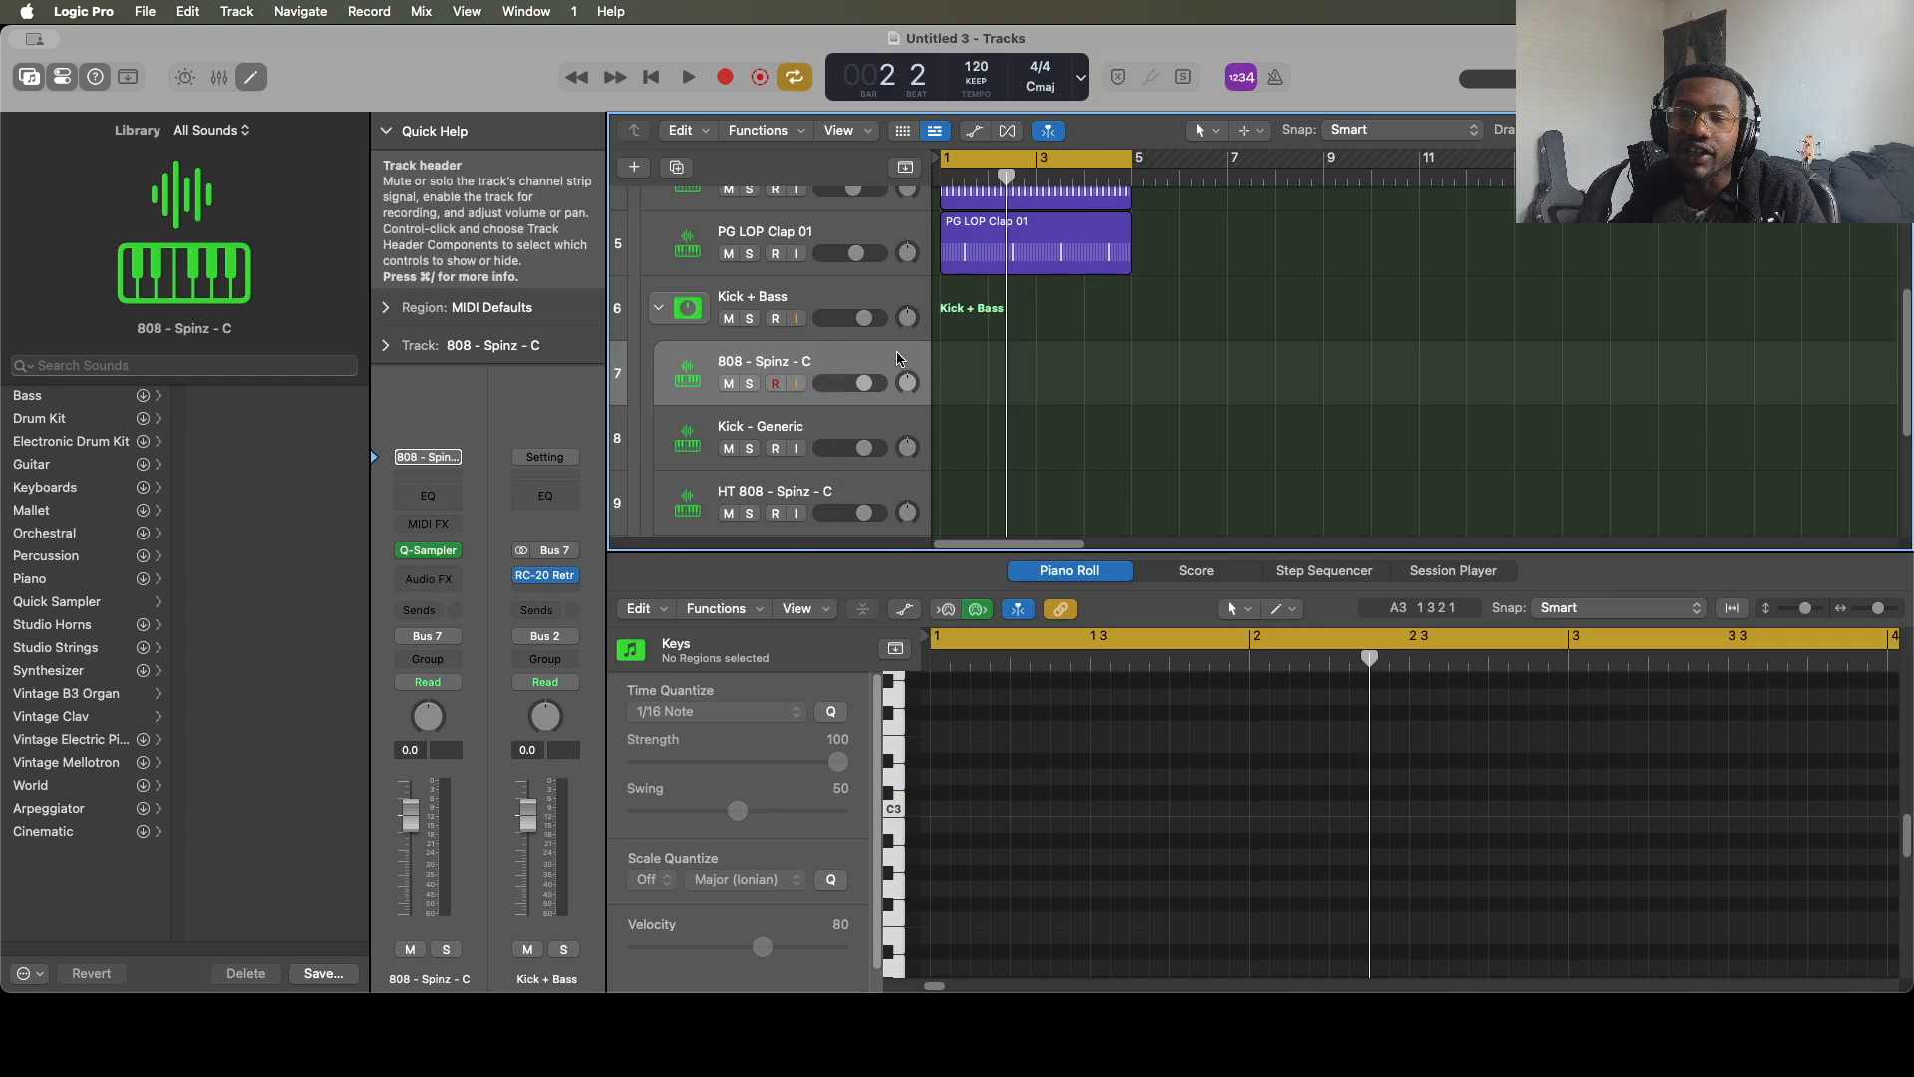
pyautogui.scroll(1, 967, 314)
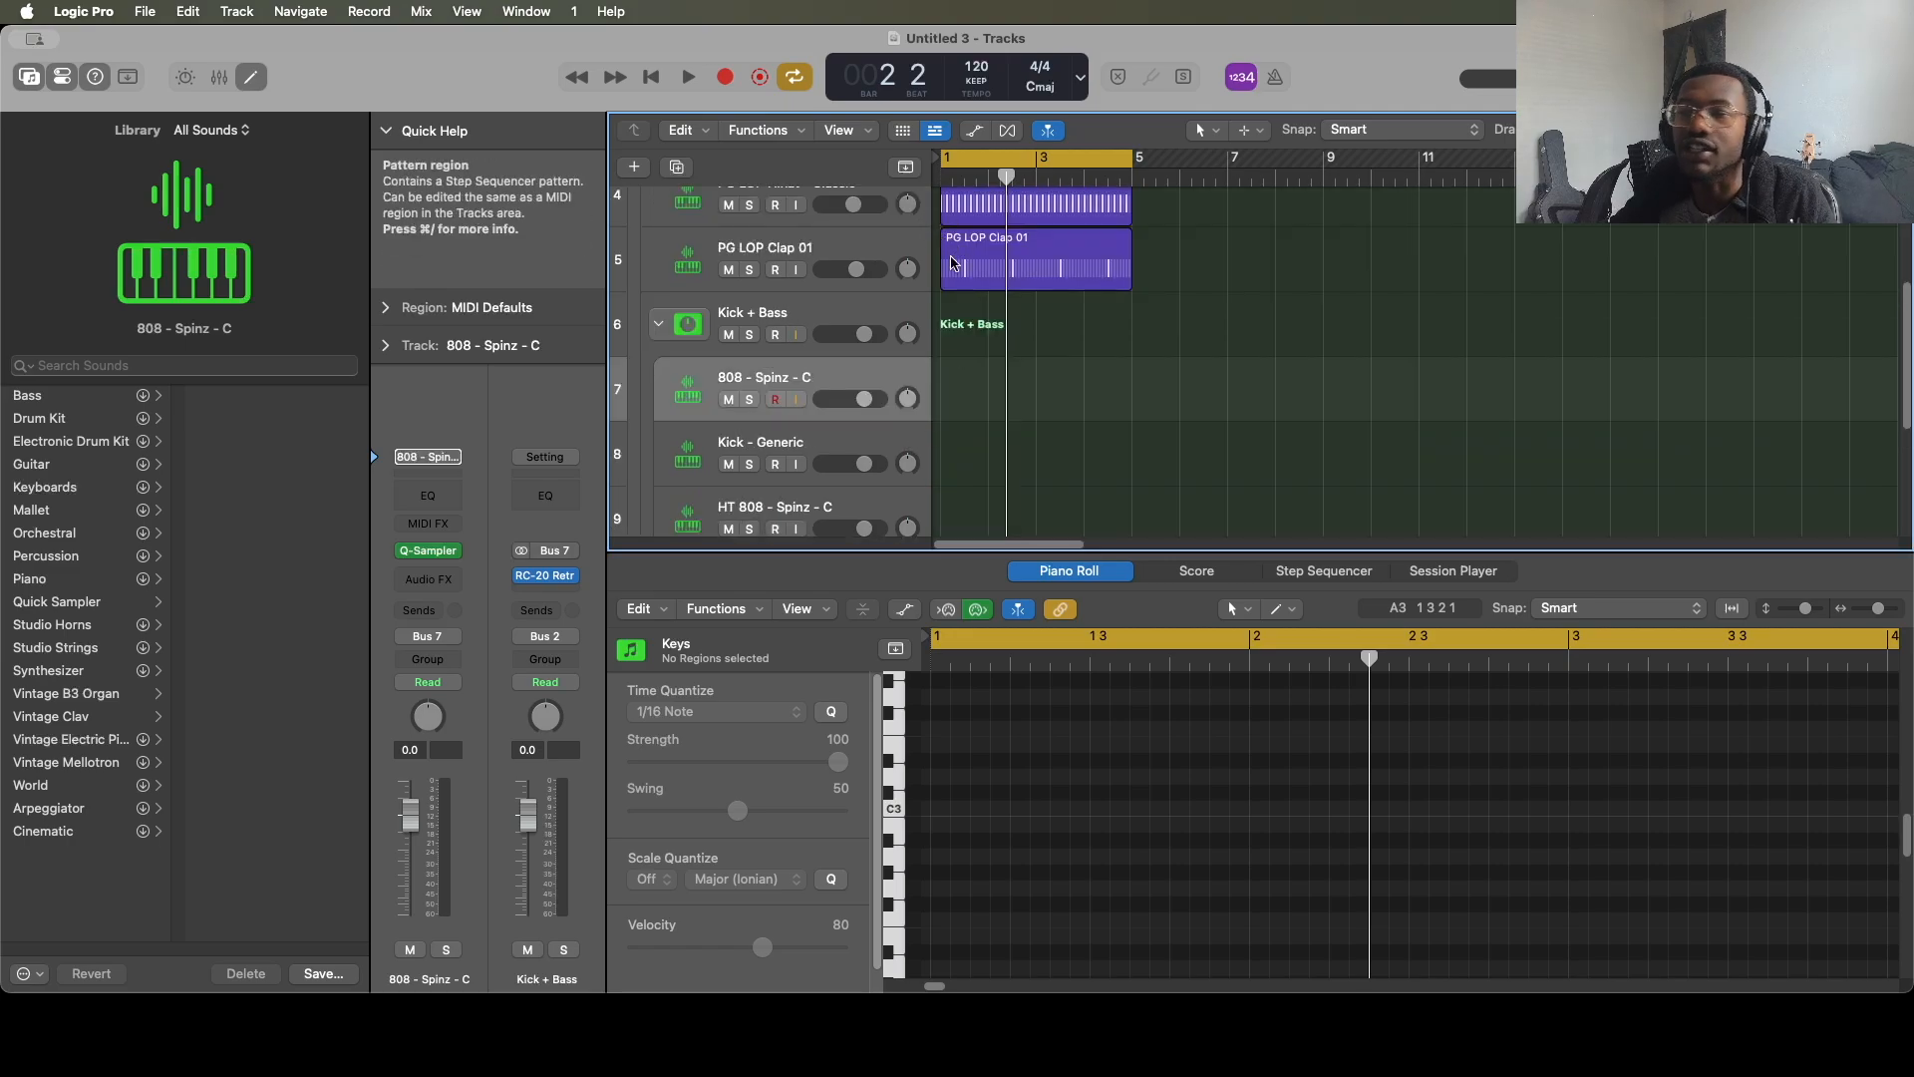
pyautogui.press('y')
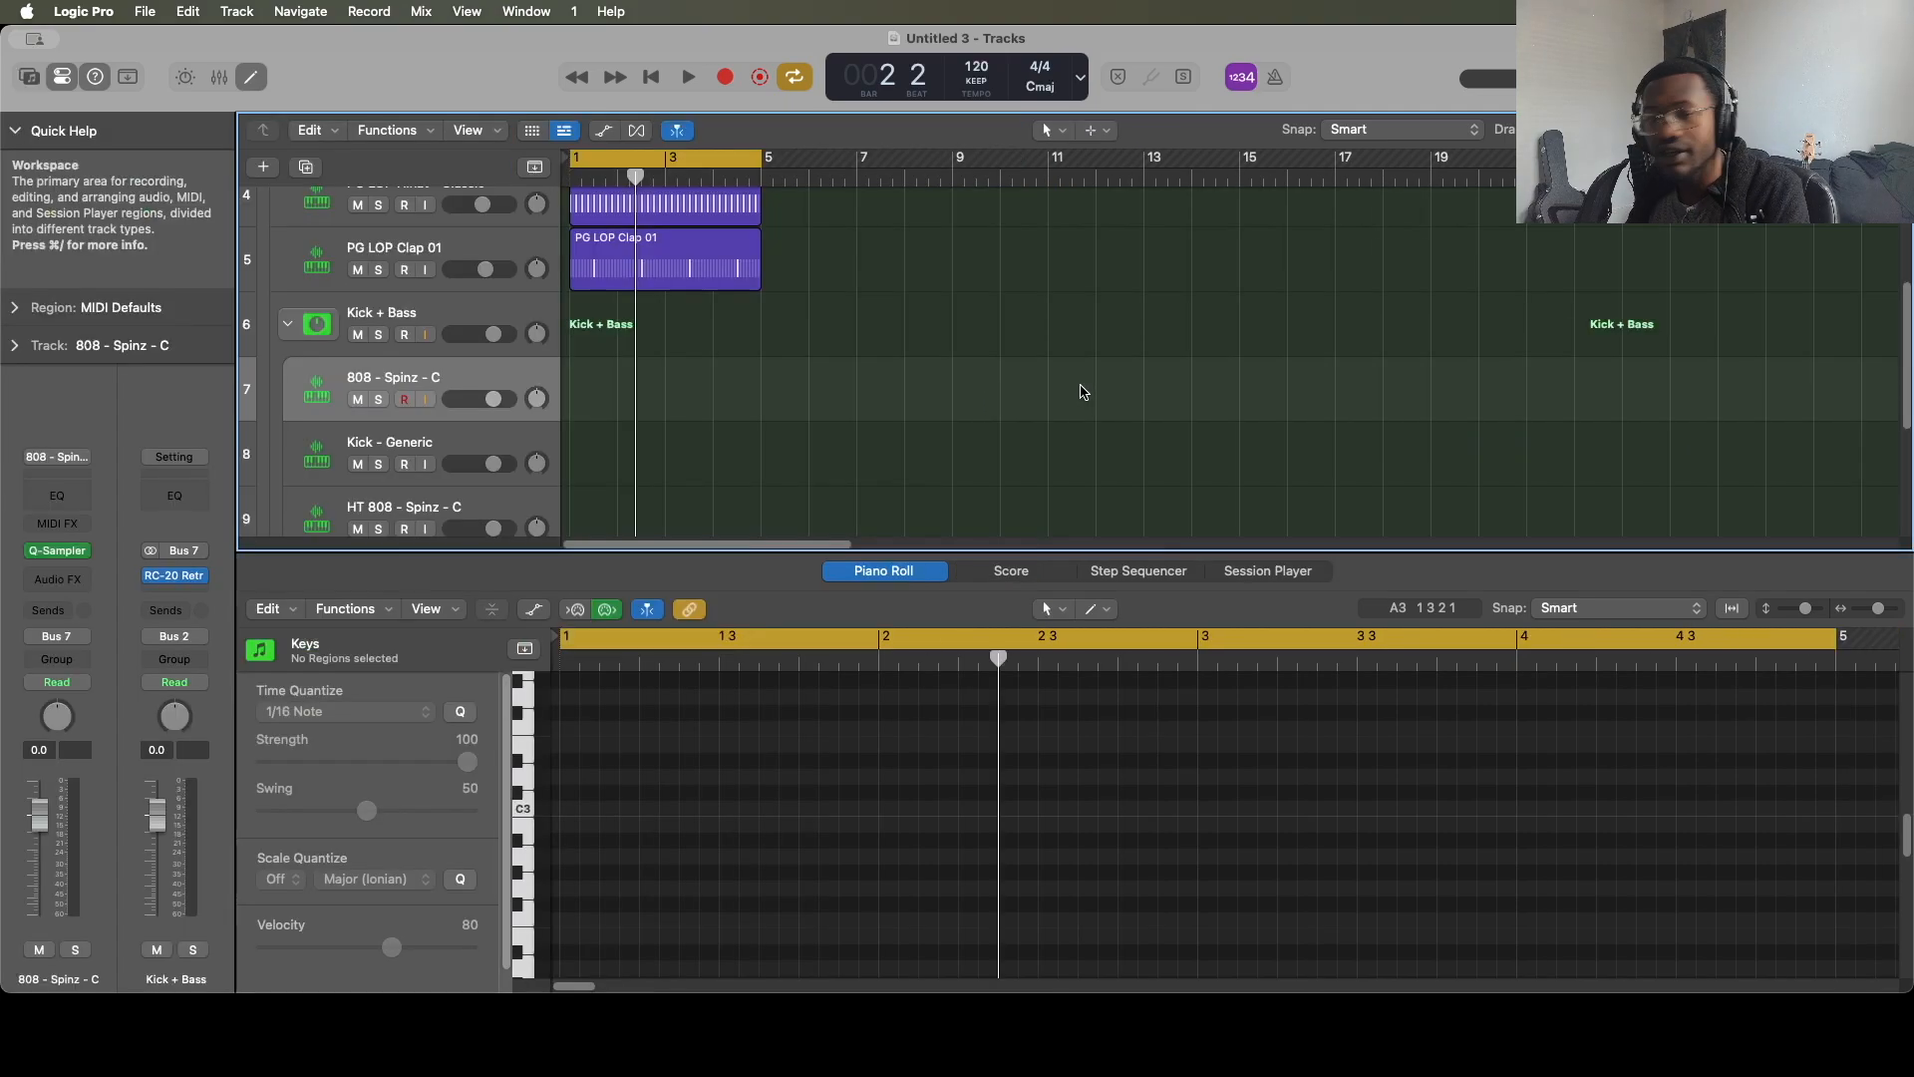
pyautogui.press('i')
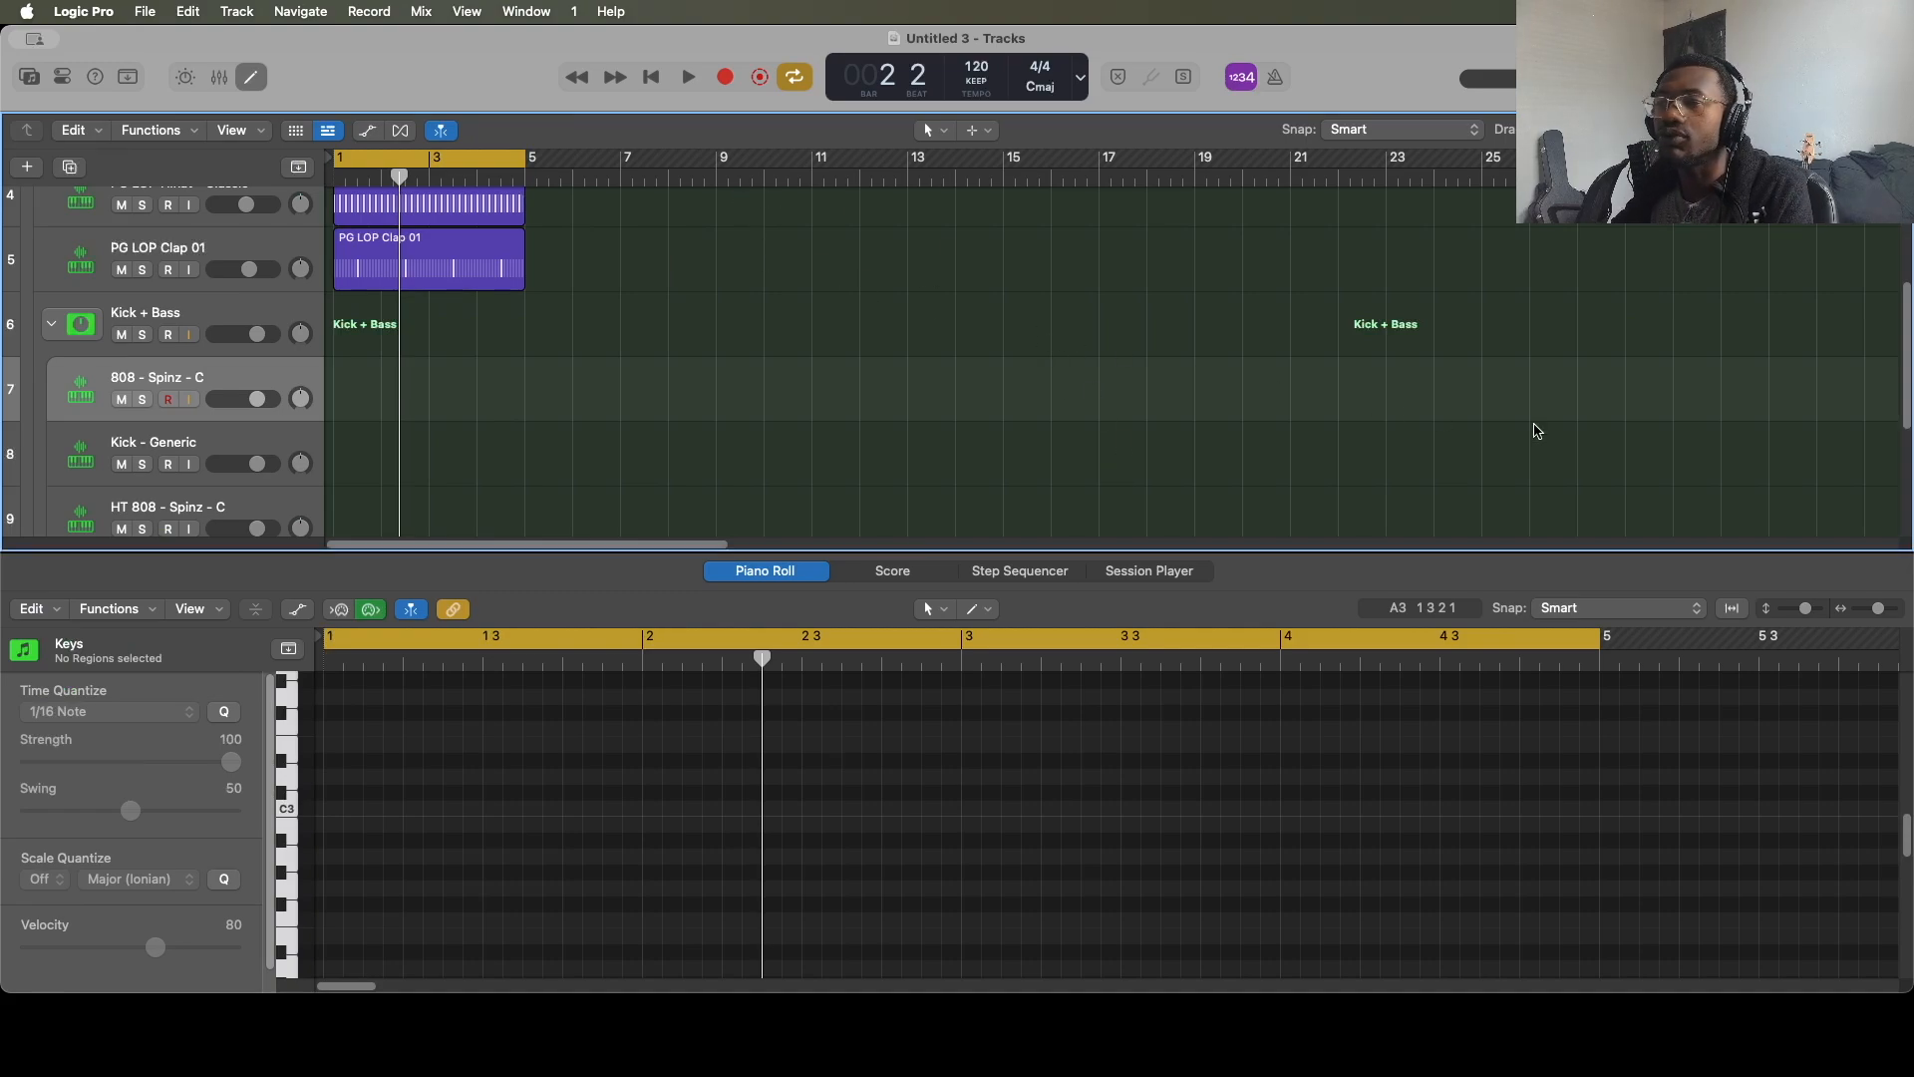
pyautogui.press('f')
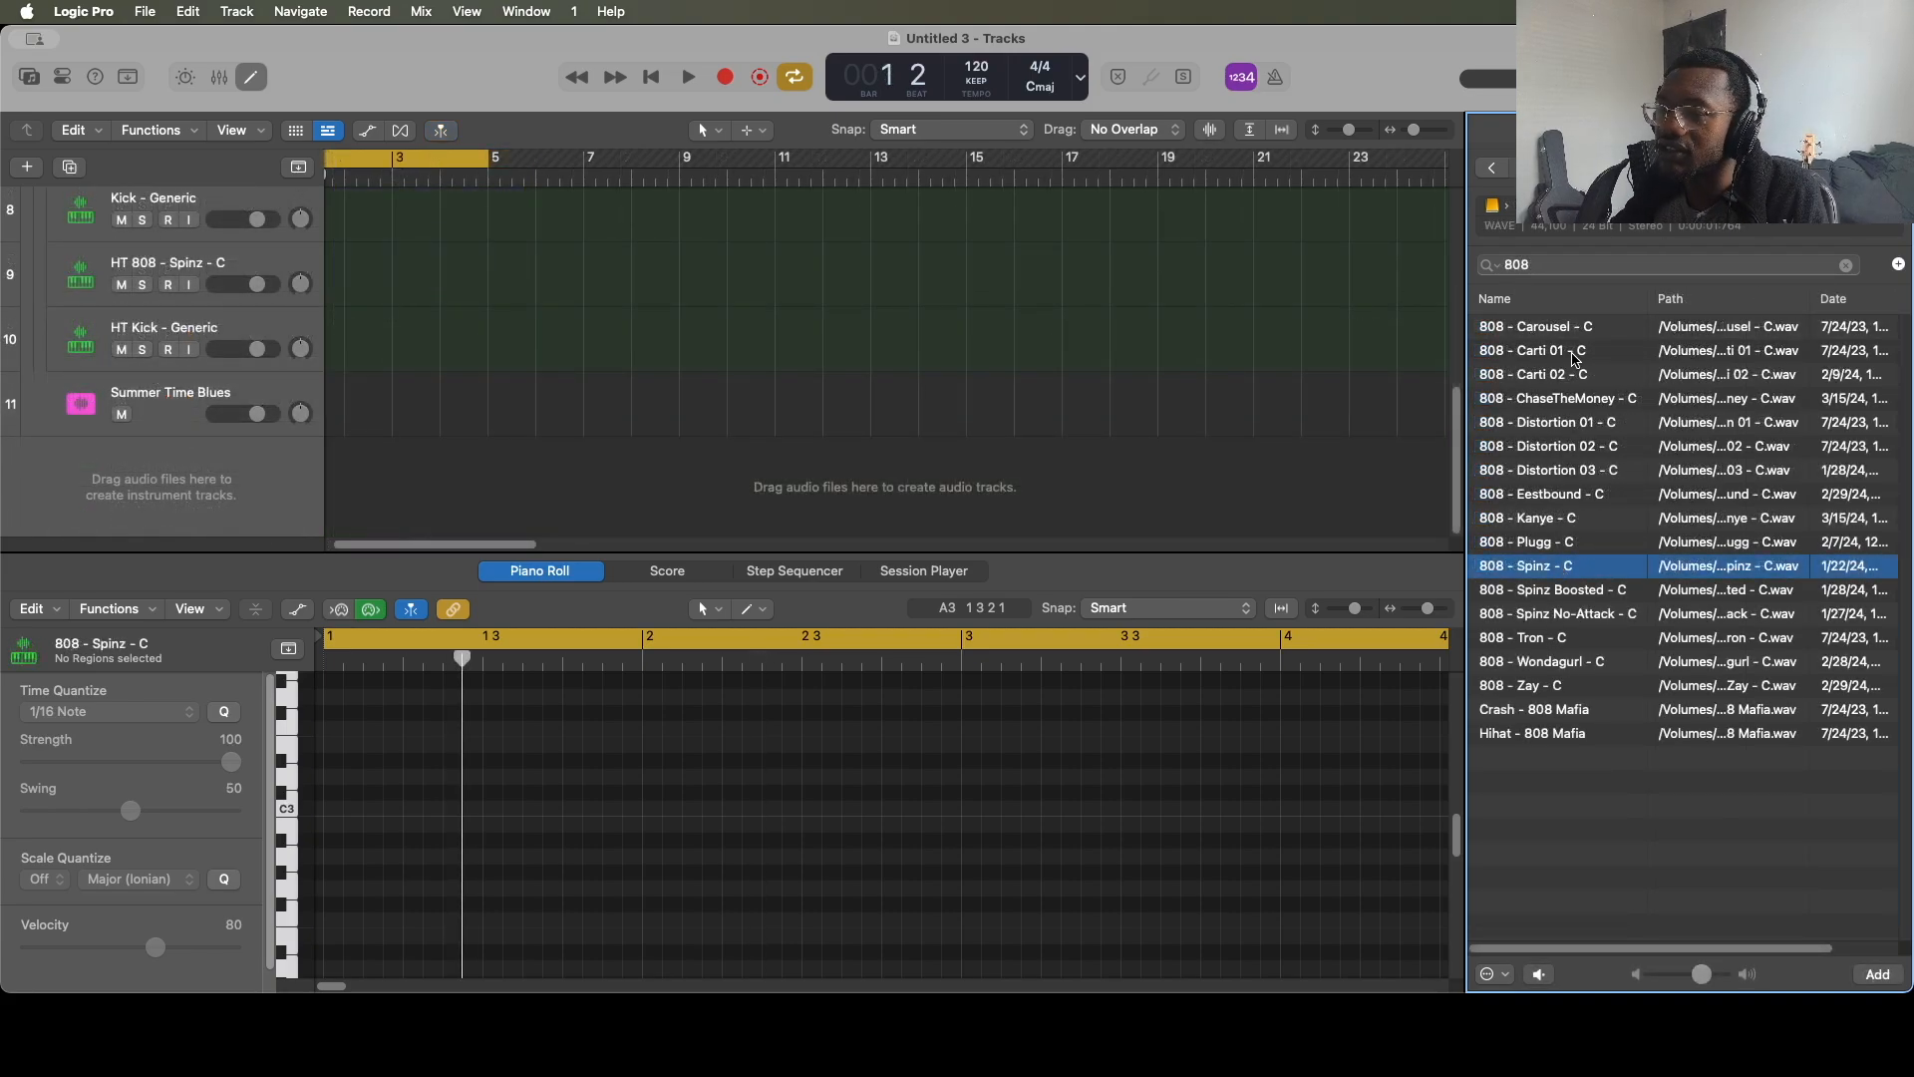
# Bring the Library and Inspector back beside the tracks, and hide the Library again.
pyautogui.press('y')
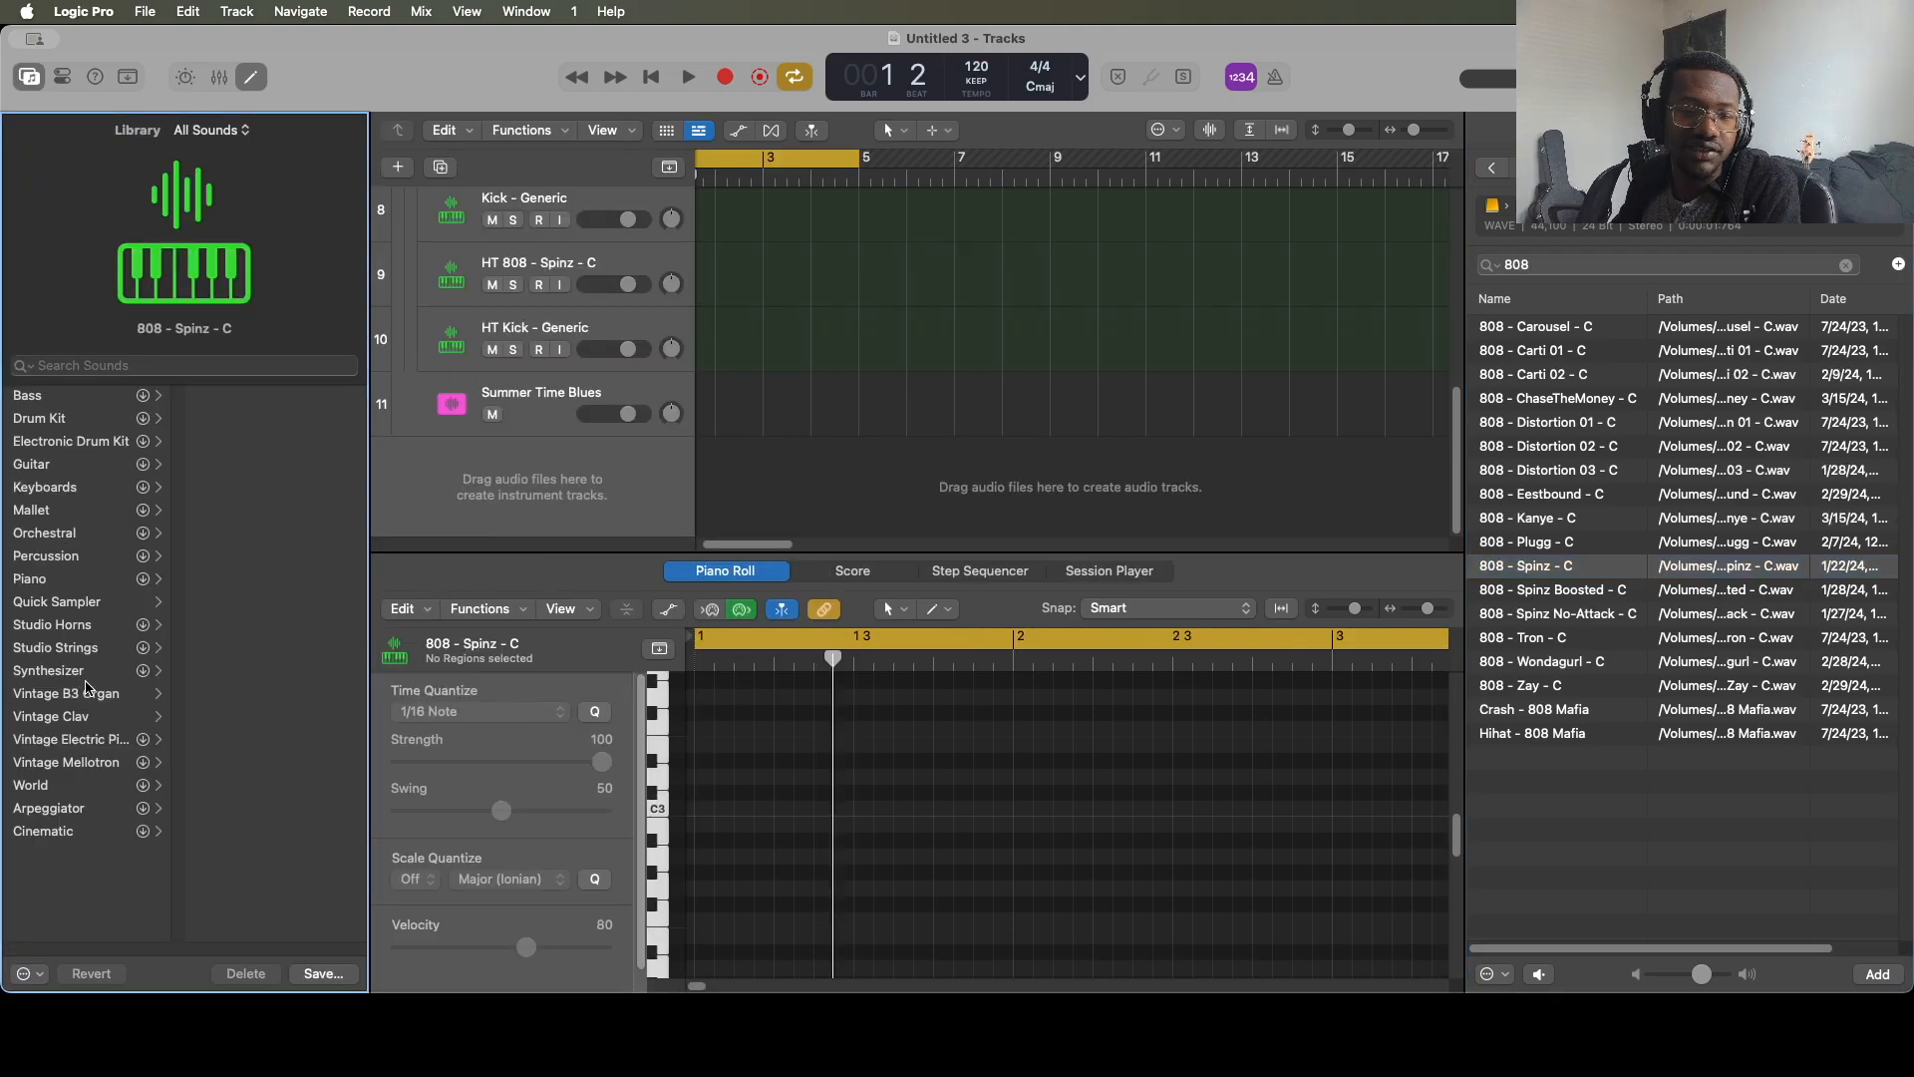
pyautogui.press('i')
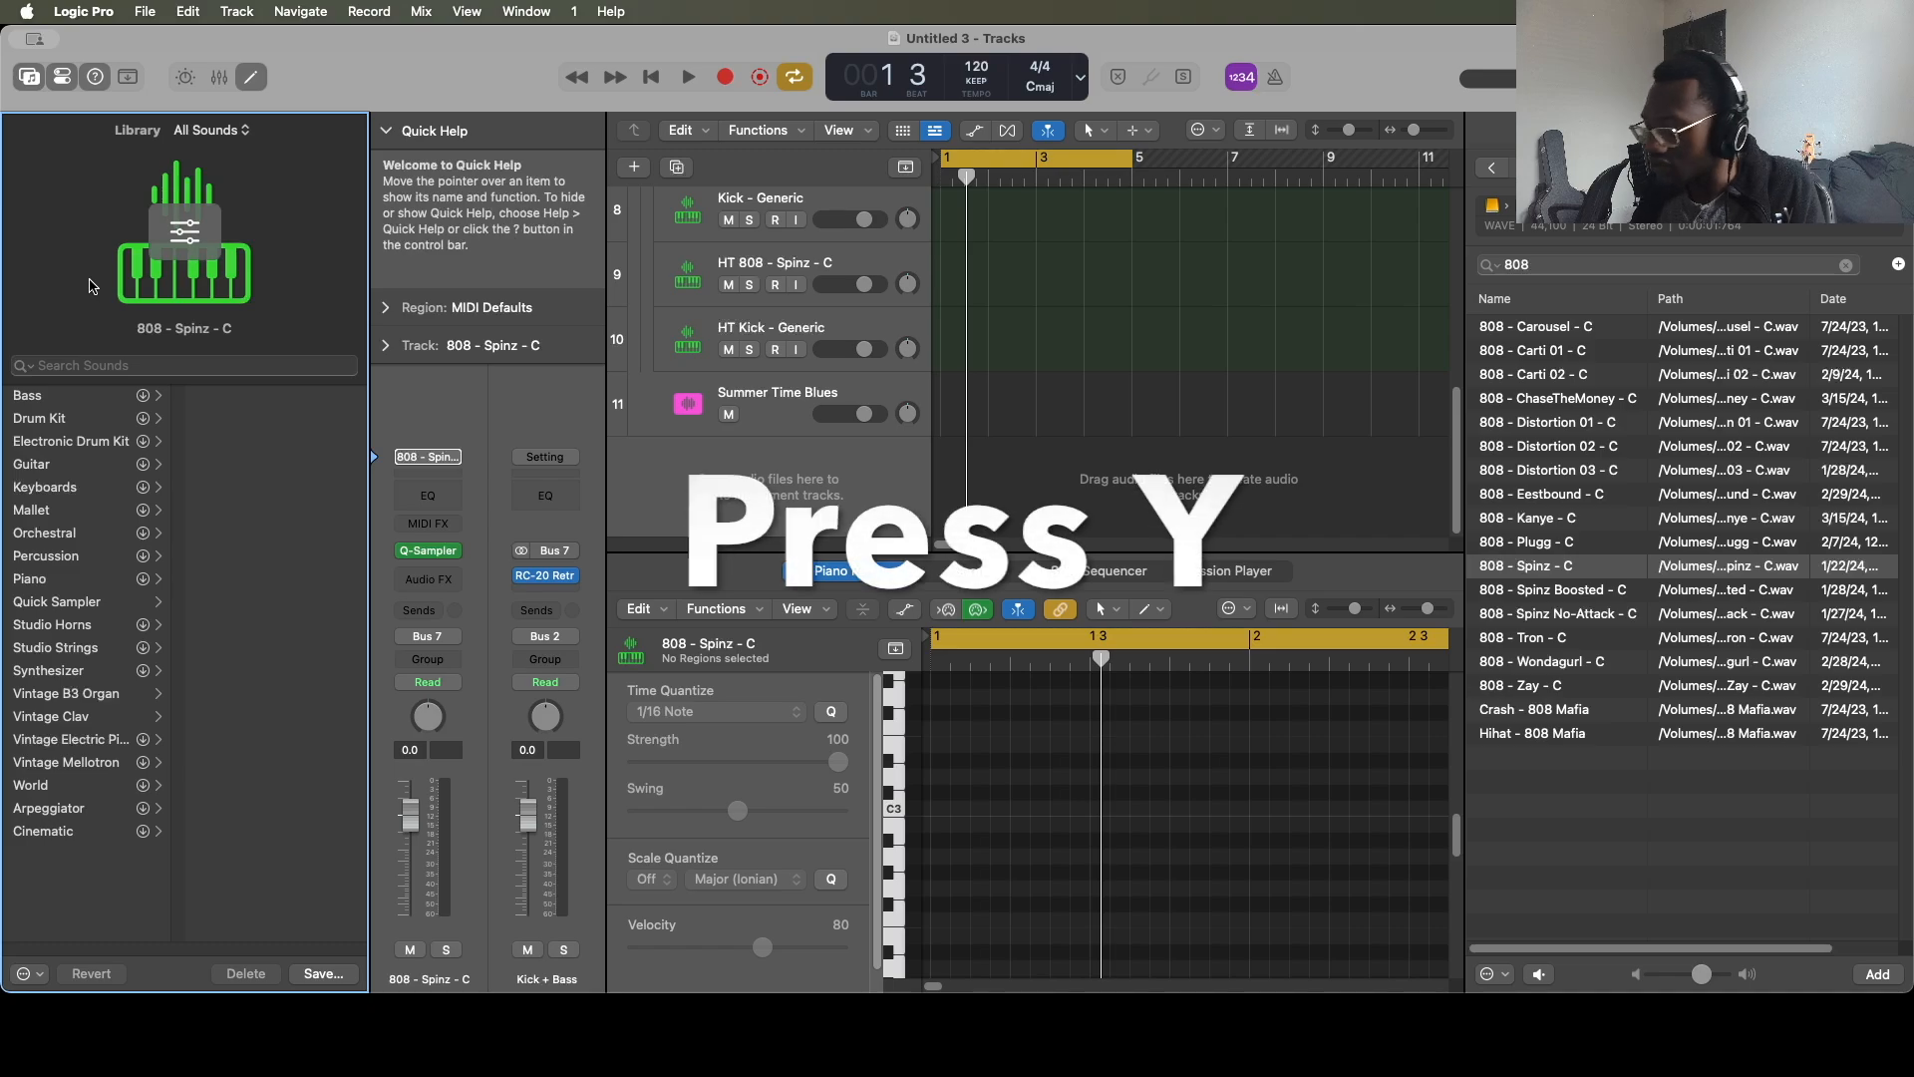
pyautogui.press('y')
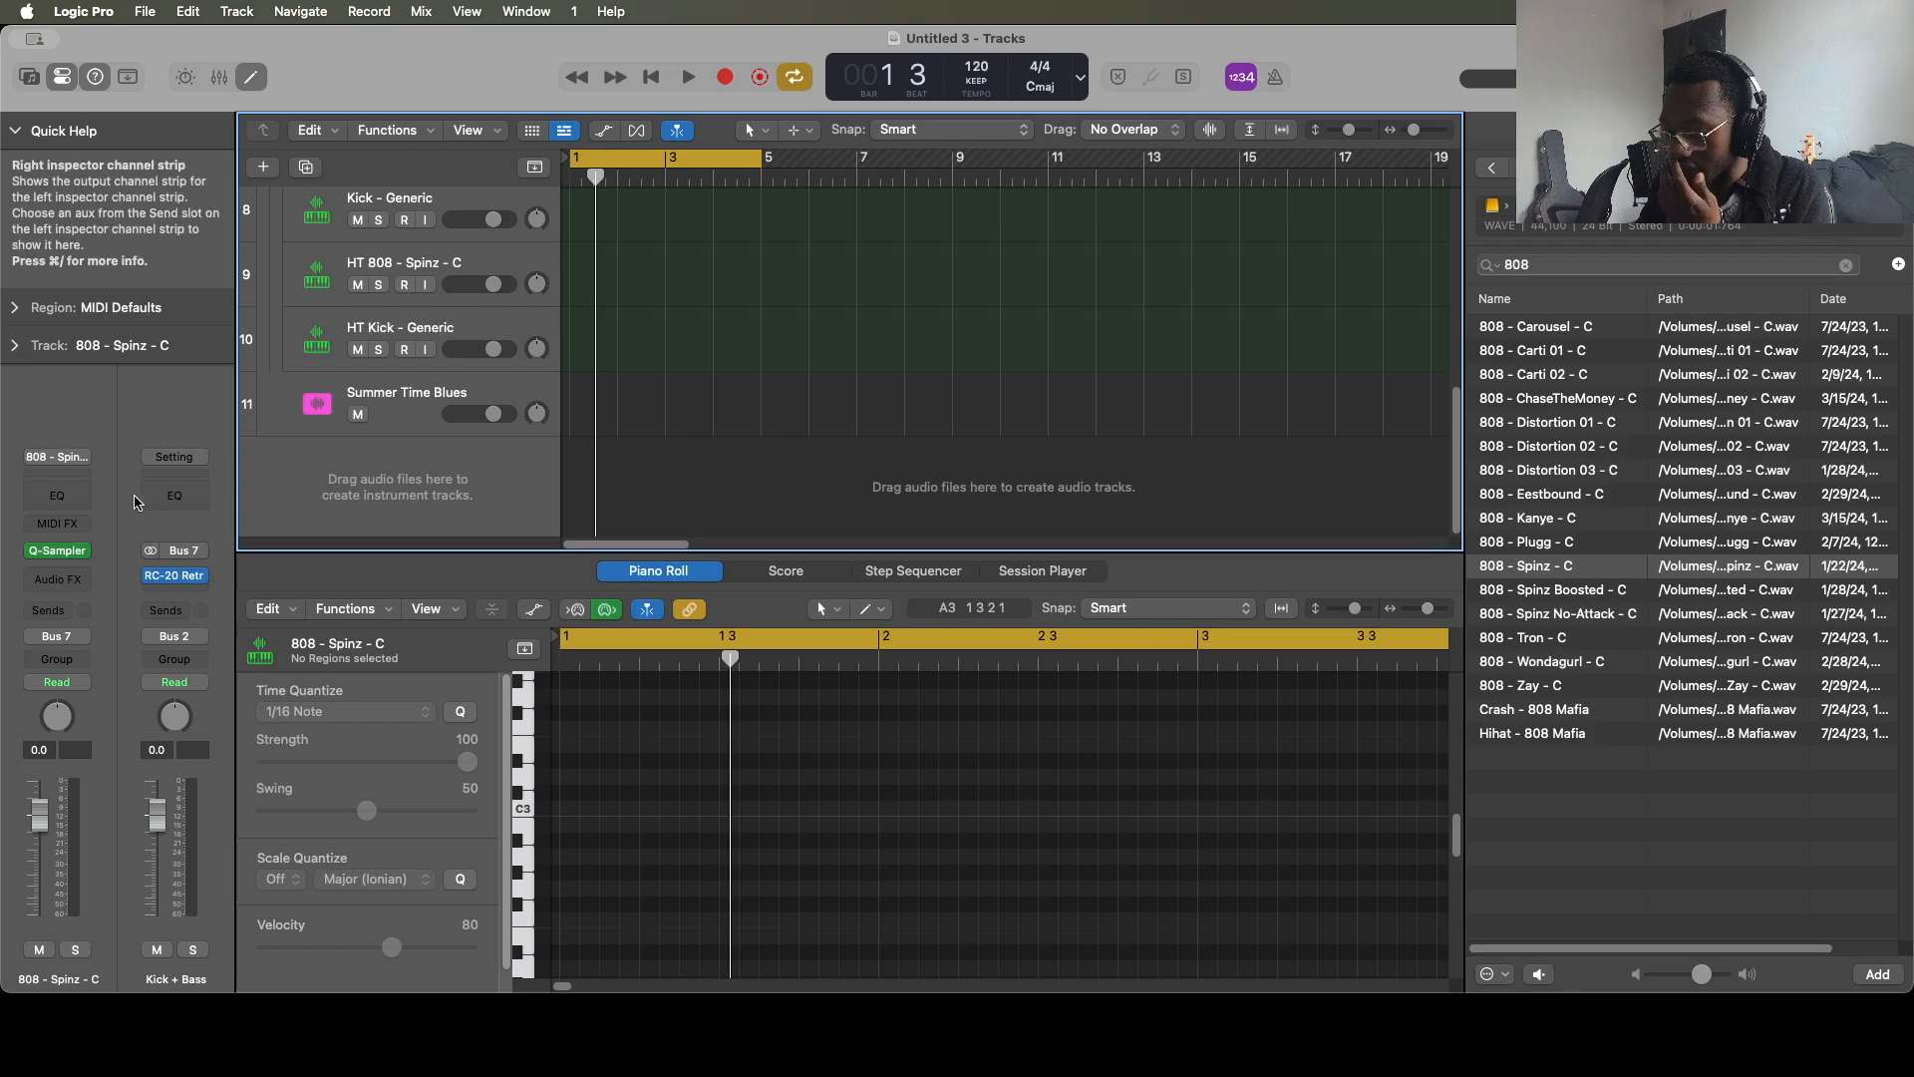
pyautogui.press('i')
pyautogui.press('i')
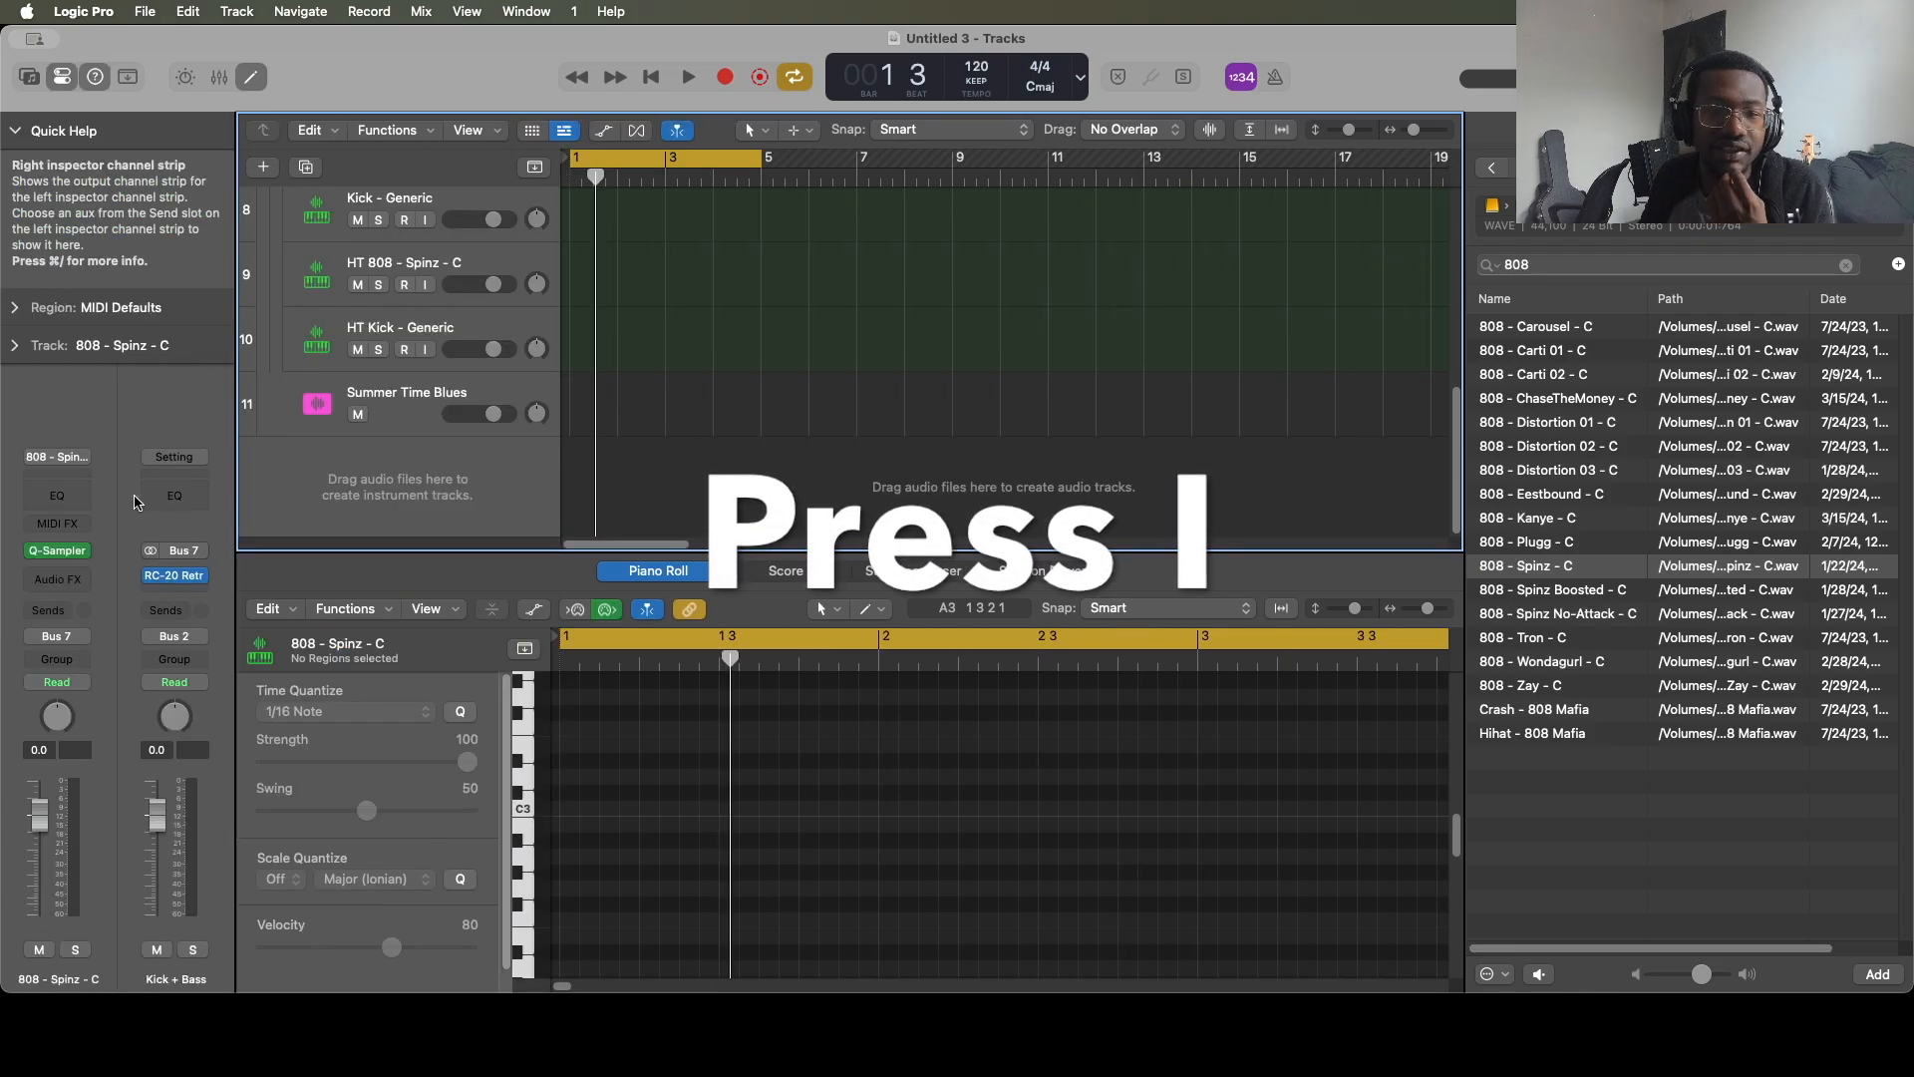
# Collapse Quick Help, and hide the Inspector and the Piano Roll to give the tracks area more room.
pyautogui.click(15, 130)
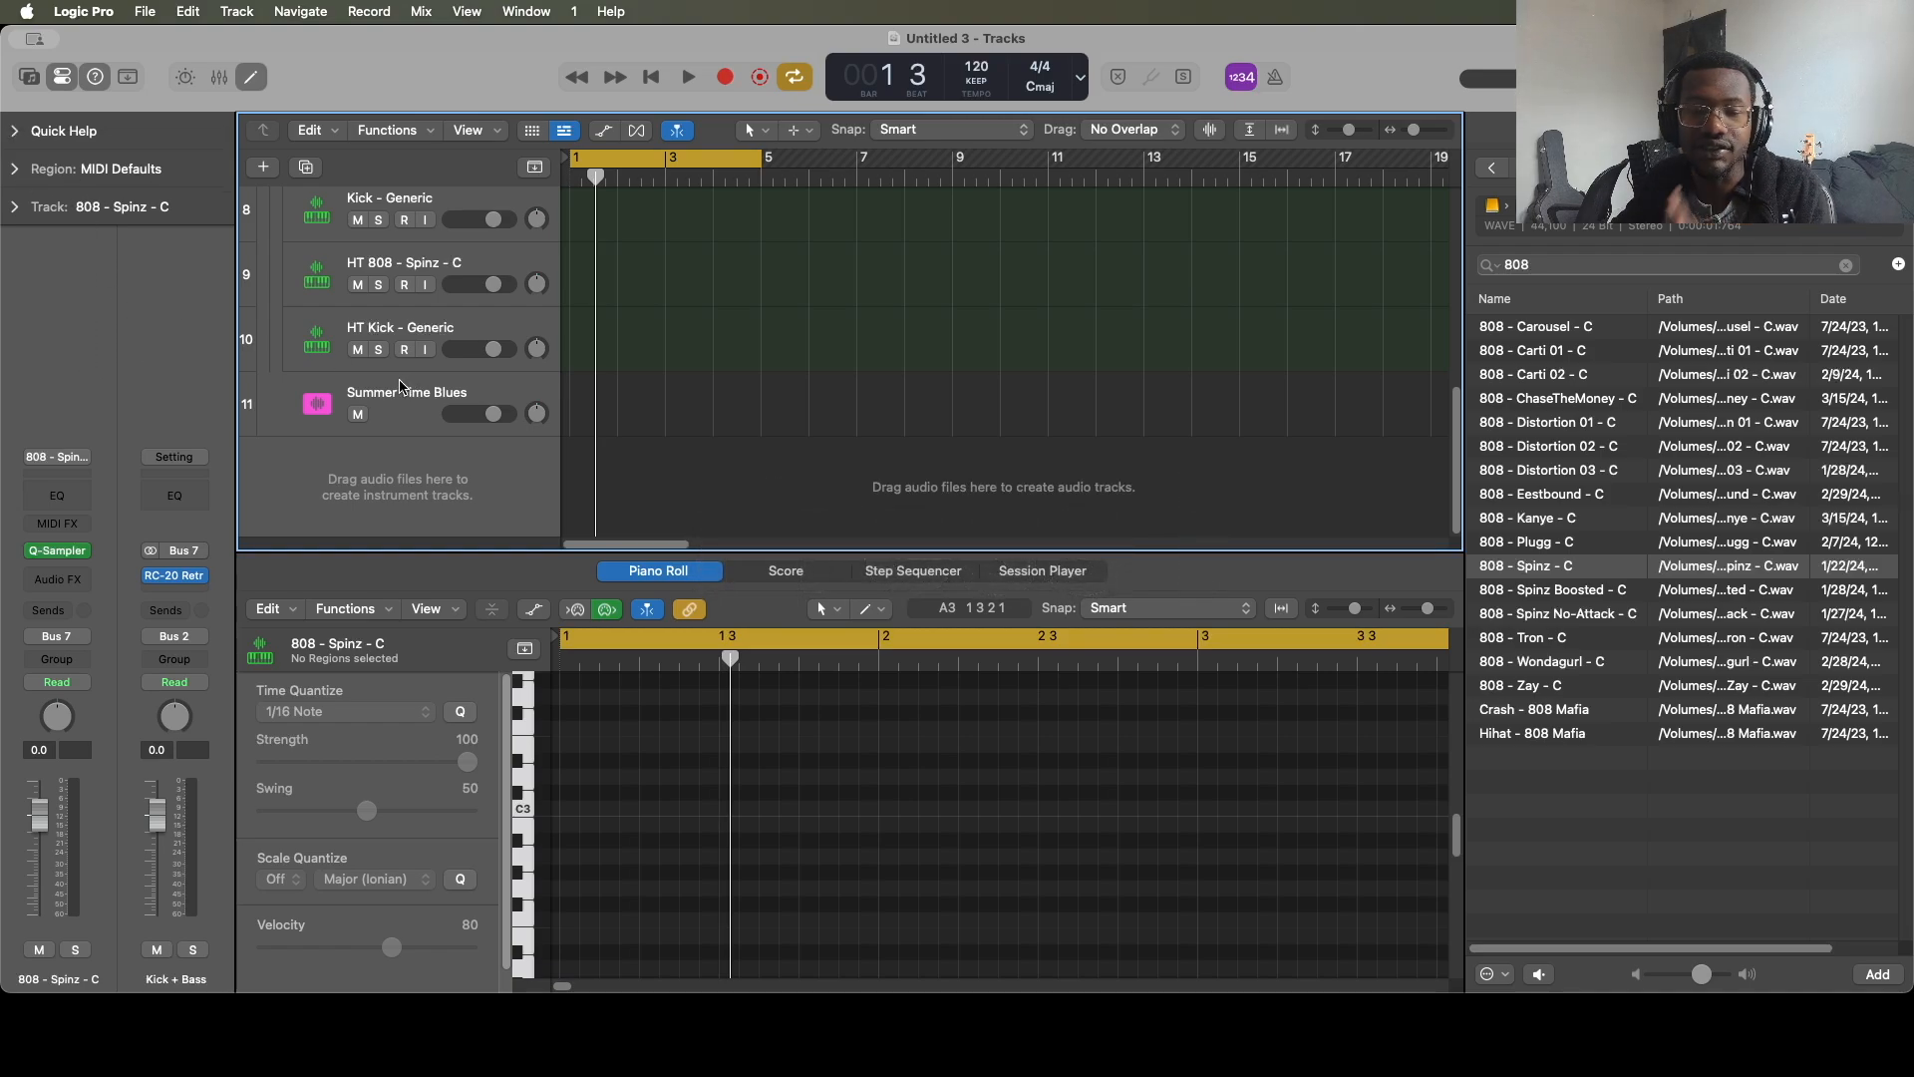
pyautogui.scroll(3, 541, 482)
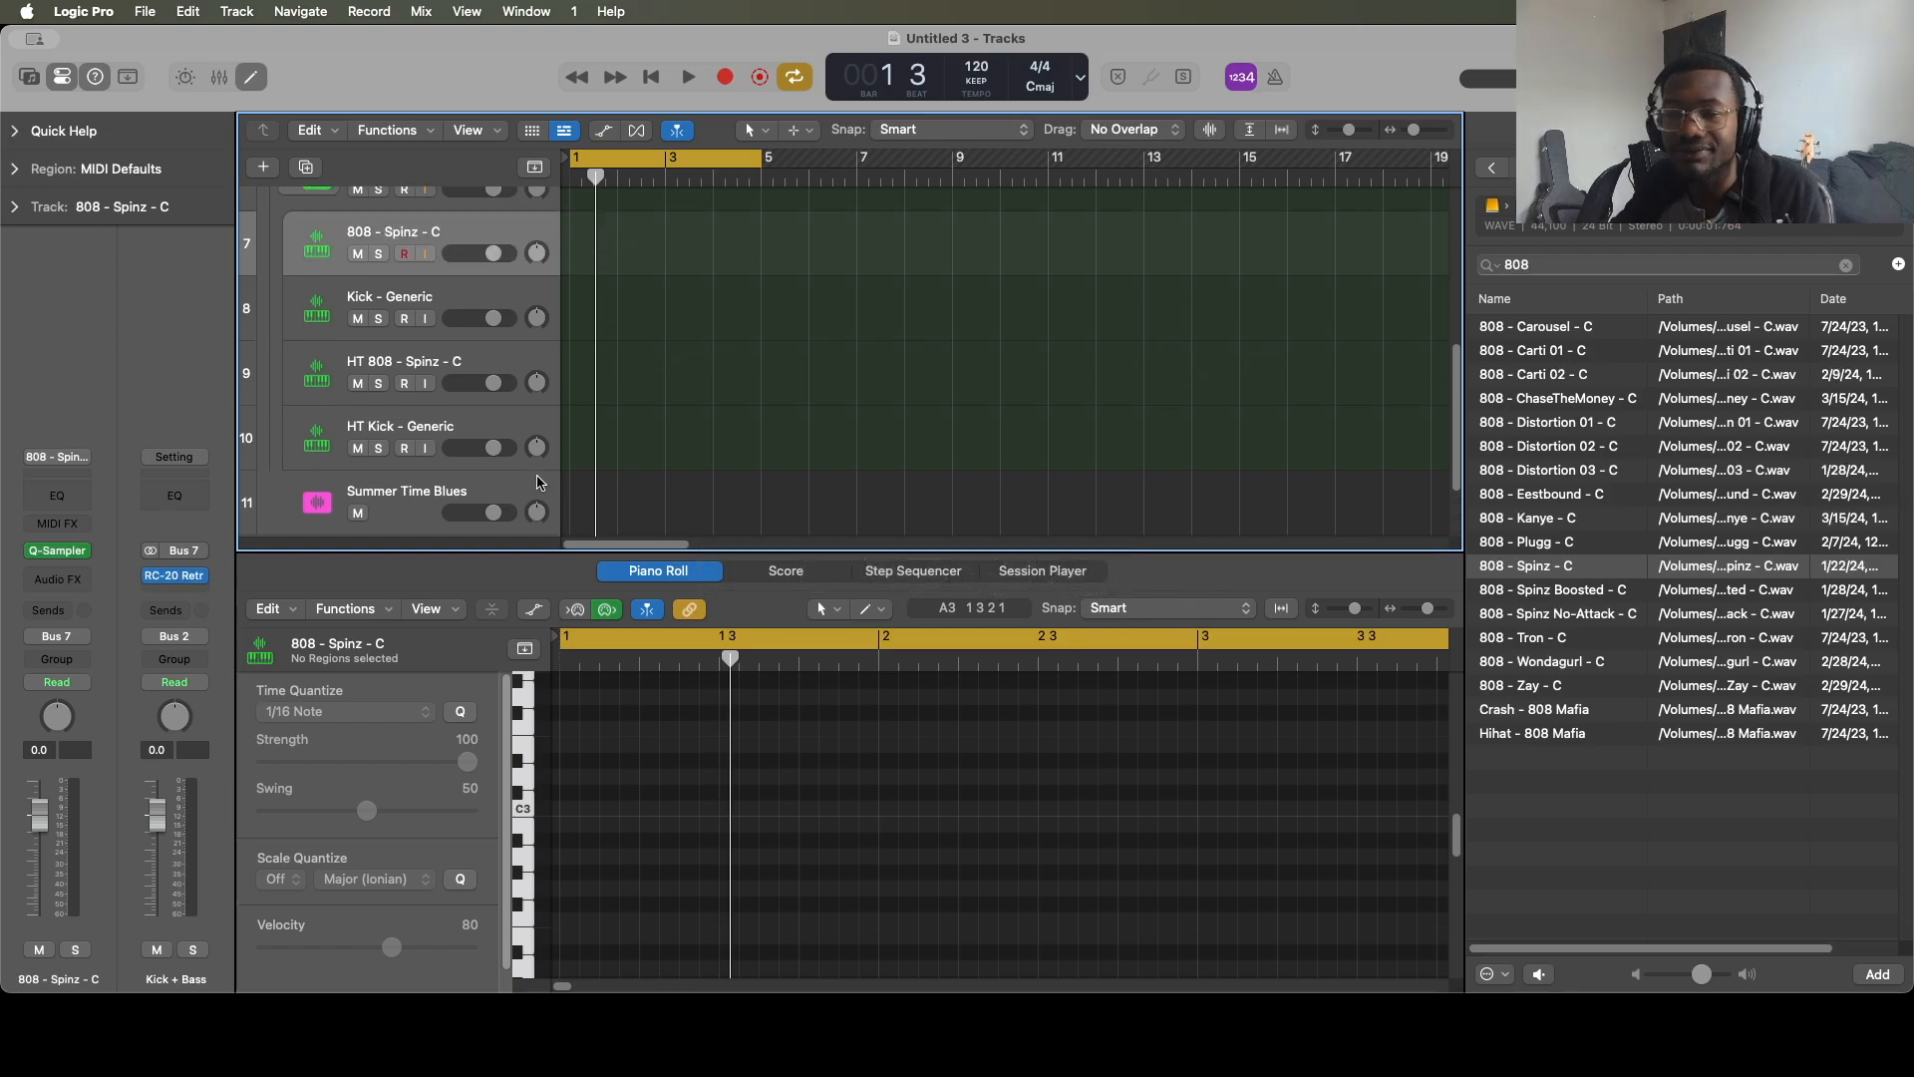
pyautogui.press('i')
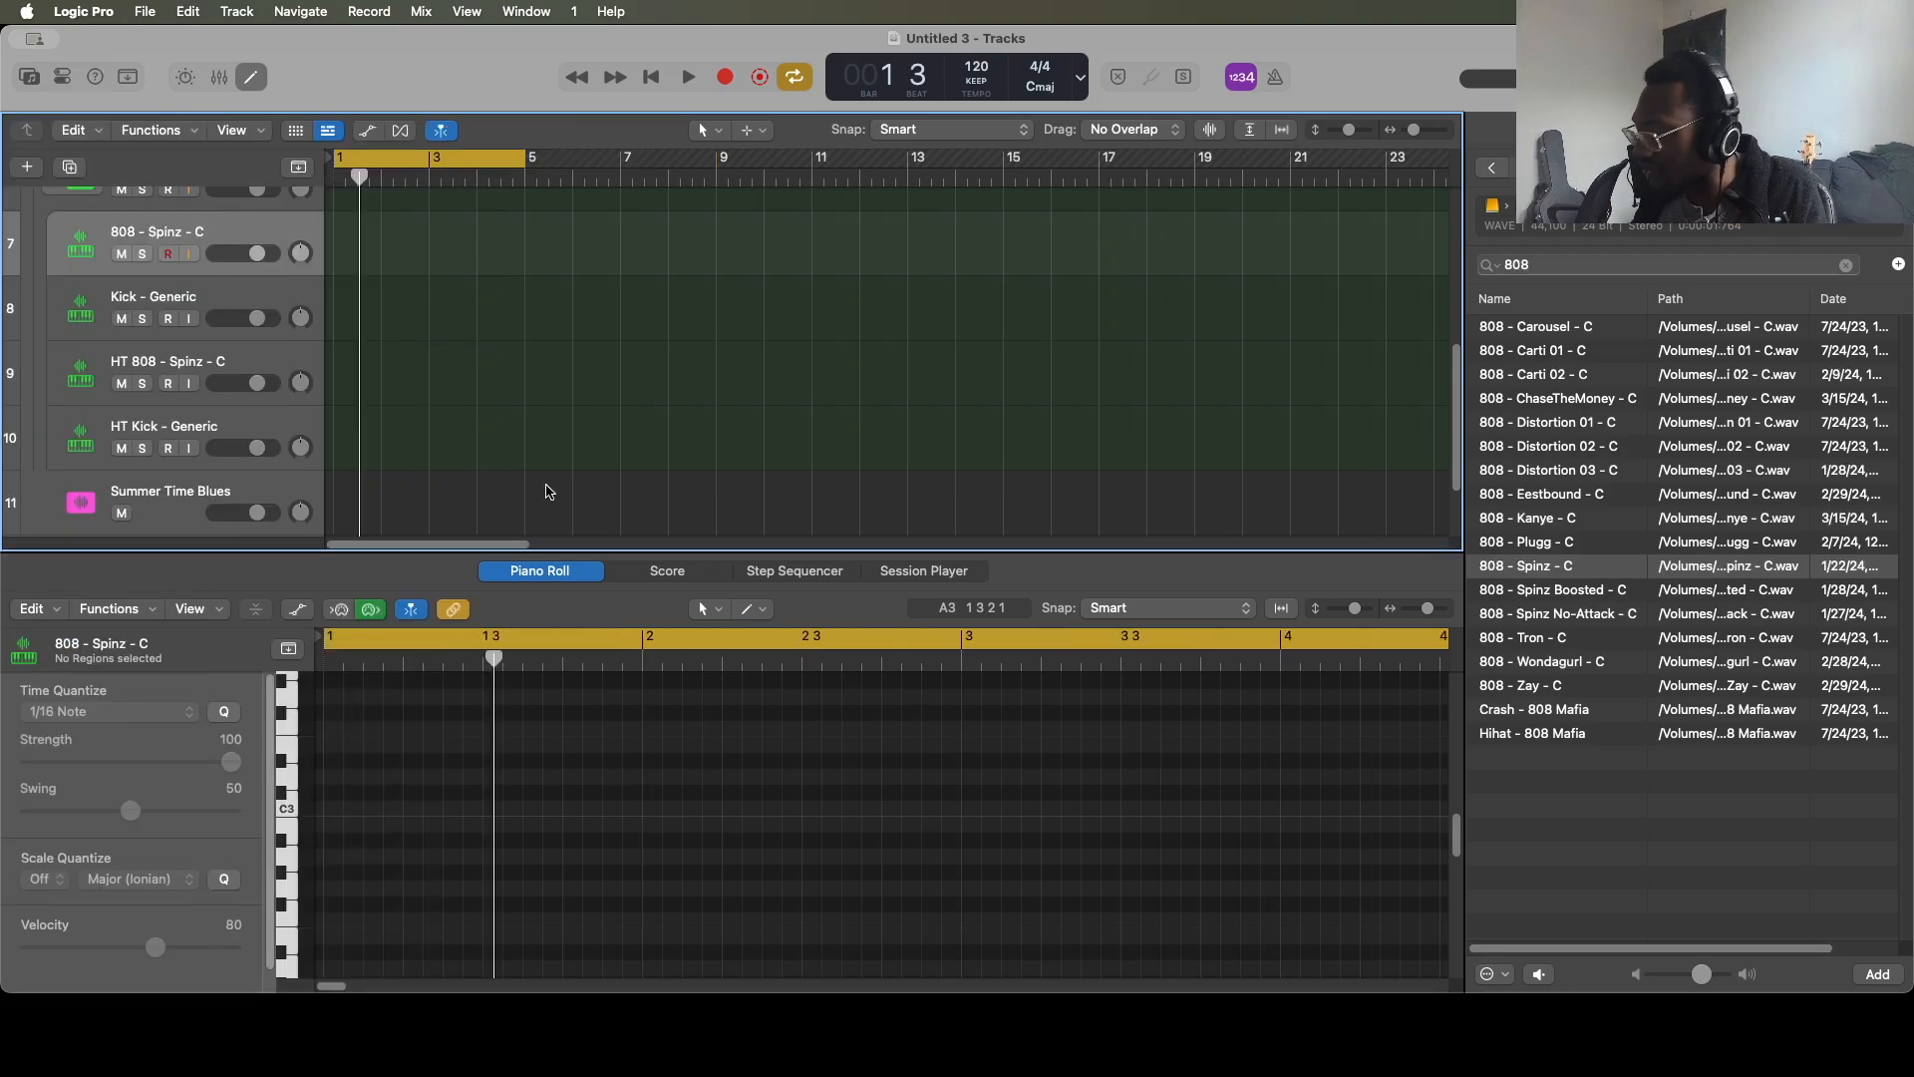
pyautogui.press('p')
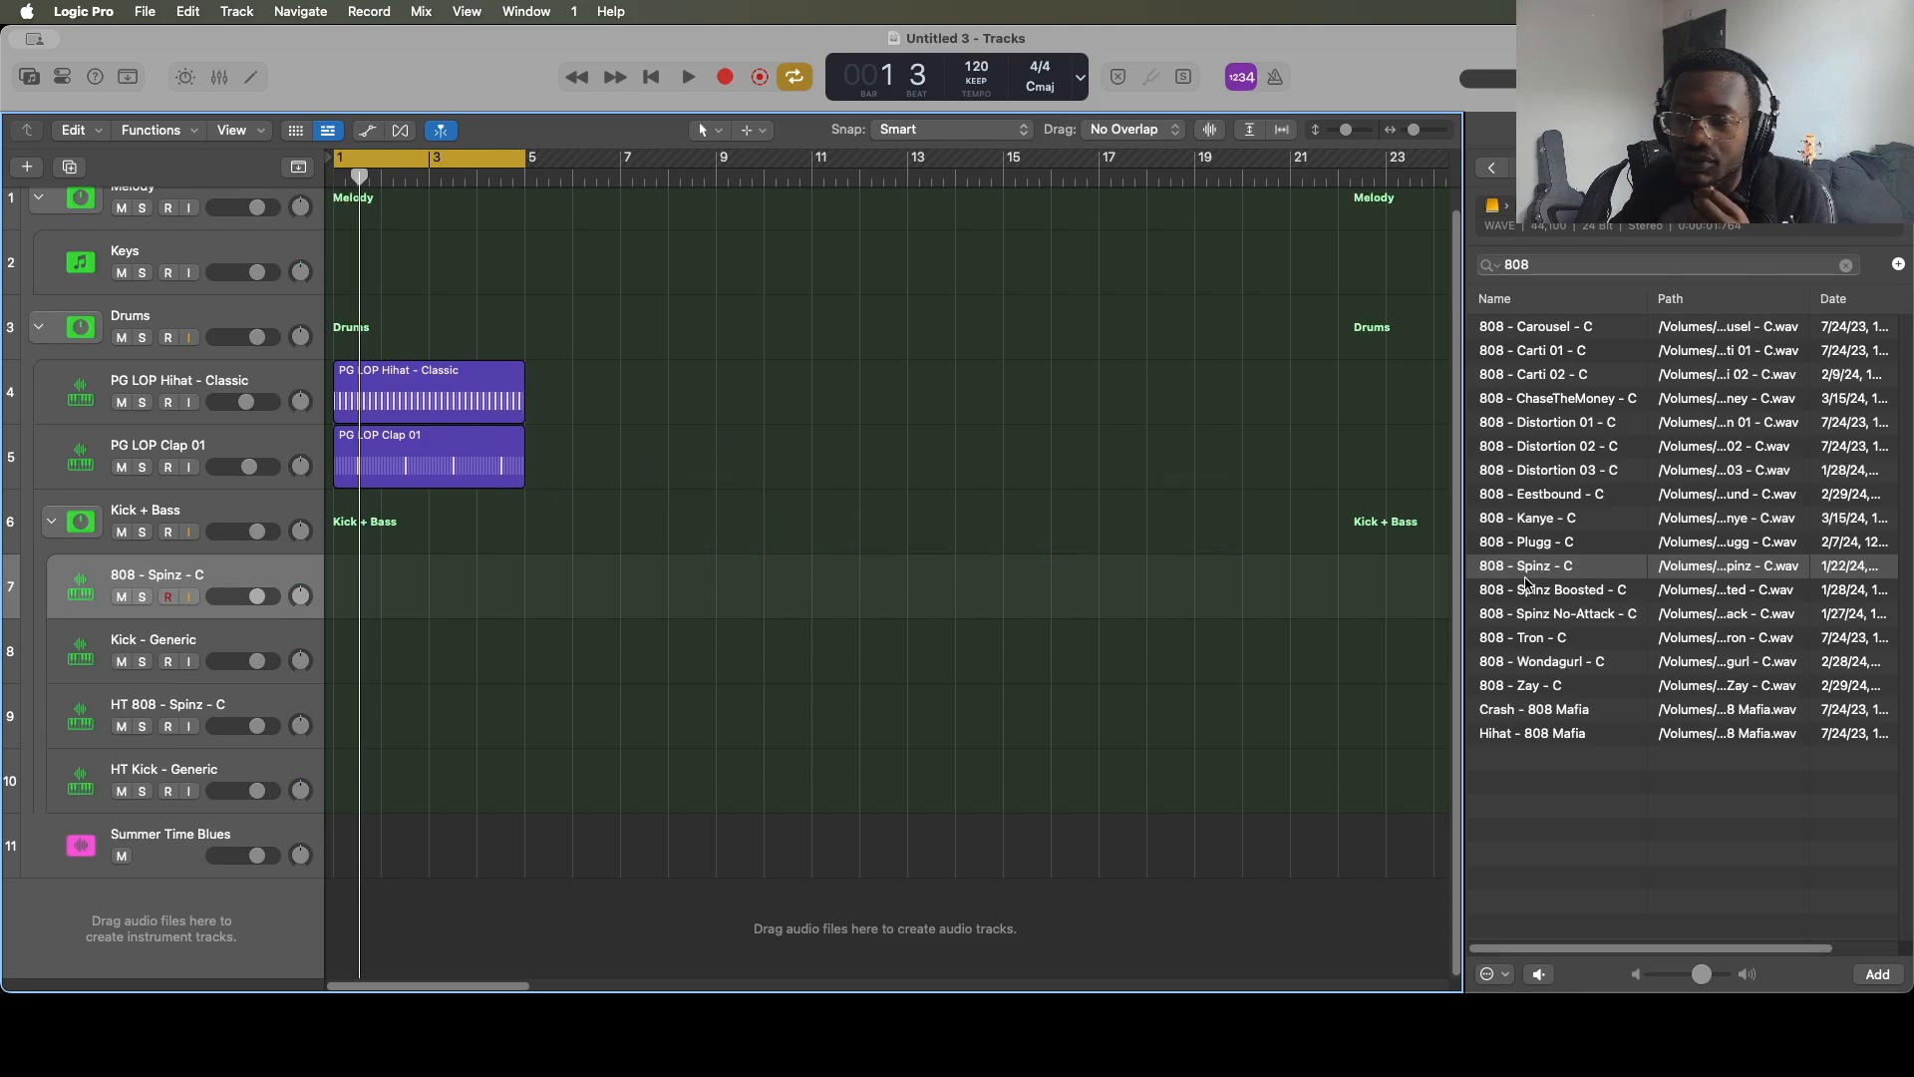
# Load the 808 - Spinz - C sample from the browser into a new Quick Sampler track and set it to One Shot mode.
pyautogui.moveTo(1533, 568); pyautogui.dragTo(669, 885)
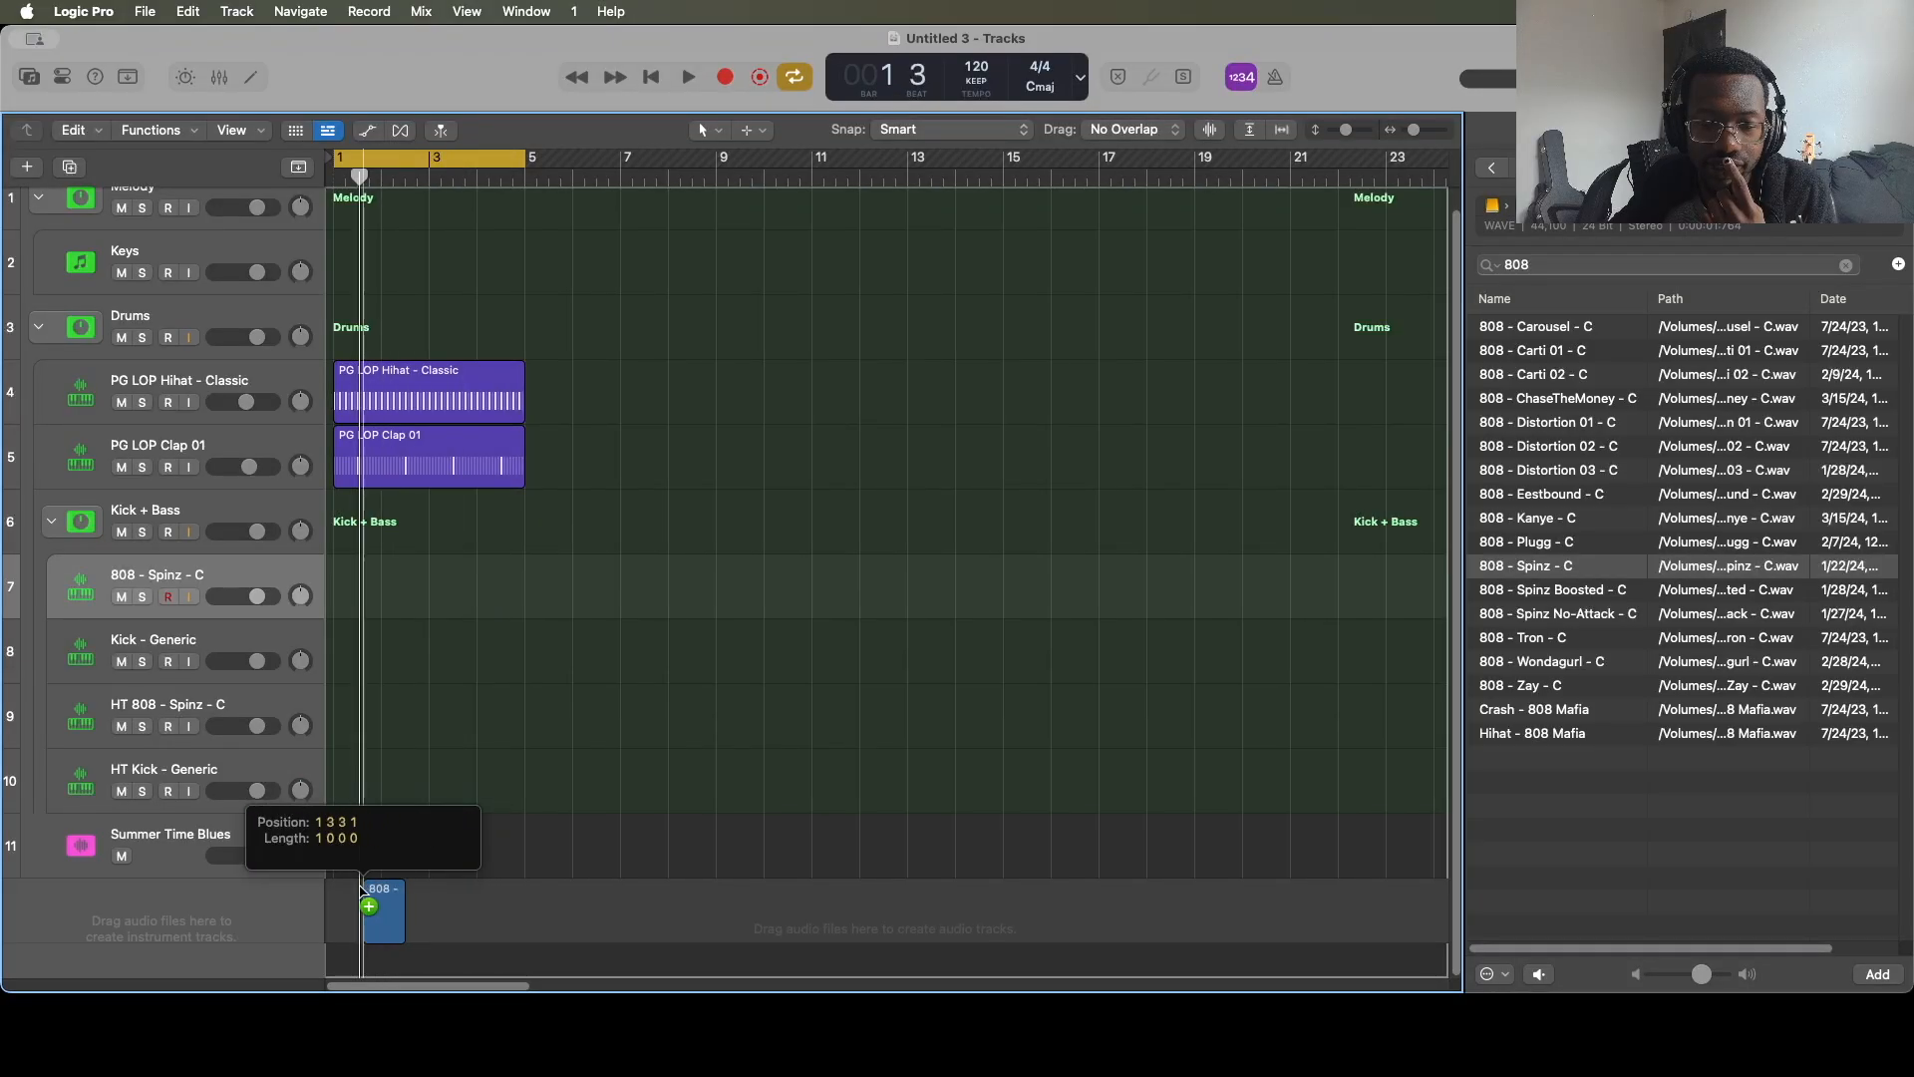
pyautogui.moveTo(363, 877); pyautogui.dragTo(182, 885)
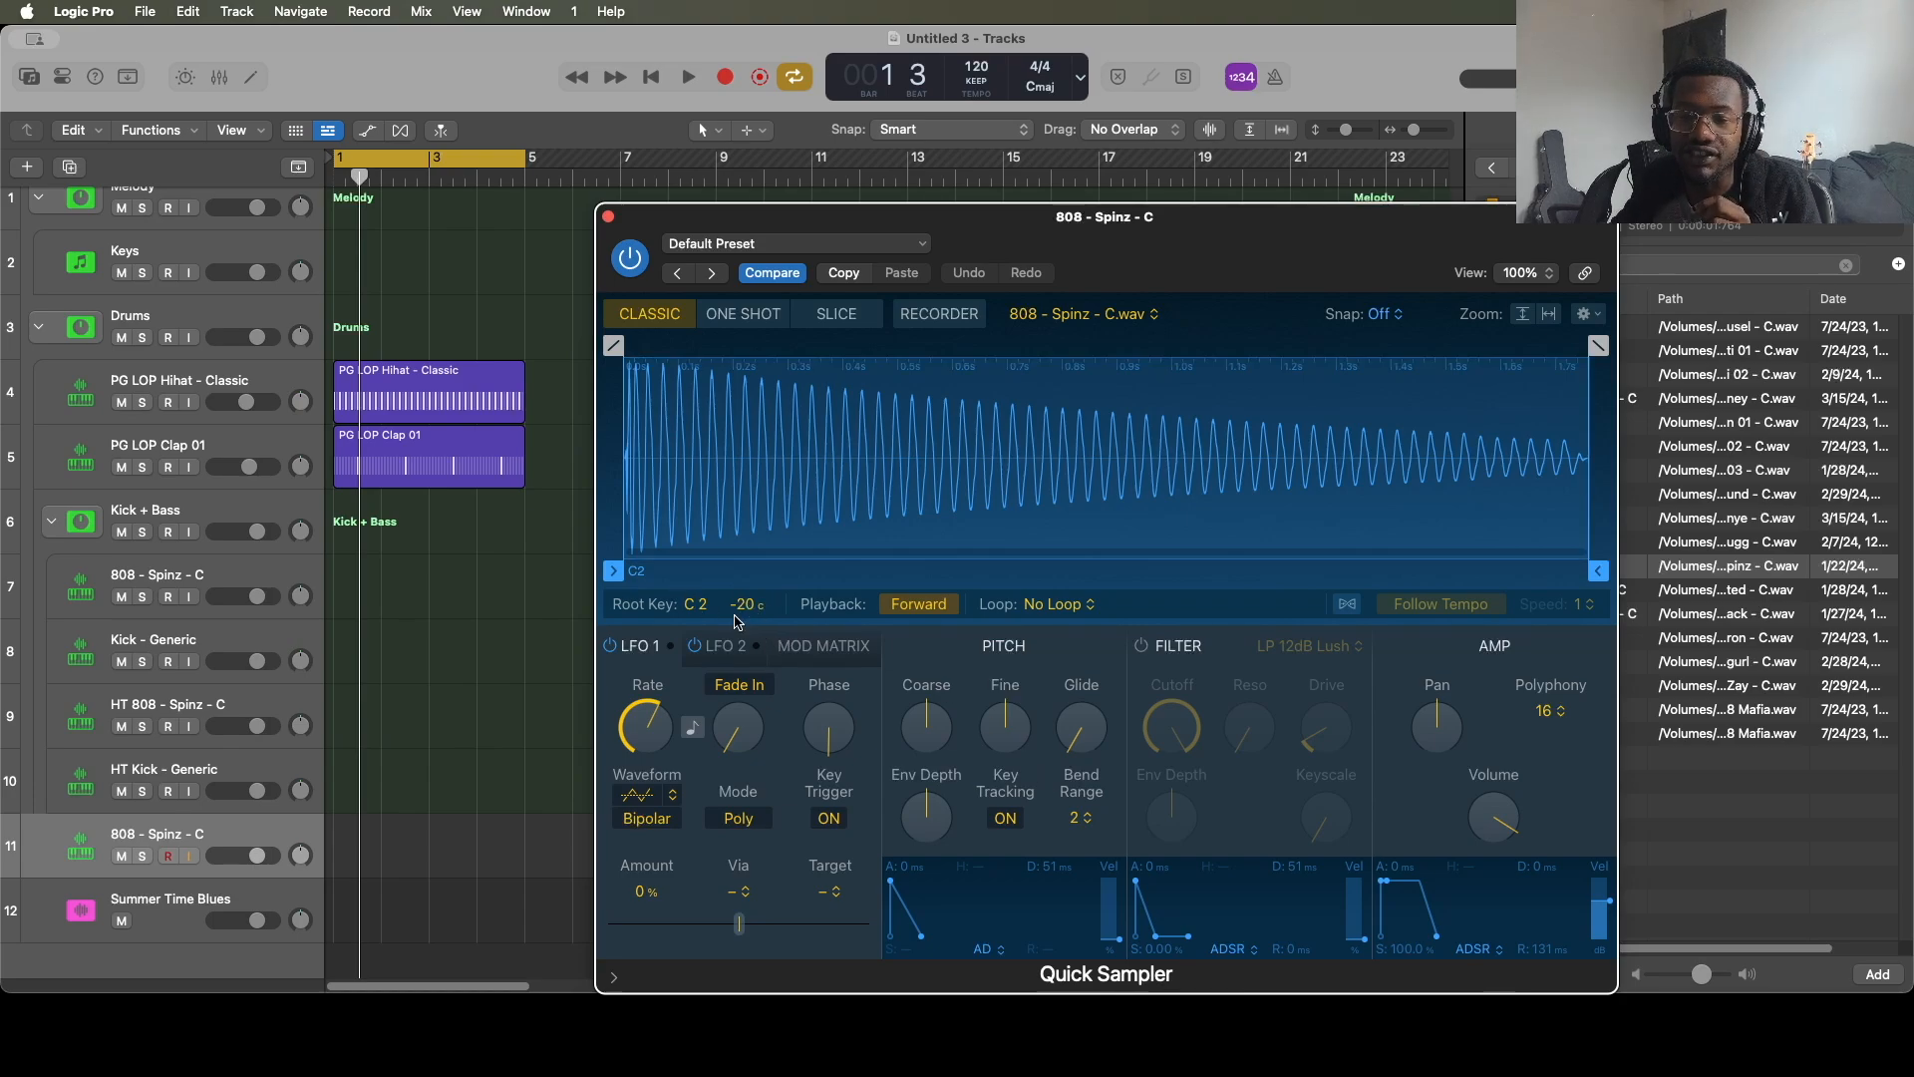
pyautogui.moveTo(752, 598); pyautogui.dragTo(751, 609)
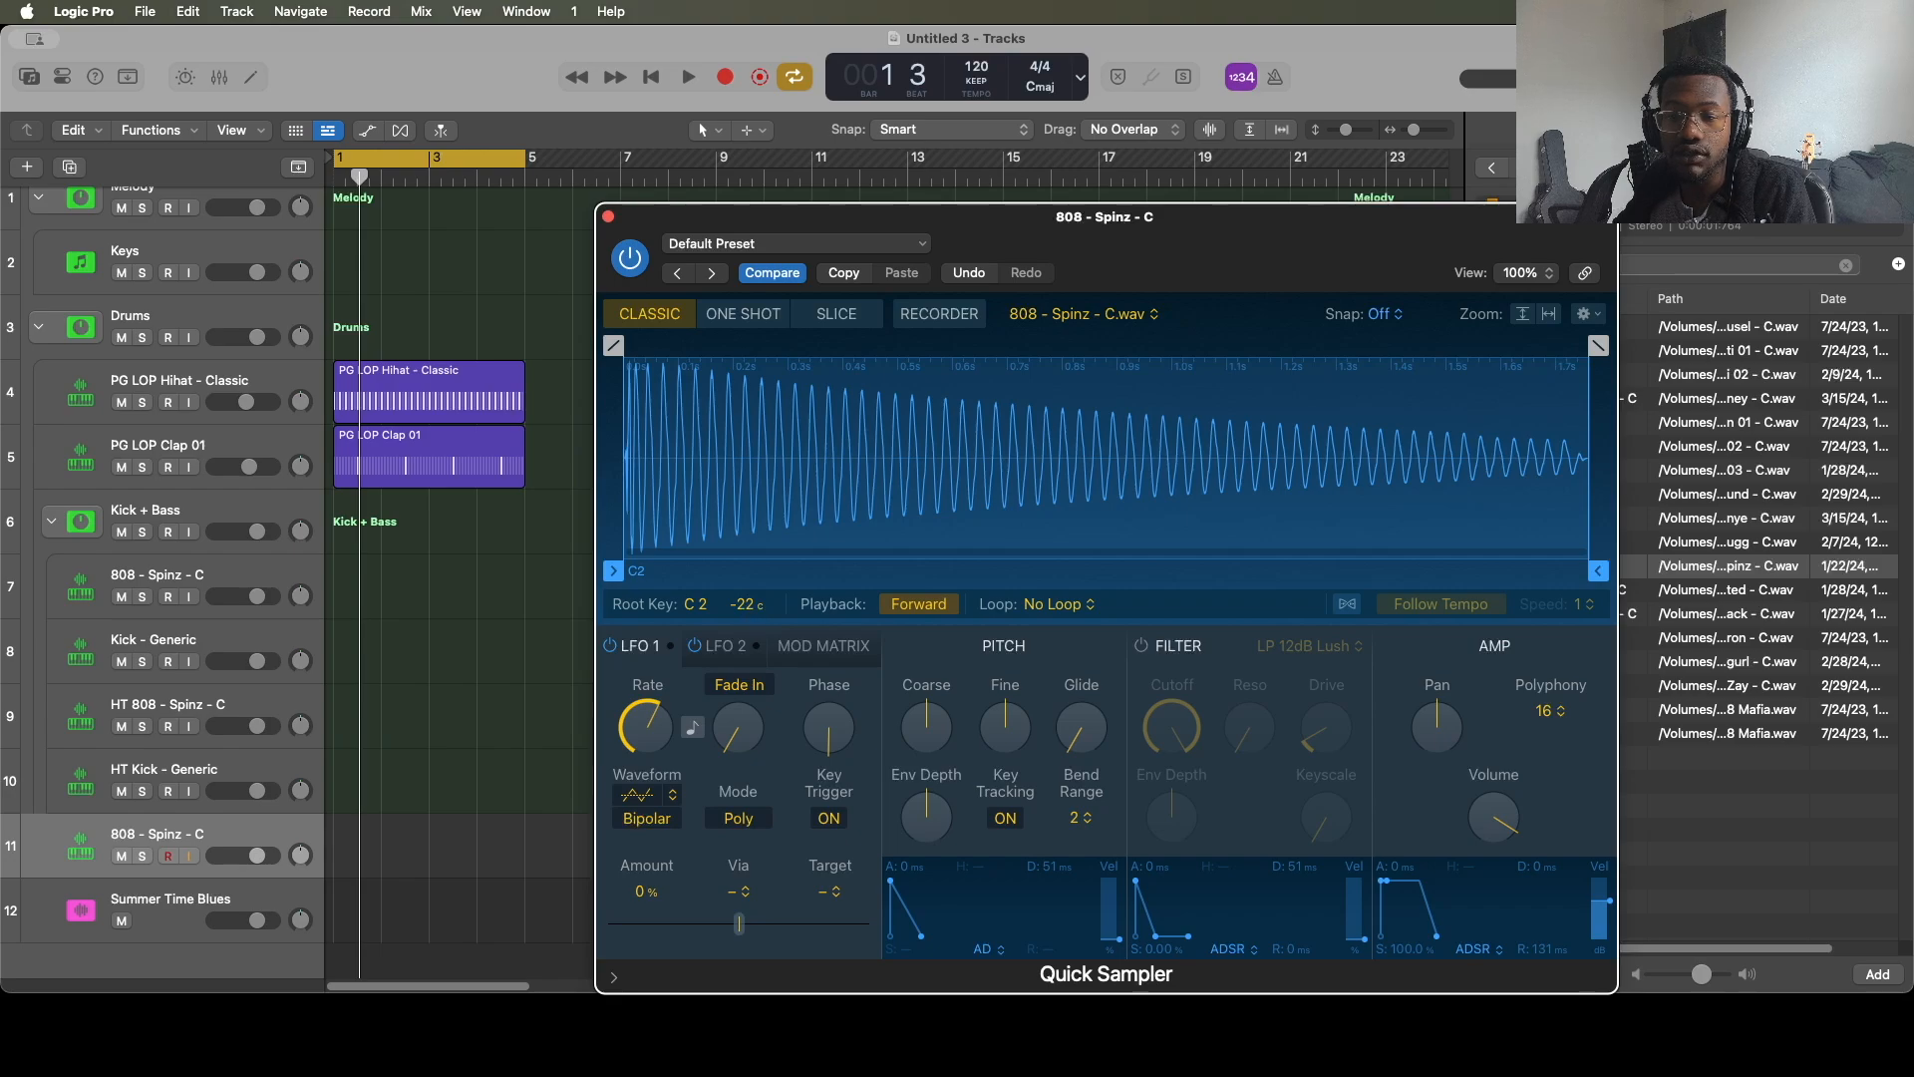
pyautogui.press('super+z')
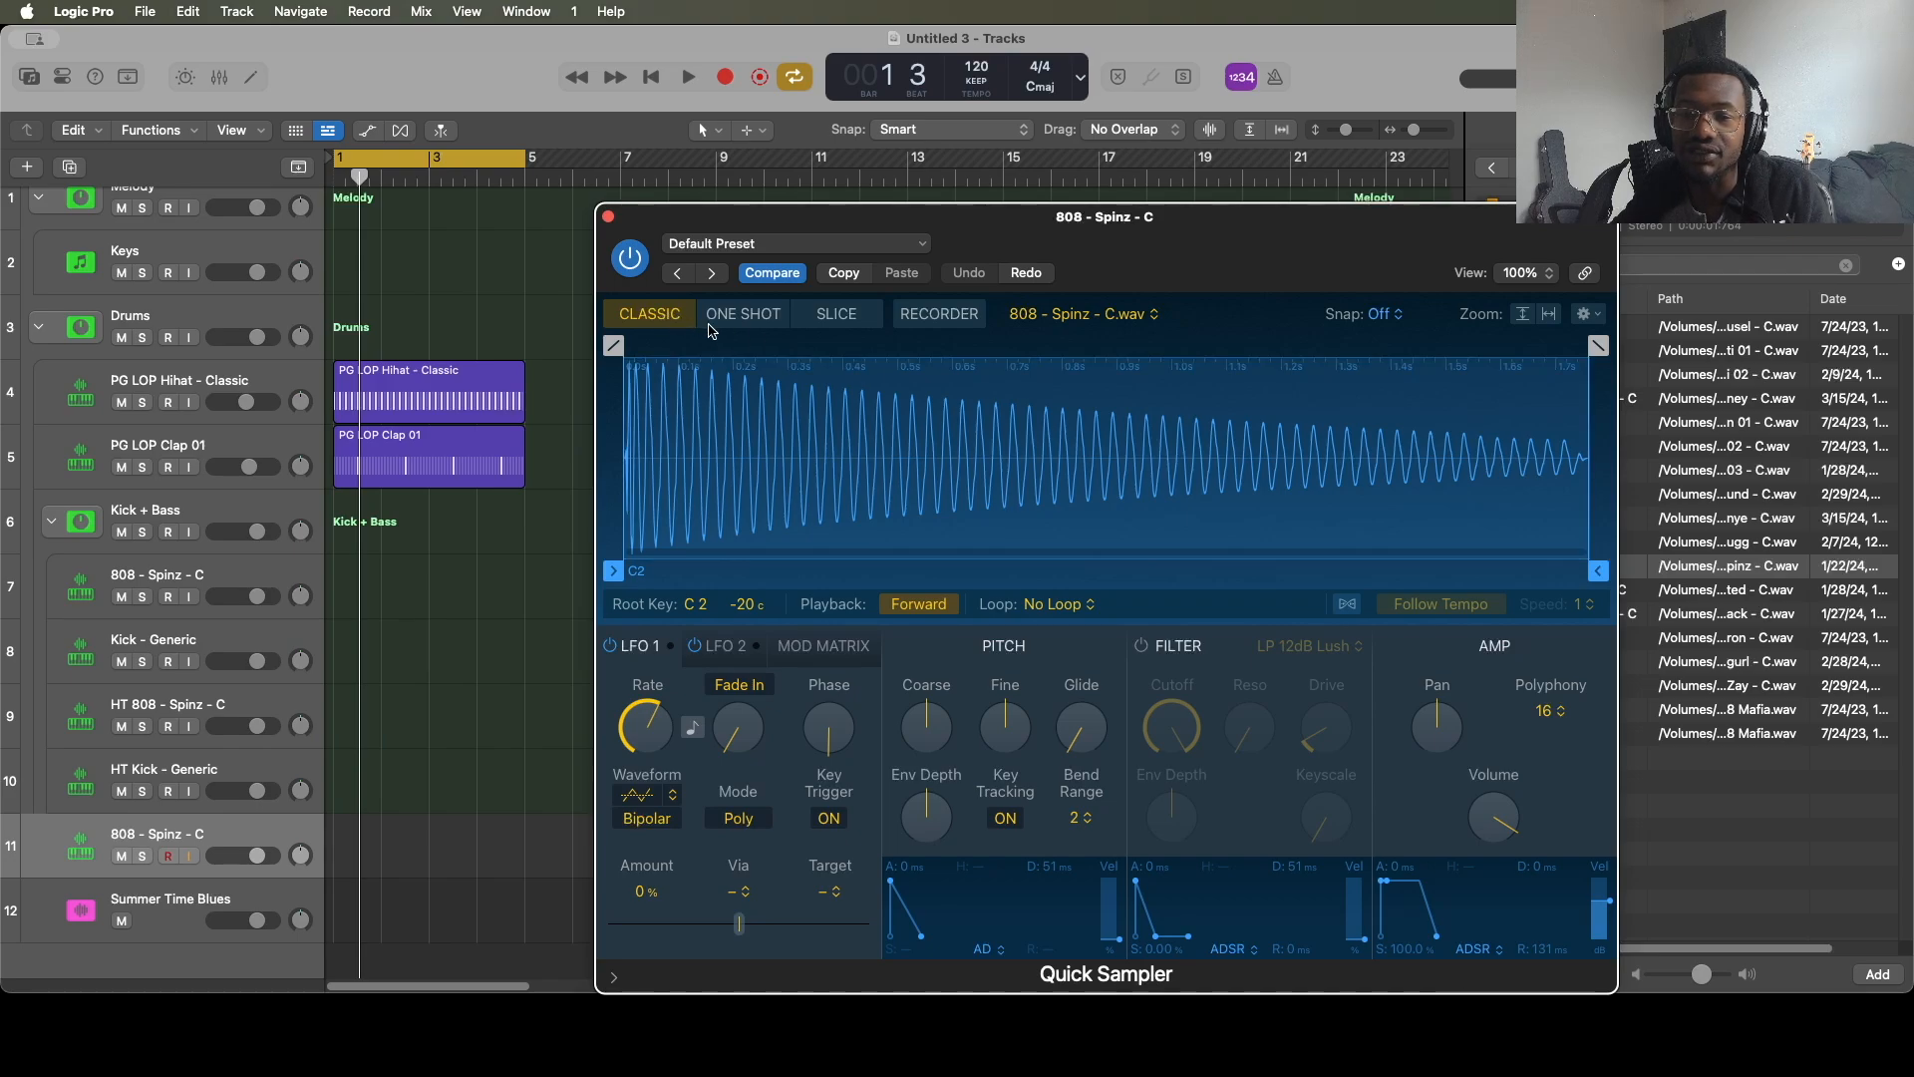
pyautogui.click(757, 320)
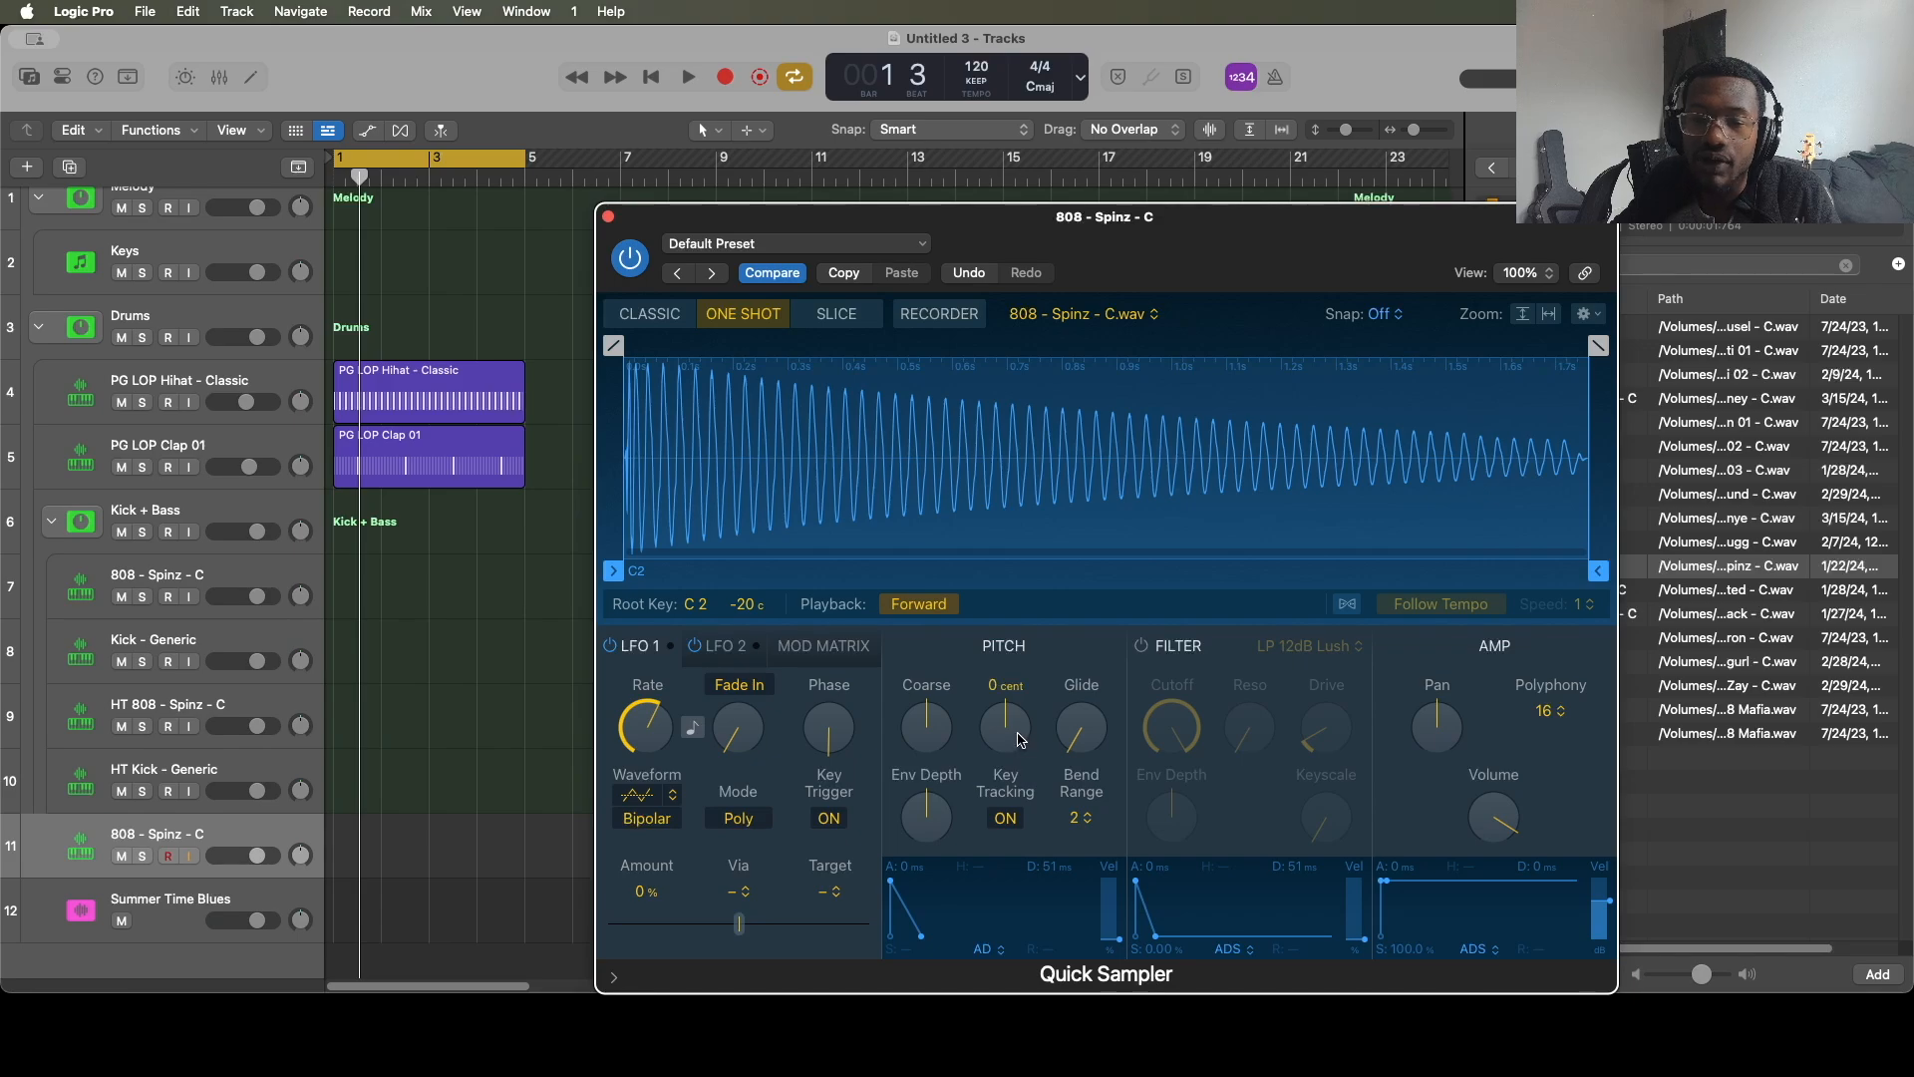
# Compare the Quick Sampler settings of the existing Kick + Bass 808 track and the new 808 track side by side, and close both windows.
pyautogui.click(204, 574)
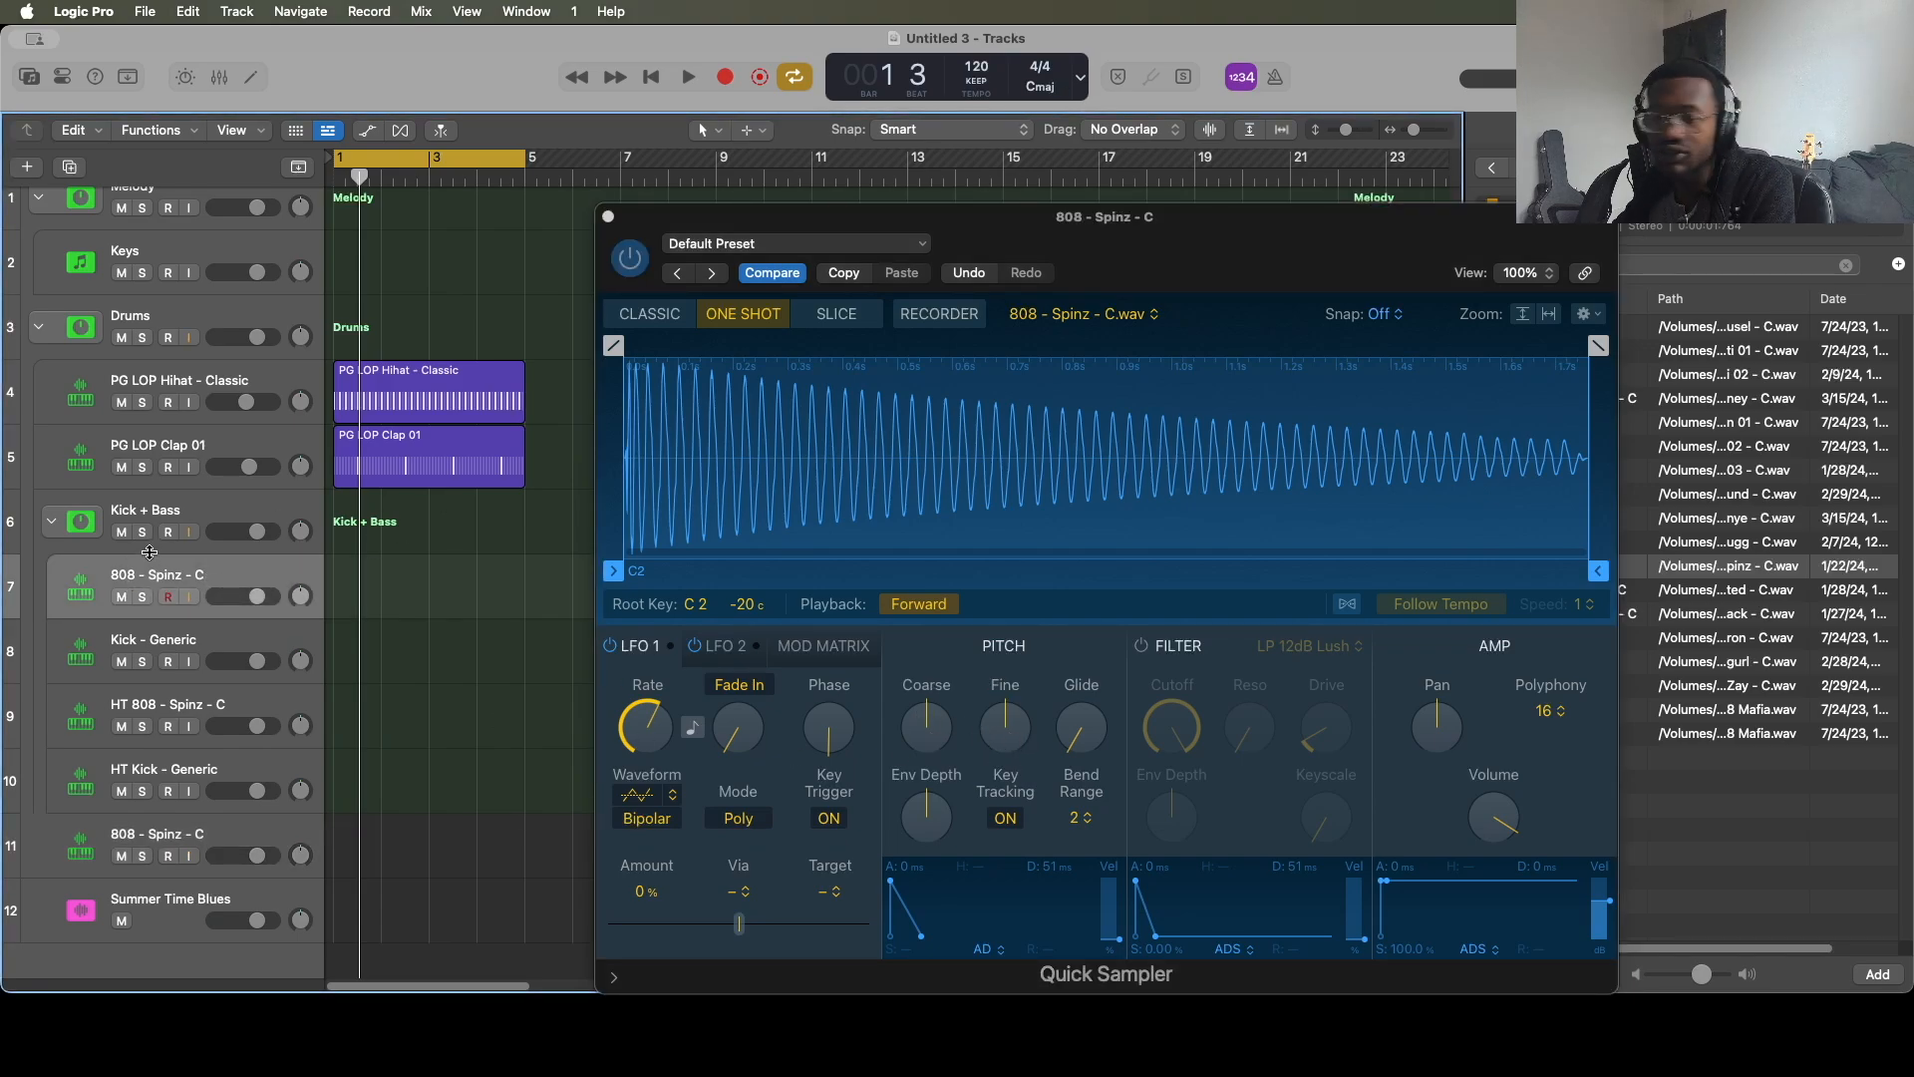
pyautogui.press('i')
pyautogui.click(57, 550)
pyautogui.moveTo(62, 556)
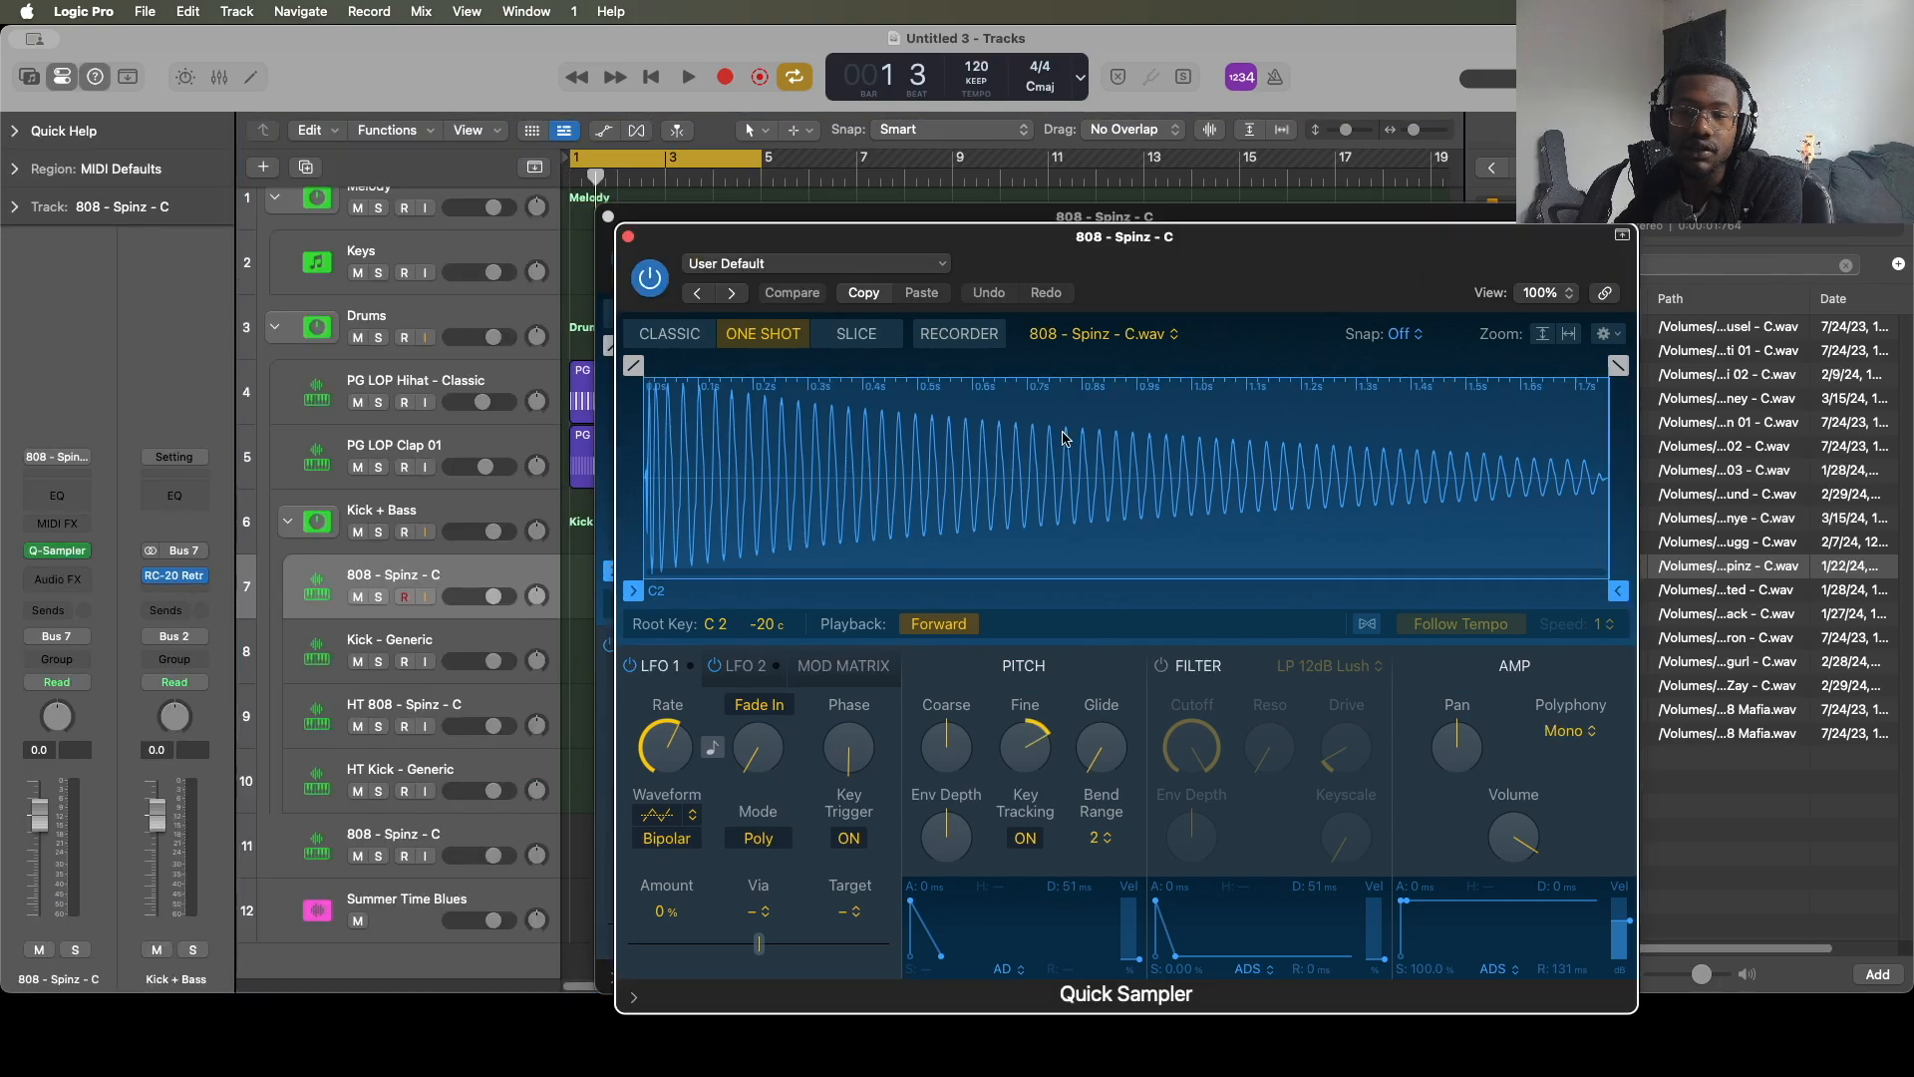
pyautogui.moveTo(1051, 265); pyautogui.dragTo(436, 258)
pyautogui.moveTo(1275, 247); pyautogui.dragTo(1486, 249)
pyautogui.scroll(1, 805, 196)
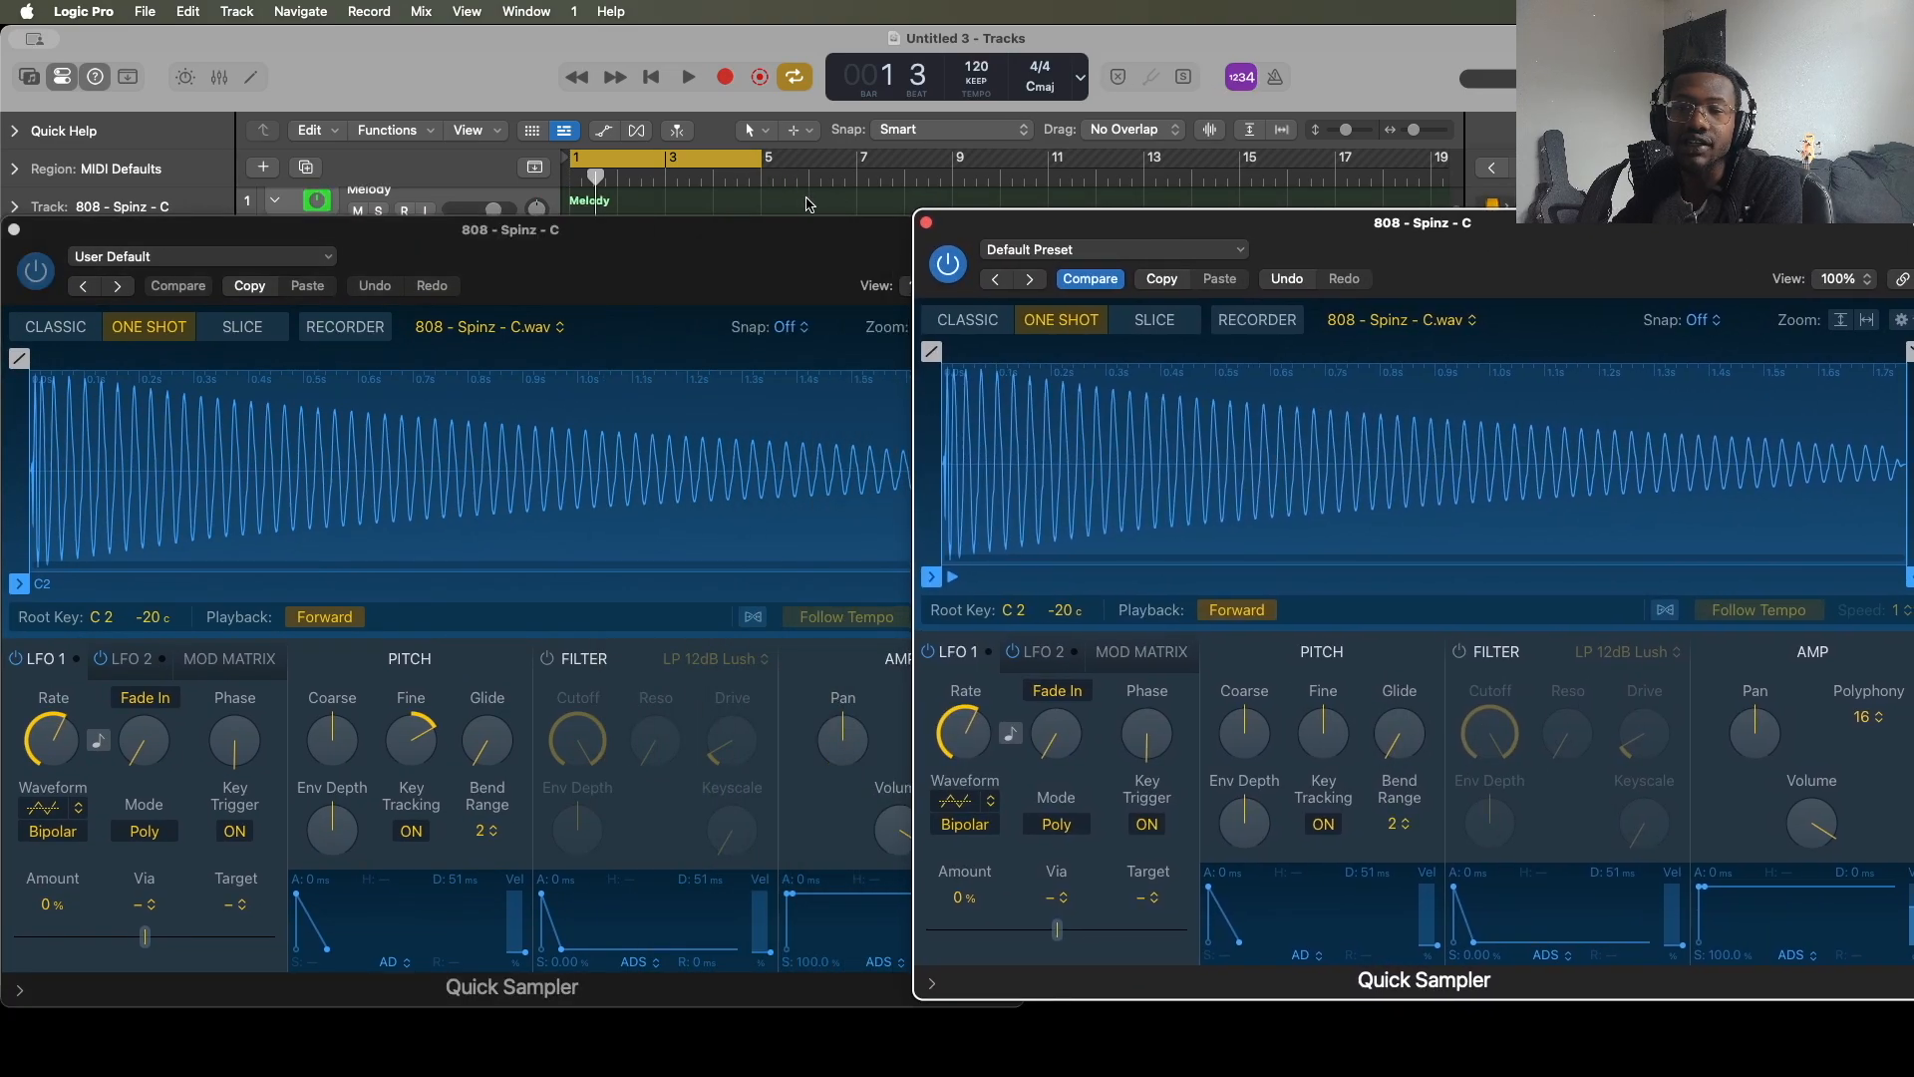
pyautogui.click(805, 197)
pyautogui.click(926, 224)
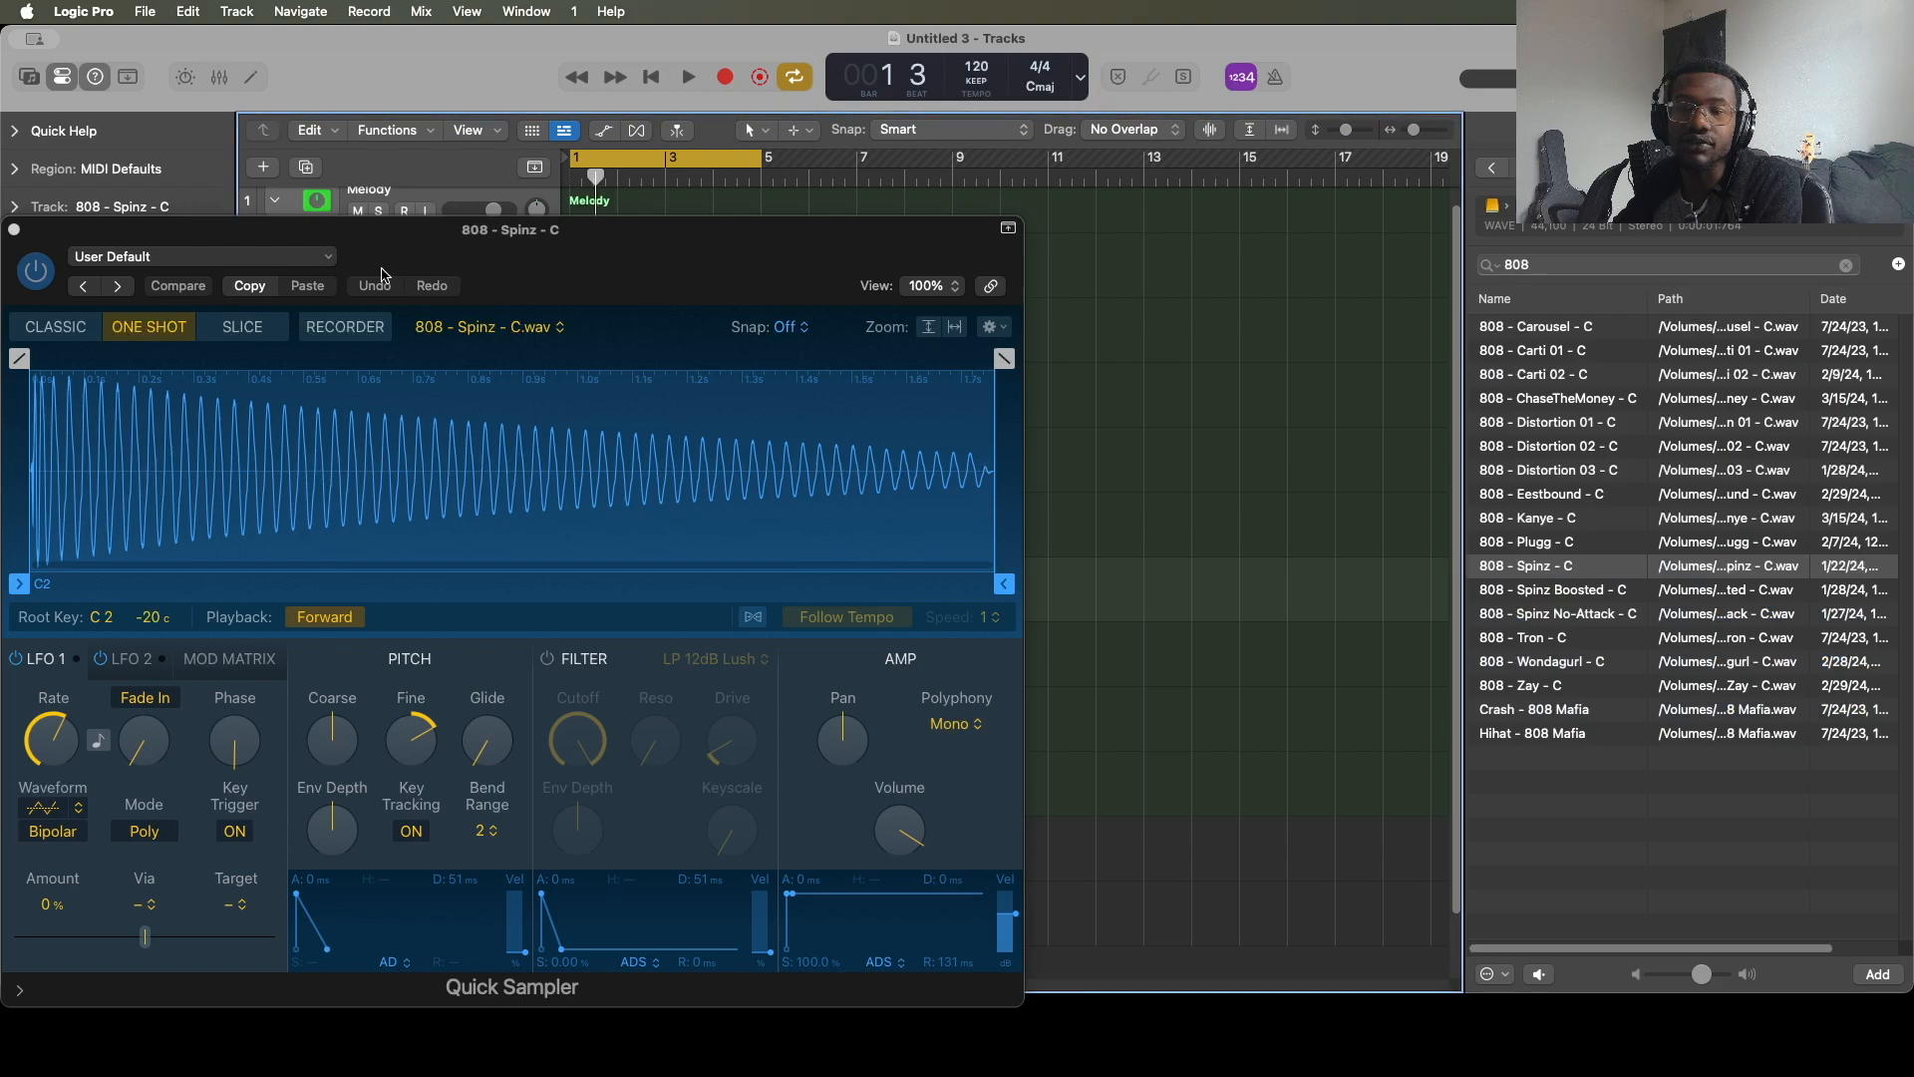
pyautogui.click(14, 230)
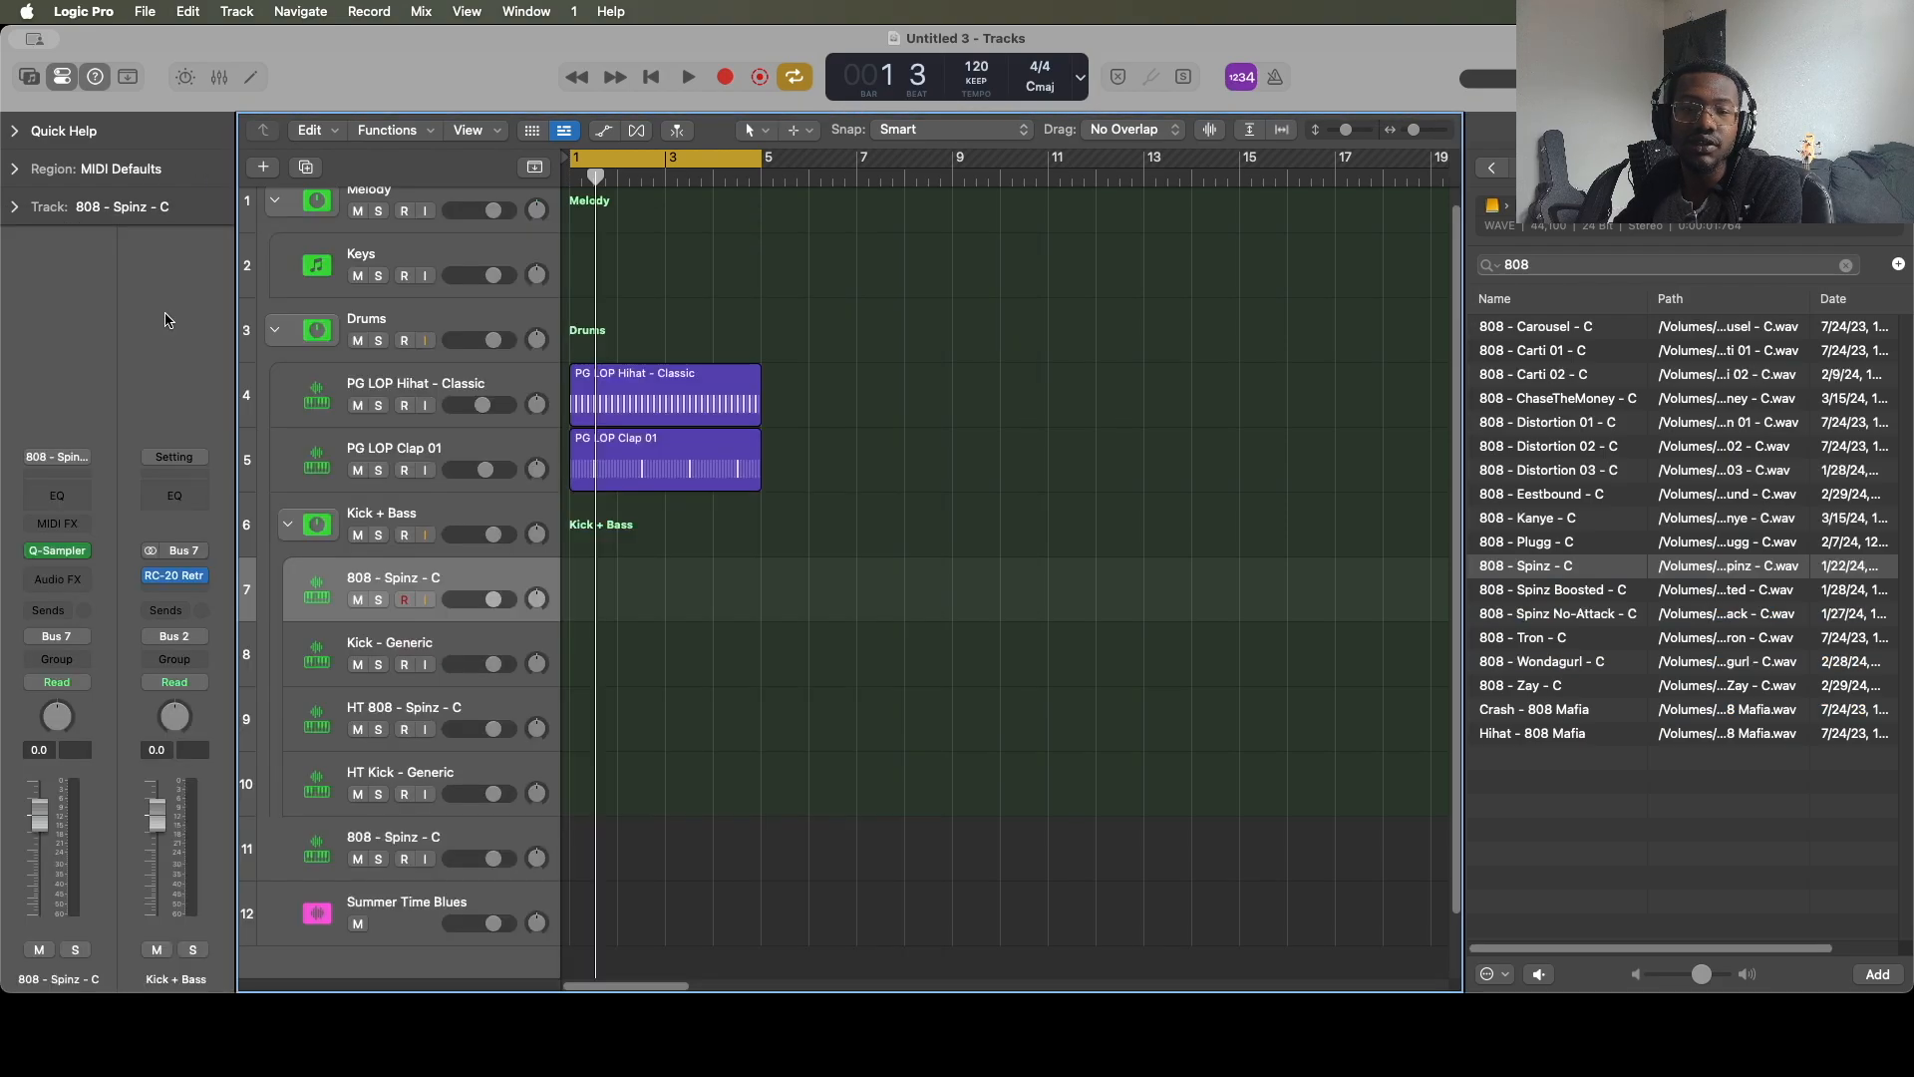
# Rename the new 808 track below HT Kick - Generic to "(New) 808 - Spinz - C".
pyautogui.scroll(-1, 538, 698)
pyautogui.click(399, 775)
pyautogui.doubleClick(469, 768)
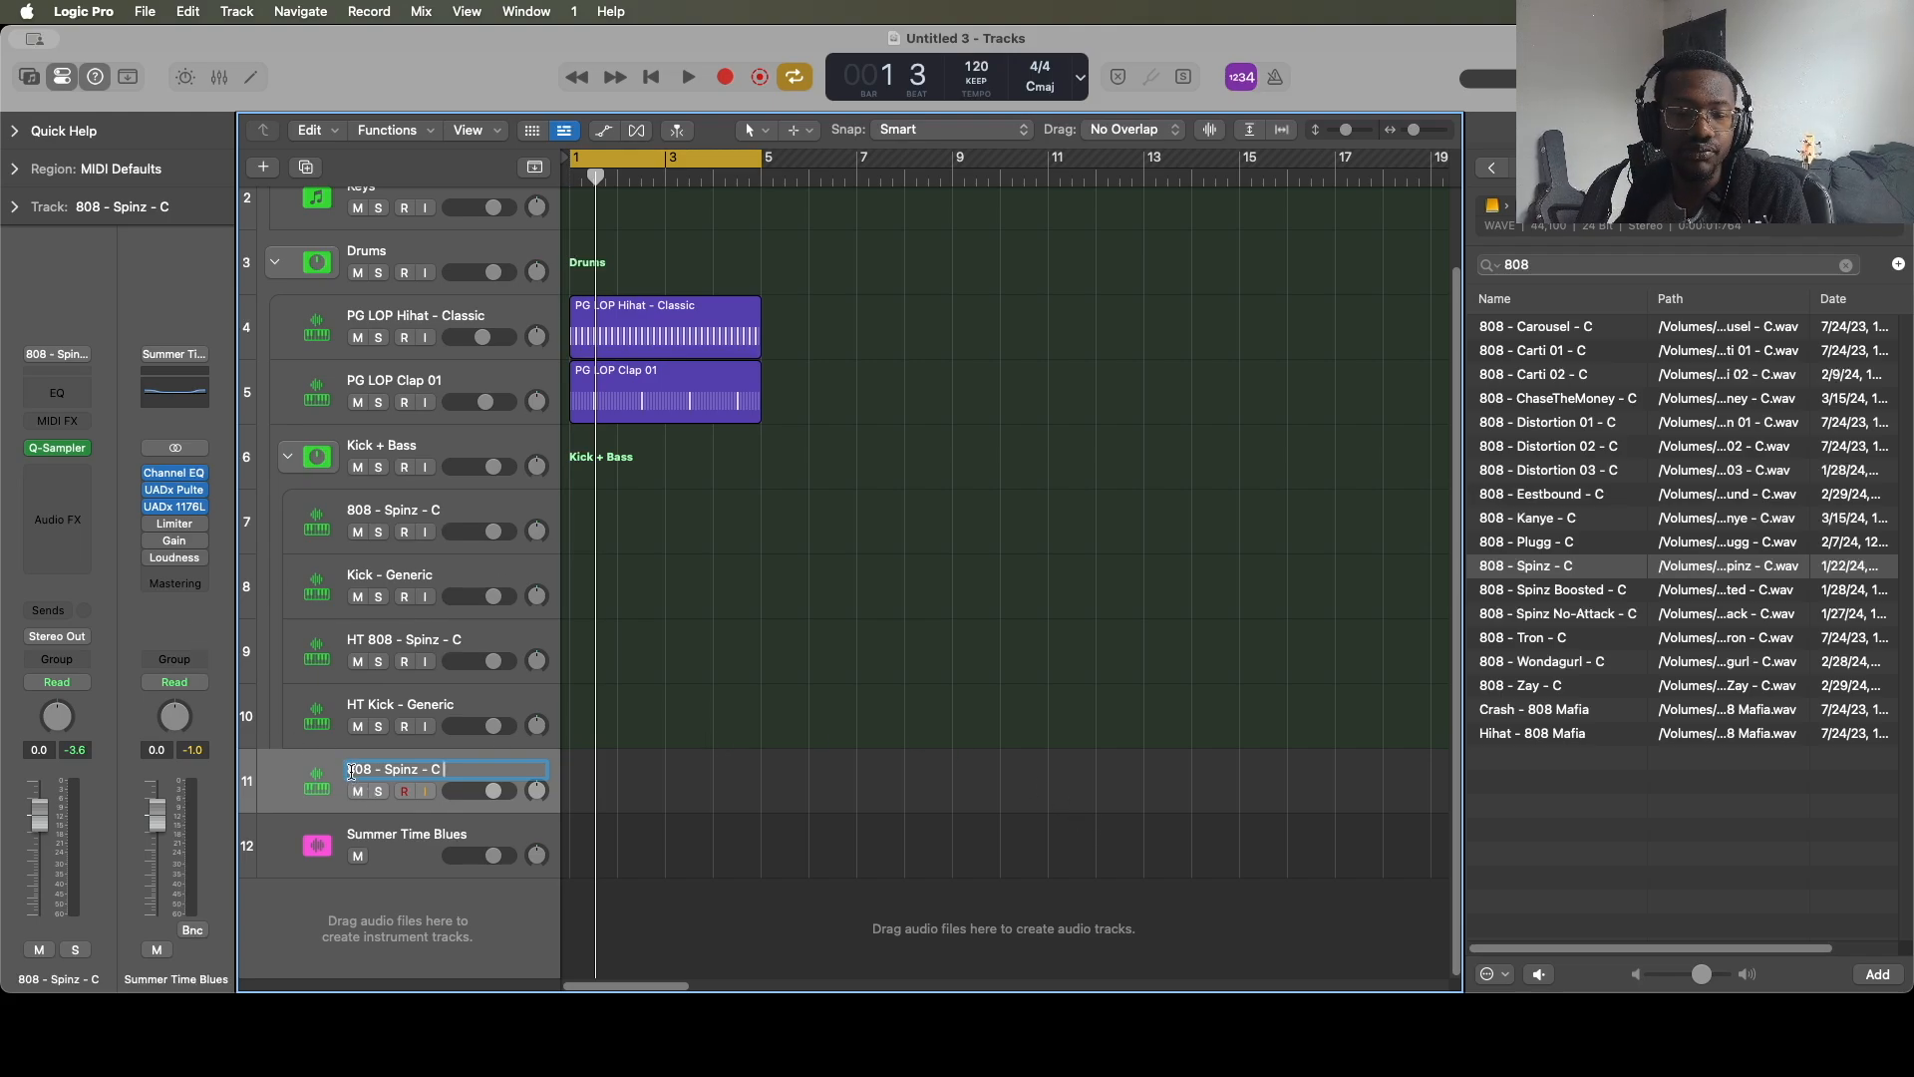
pyautogui.write('(New')
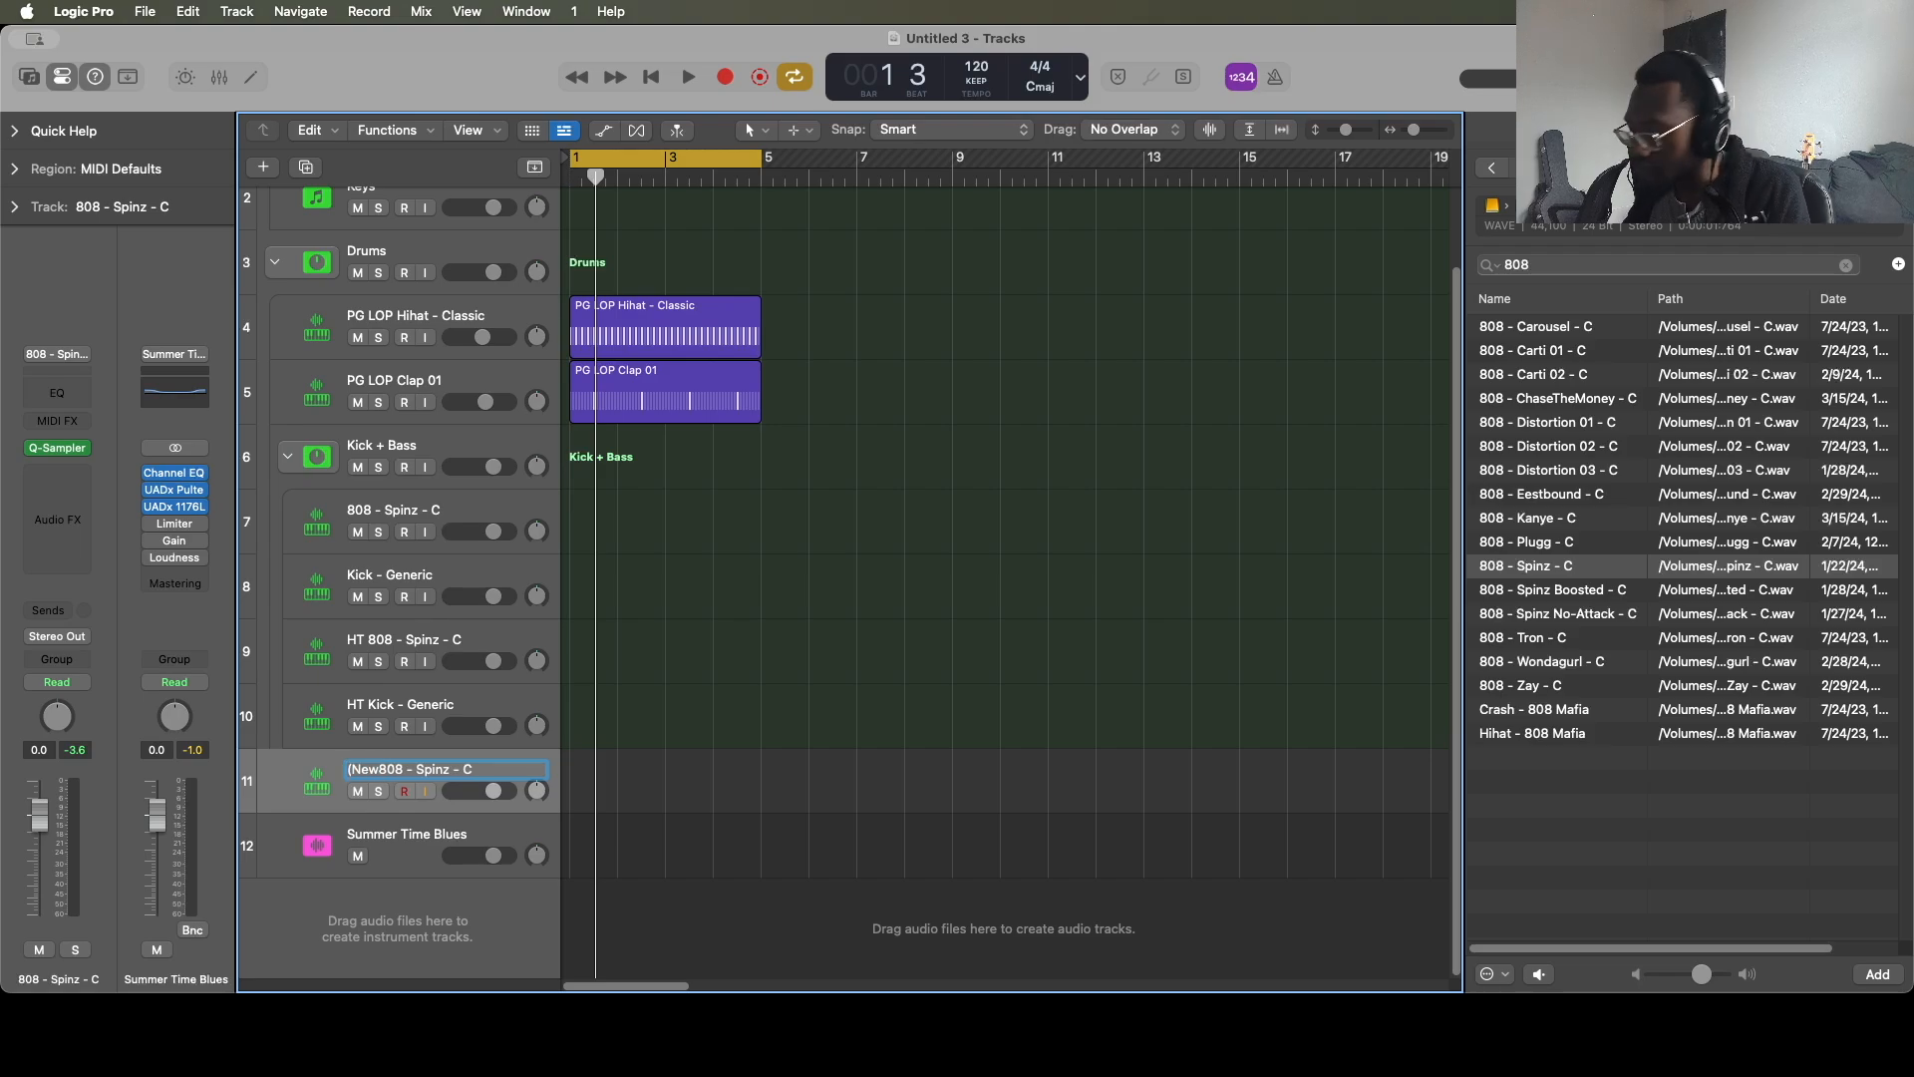
pyautogui.write(')')
pyautogui.click(712, 776)
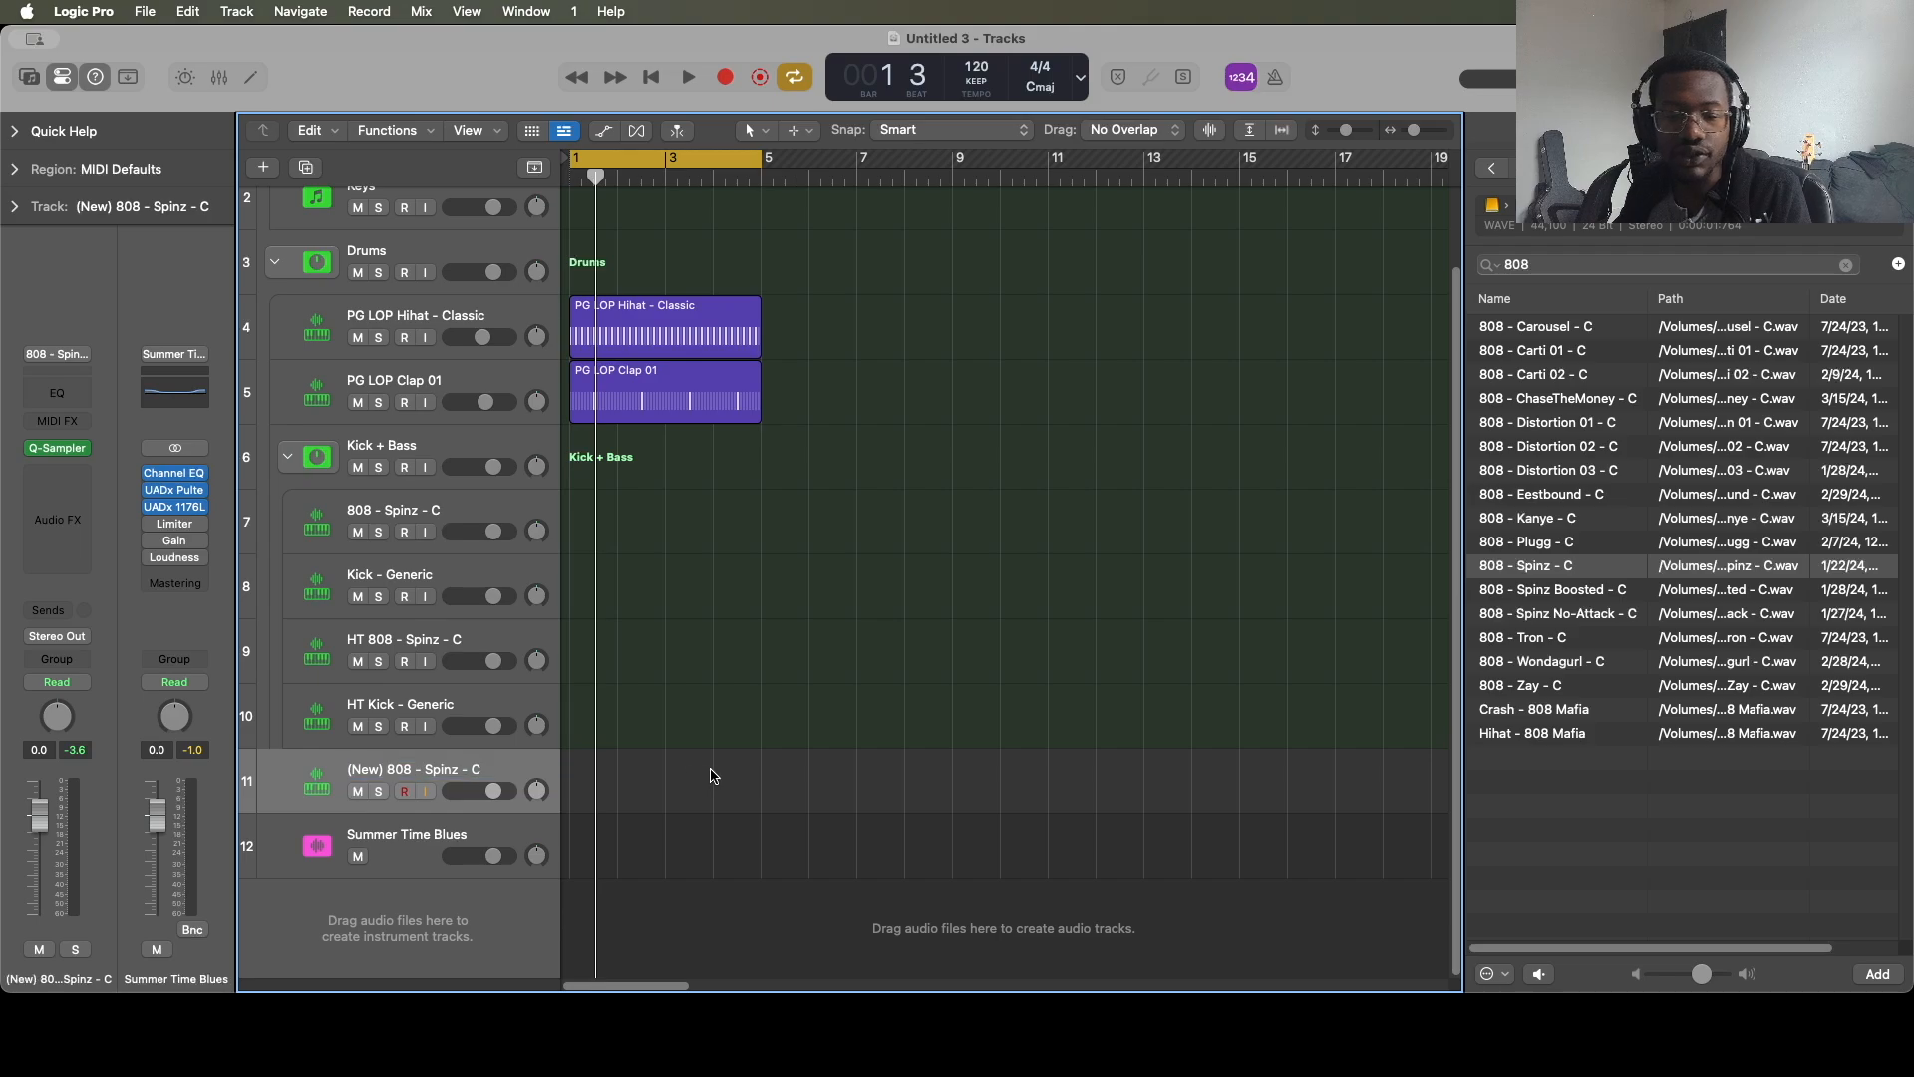
# Open the Quick Samplers of both 808 tracks side by side and match the new 808's fine tuning to +20 cents.
pyautogui.click(64, 450)
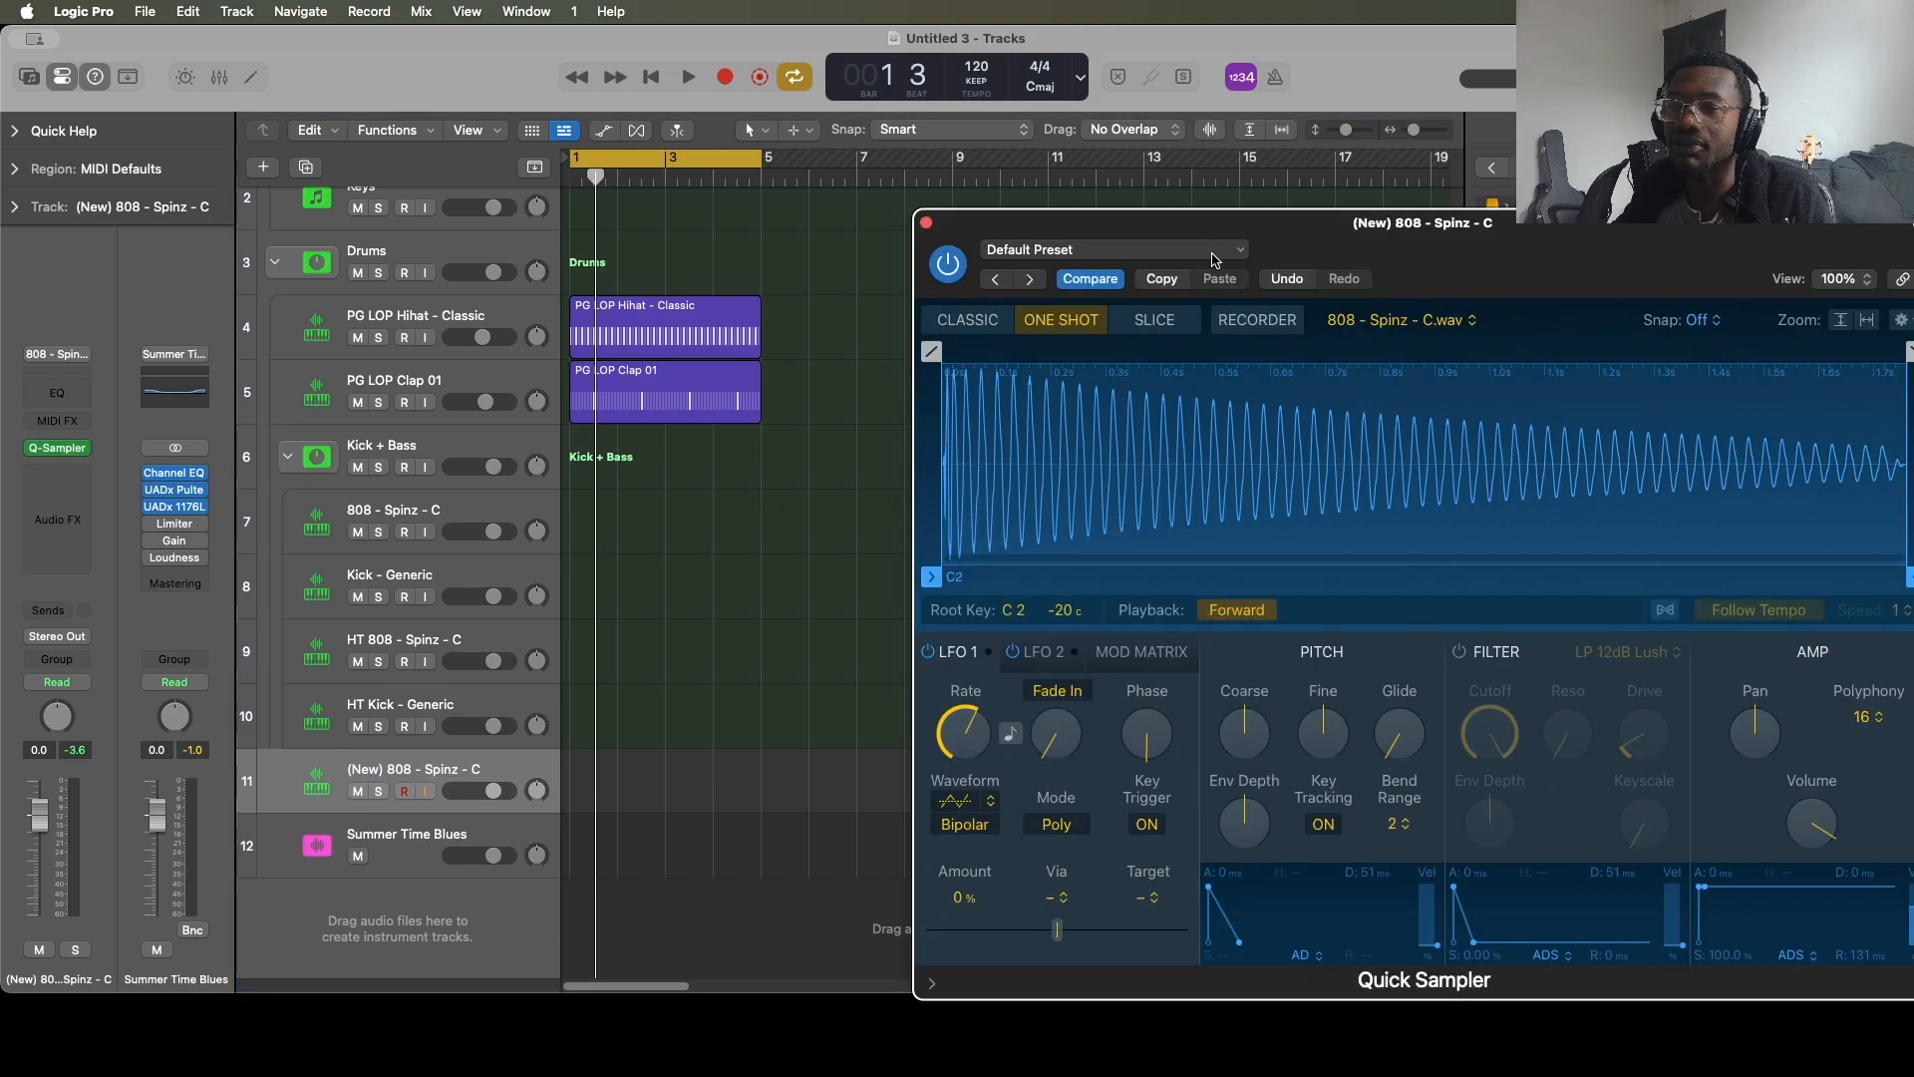
pyautogui.moveTo(1311, 244); pyautogui.dragTo(1283, 192)
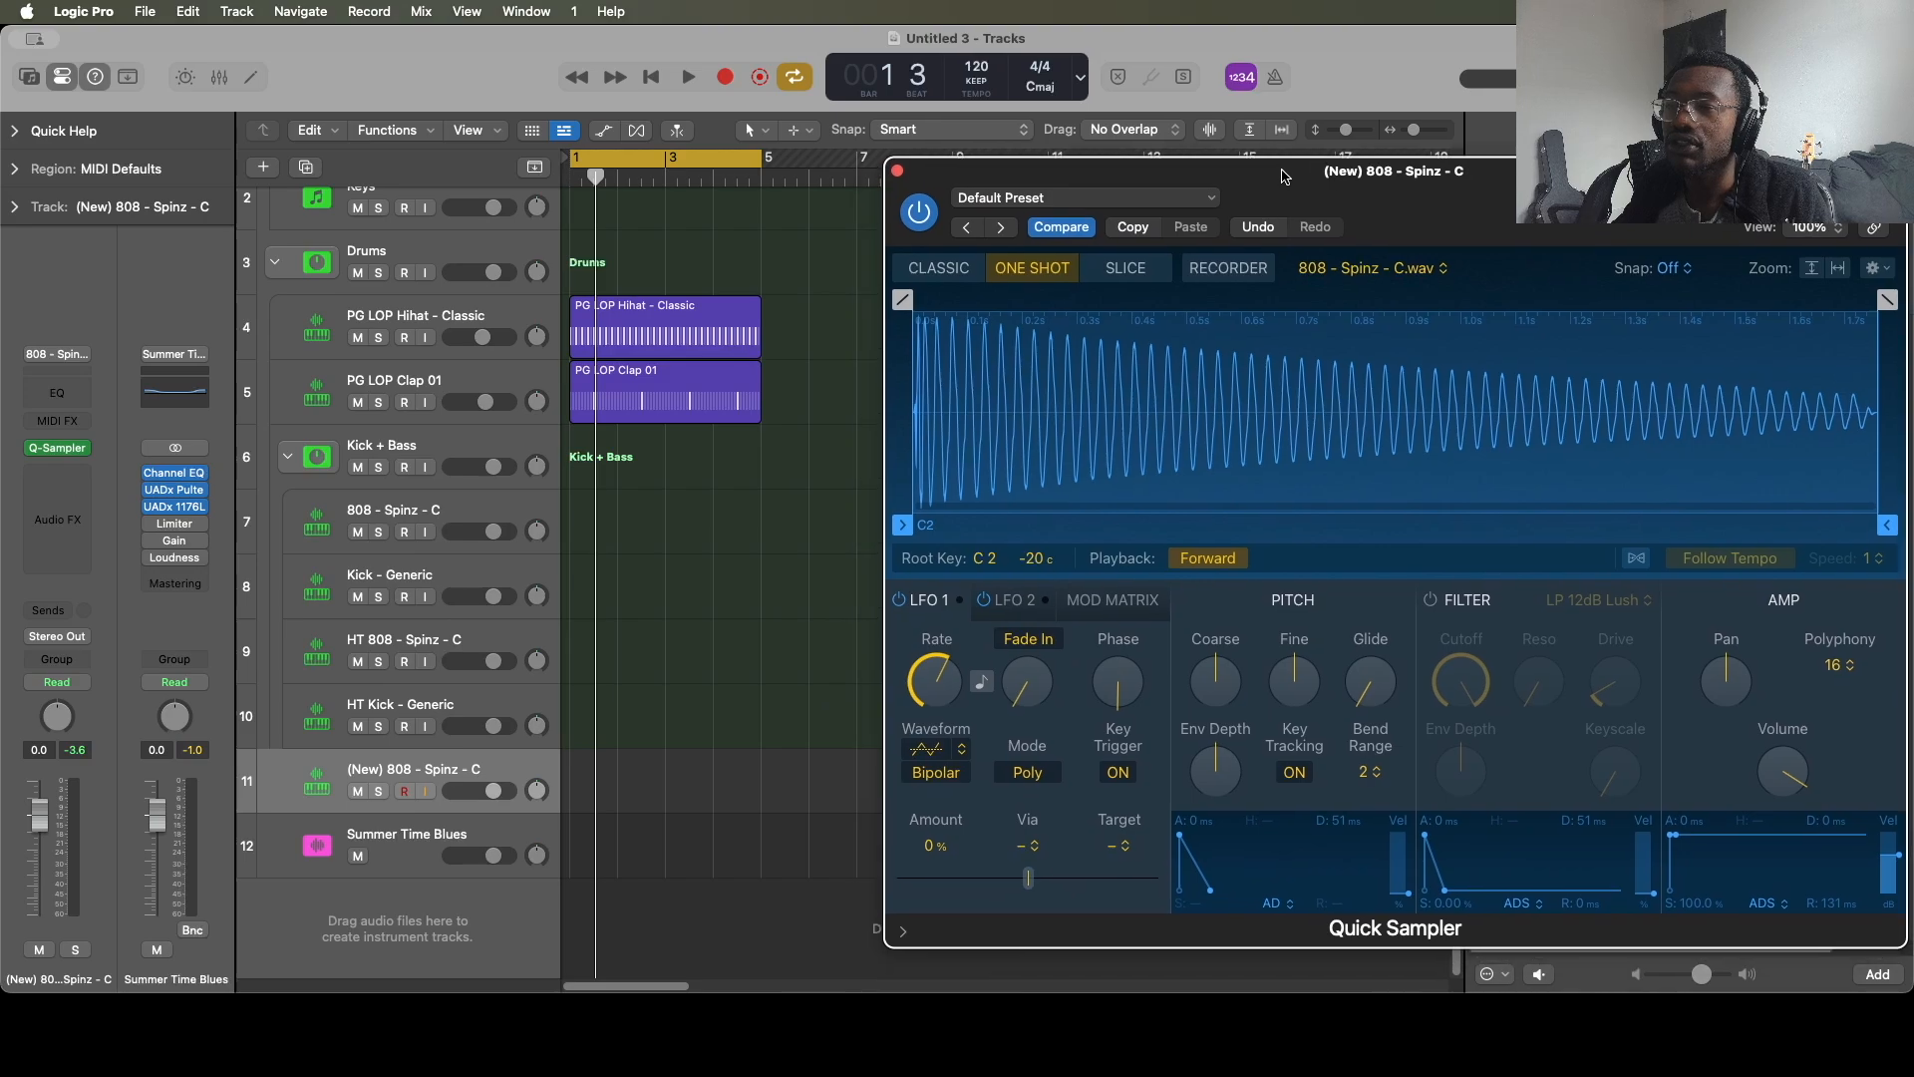
pyautogui.click(312, 509)
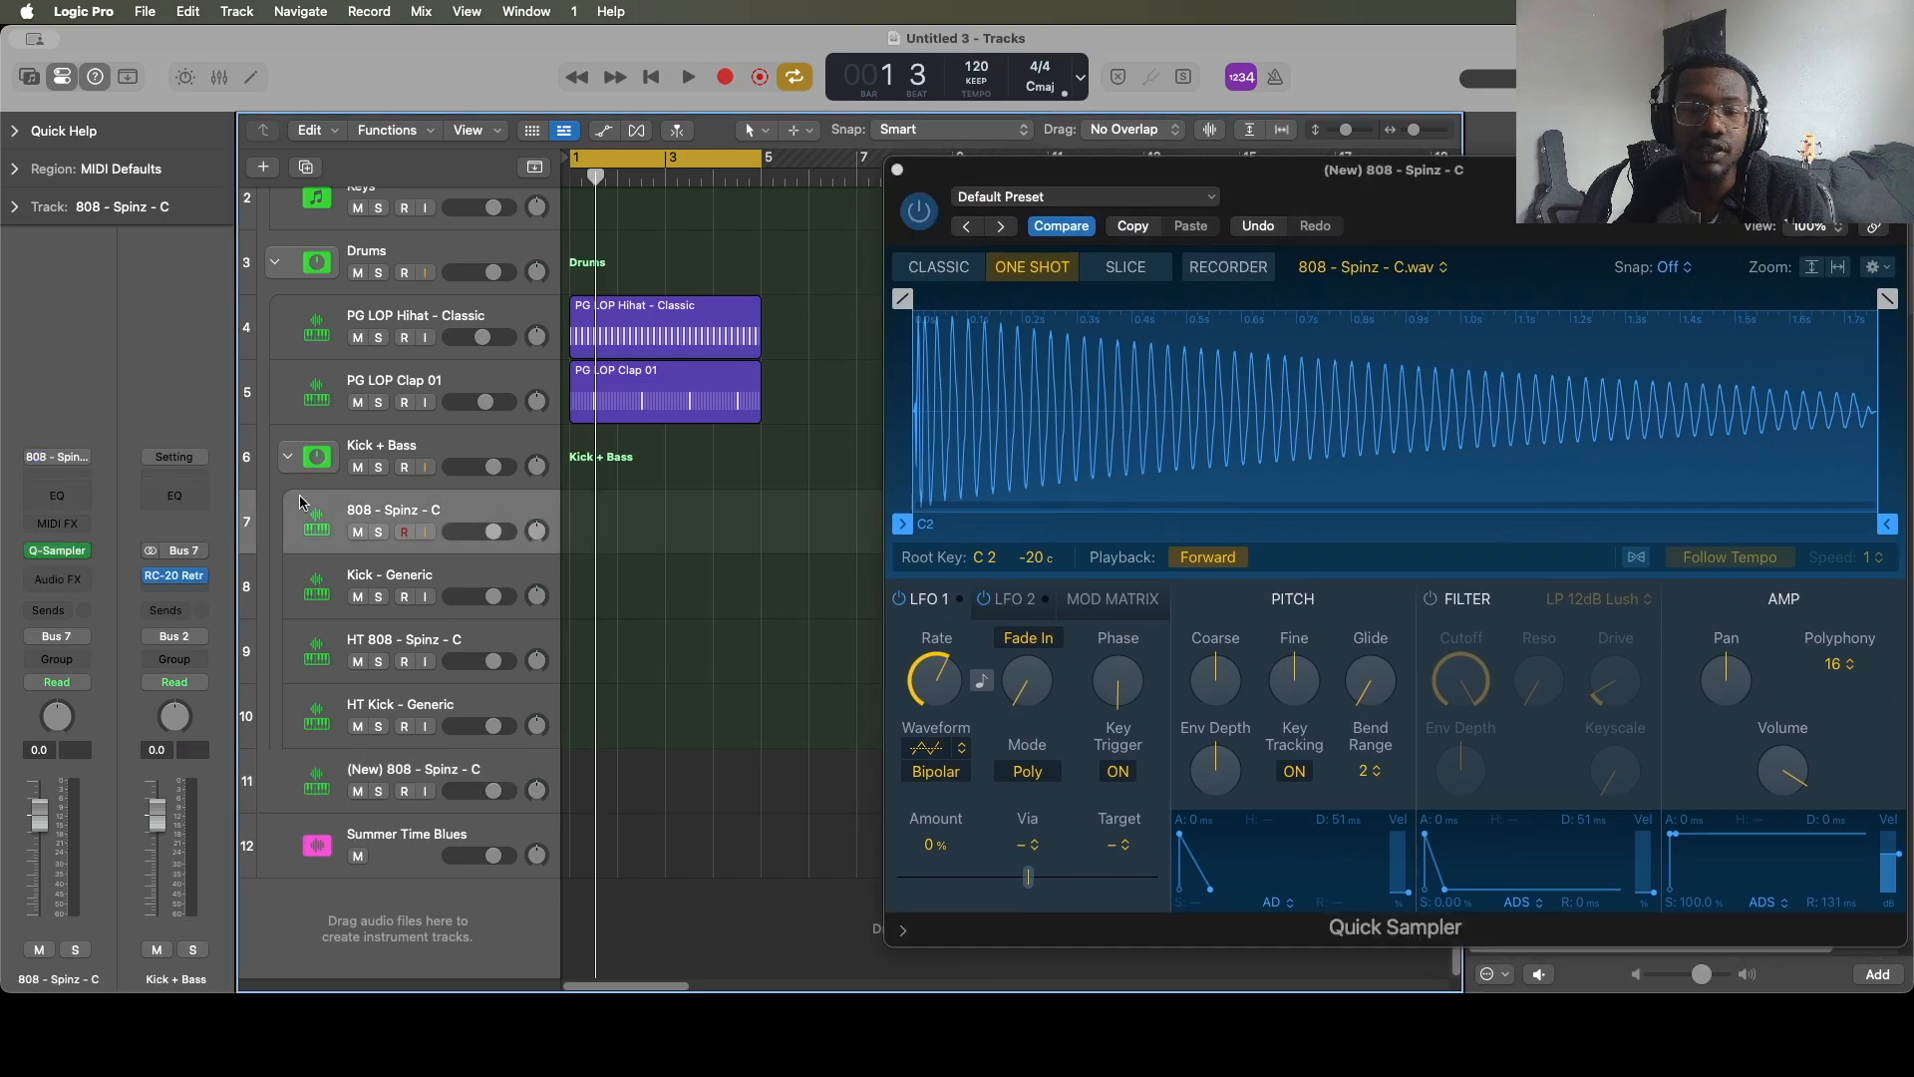
pyautogui.click(60, 551)
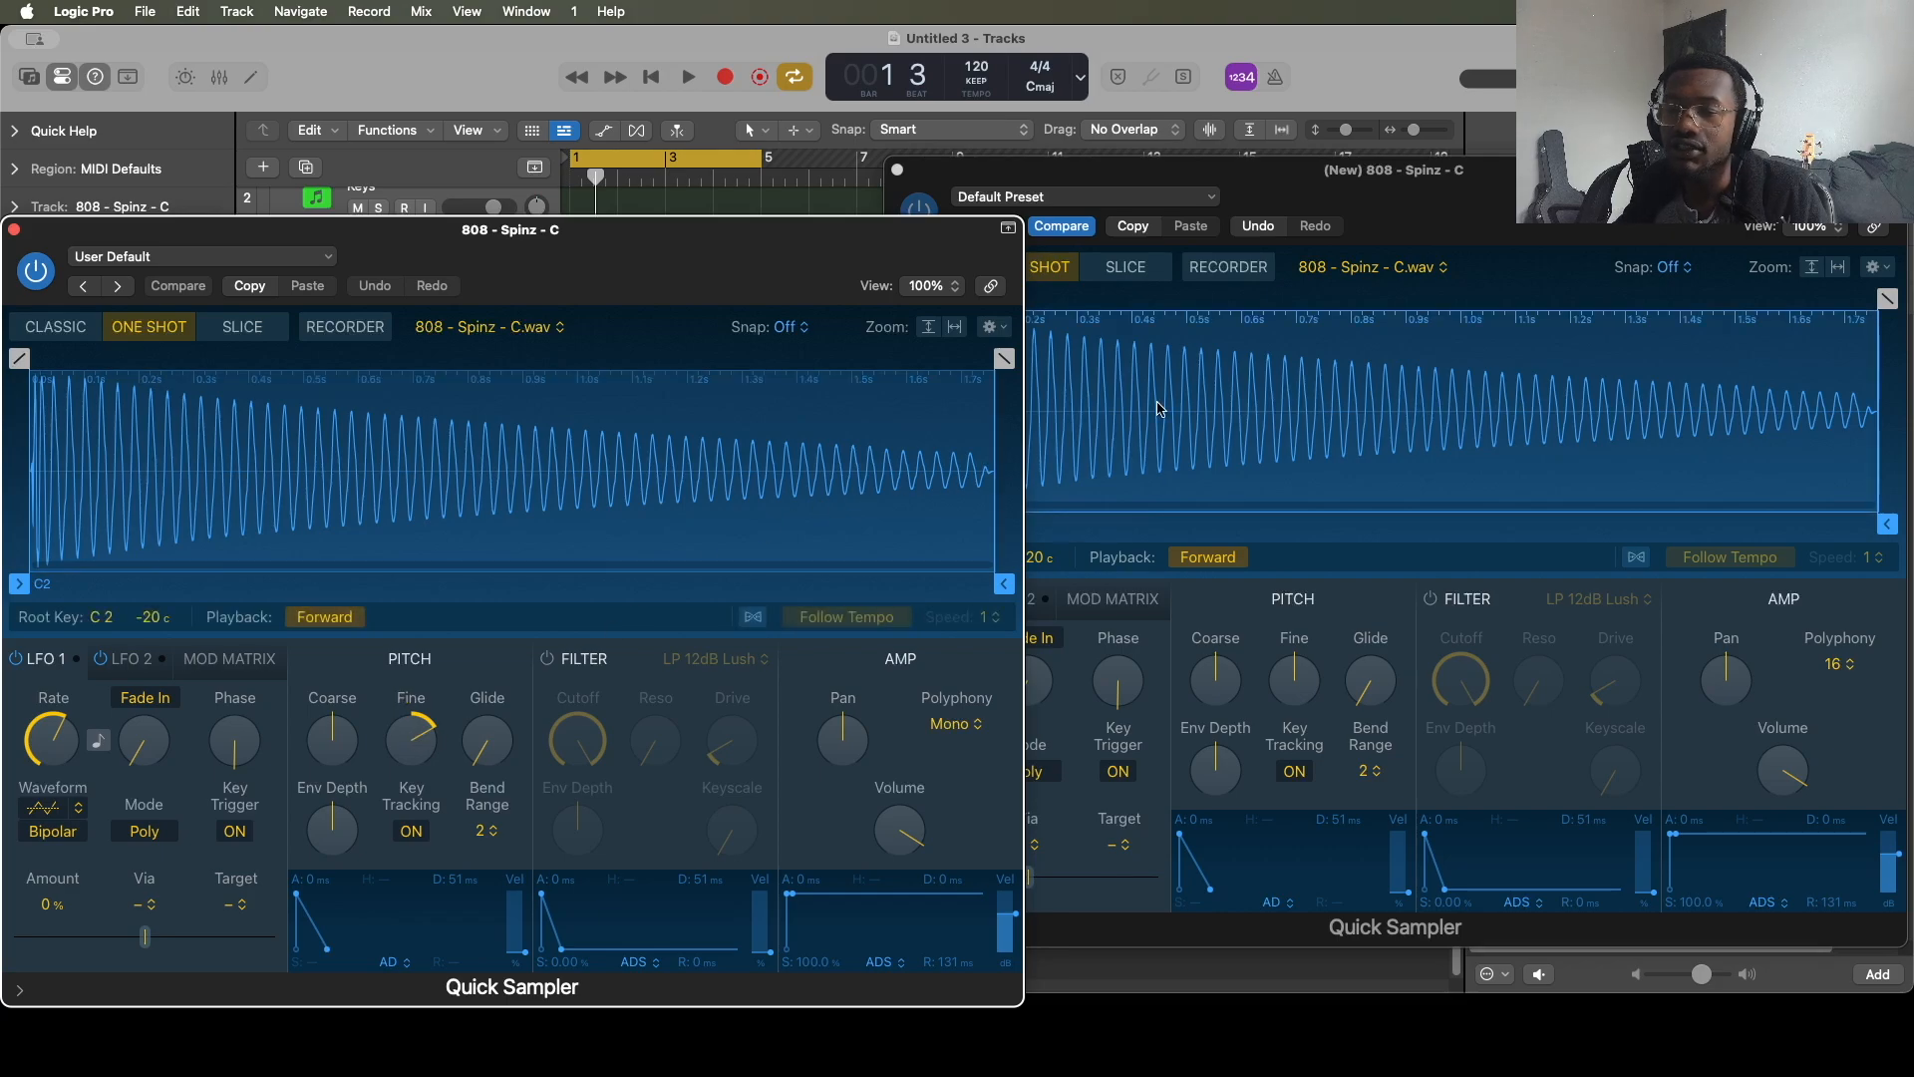
pyautogui.click(1280, 181)
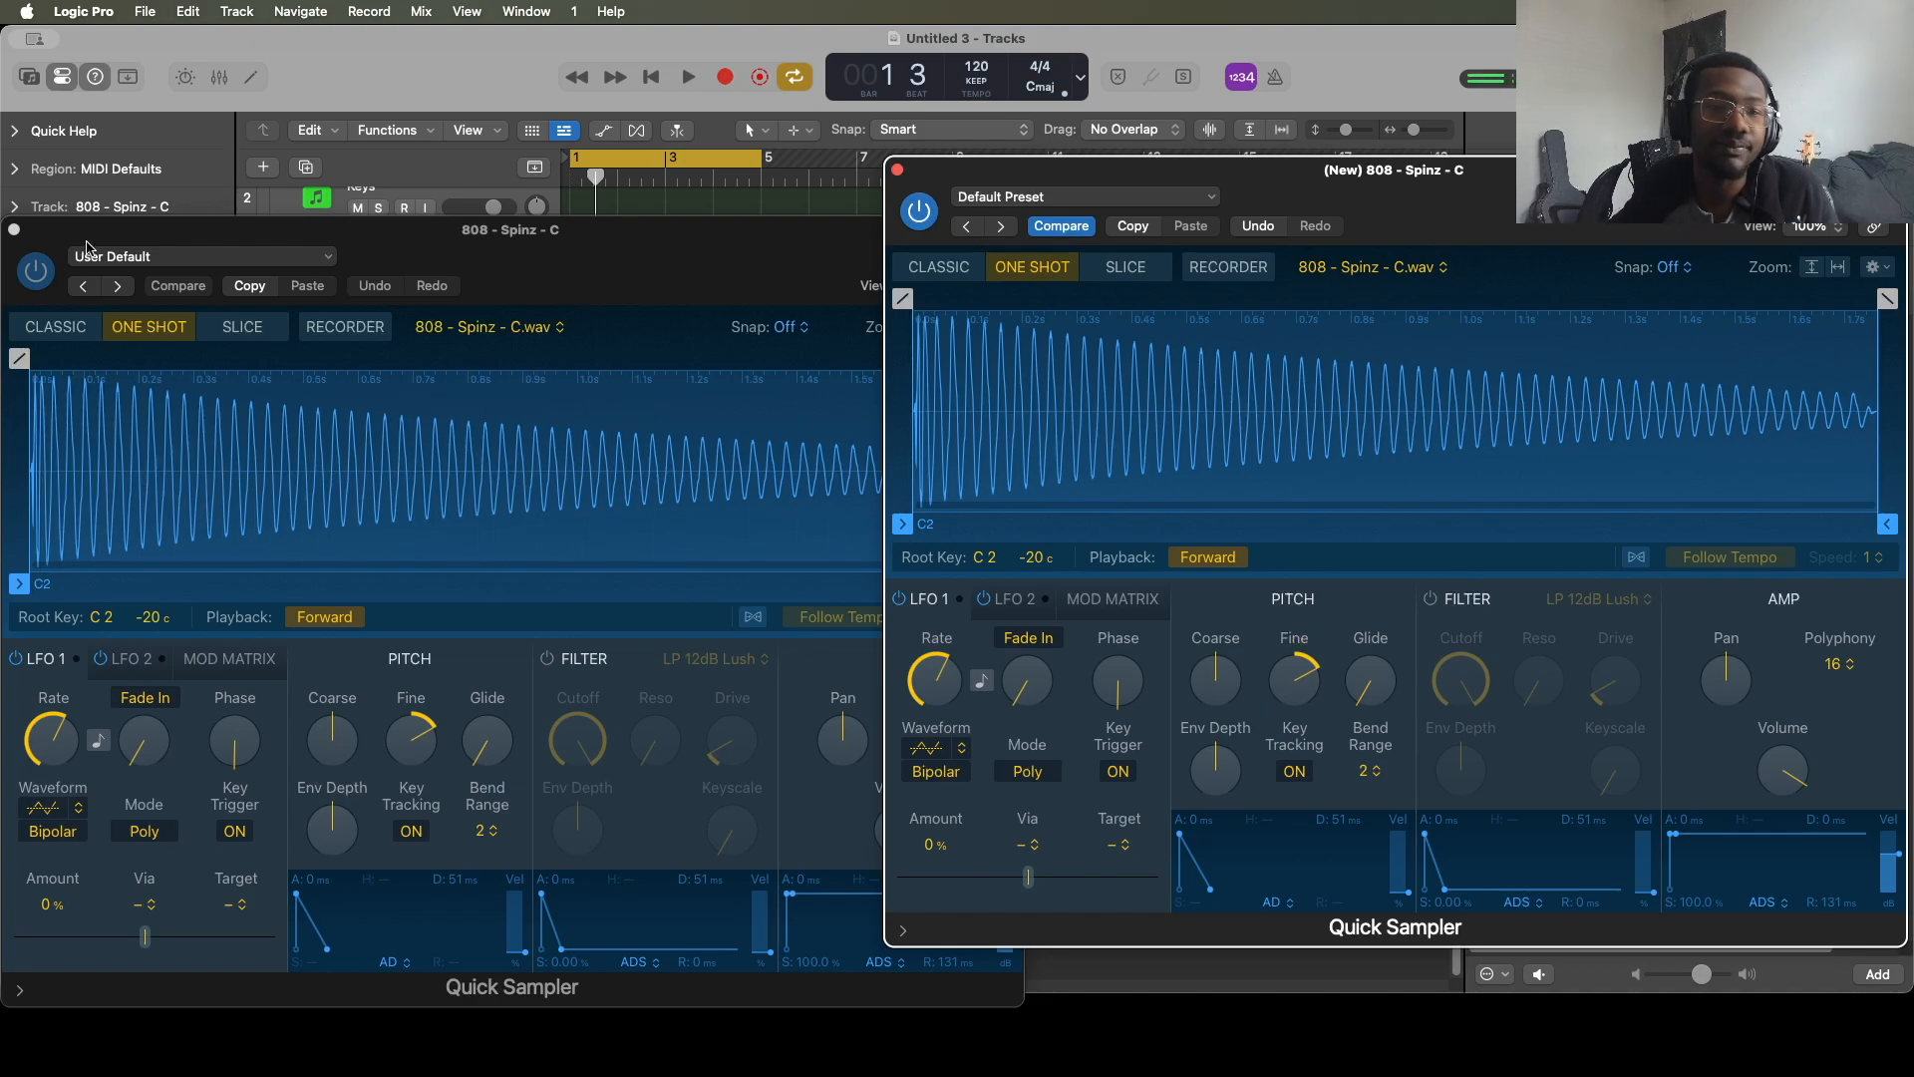
pyautogui.click(15, 231)
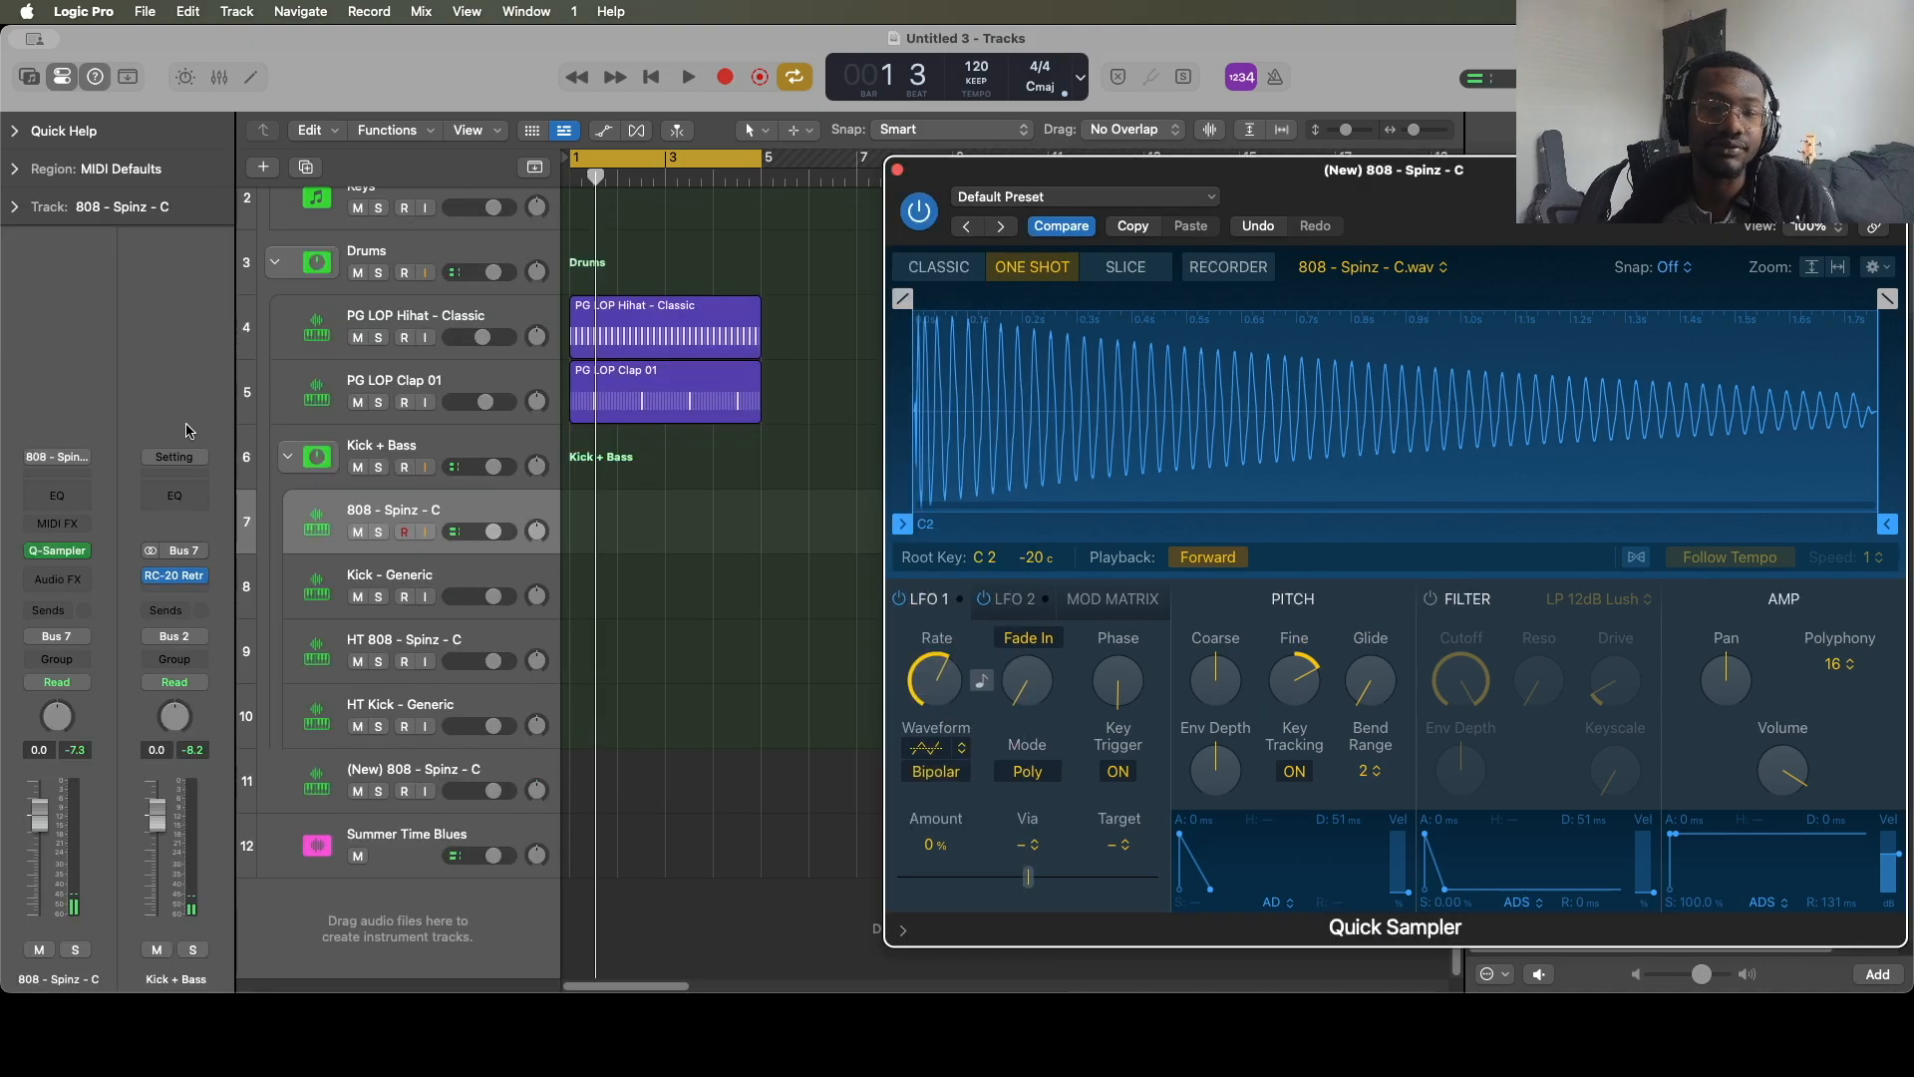
# Set the (New) 808 - Spinz - C sampler's polyphony to Mono, review the filter envelope types, and close Quick Sampler.
pyautogui.click(442, 771)
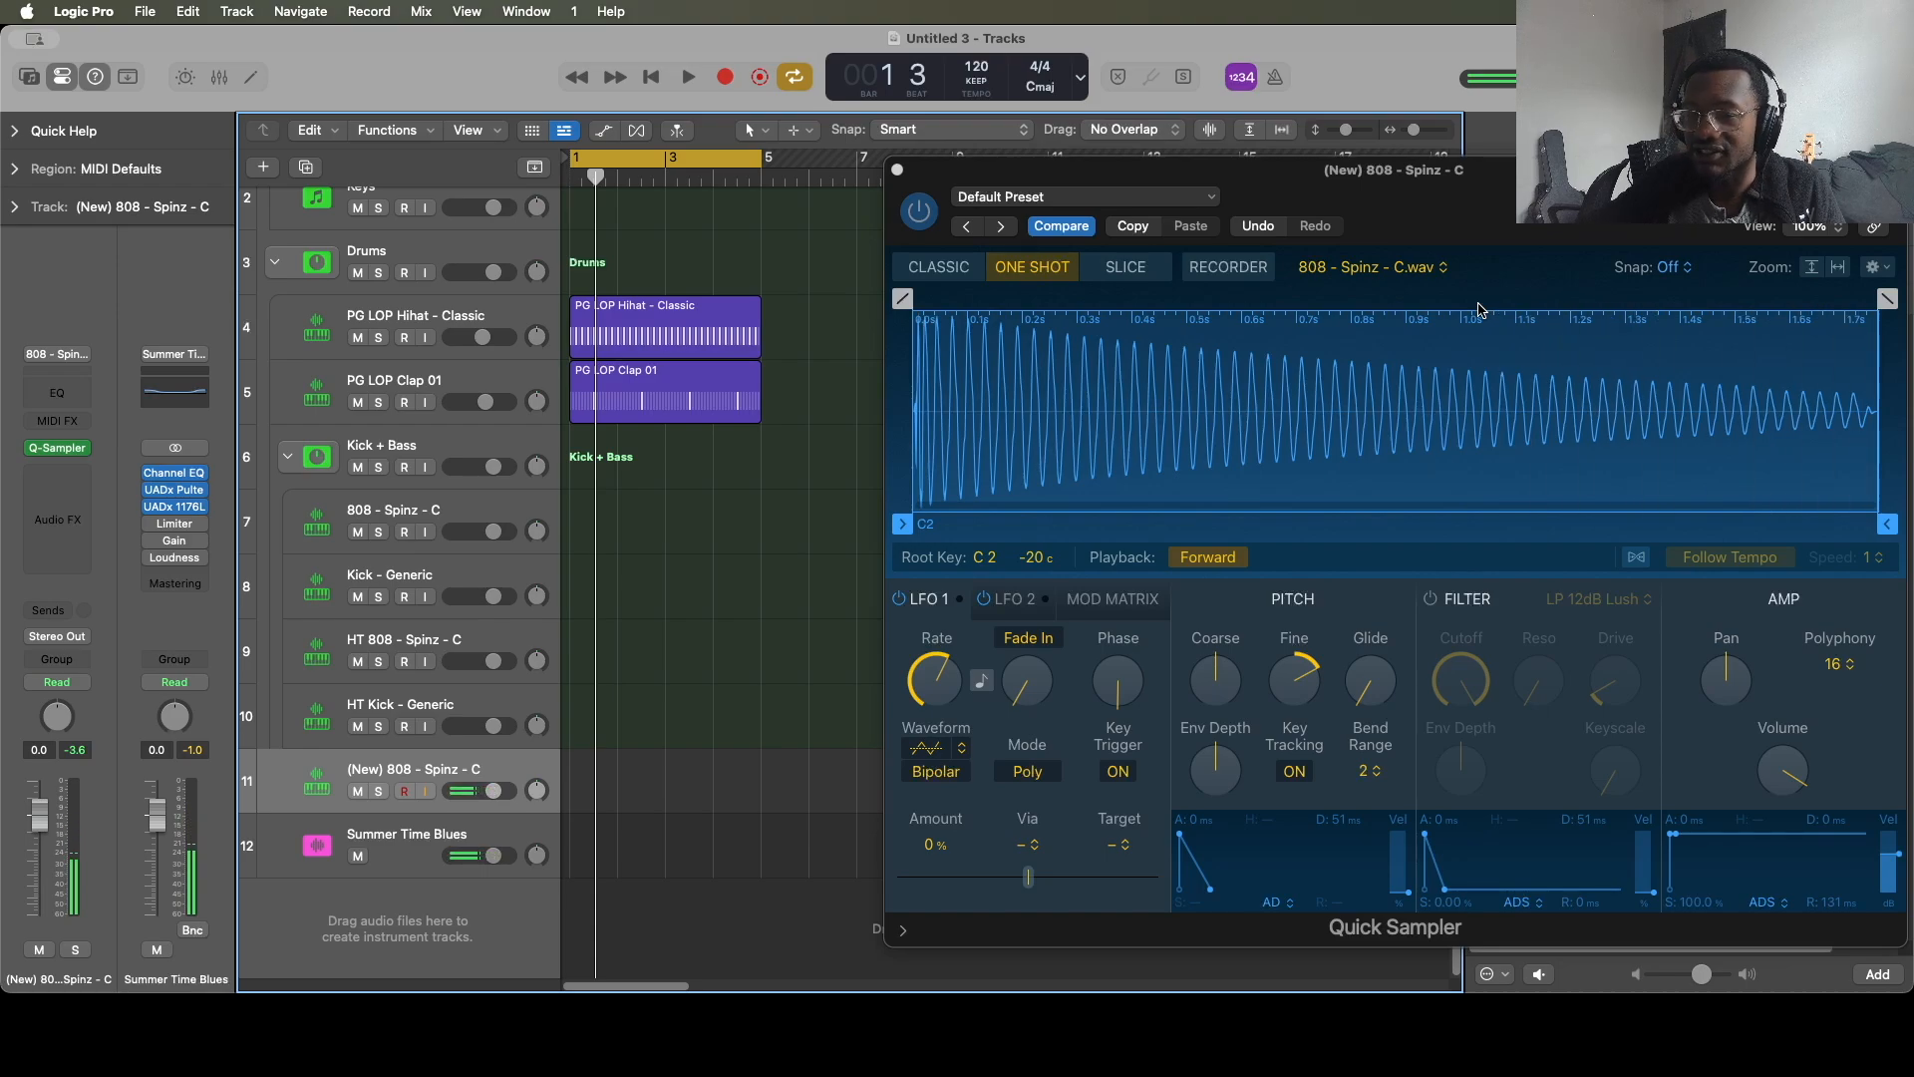
pyautogui.moveTo(1304, 709)
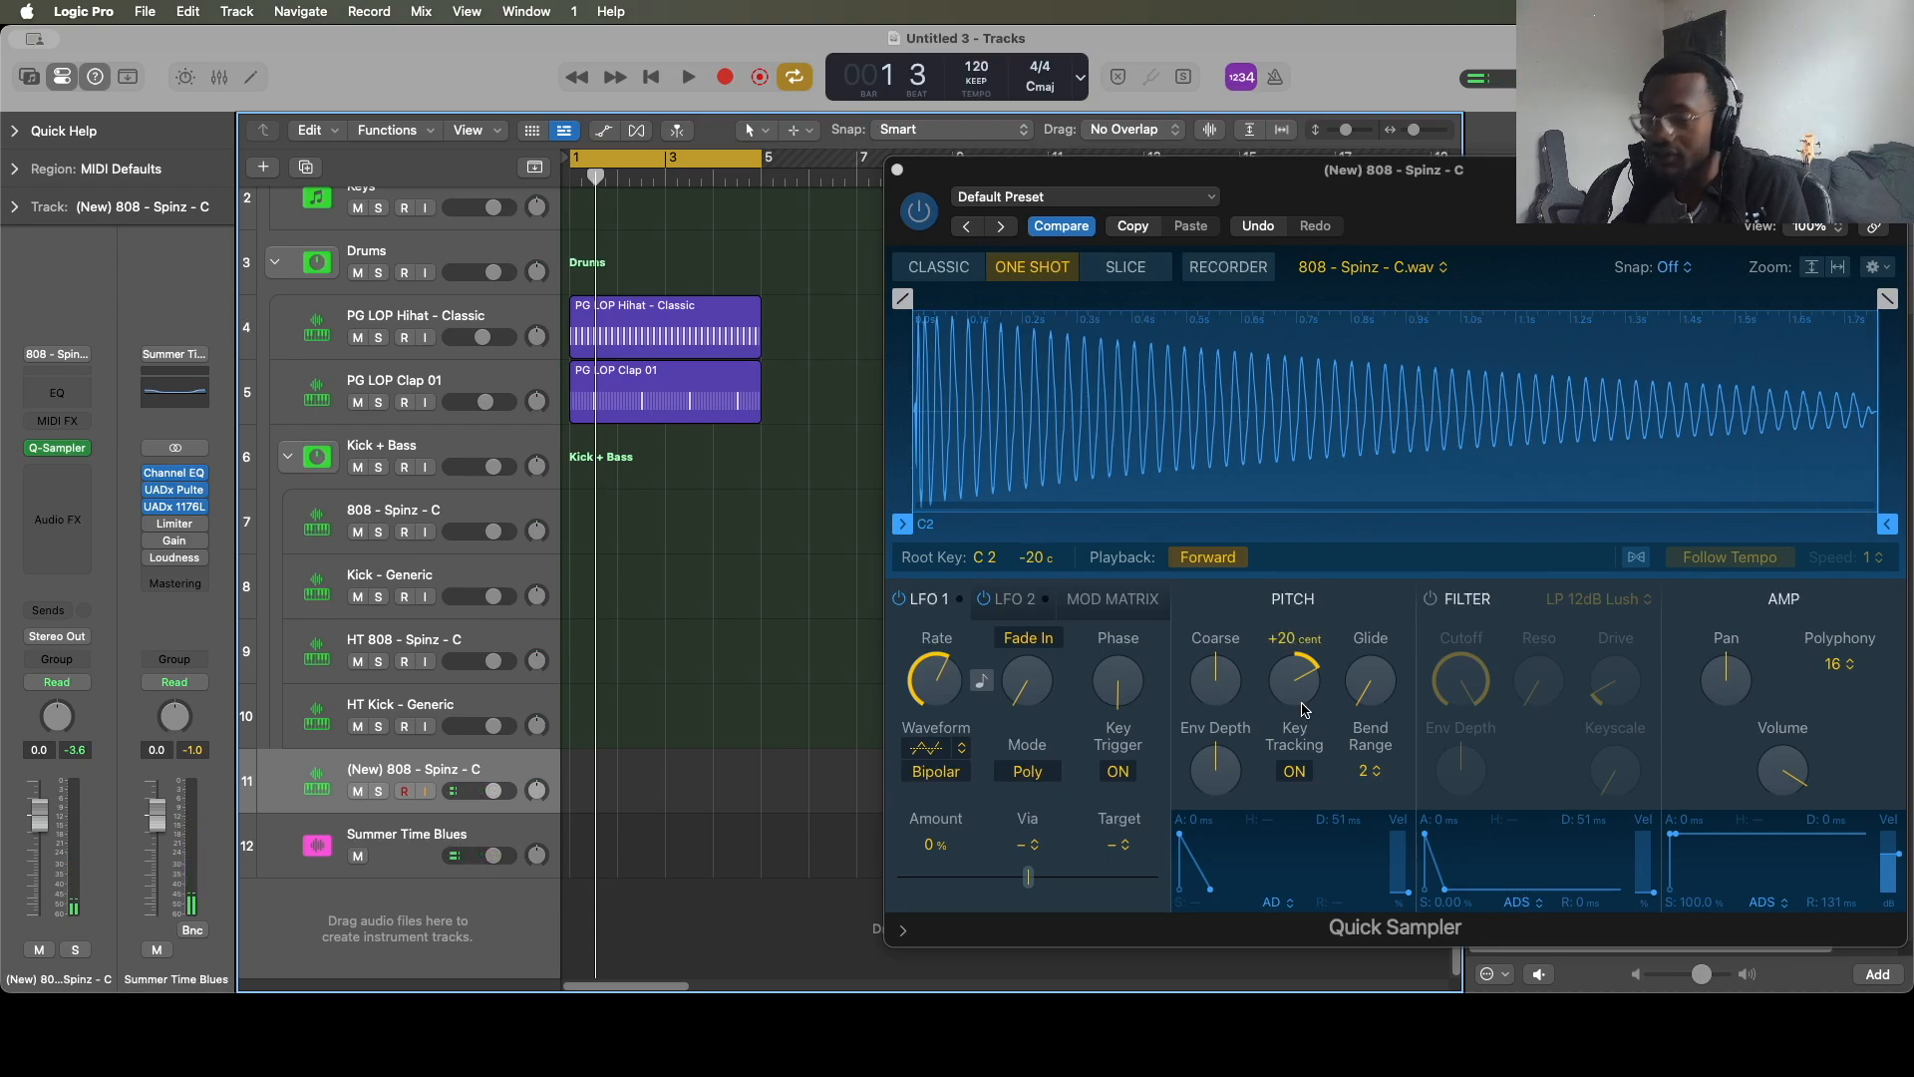
pyautogui.keyDown('alt'); pyautogui.click(1312, 685); pyautogui.keyUp('alt')
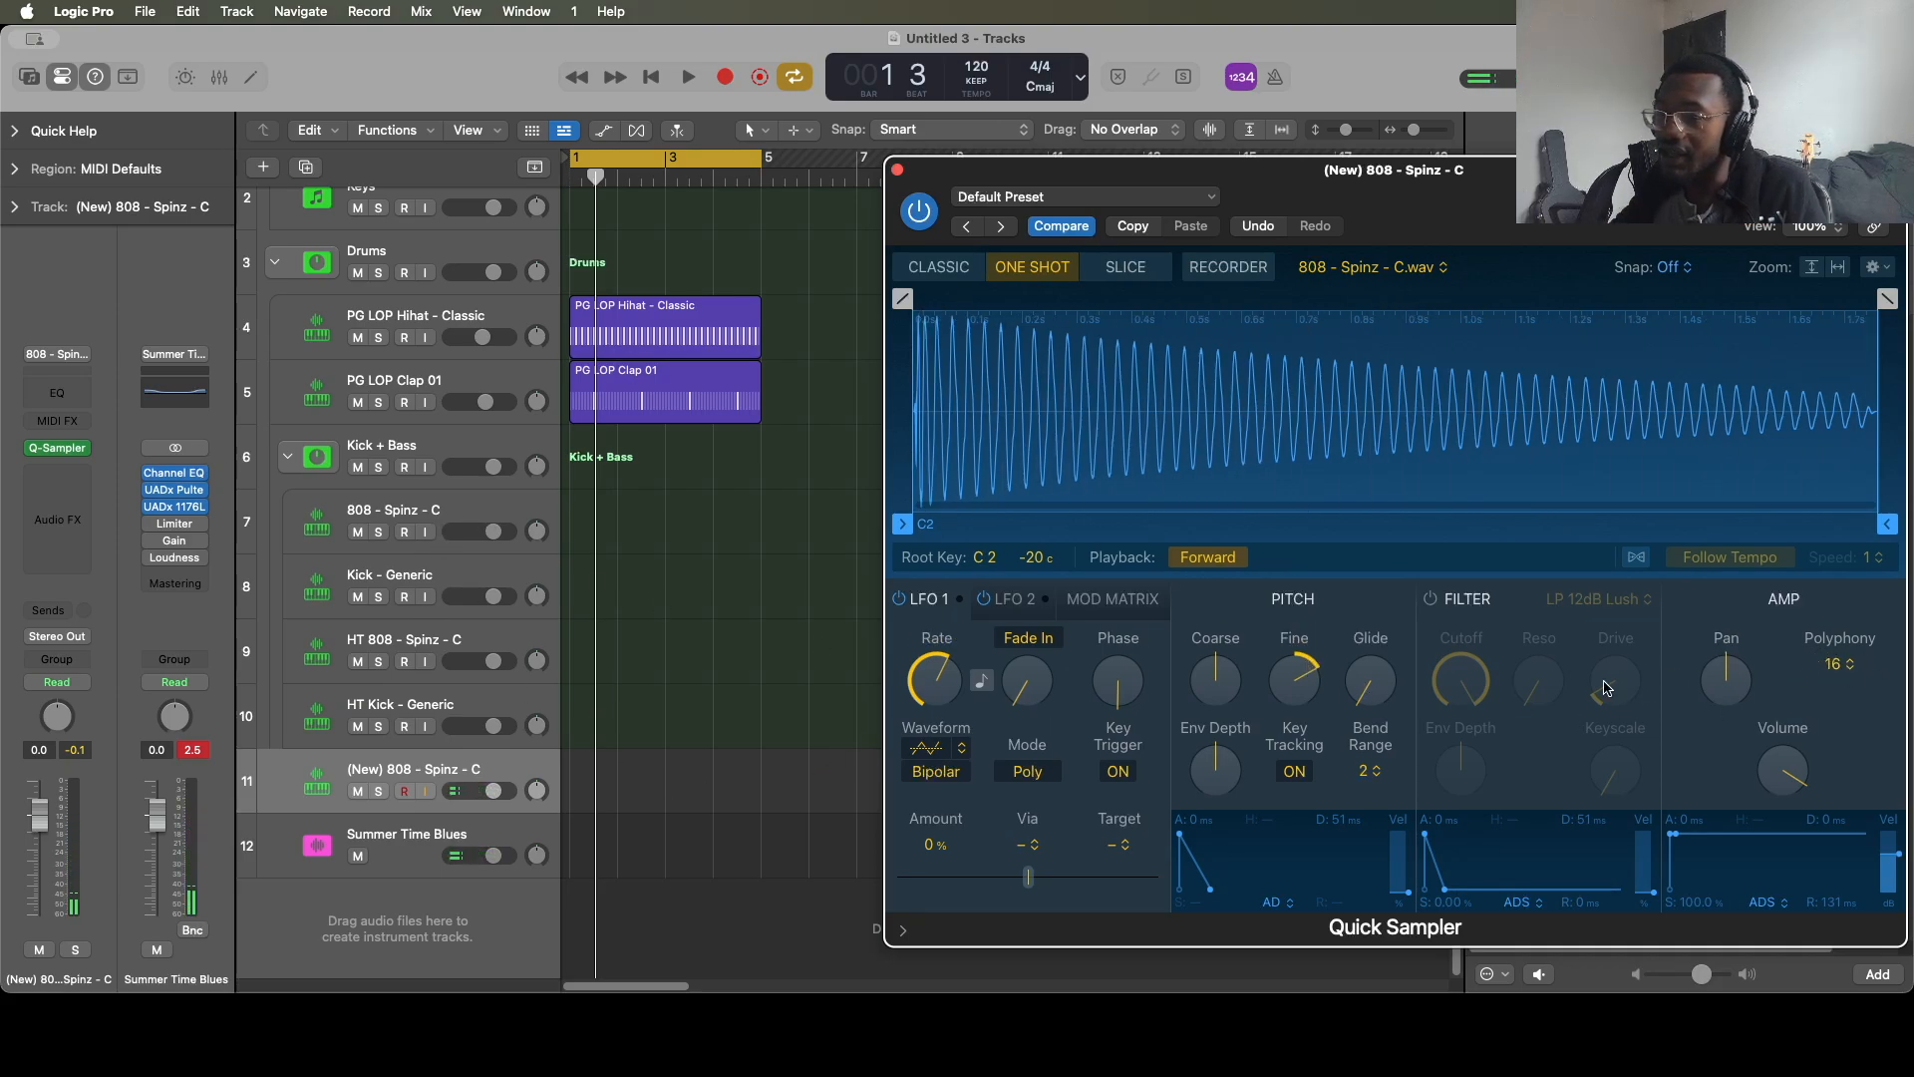
pyautogui.click(1837, 665)
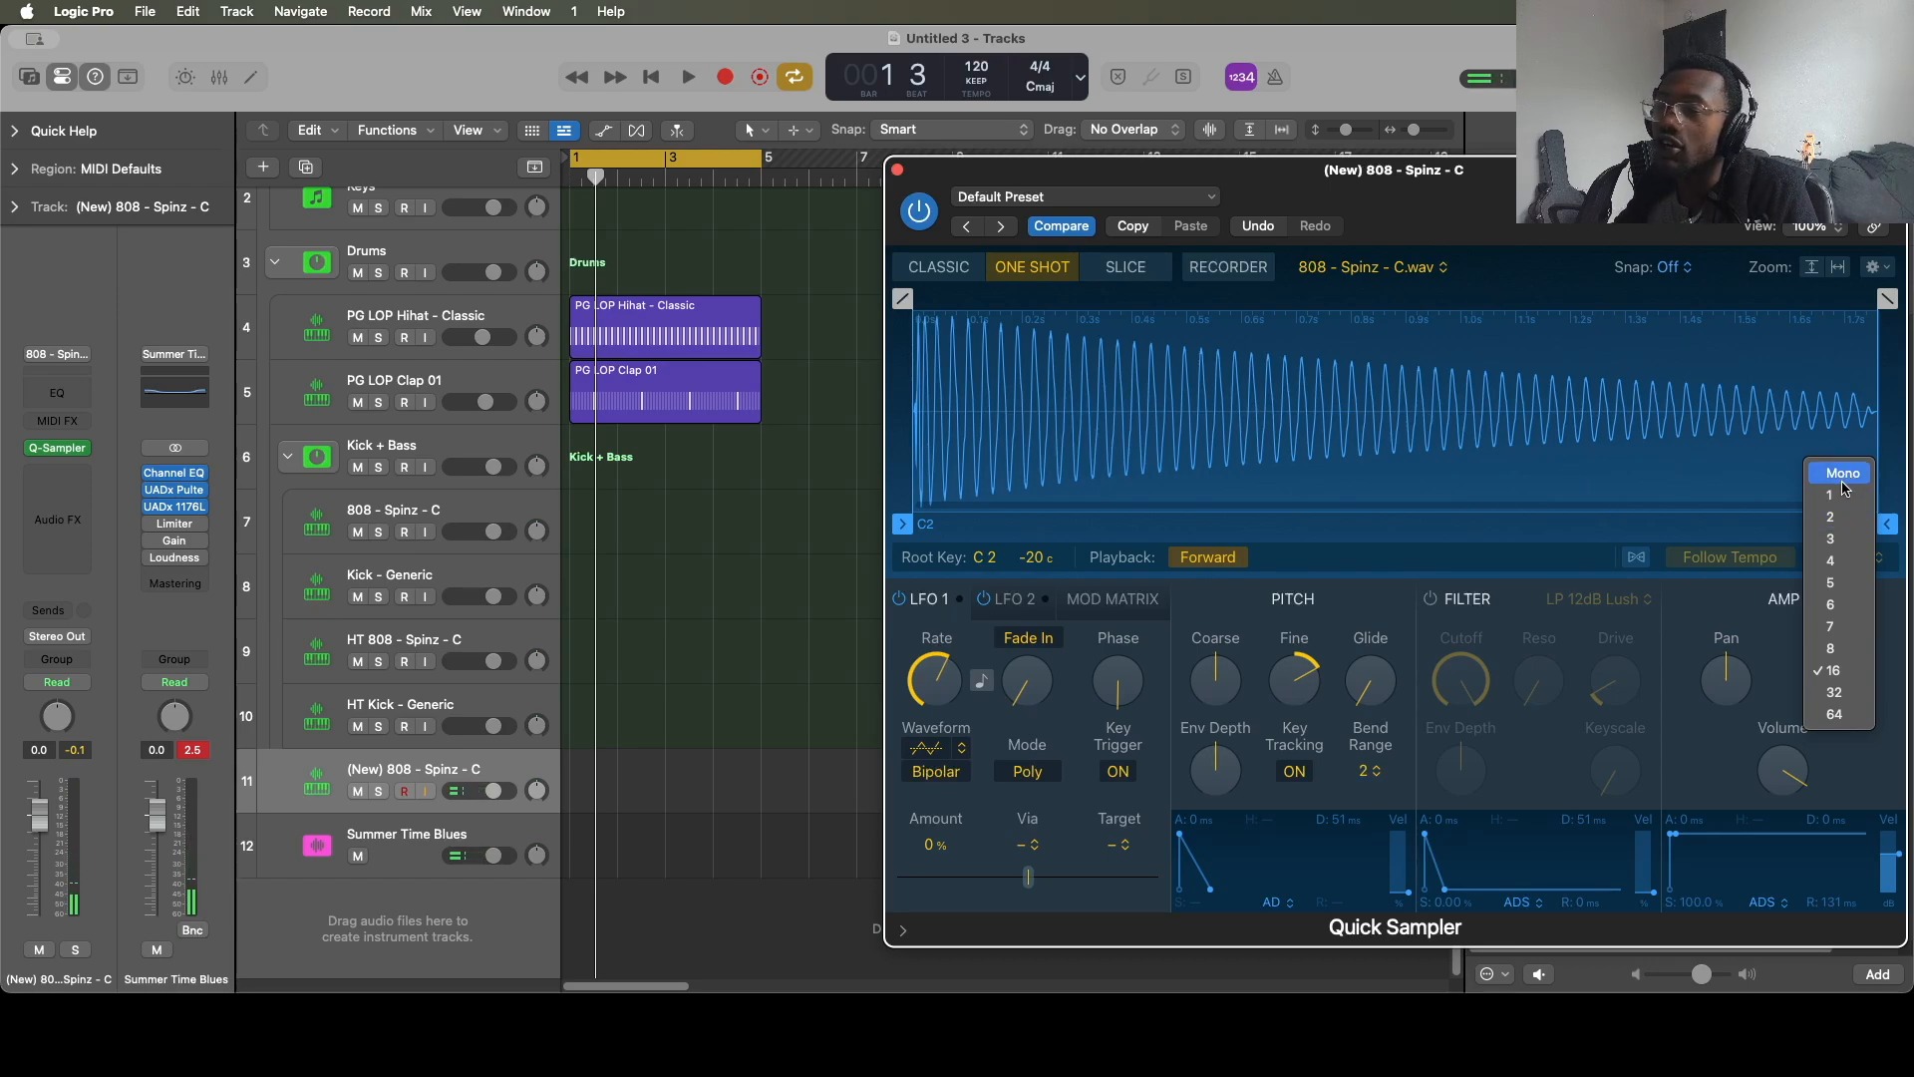
pyautogui.click(1843, 476)
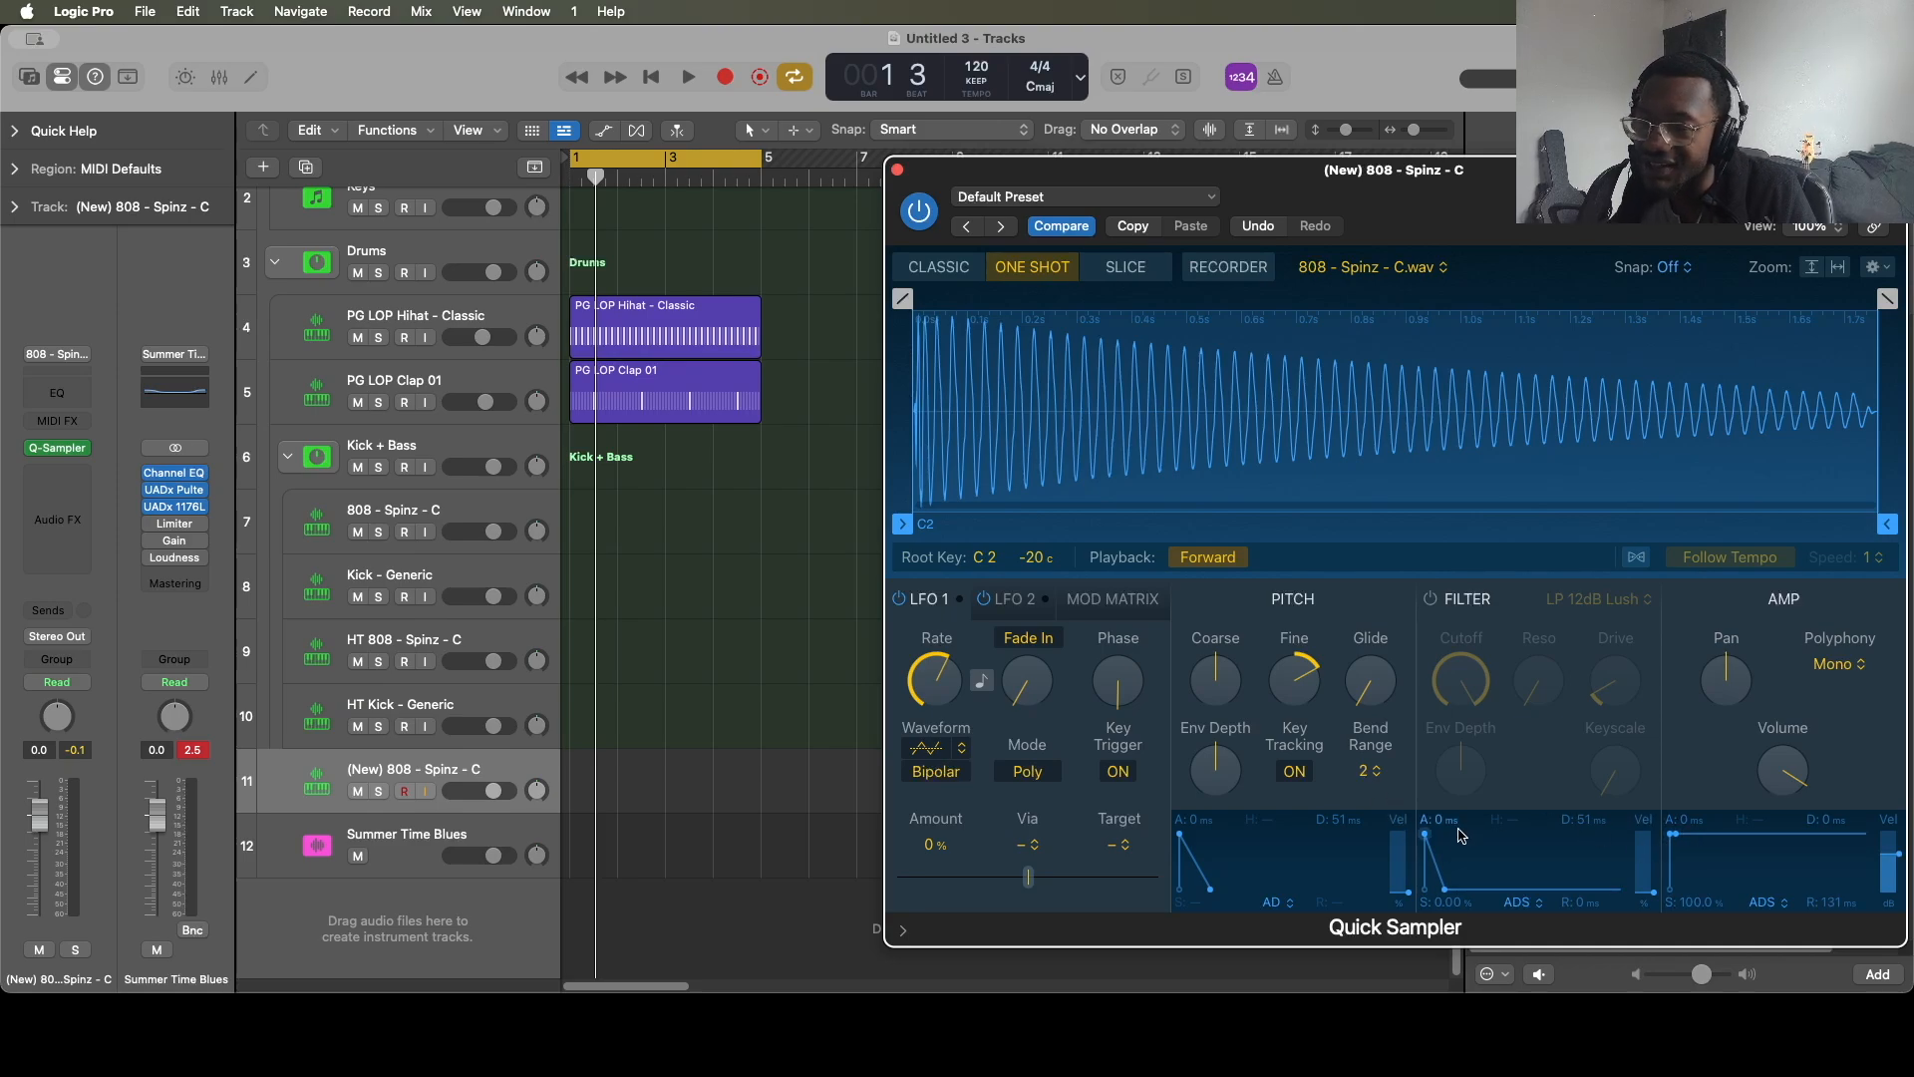
pyautogui.click(1518, 903)
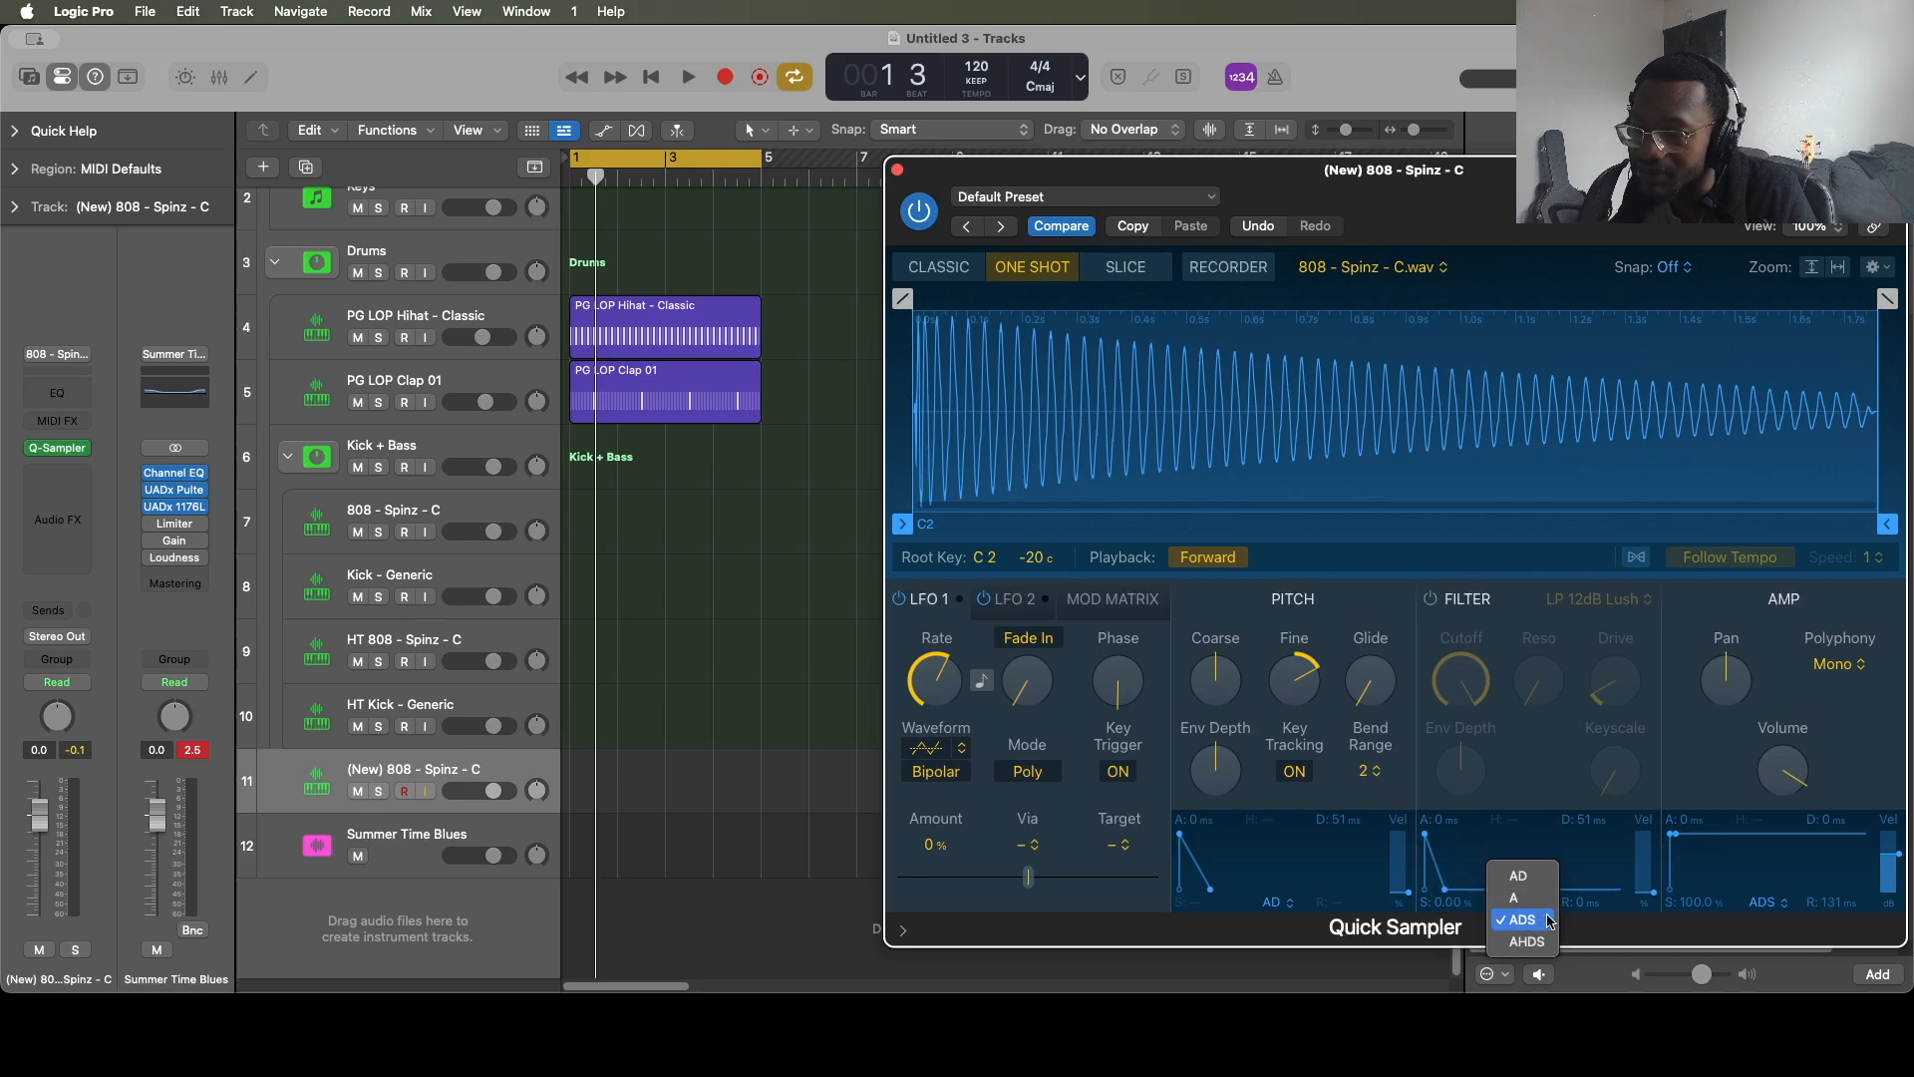
pyautogui.click(1513, 886)
pyautogui.click(896, 170)
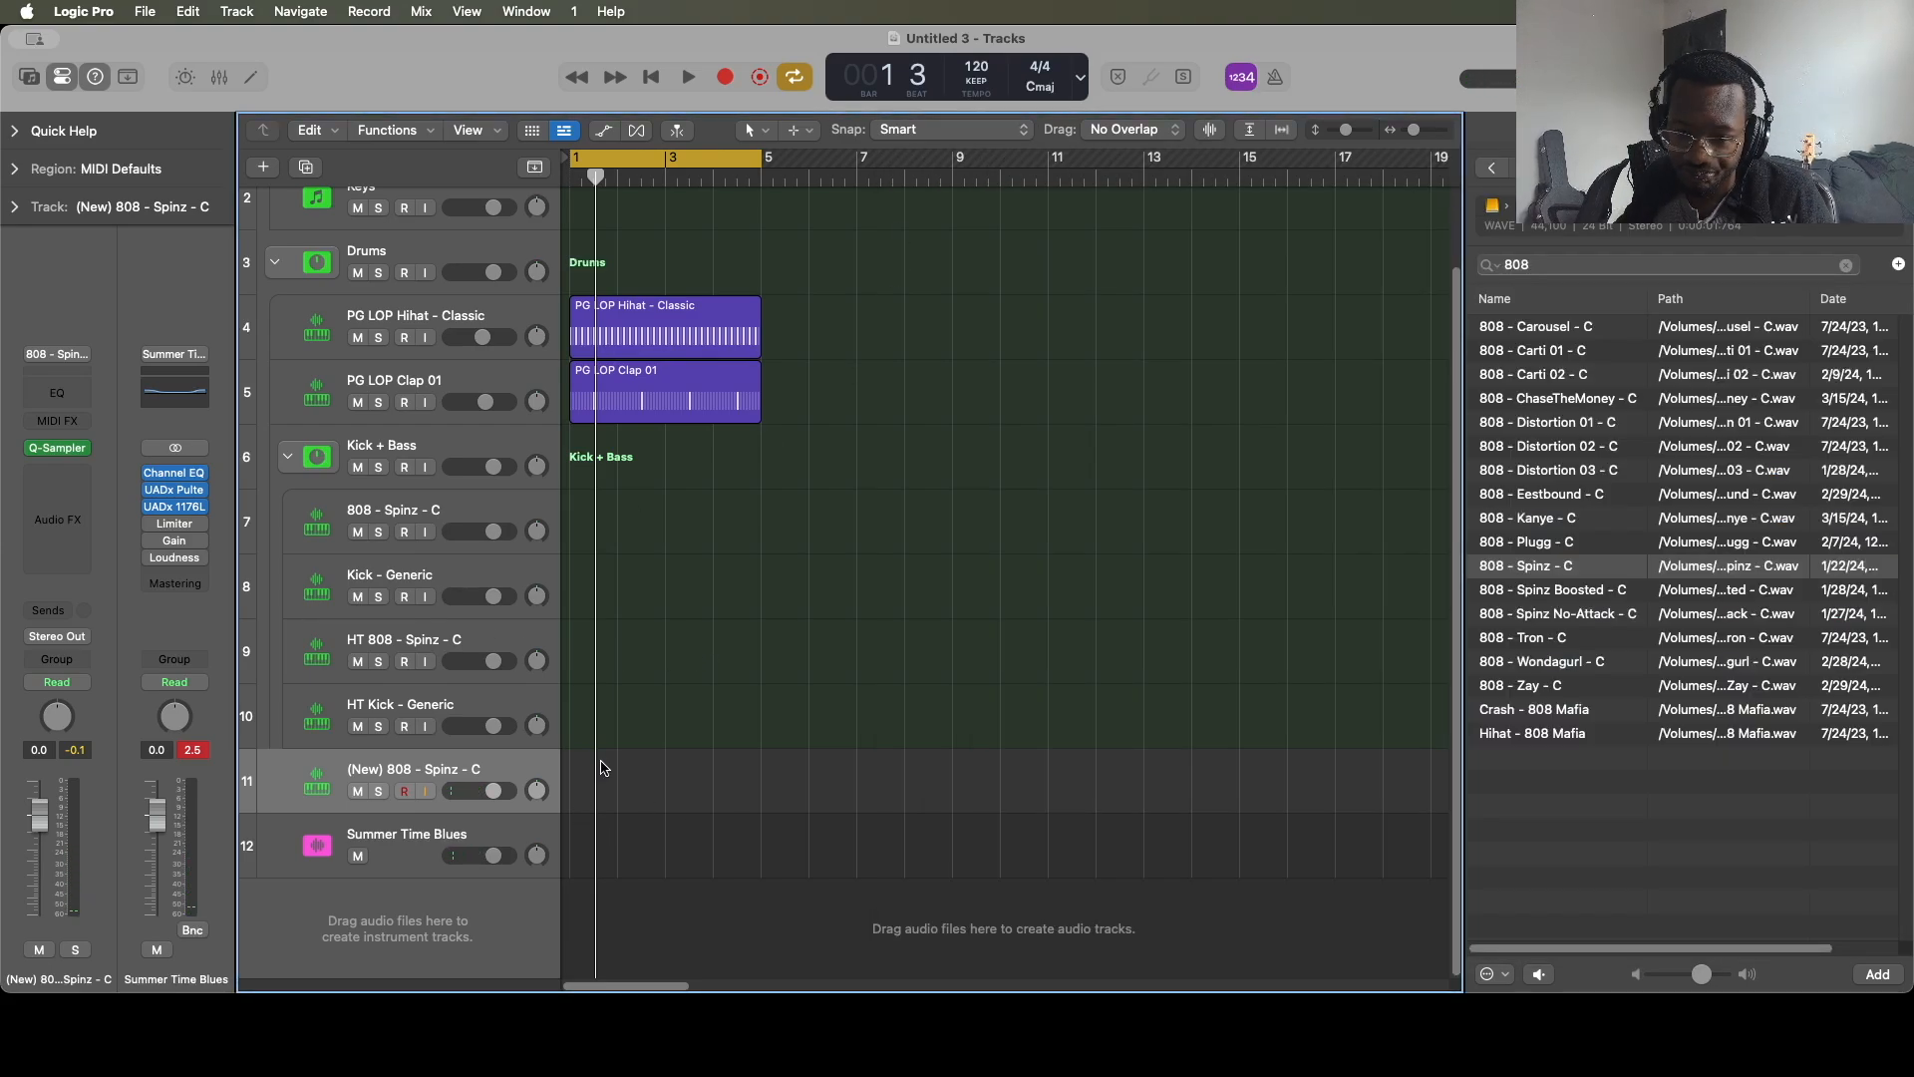
# Create a pattern region on the Kick - Generic track at bar 1 and turn on its first step.
pyautogui.click(469, 581)
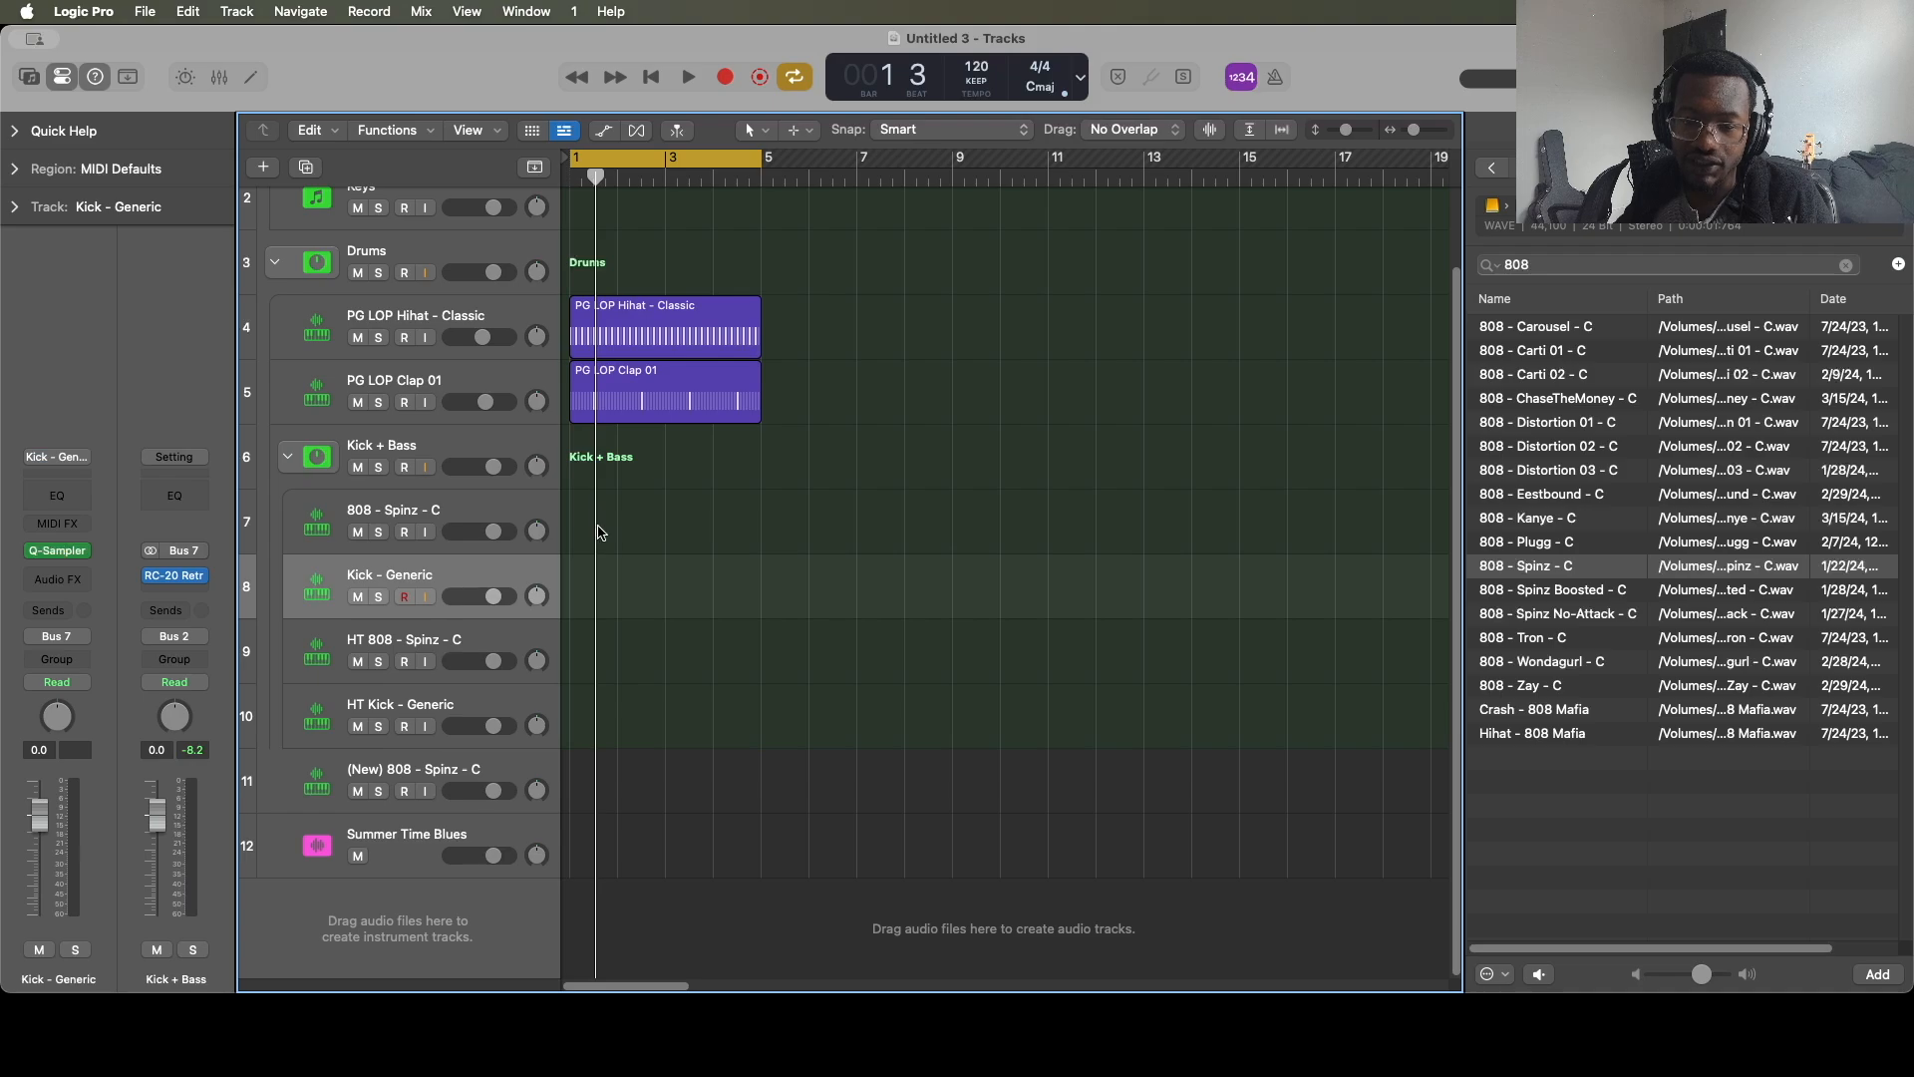
pyautogui.scroll(2, 800, 524)
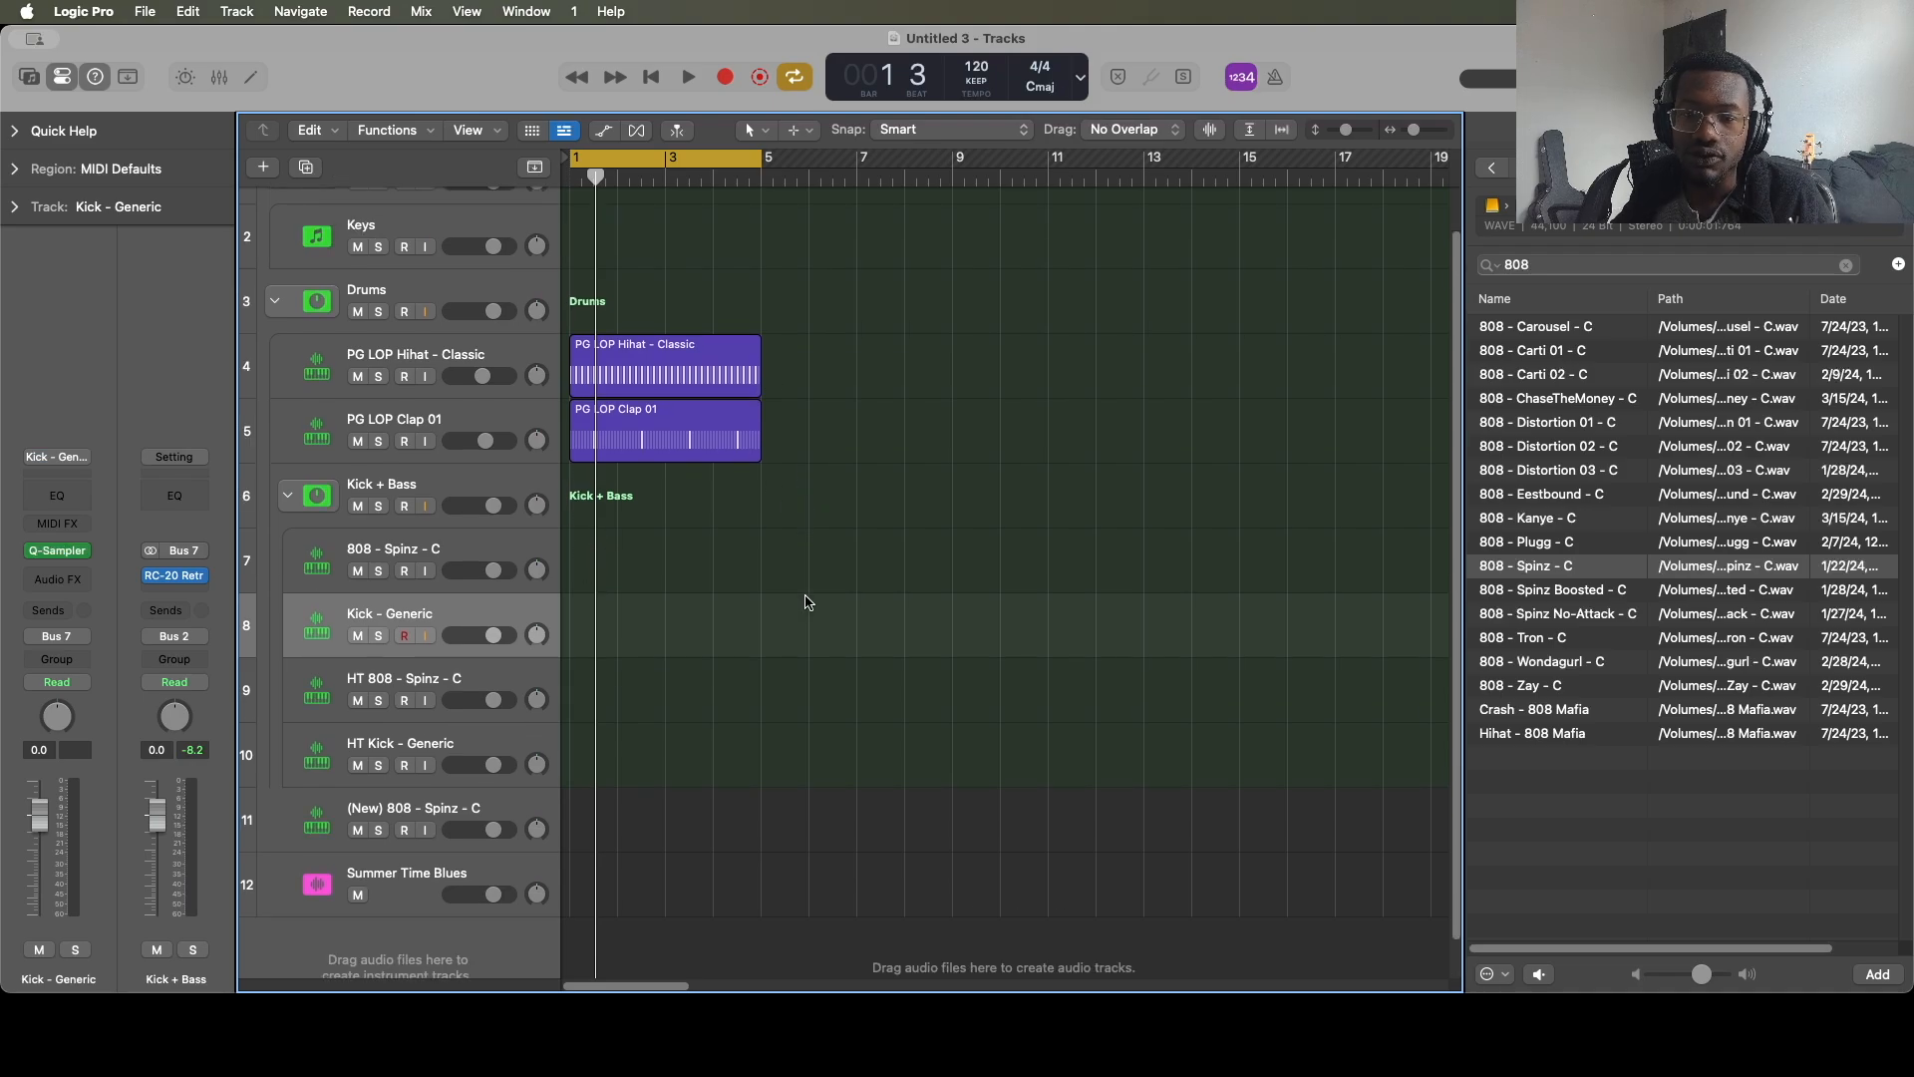
pyautogui.press('space')
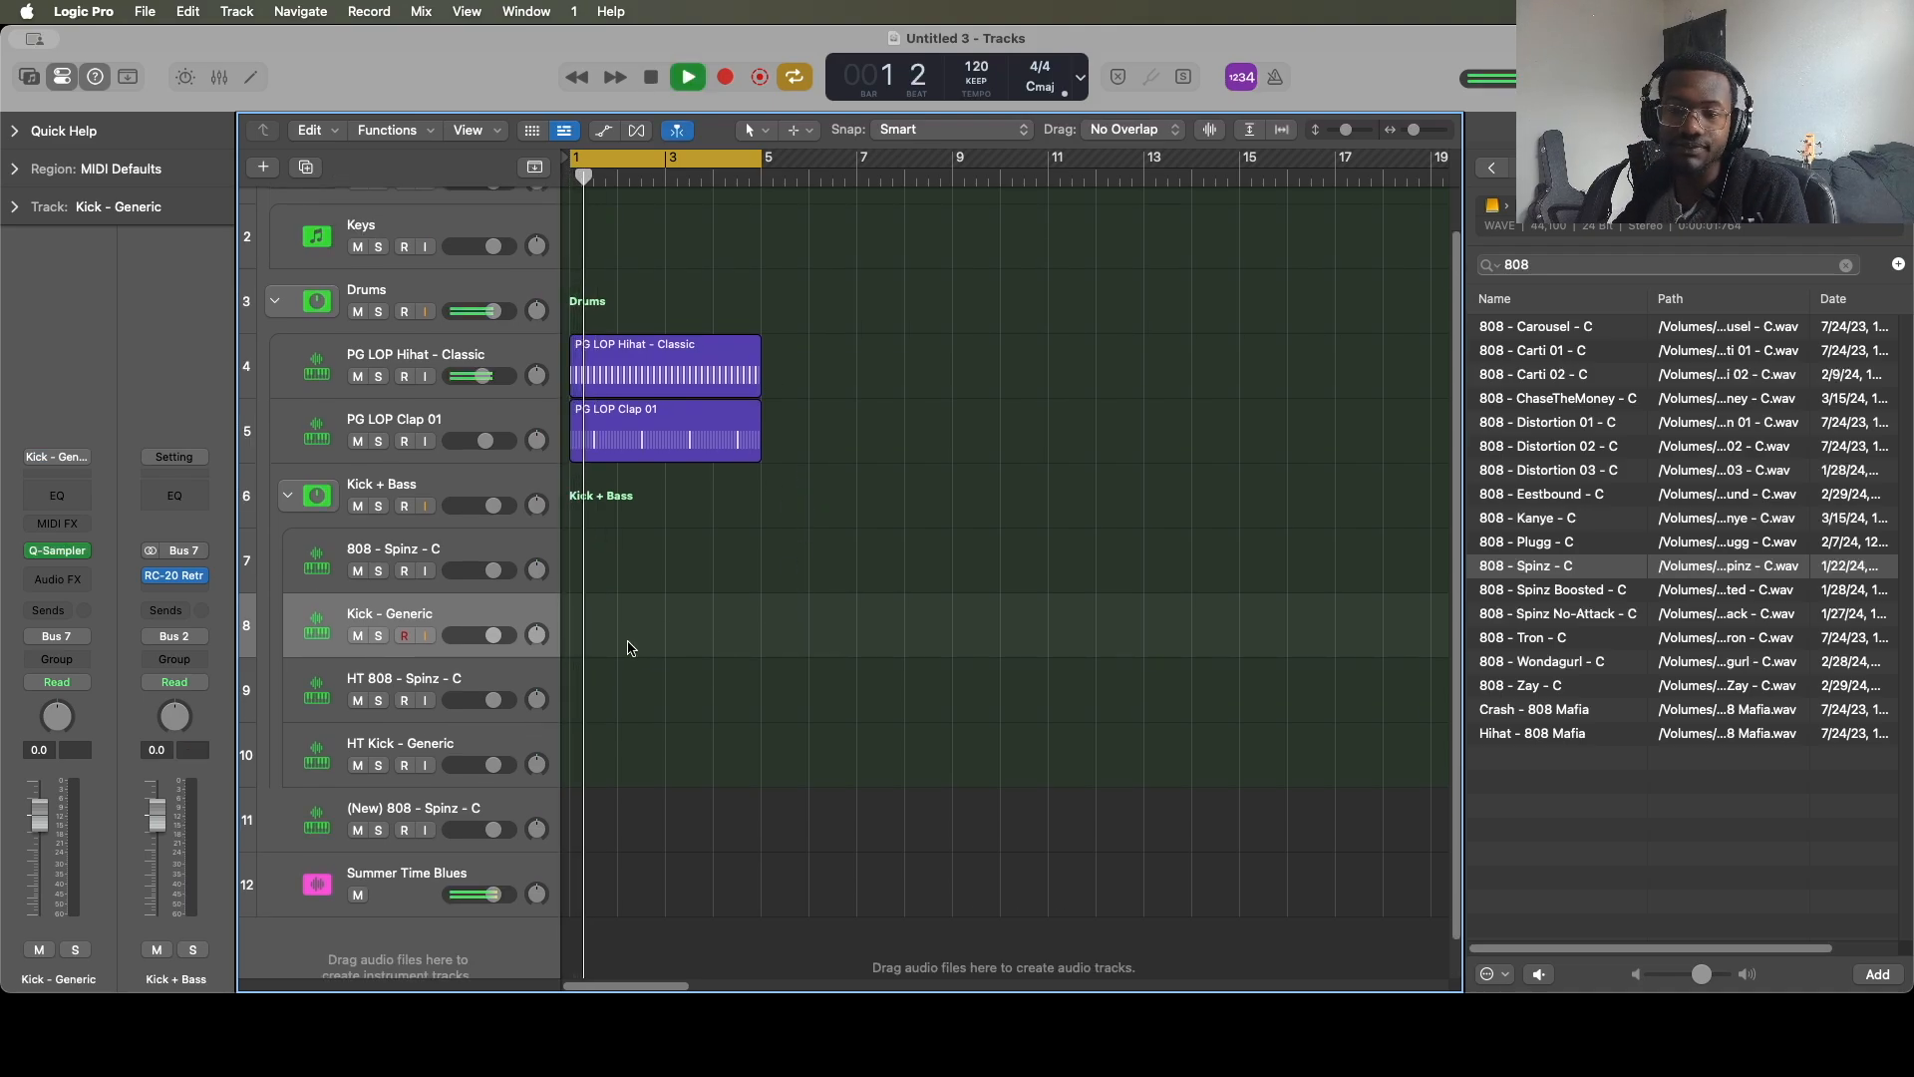
pyautogui.rightClick(592, 622)
pyautogui.click(656, 652)
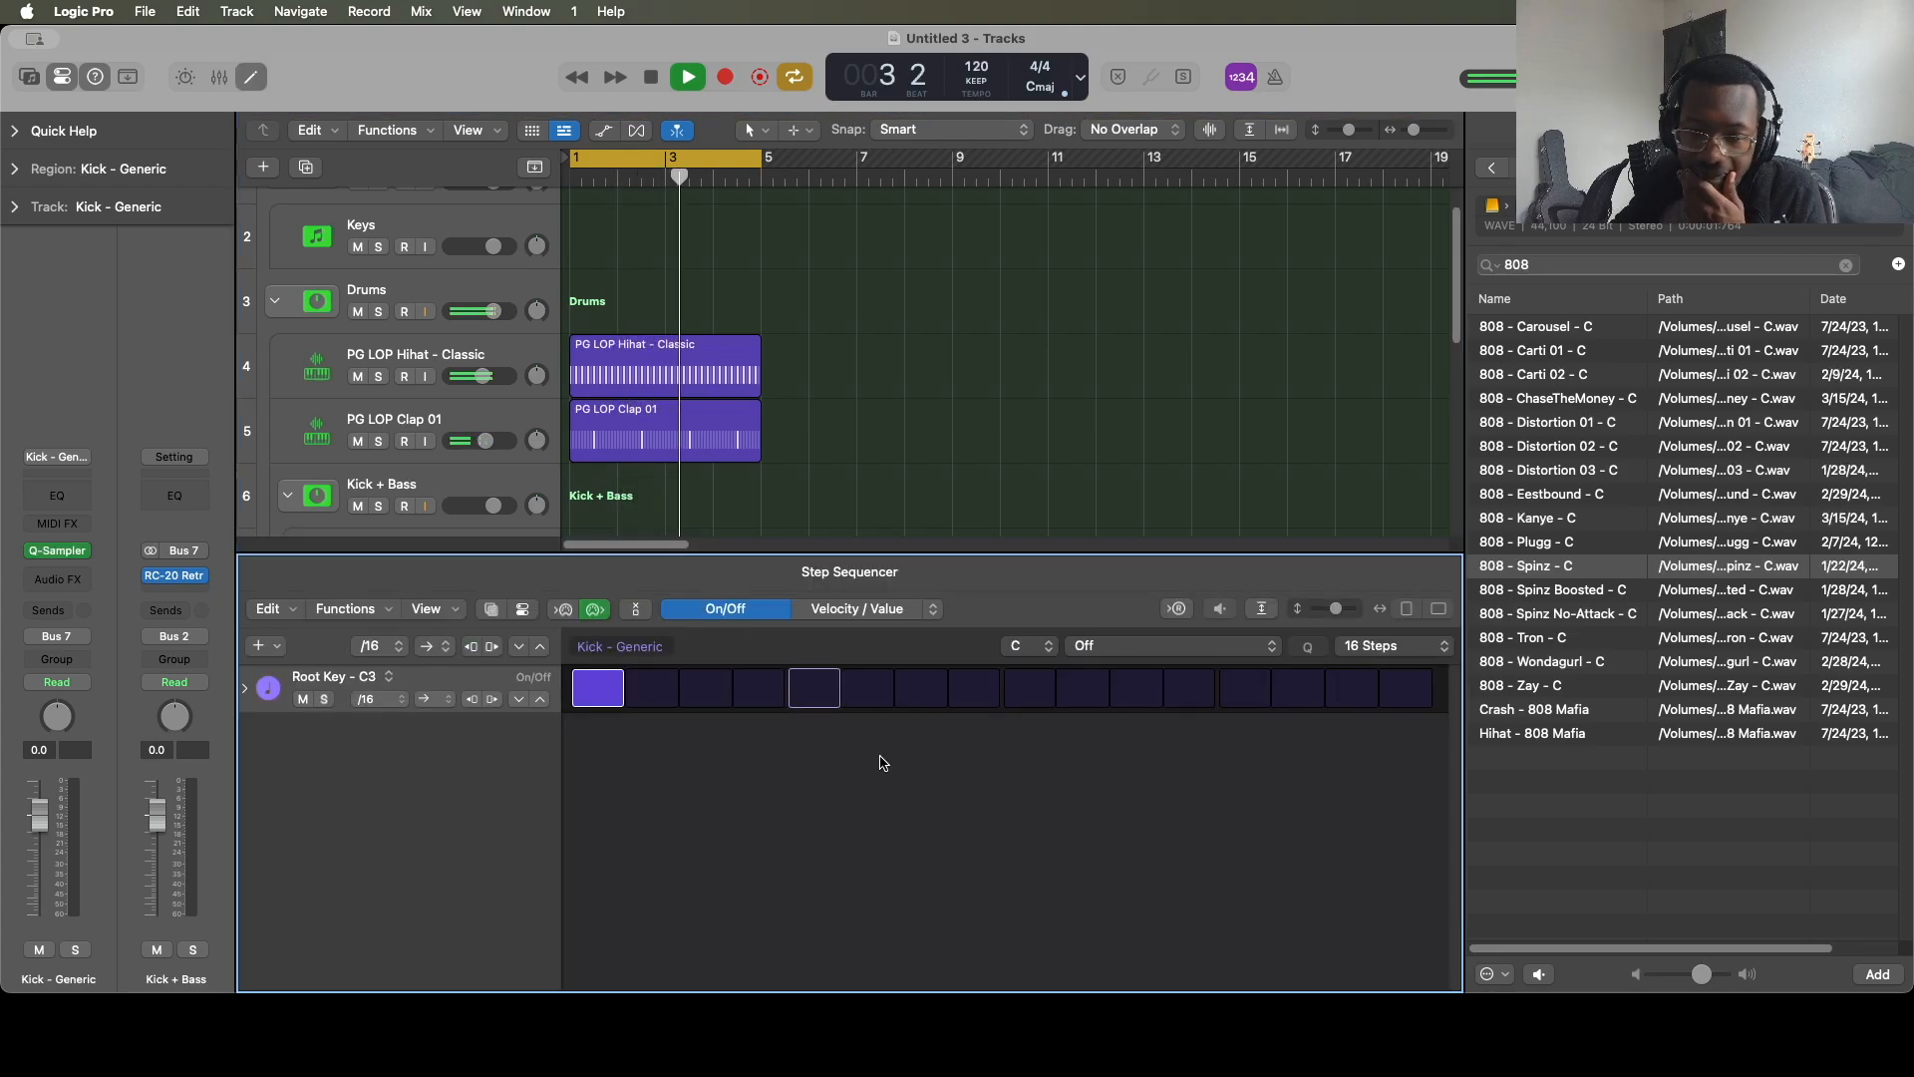
# Add kick hits on steps 7 and 13 of the pattern and play it back with the drums.
pyautogui.press('space')
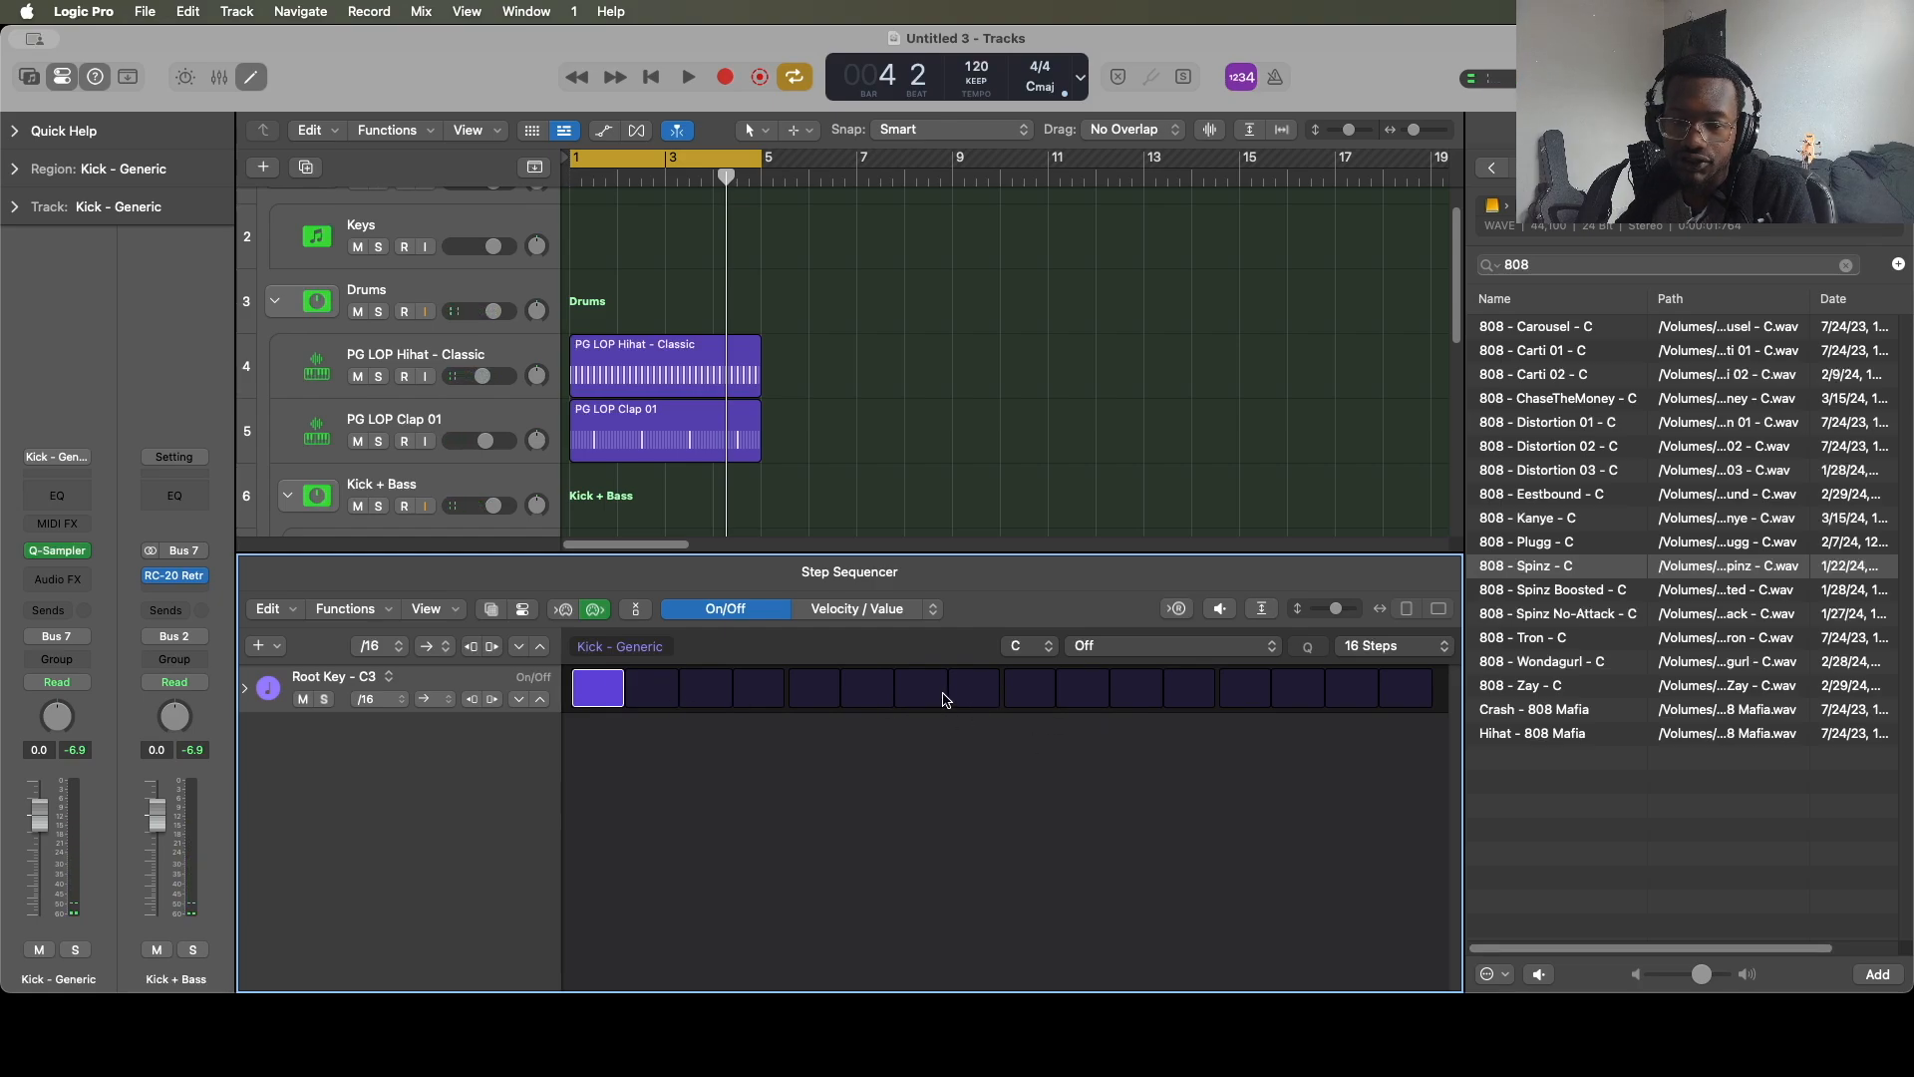
pyautogui.click(919, 700)
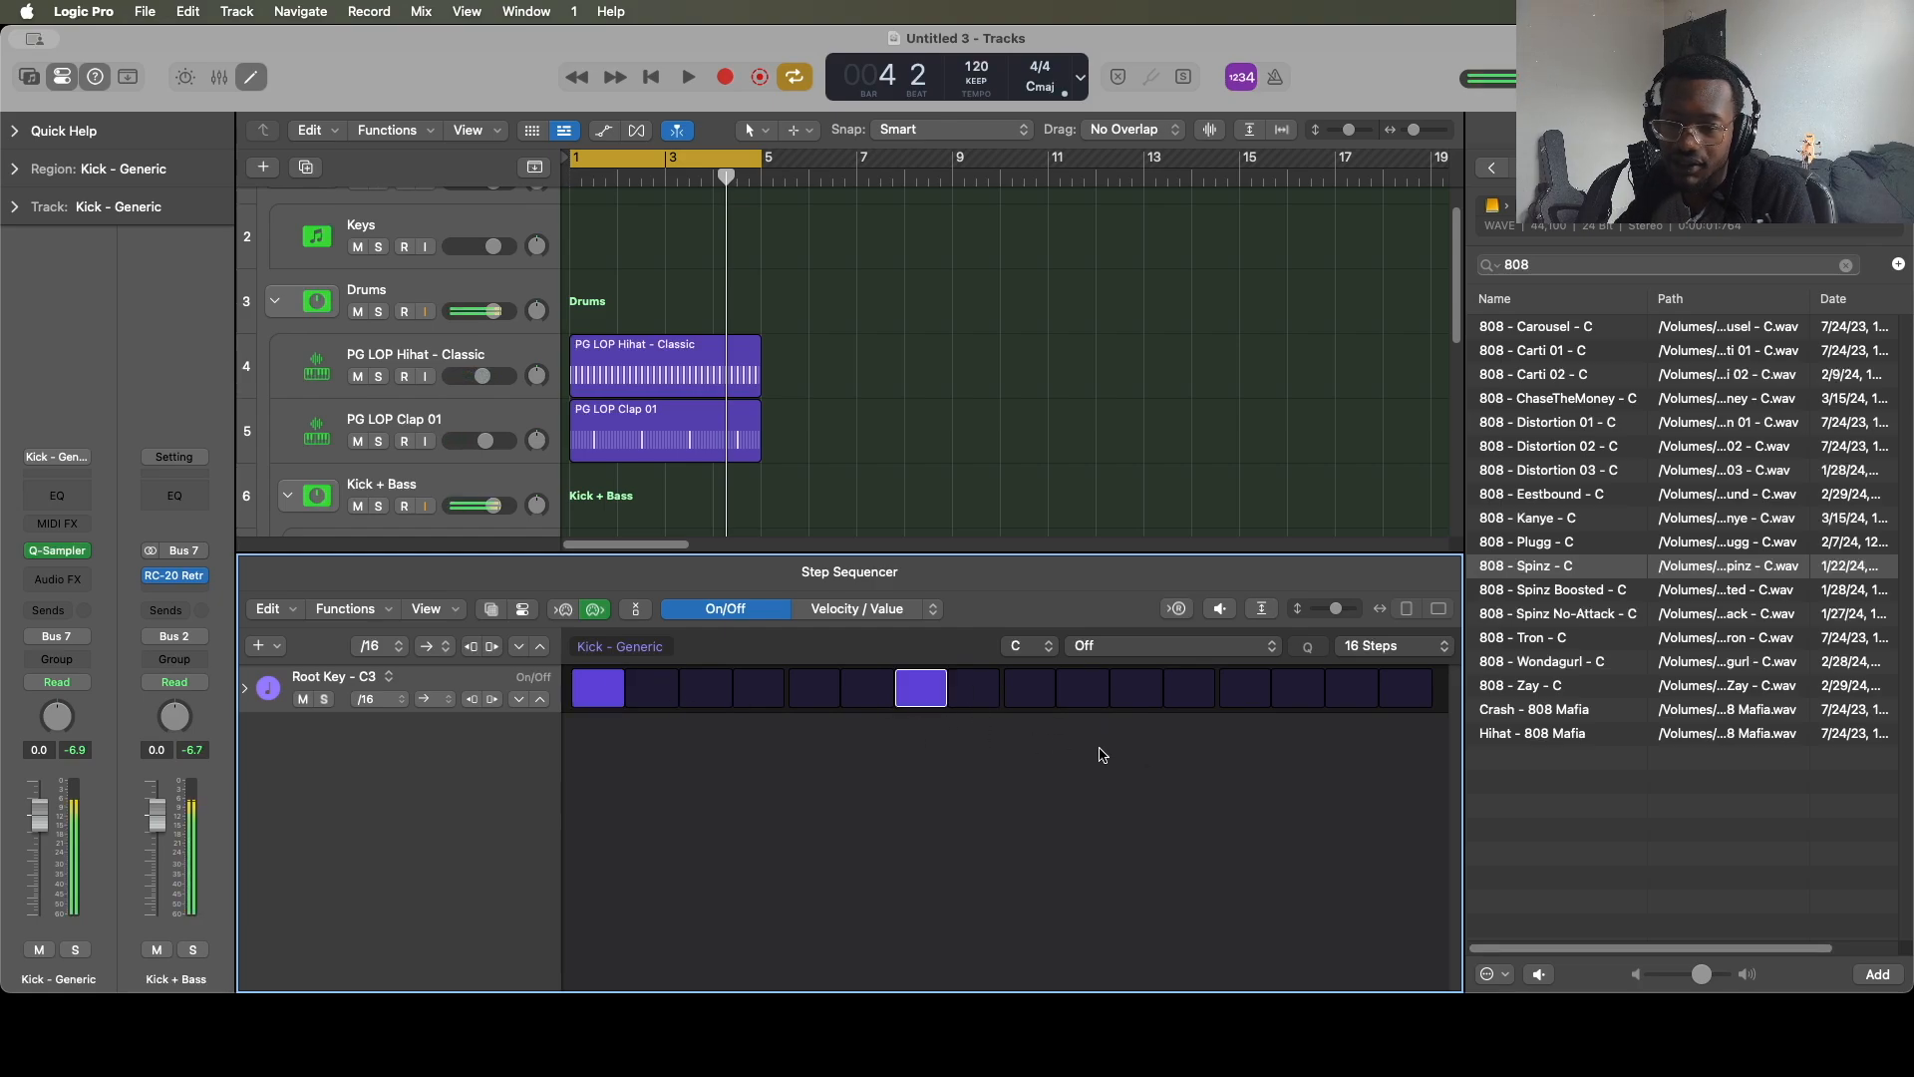
pyautogui.click(1244, 701)
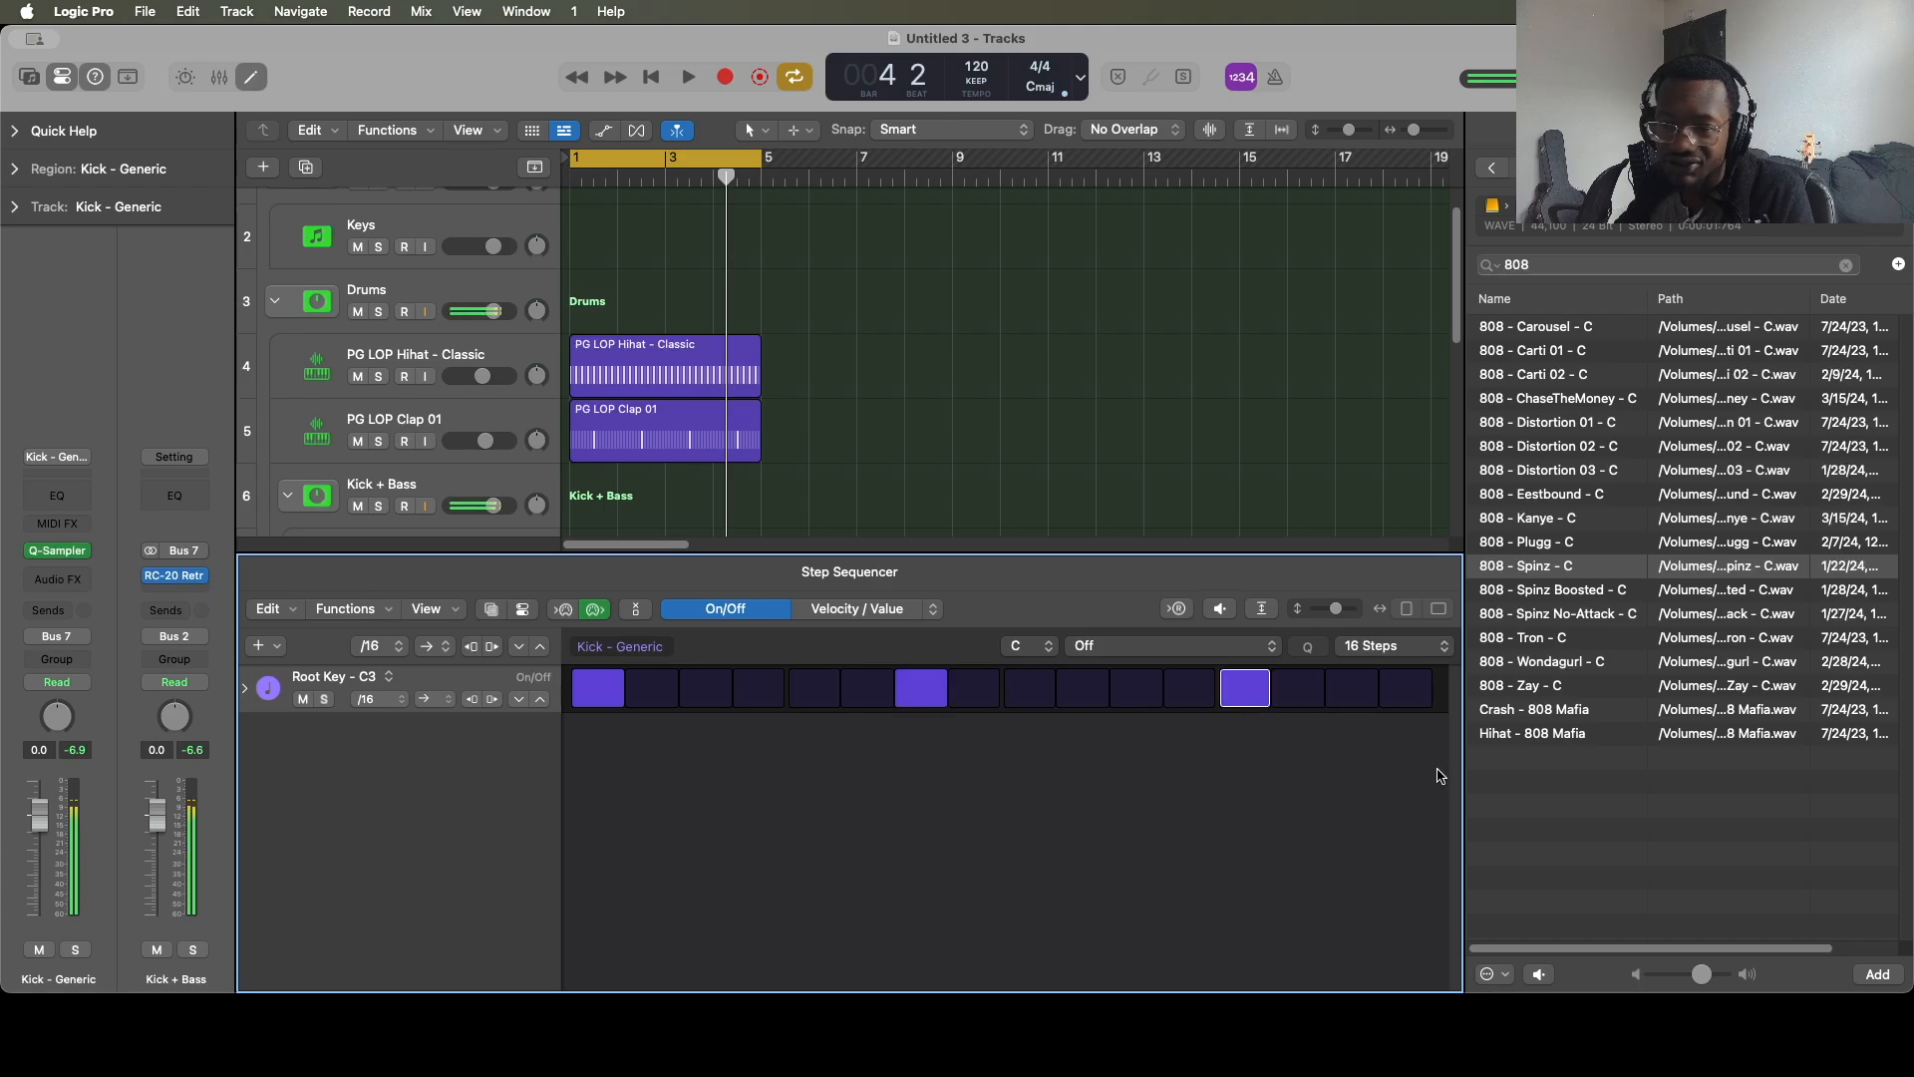
pyautogui.press('space')
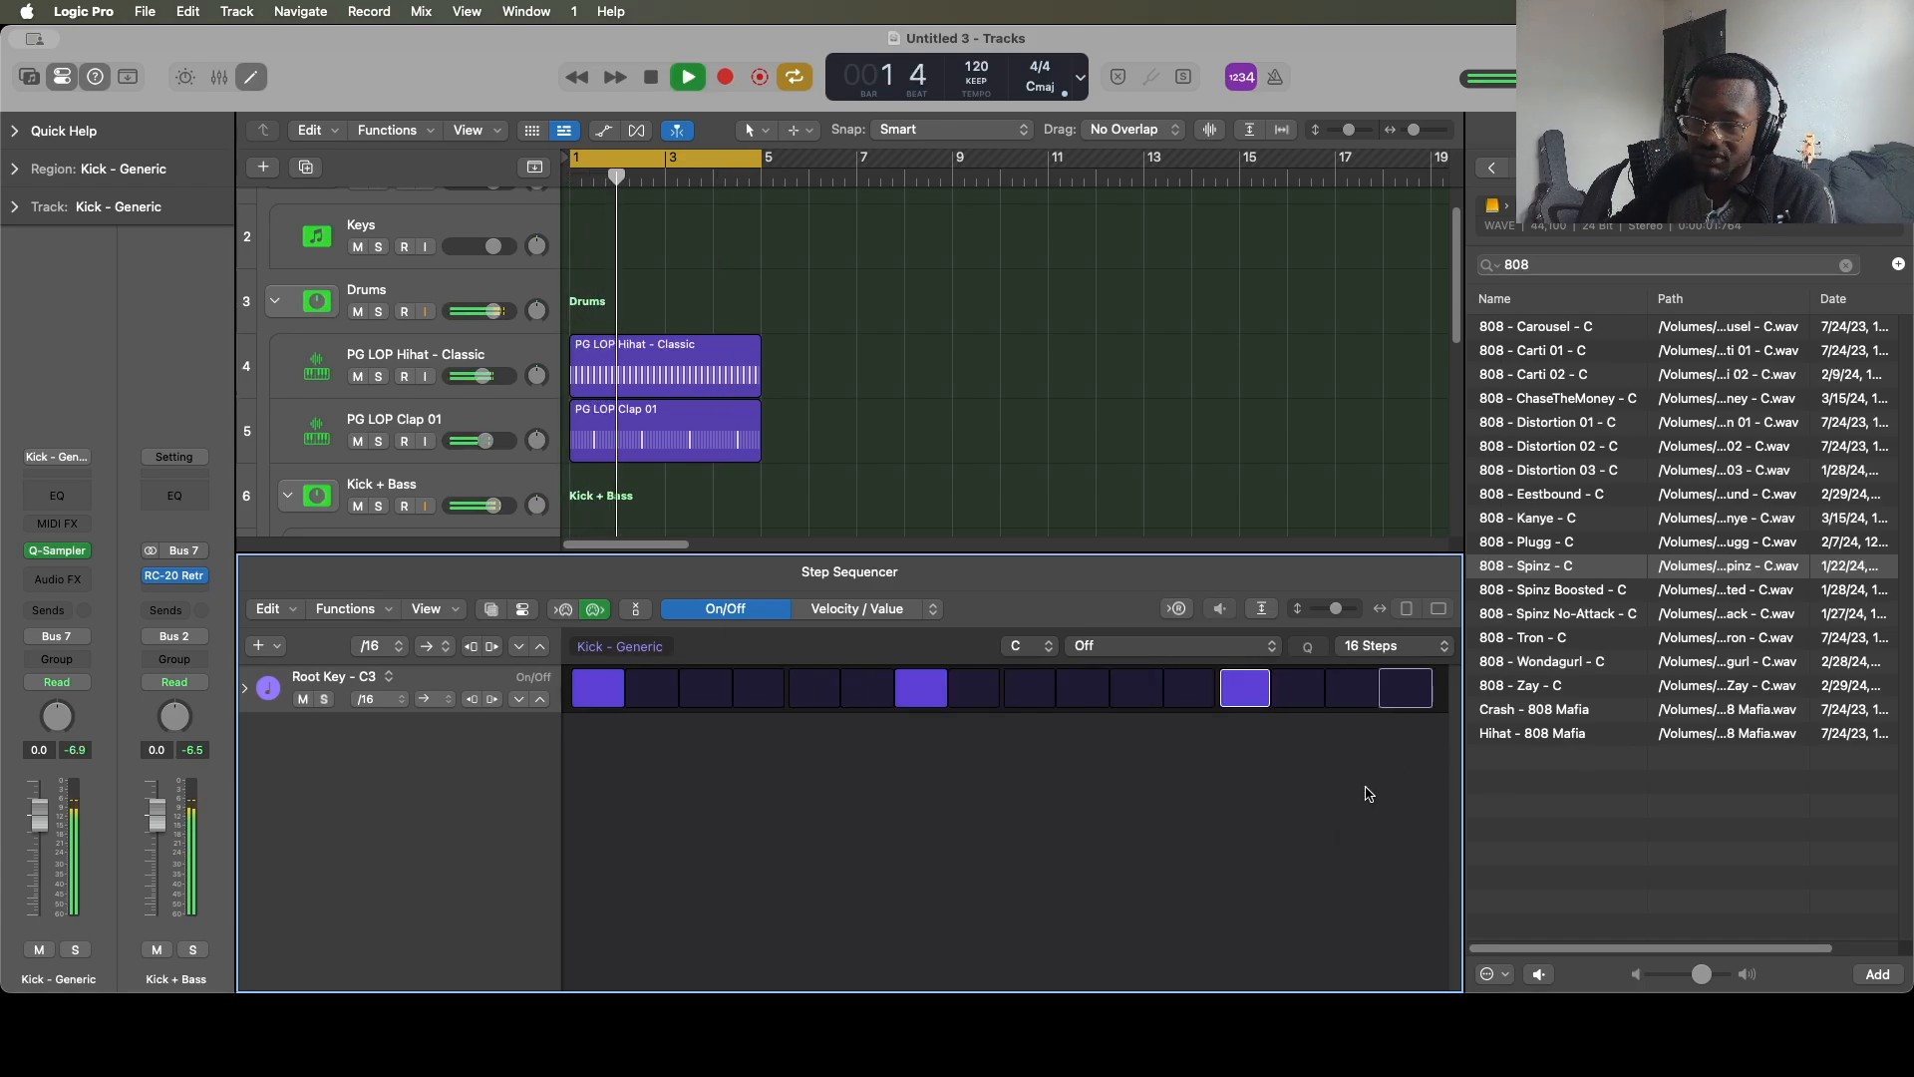
# Extend the kick pattern to 64 steps, add a hit on step 63, and close the editor.
pyautogui.click(1385, 648)
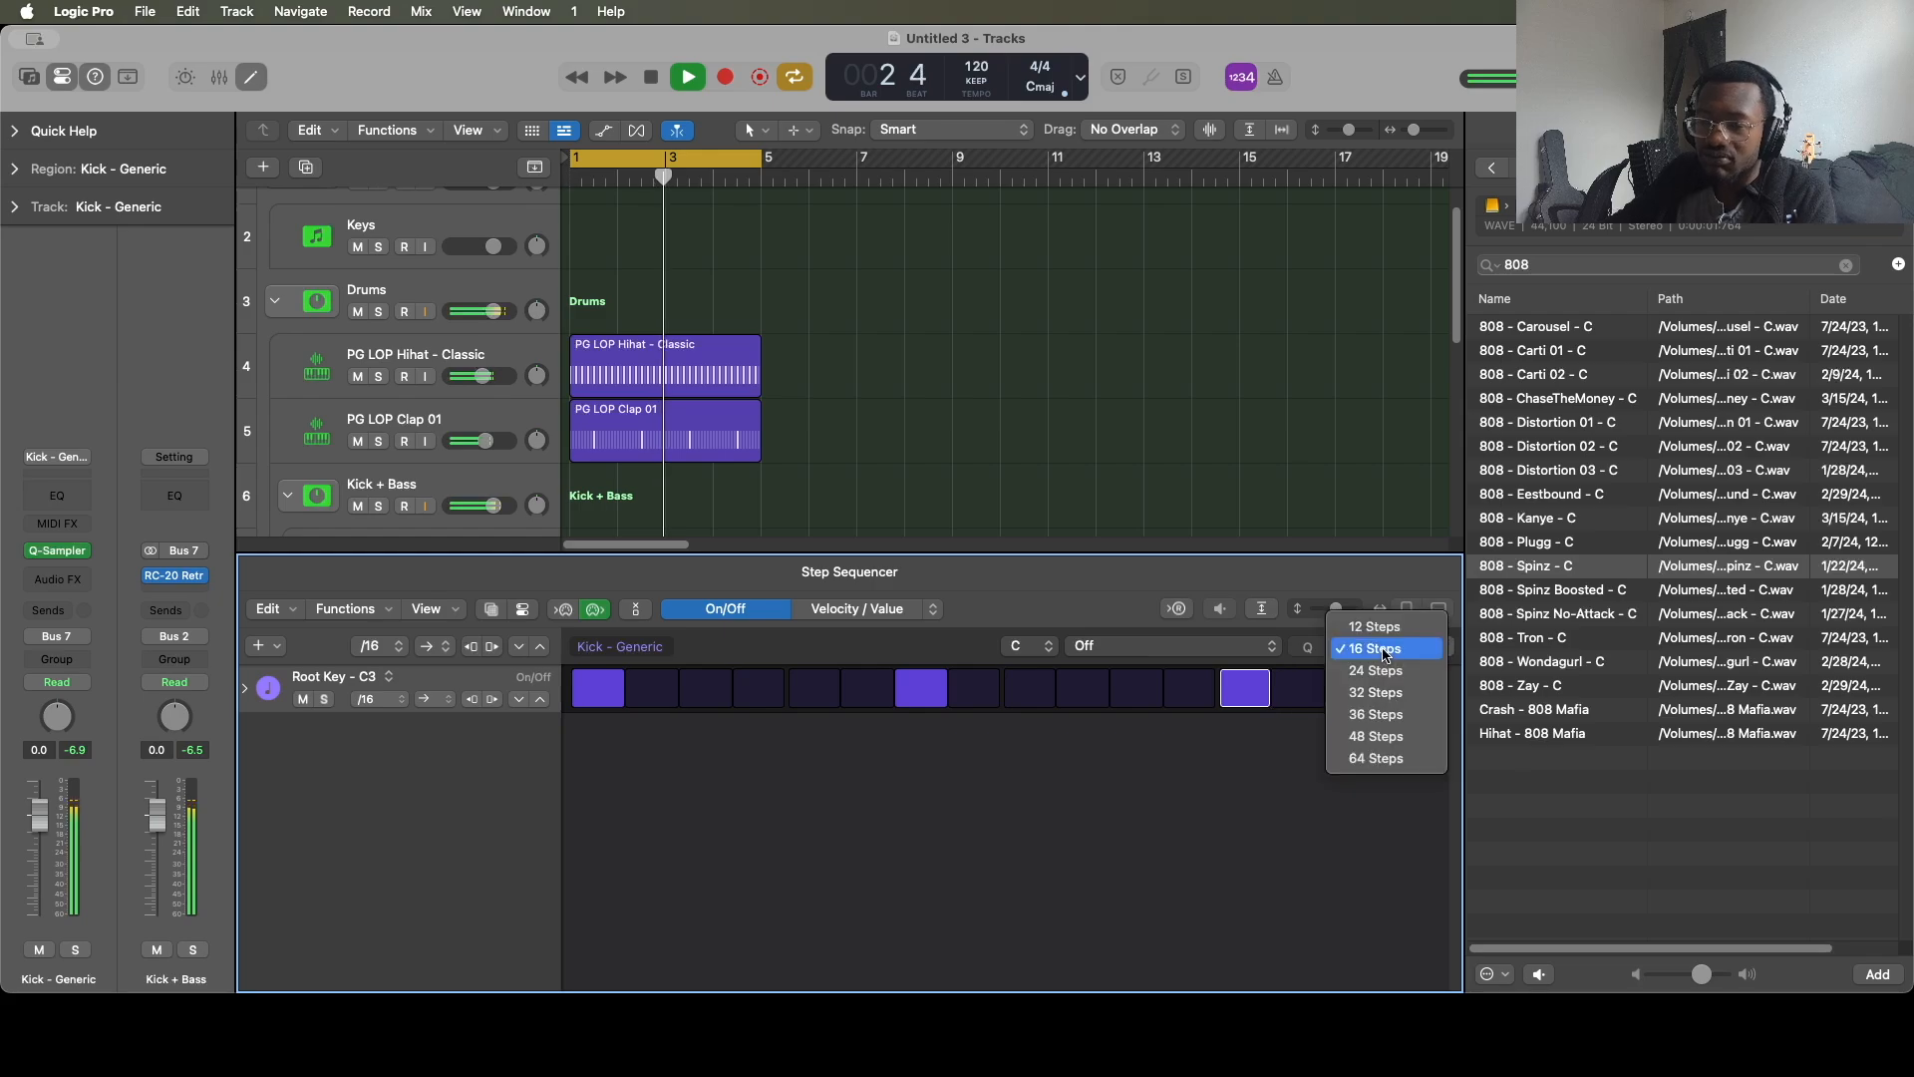
pyautogui.click(1373, 760)
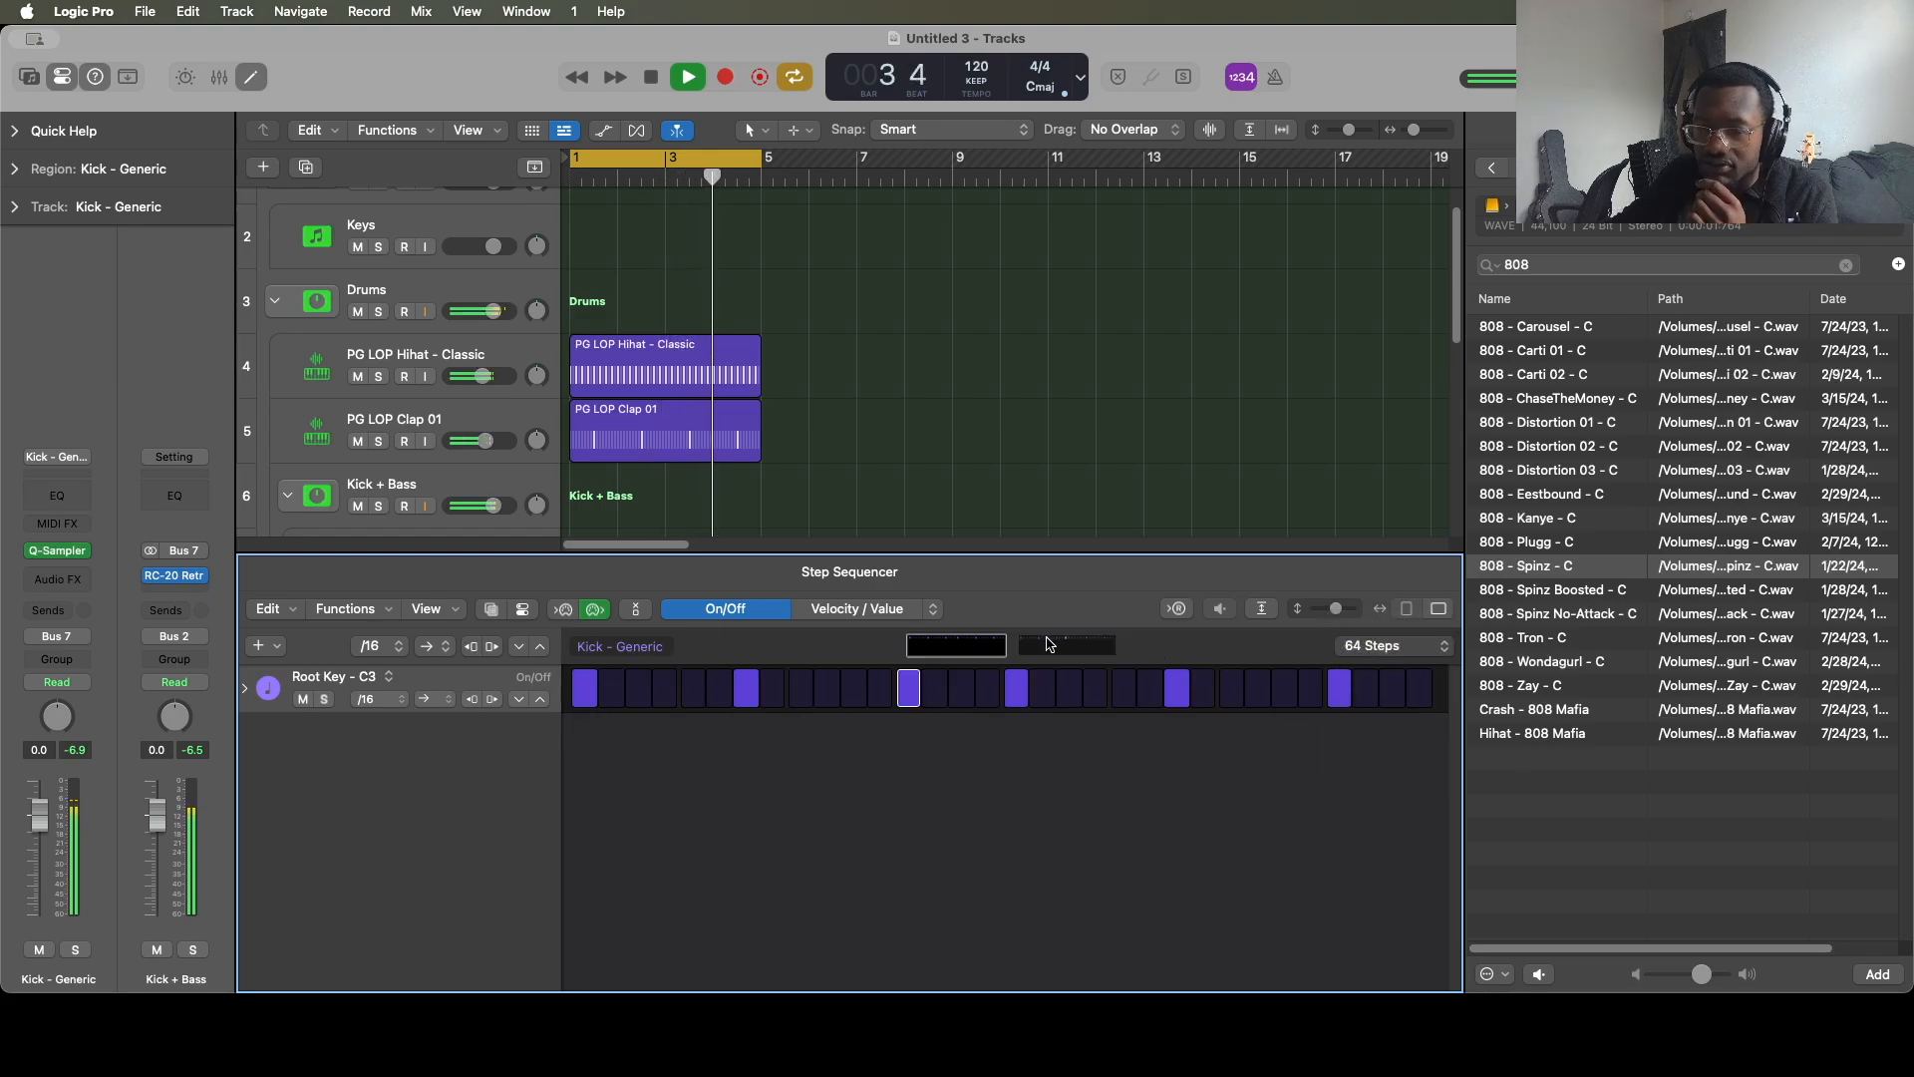
pyautogui.click(1391, 687)
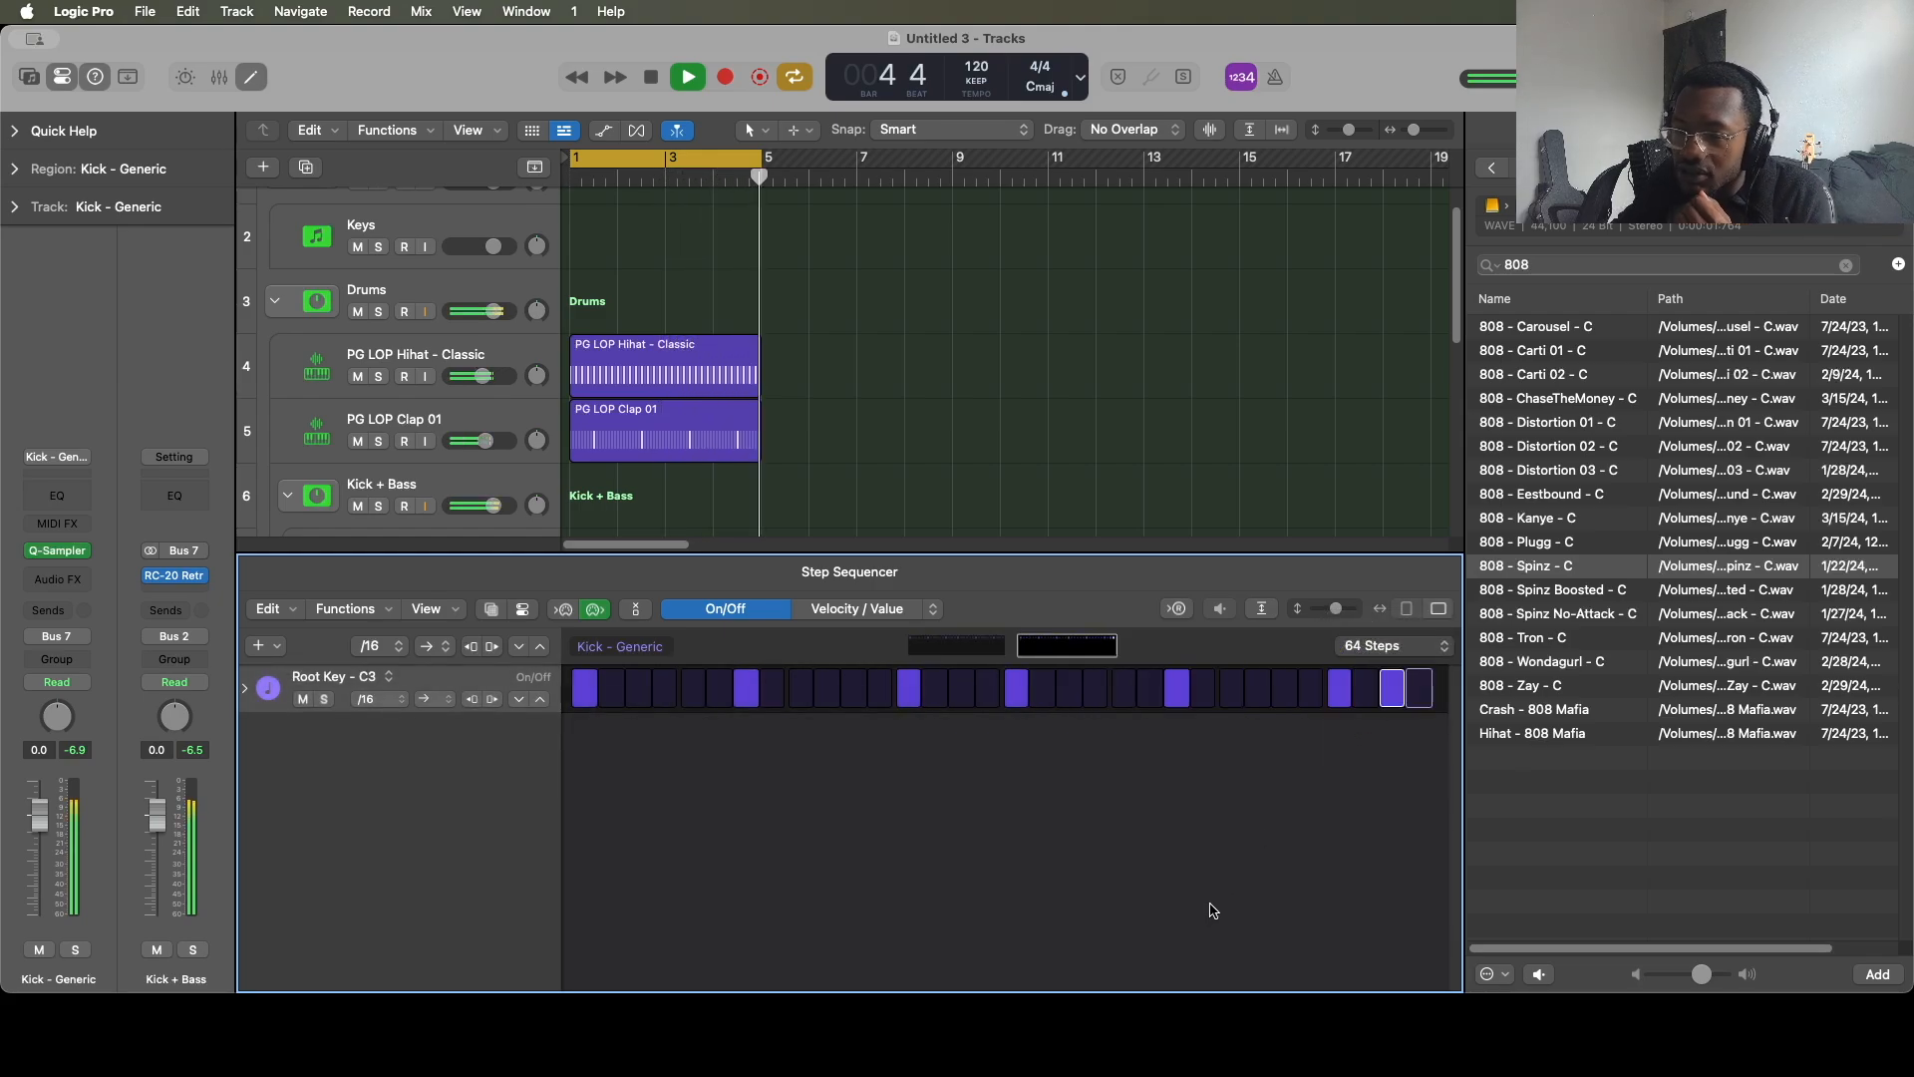
pyautogui.click(1094, 472)
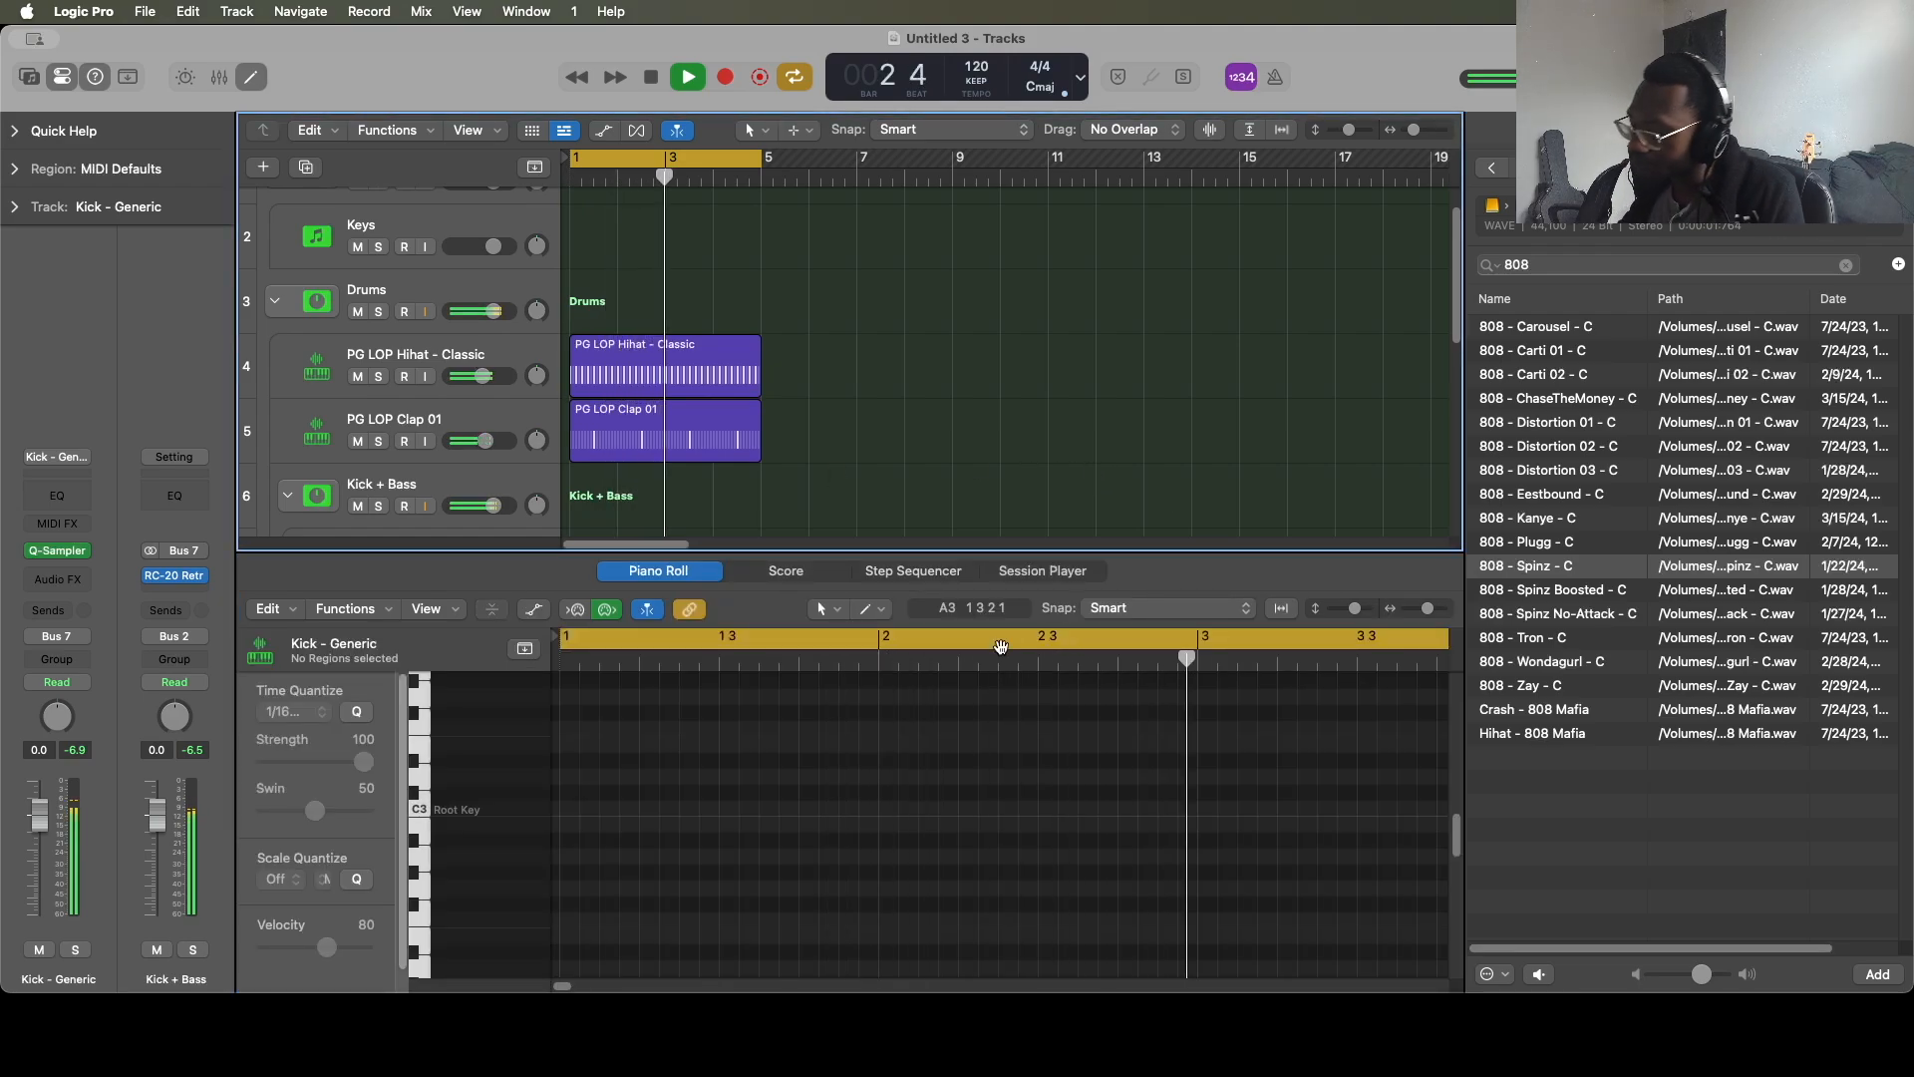
pyautogui.press('e')
pyautogui.click(670, 649)
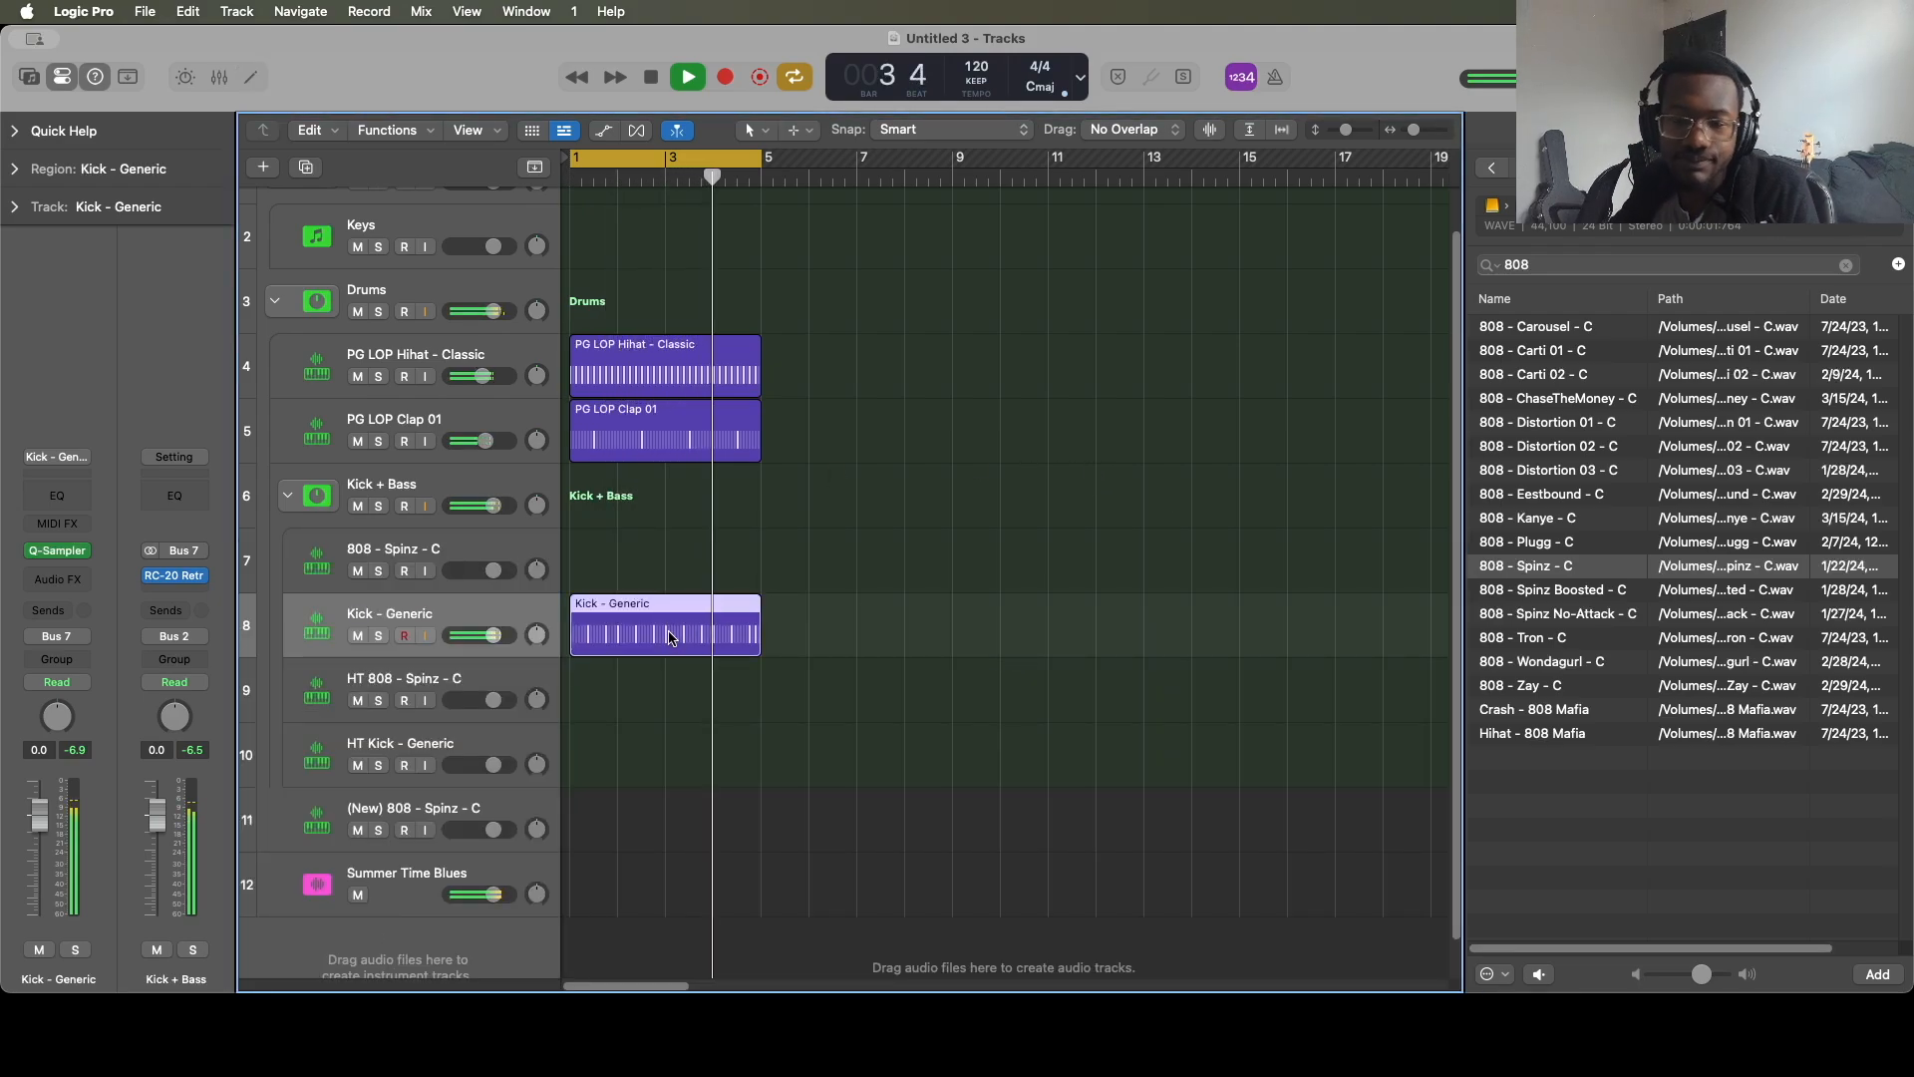
# Move the new 808 track into the Kick + Bass stack above Kick - Generic and copy the kick pattern region onto it.
pyautogui.moveTo(489, 805); pyautogui.dragTo(505, 583)
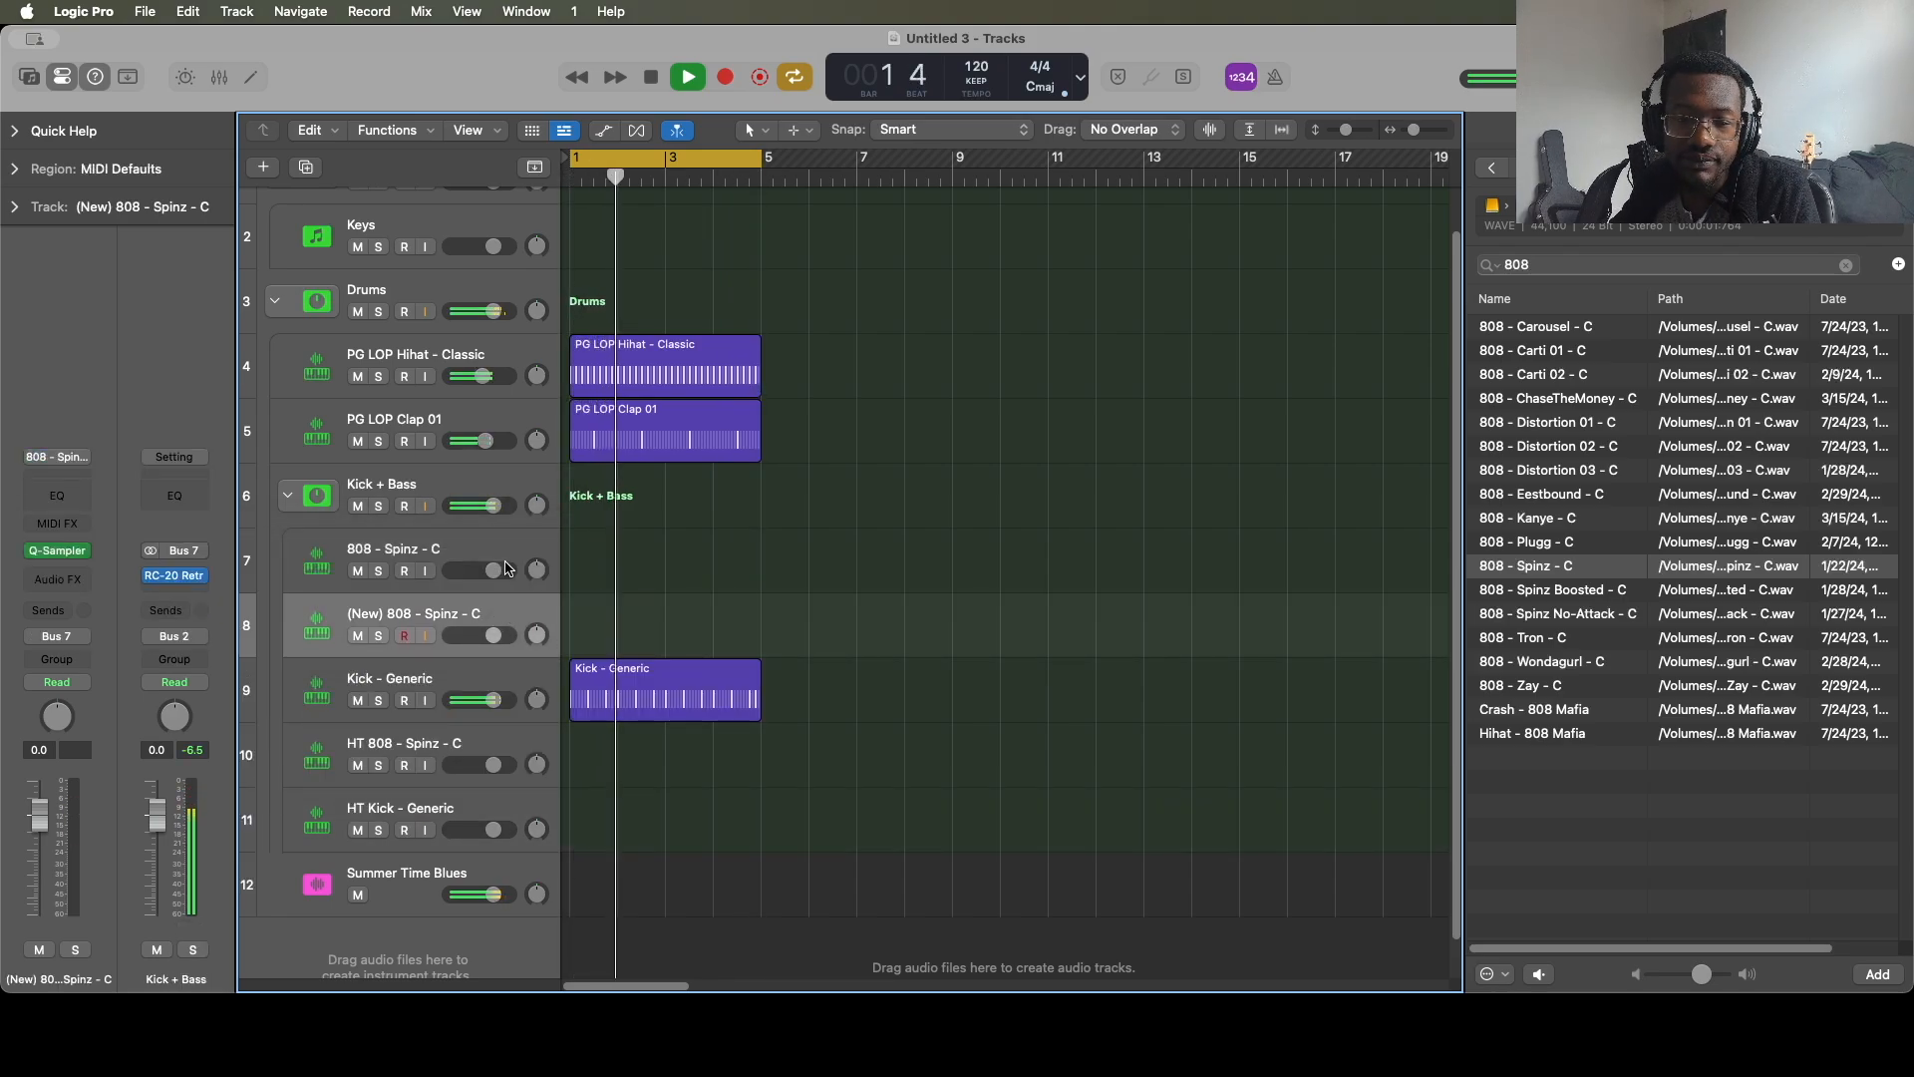
pyautogui.click(642, 700)
pyautogui.moveTo(643, 703); pyautogui.dragTo(643, 638)
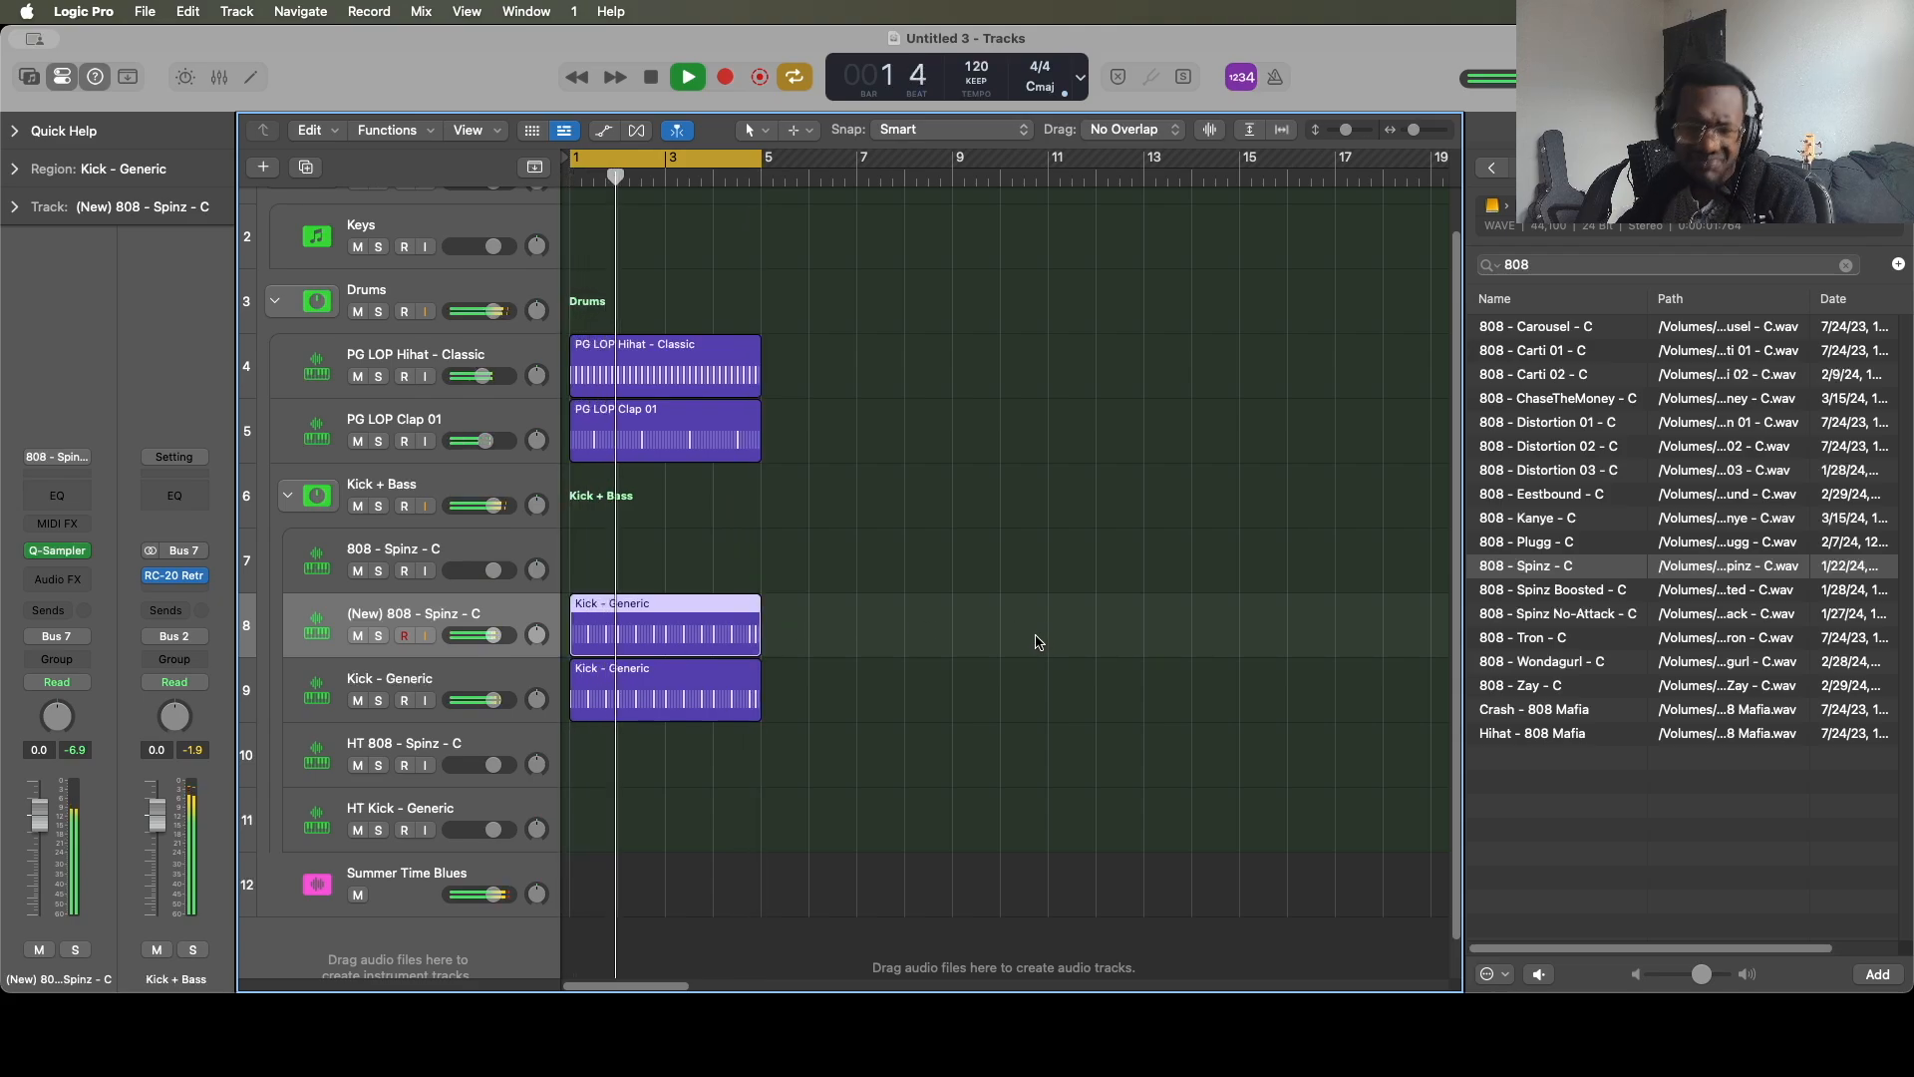
pyautogui.press('space')
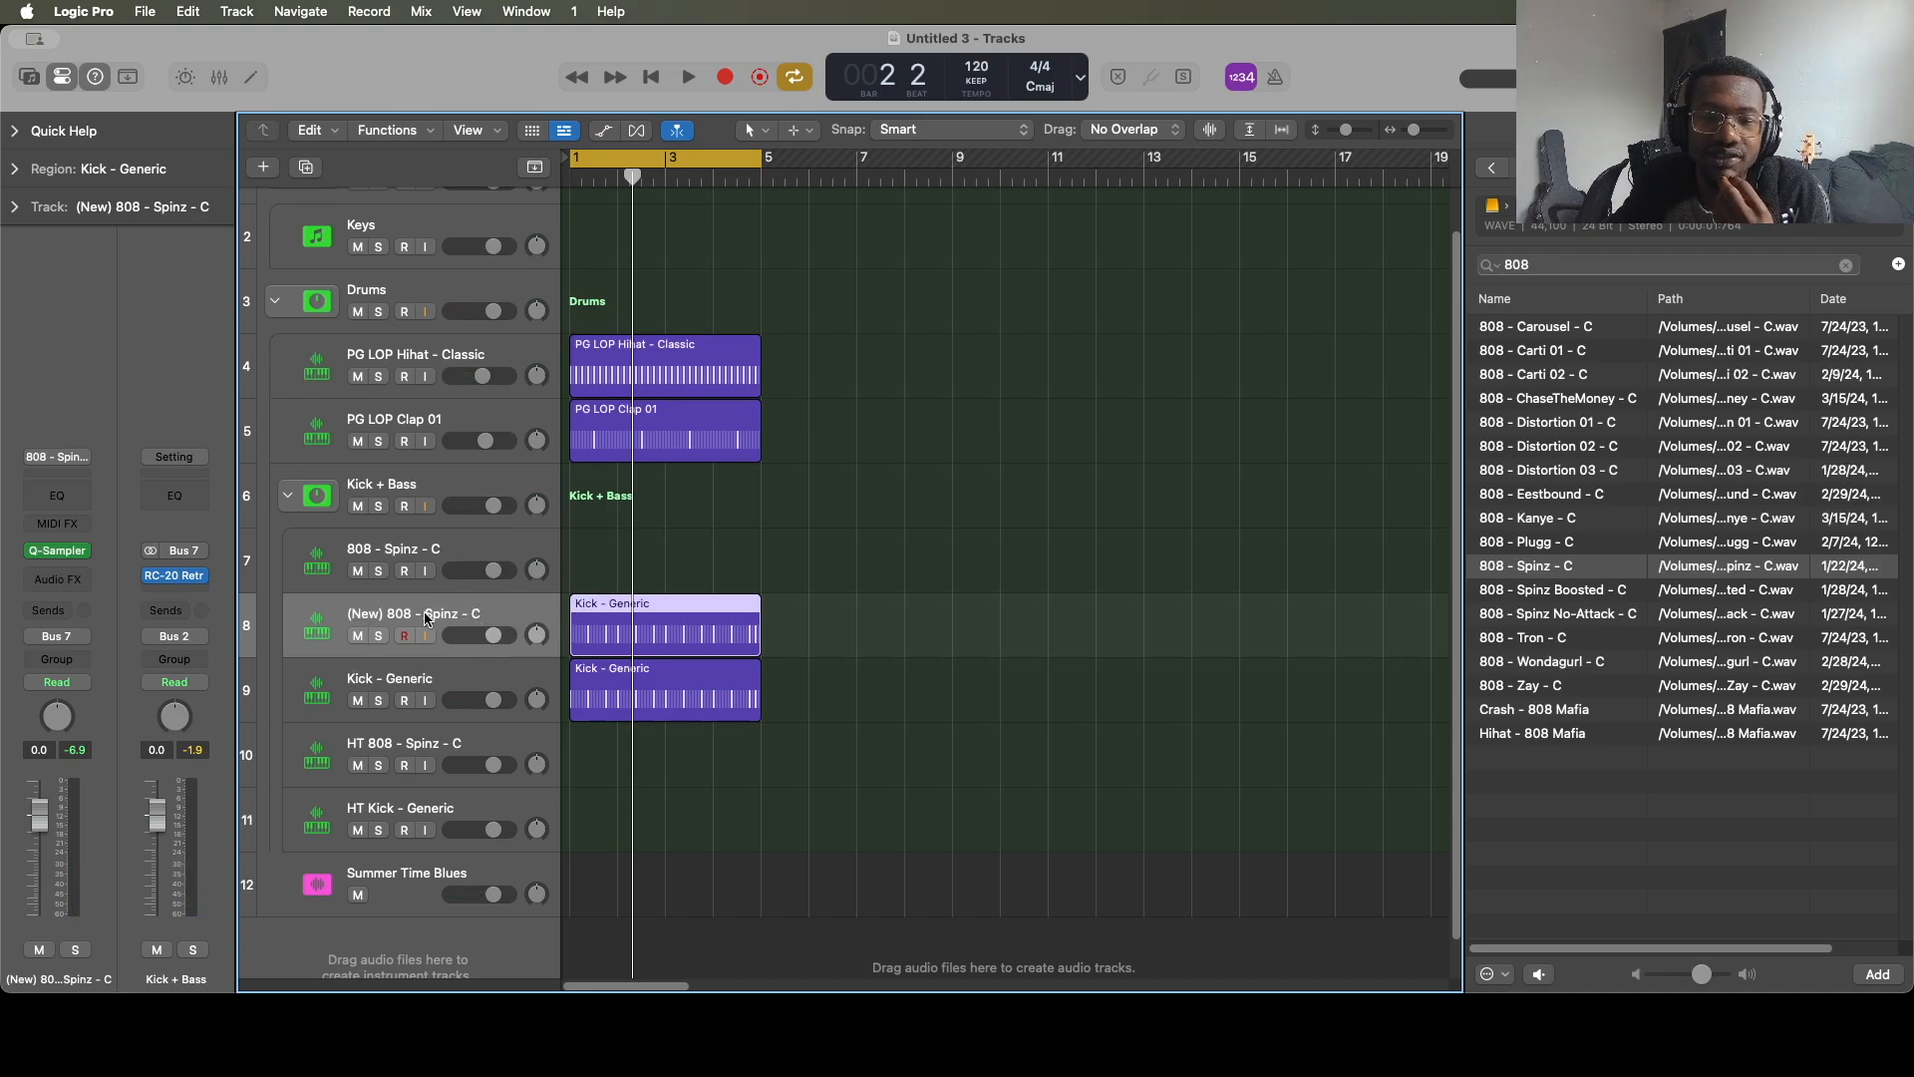
# Insert ShaperBox 3 on the (New) 808 track with the Volume shaper's Sidechain preset and audition the ducking.
pyautogui.click(62, 581)
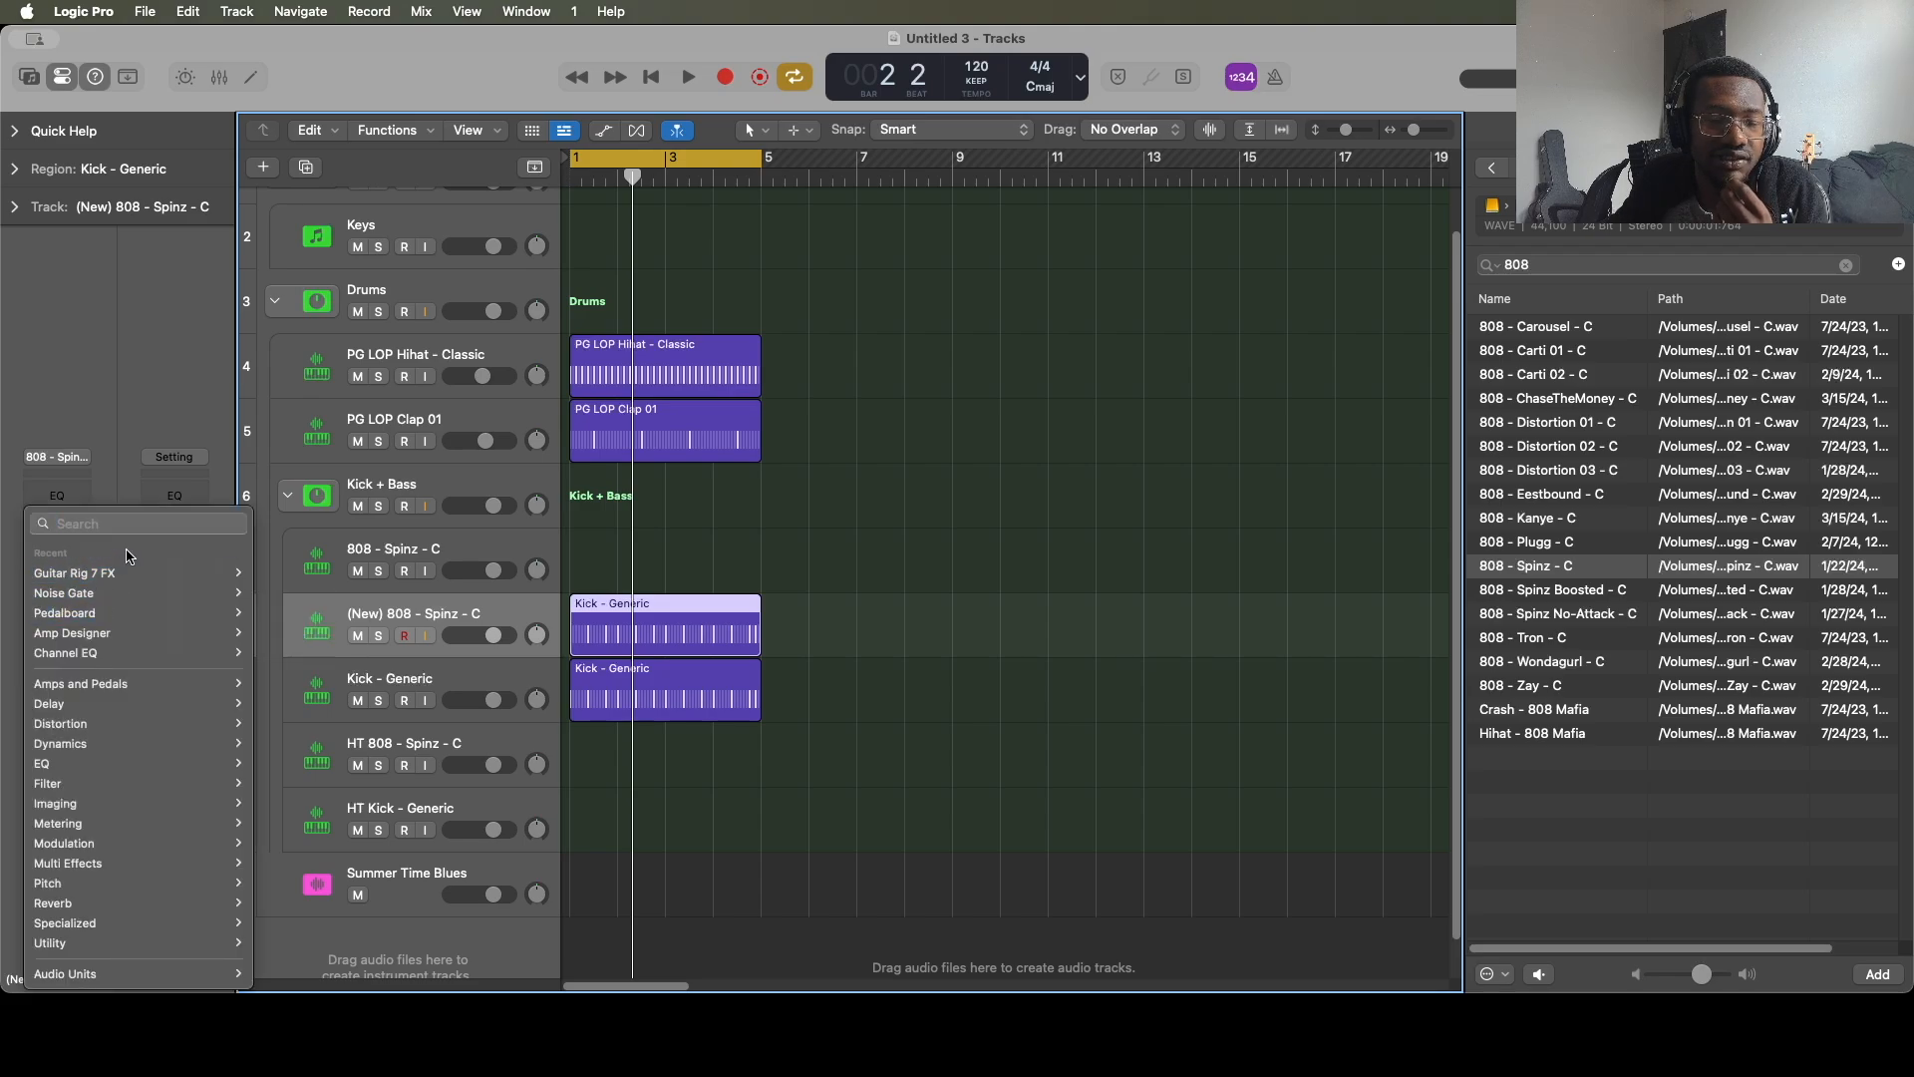
pyautogui.write('shaper')
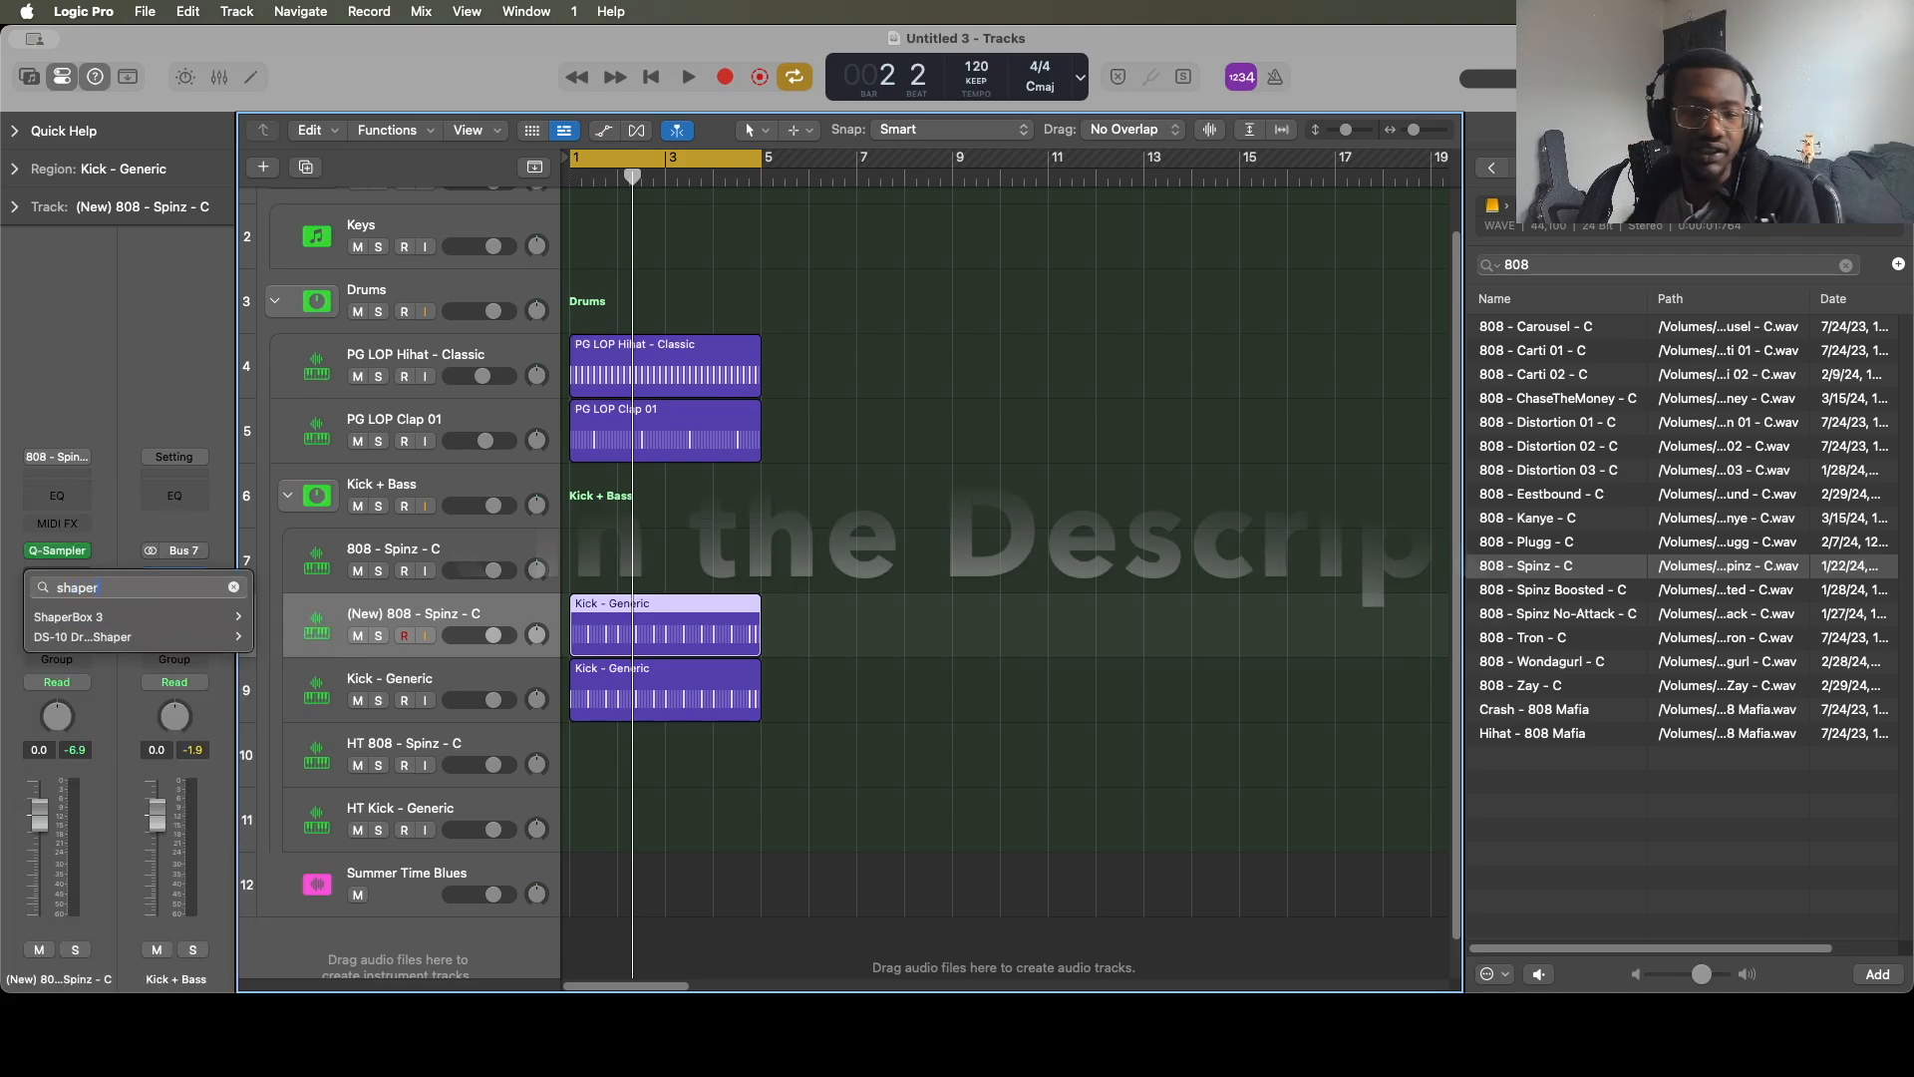
pyautogui.click(185, 620)
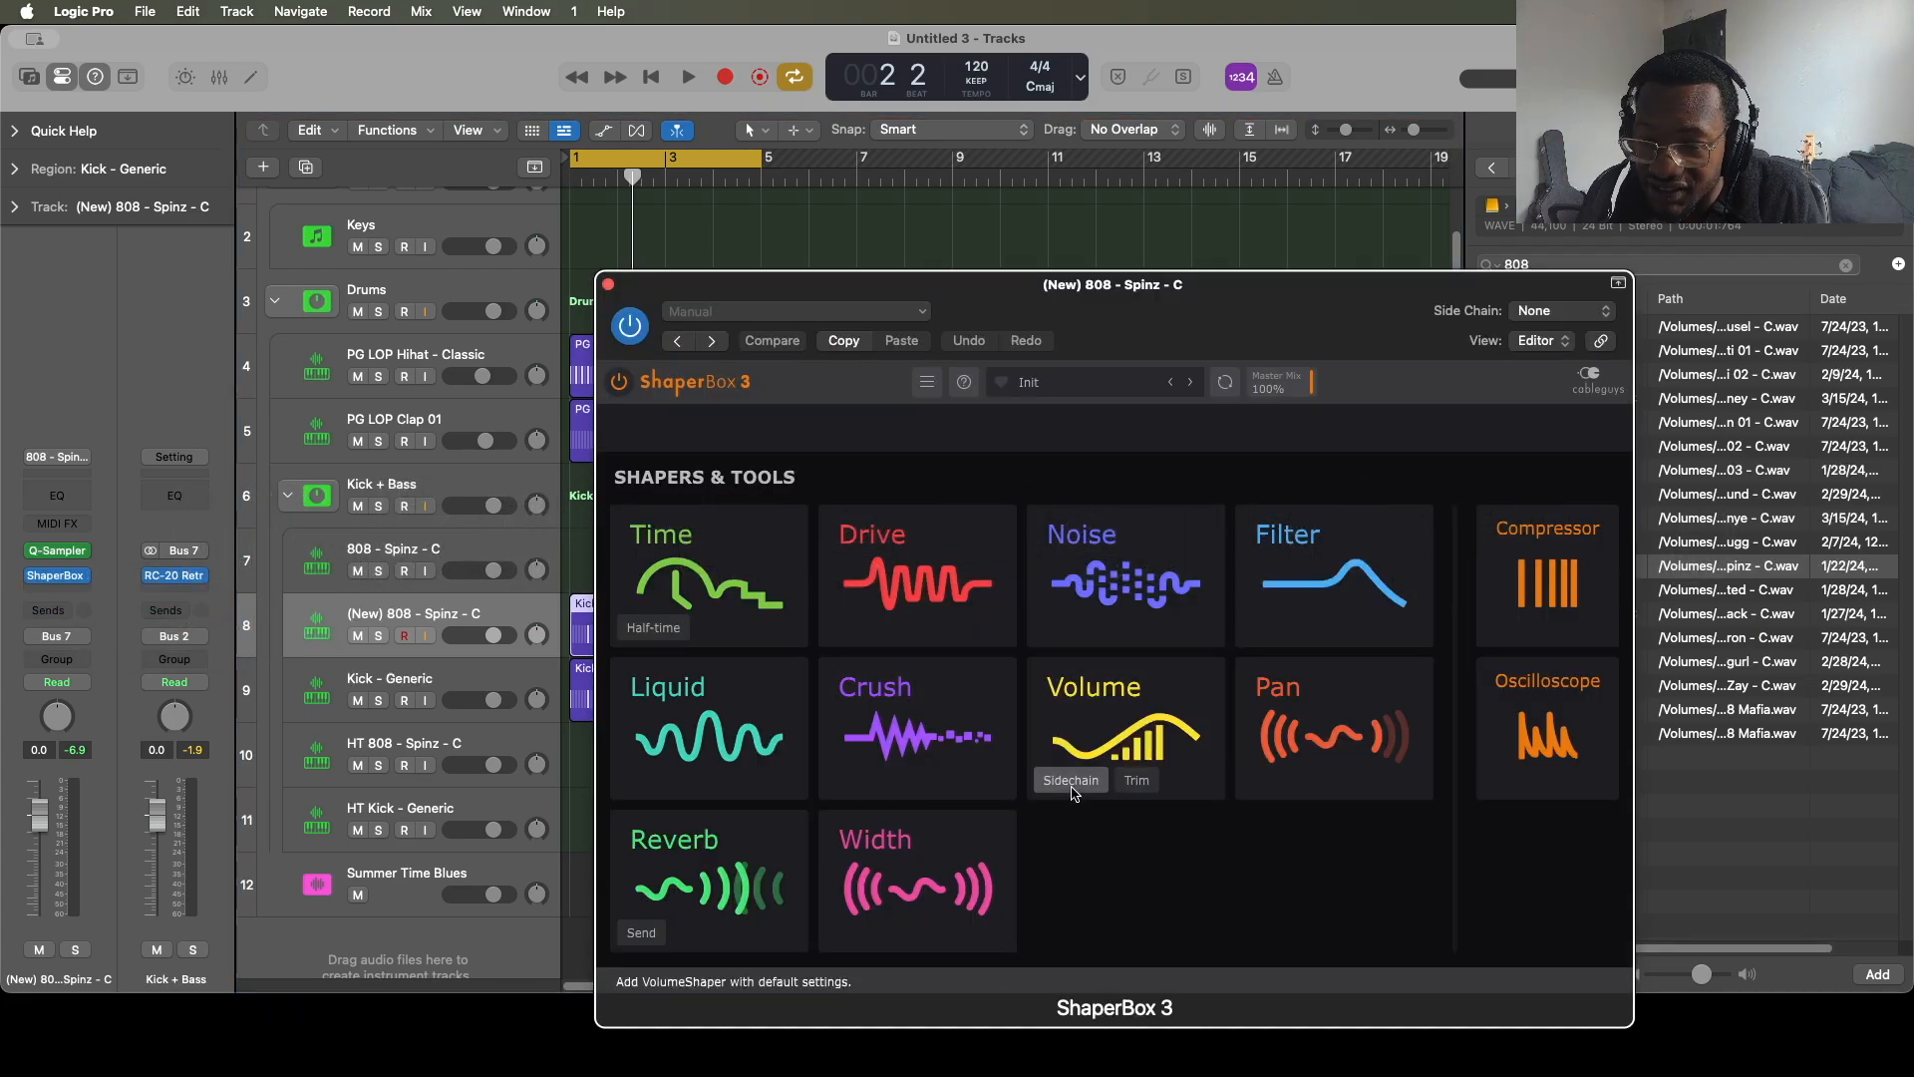
pyautogui.click(1071, 780)
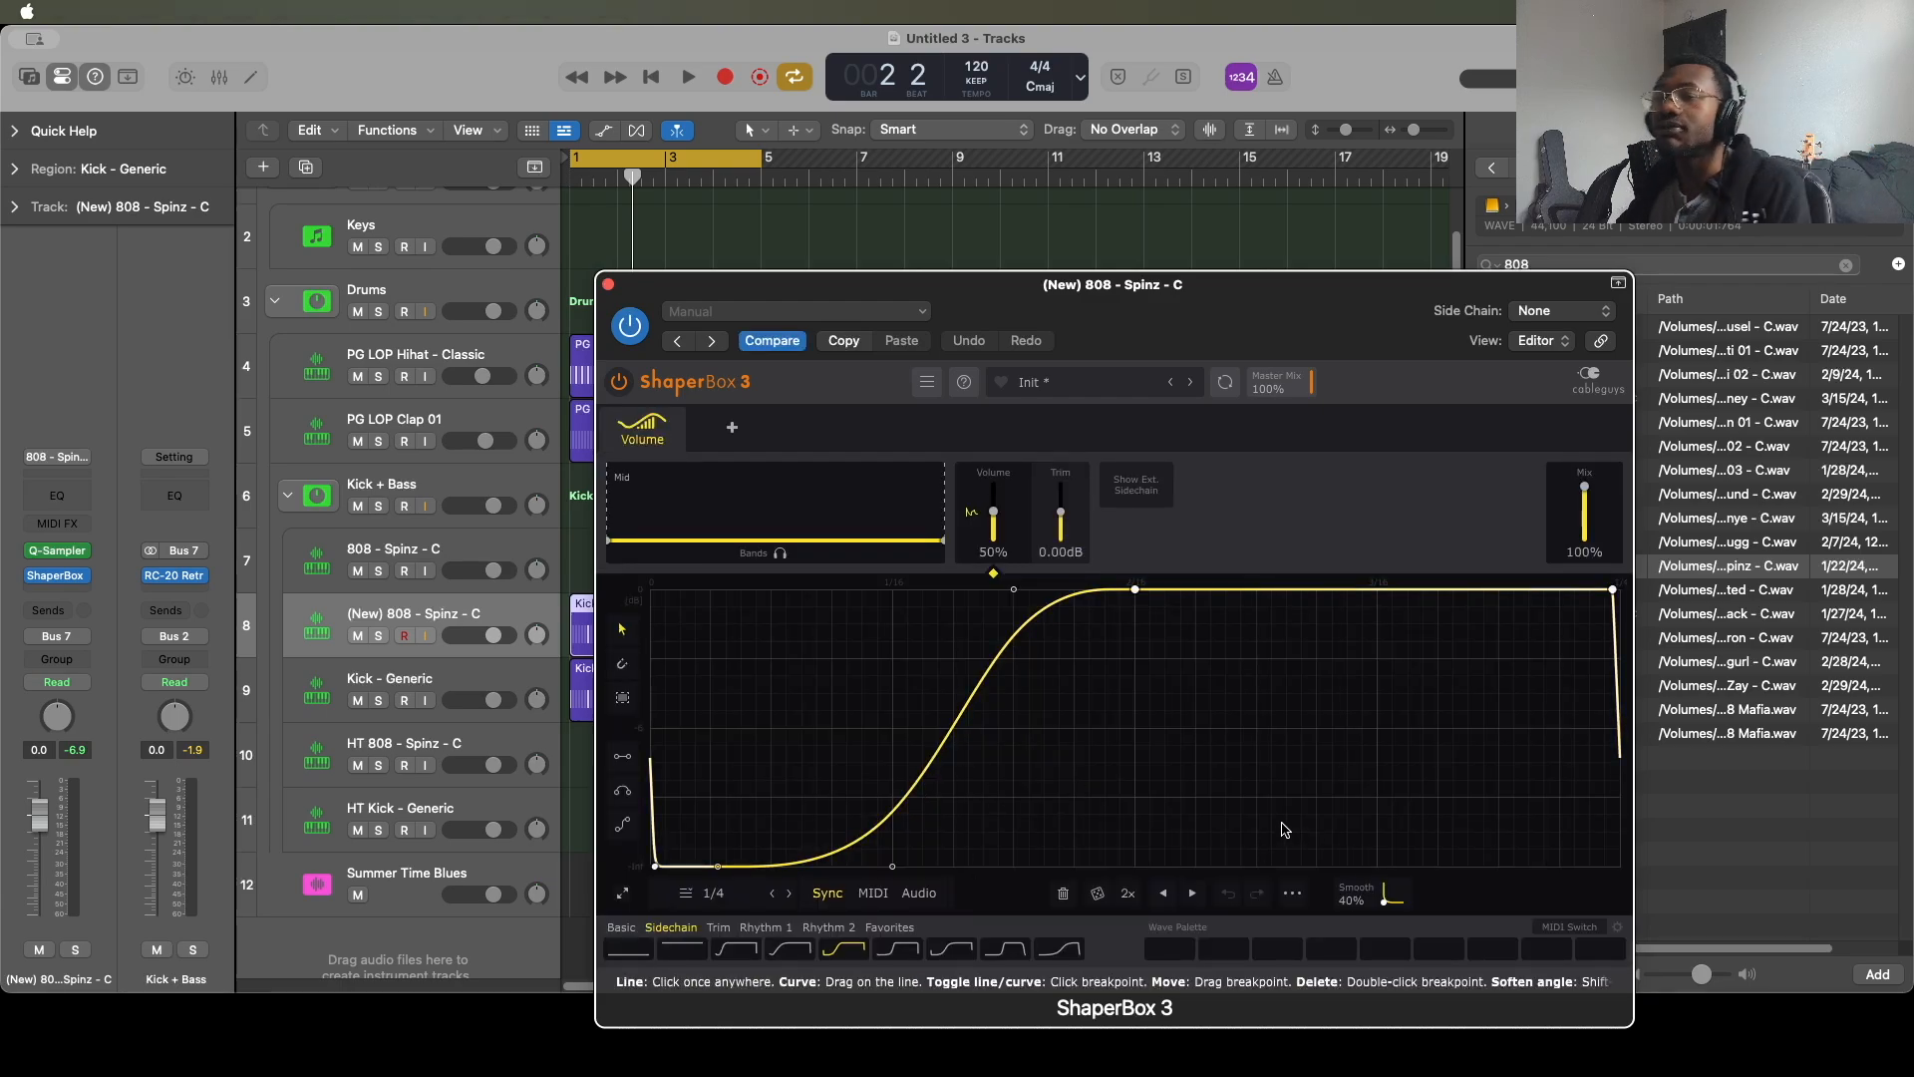
pyautogui.press('space')
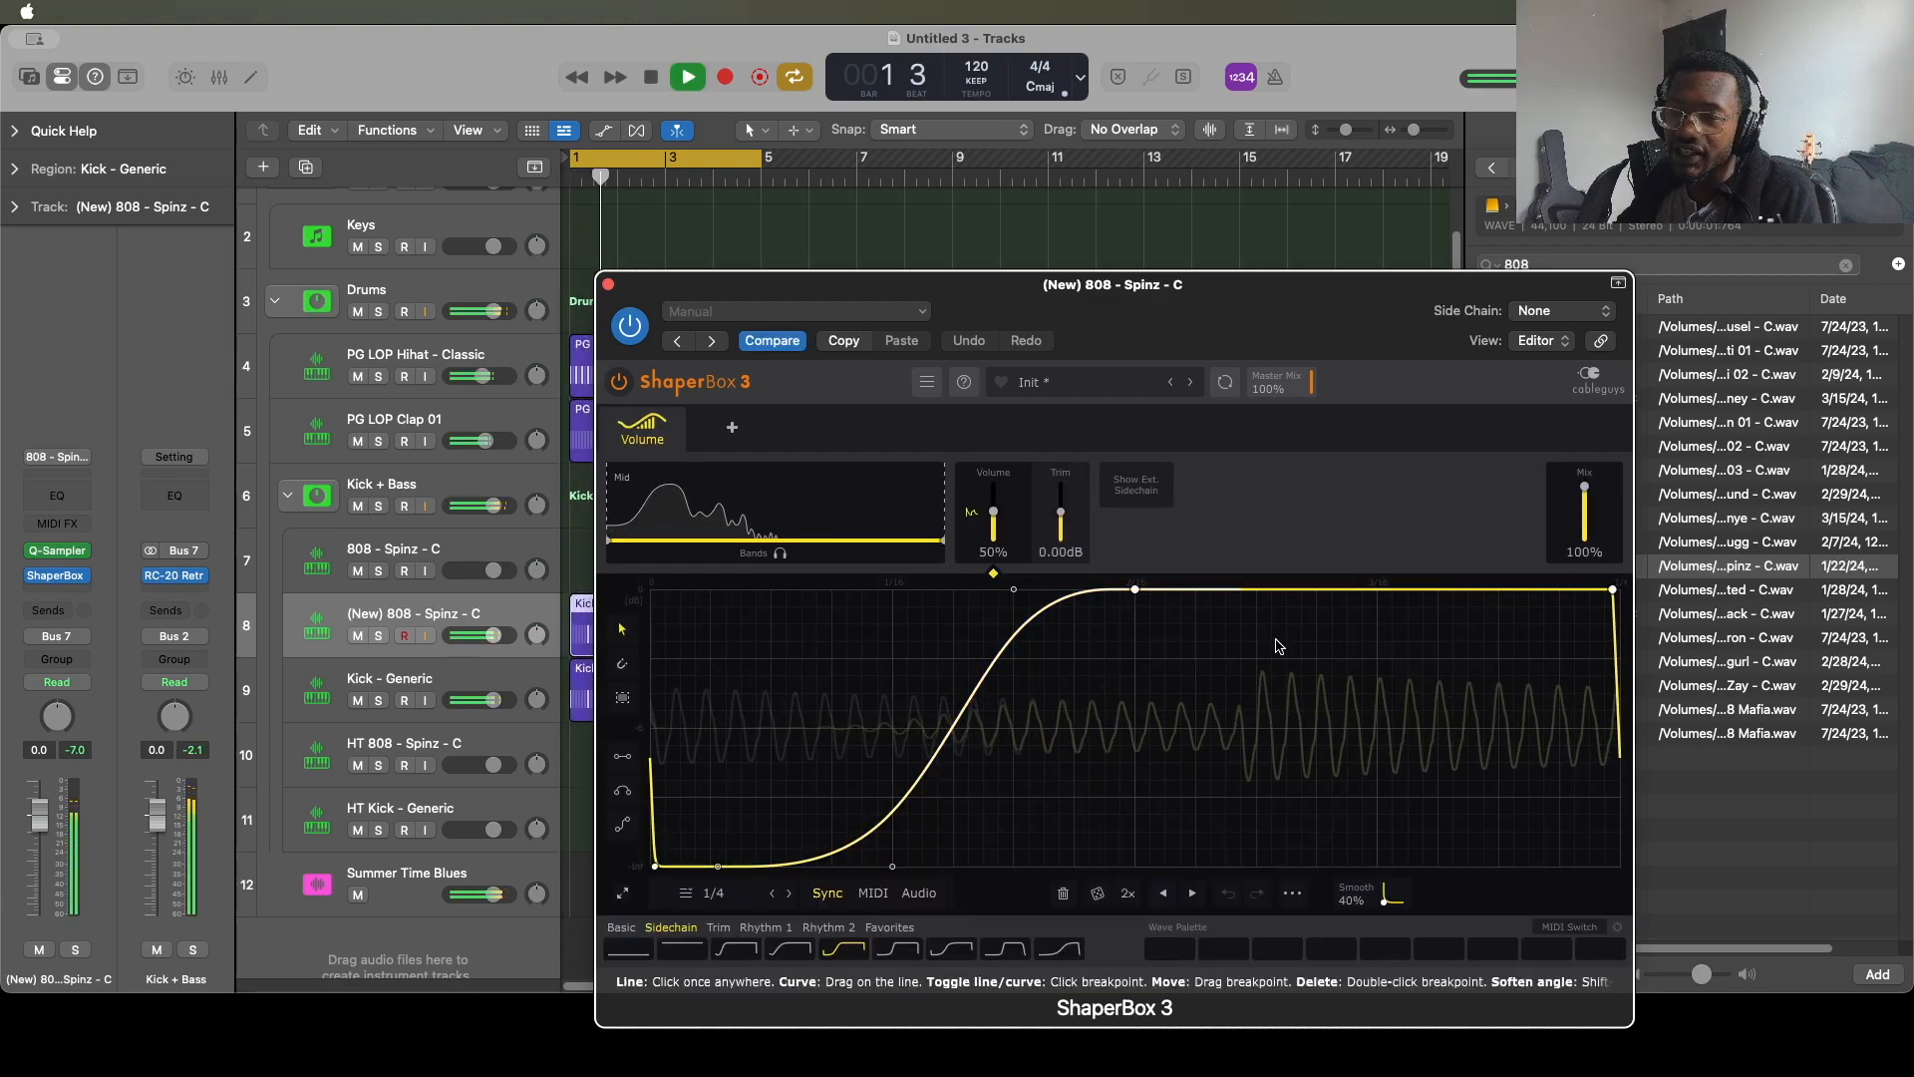
pyautogui.press('space')
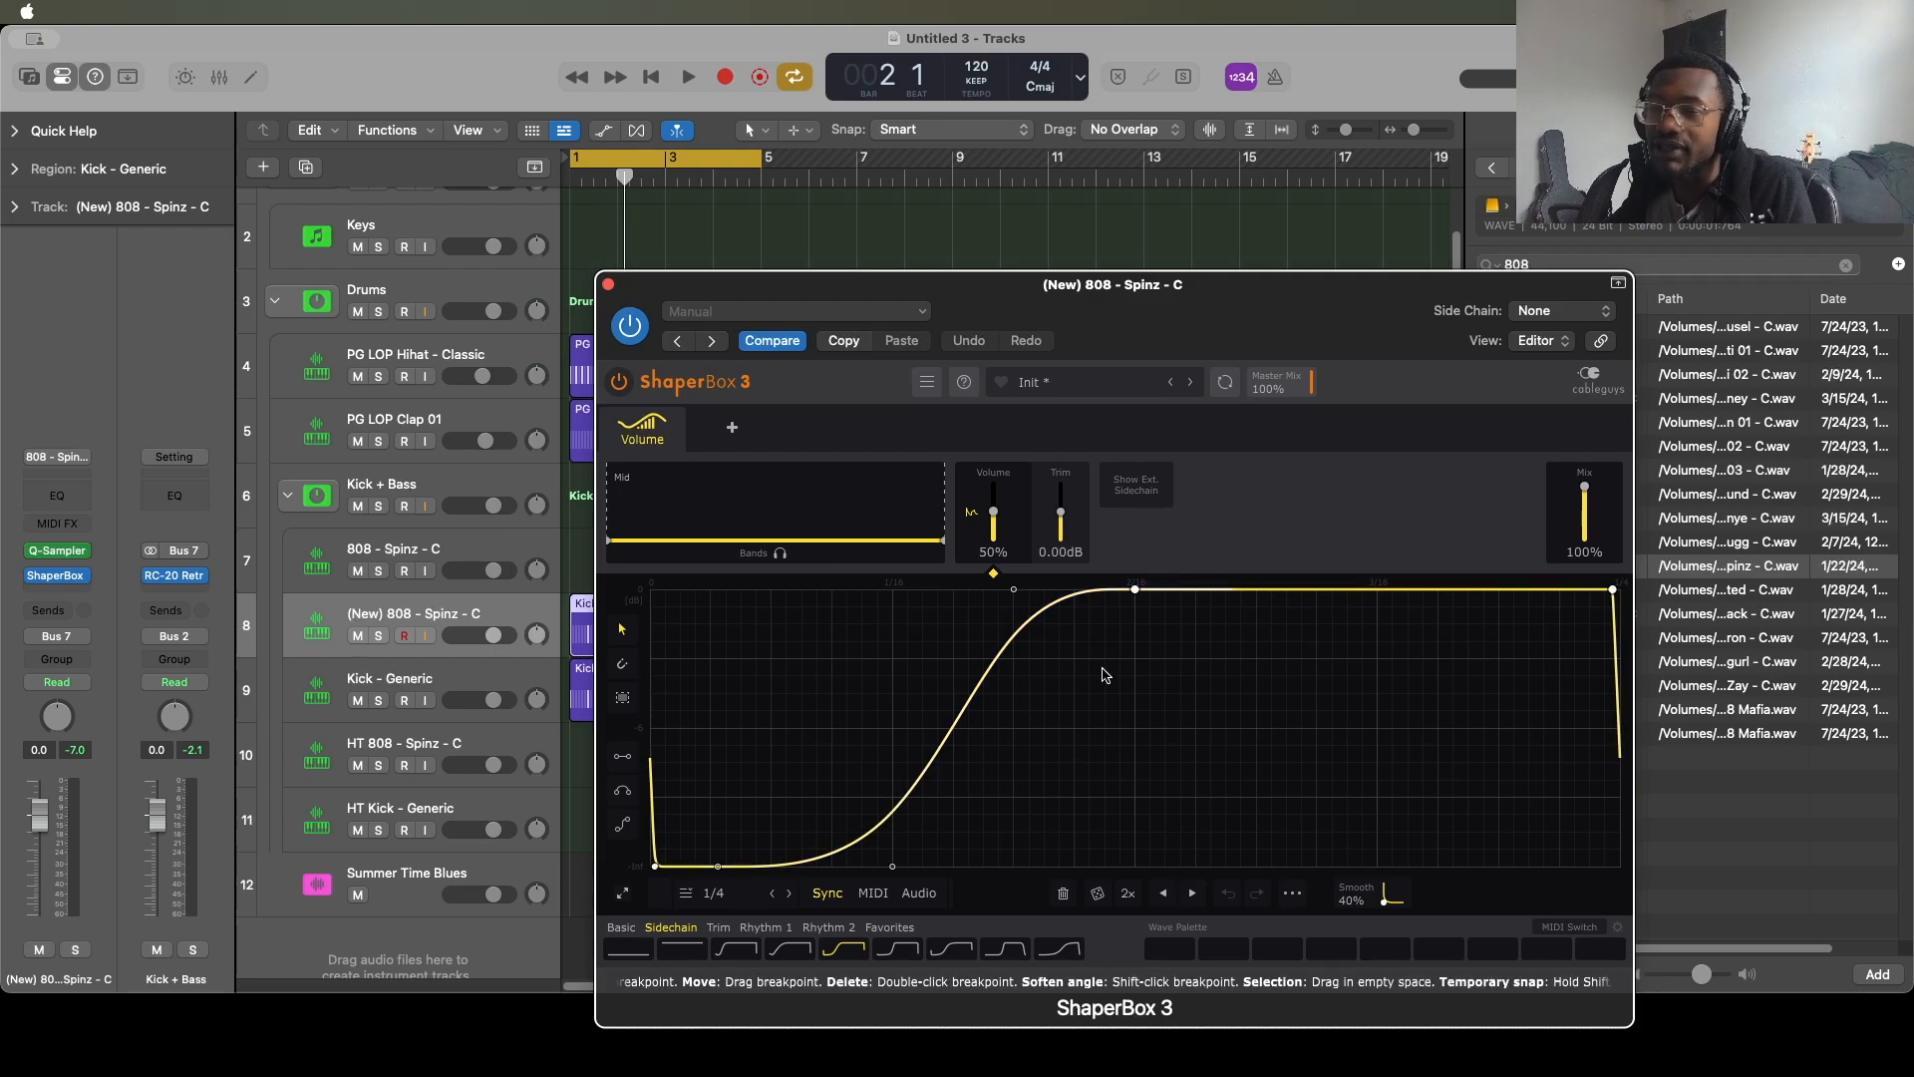
# Lower the Volume shaper's Mix to 17% in ShaperBox 3 while auditioning the 808 with the beat.
pyautogui.moveTo(1589, 489); pyautogui.dragTo(1589, 498)
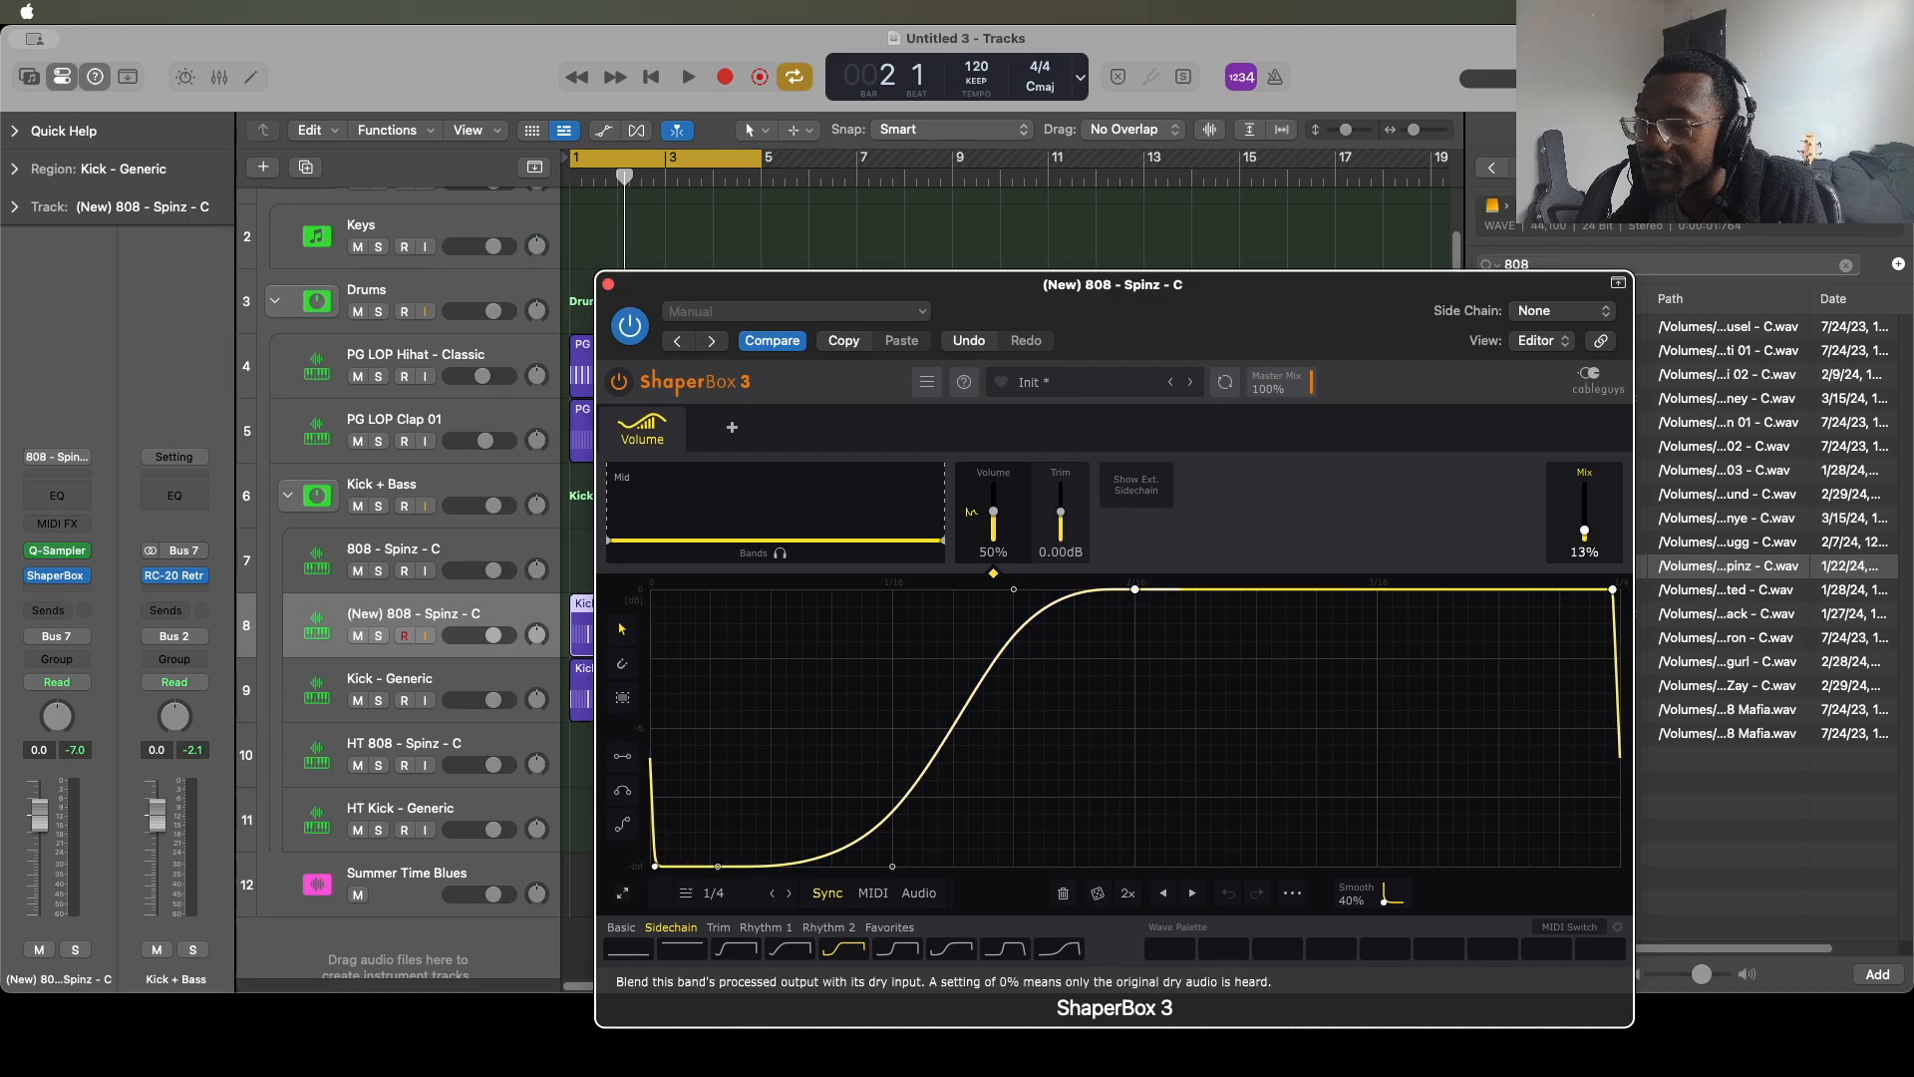
pyautogui.press('space')
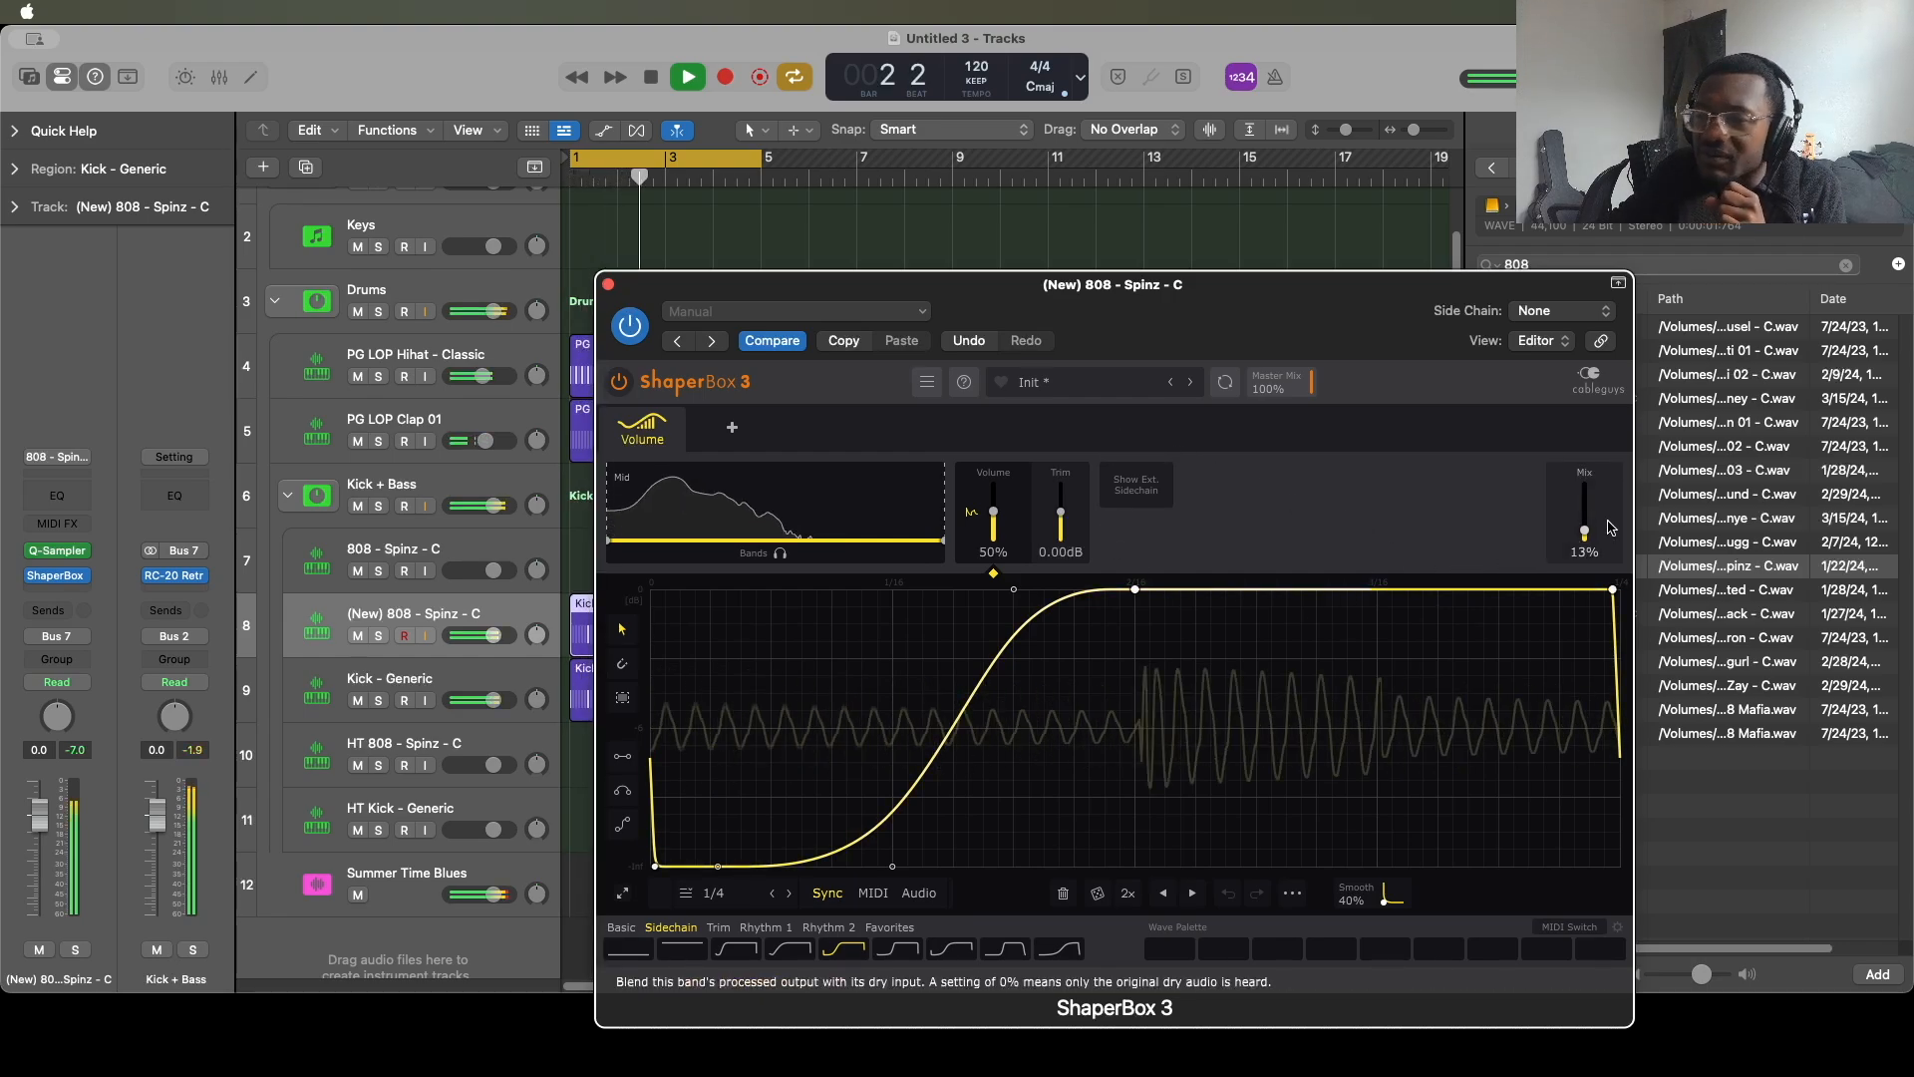
pyautogui.moveTo(1584, 530)
pyautogui.mouseDown()
pyautogui.moveTo(1584, 495)
pyautogui.moveTo(1584, 529)
pyautogui.mouseUp()
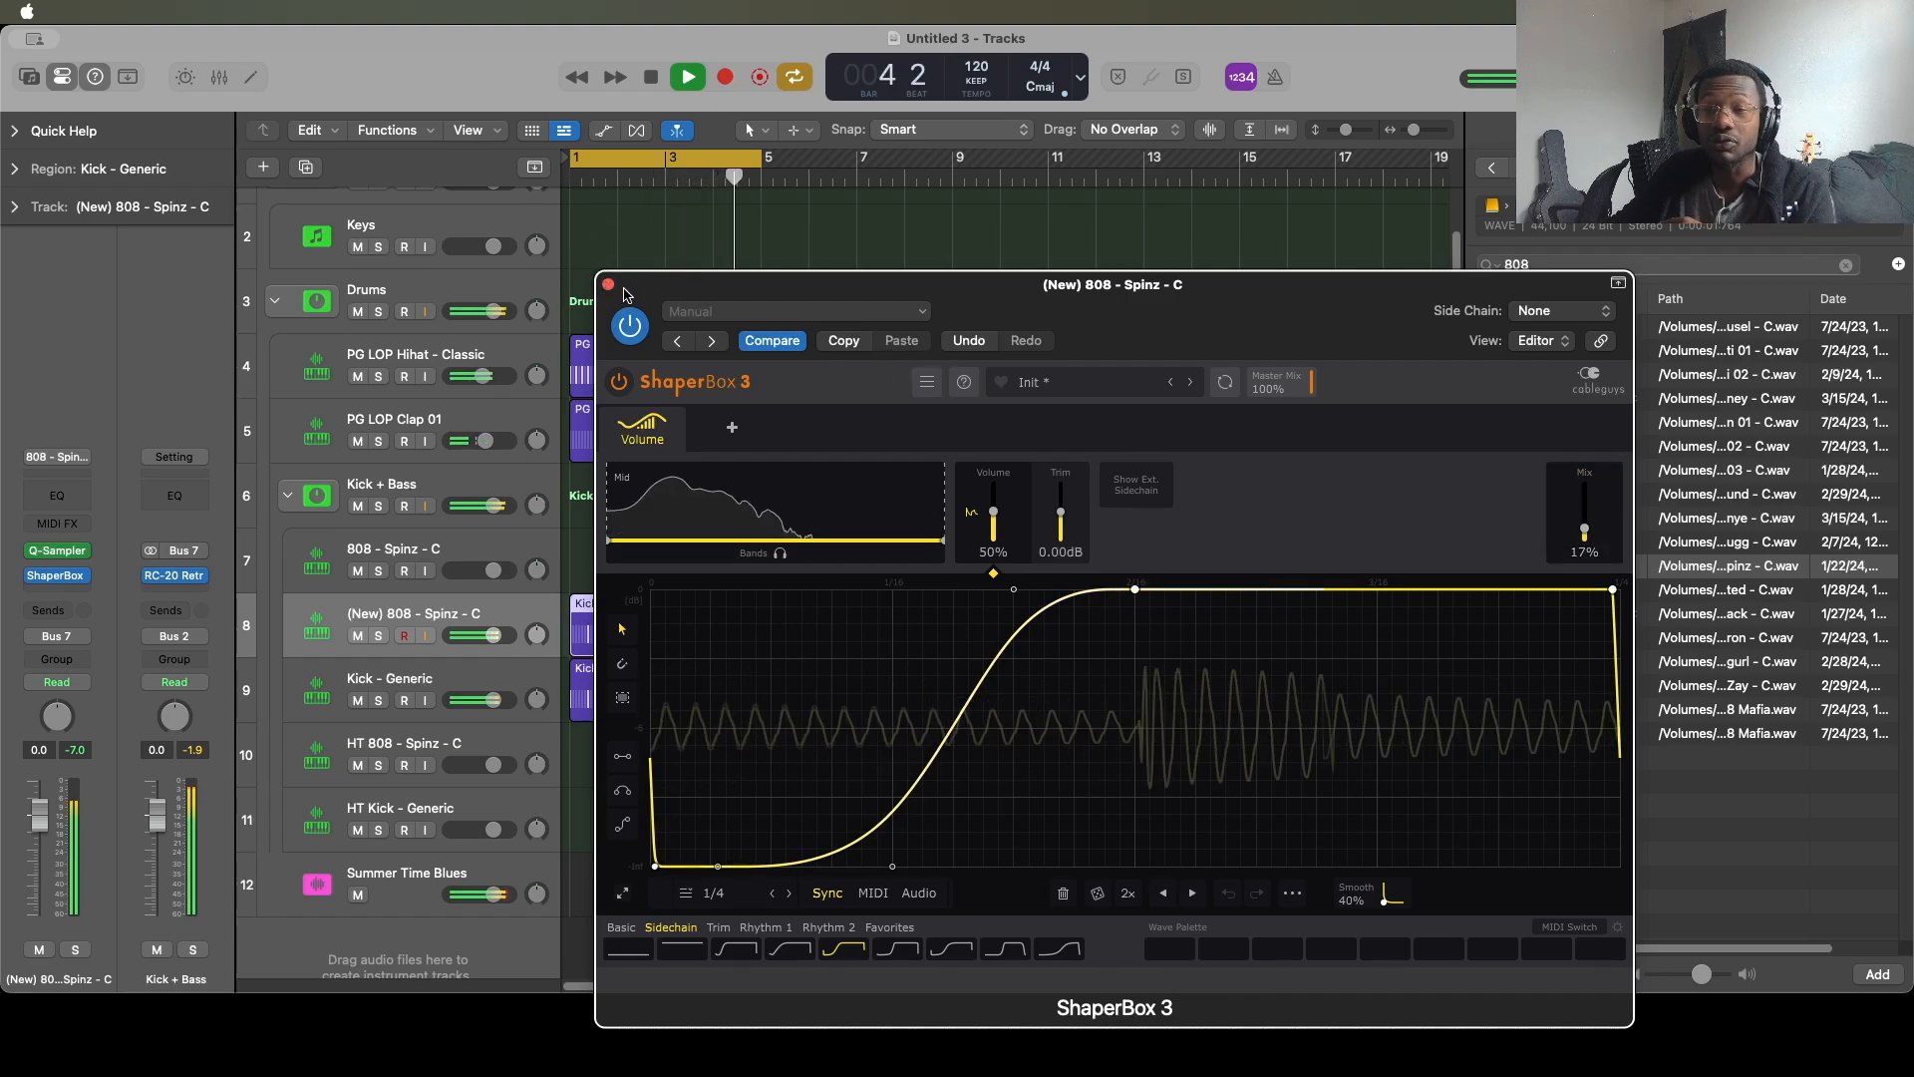
# Compare the 808 with the Volume shaper bypassed and enabled, then close ShaperBox 3 and stop playback.
pyautogui.click(613, 419)
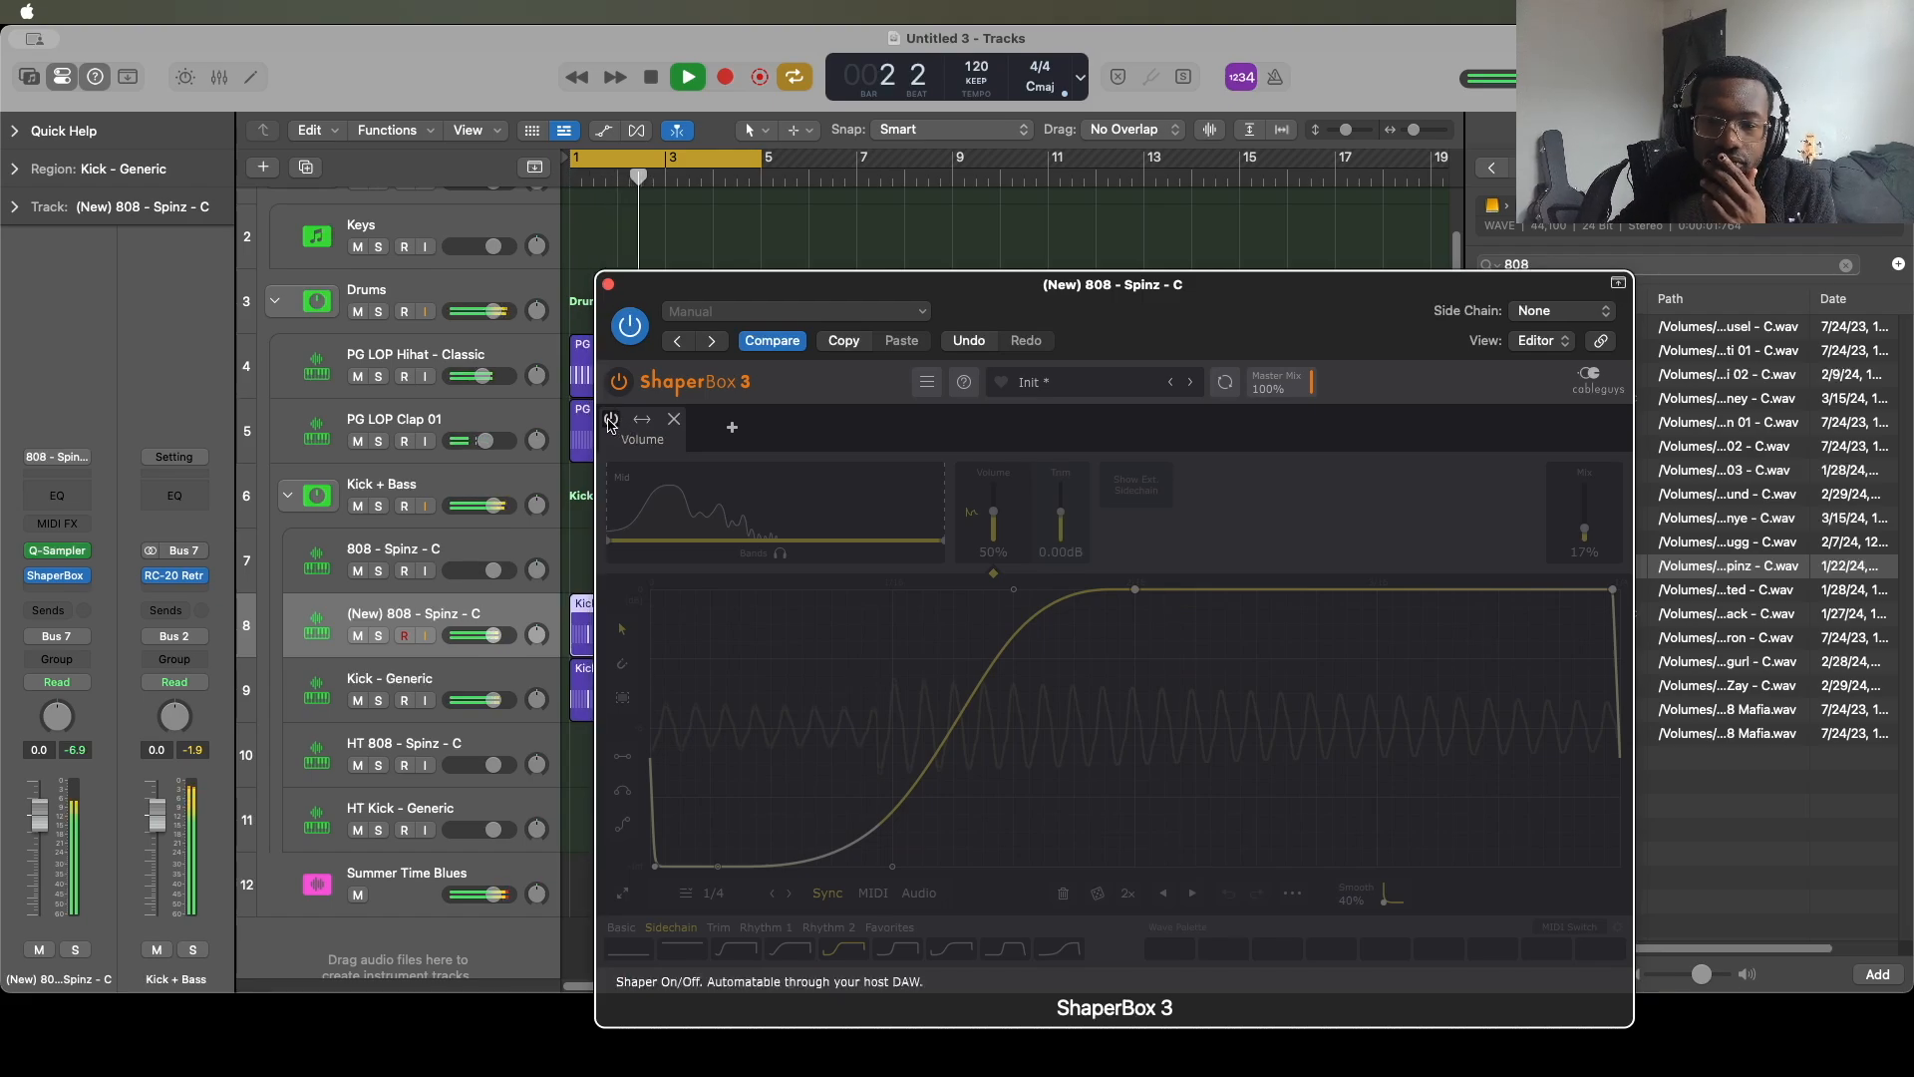
pyautogui.click(612, 419)
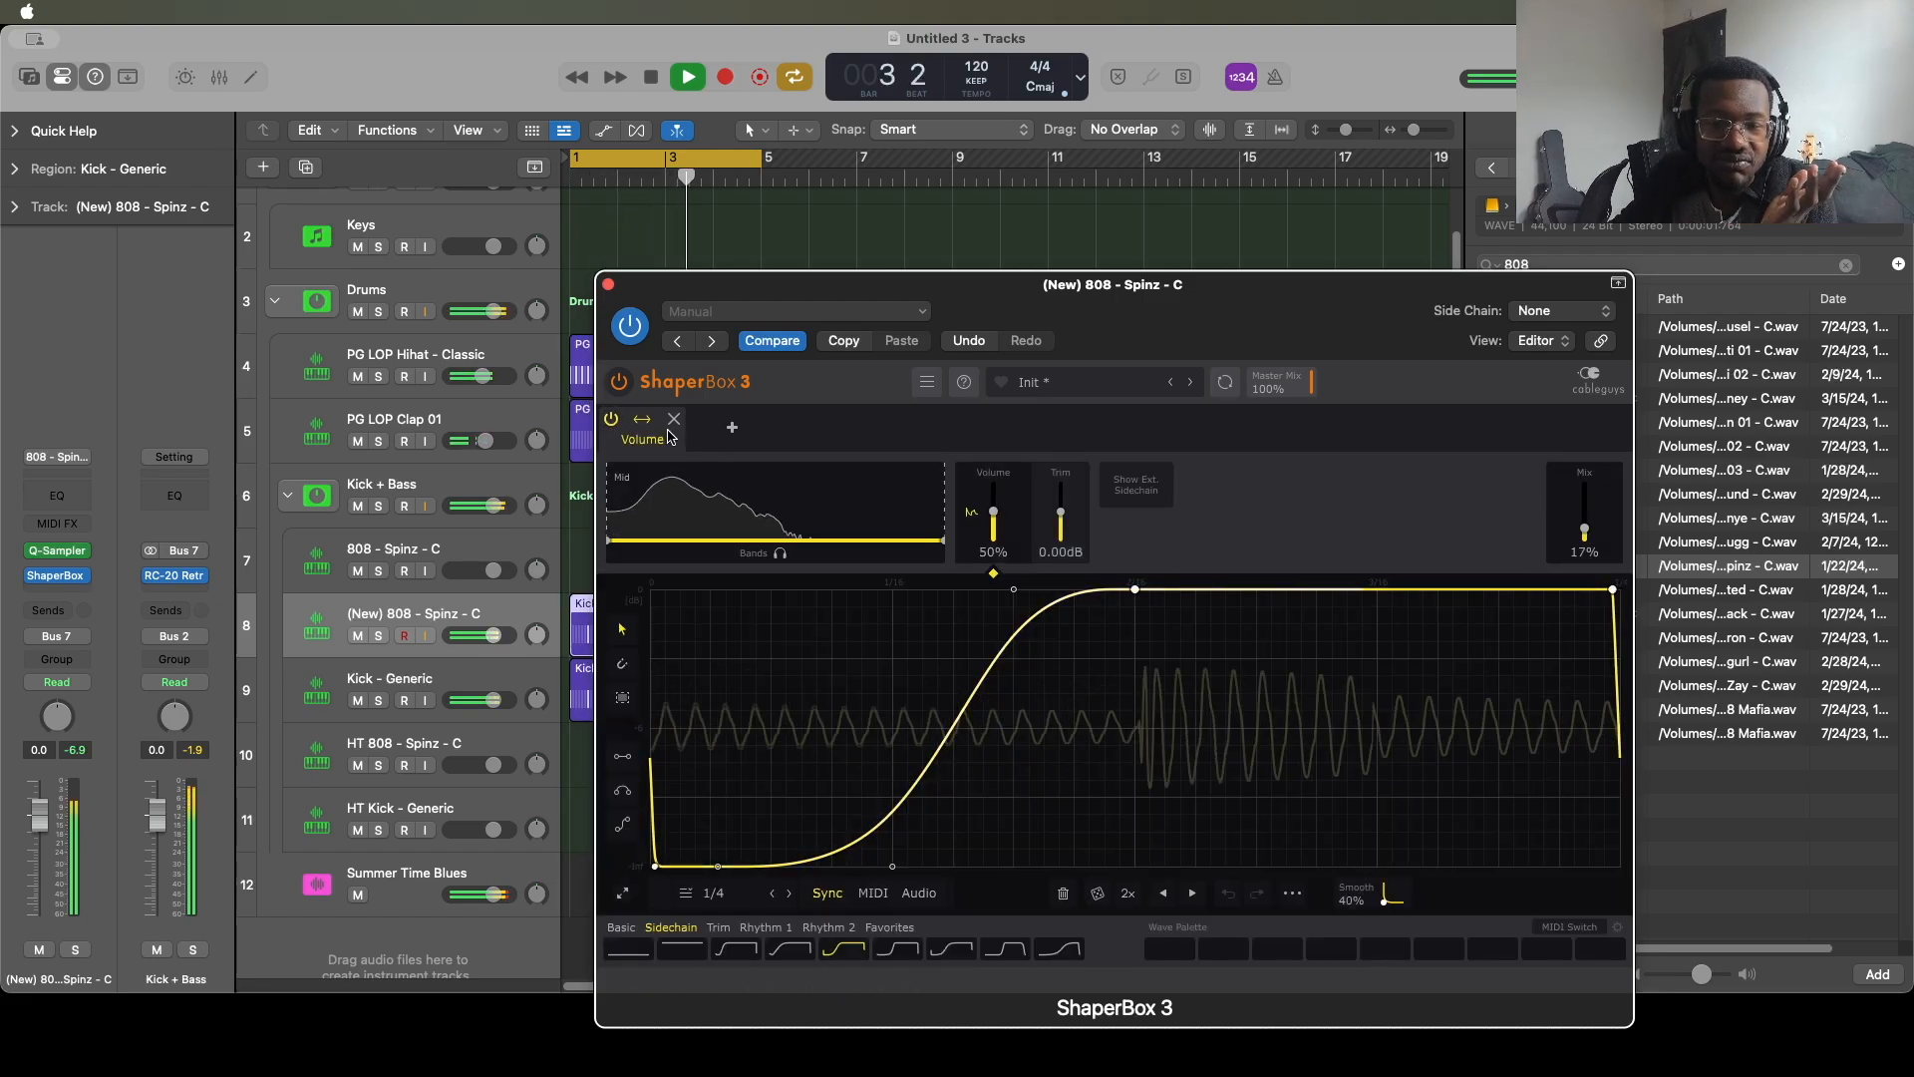
pyautogui.click(608, 285)
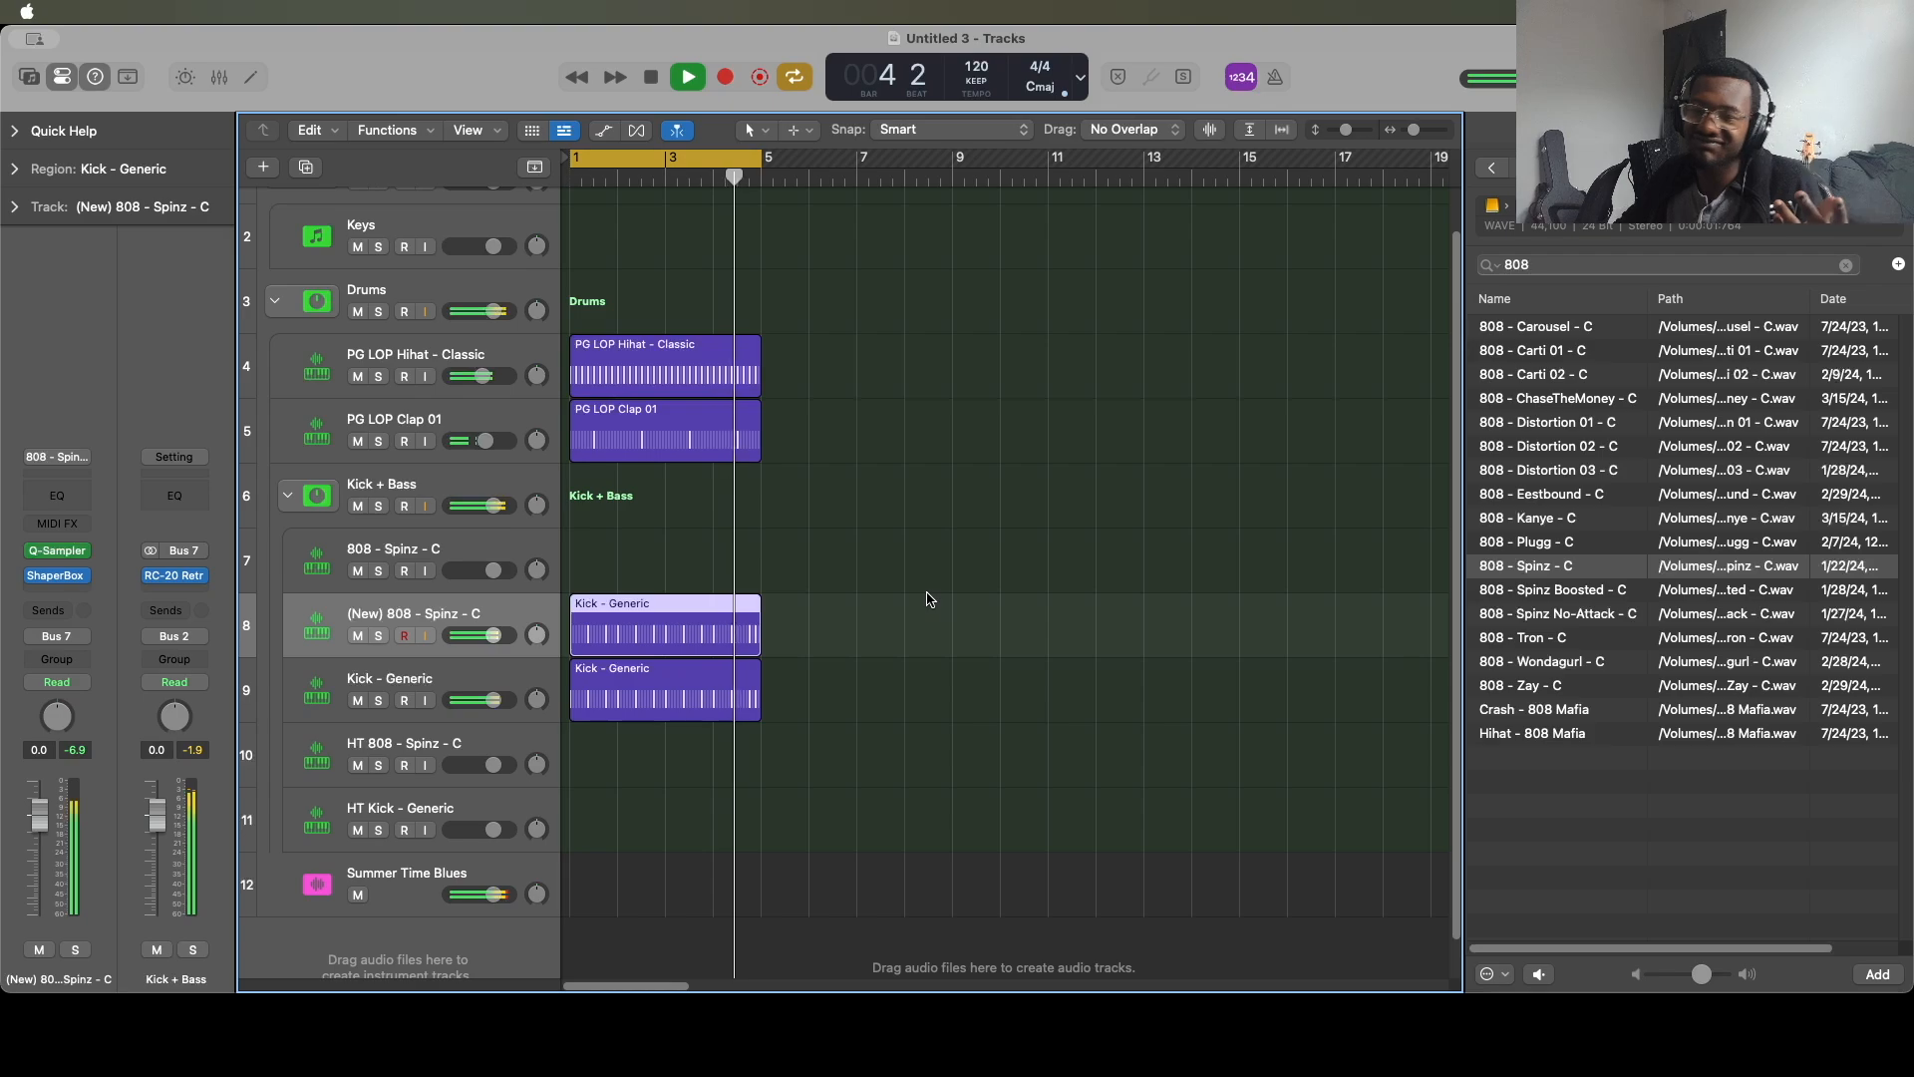
pyautogui.press('space')
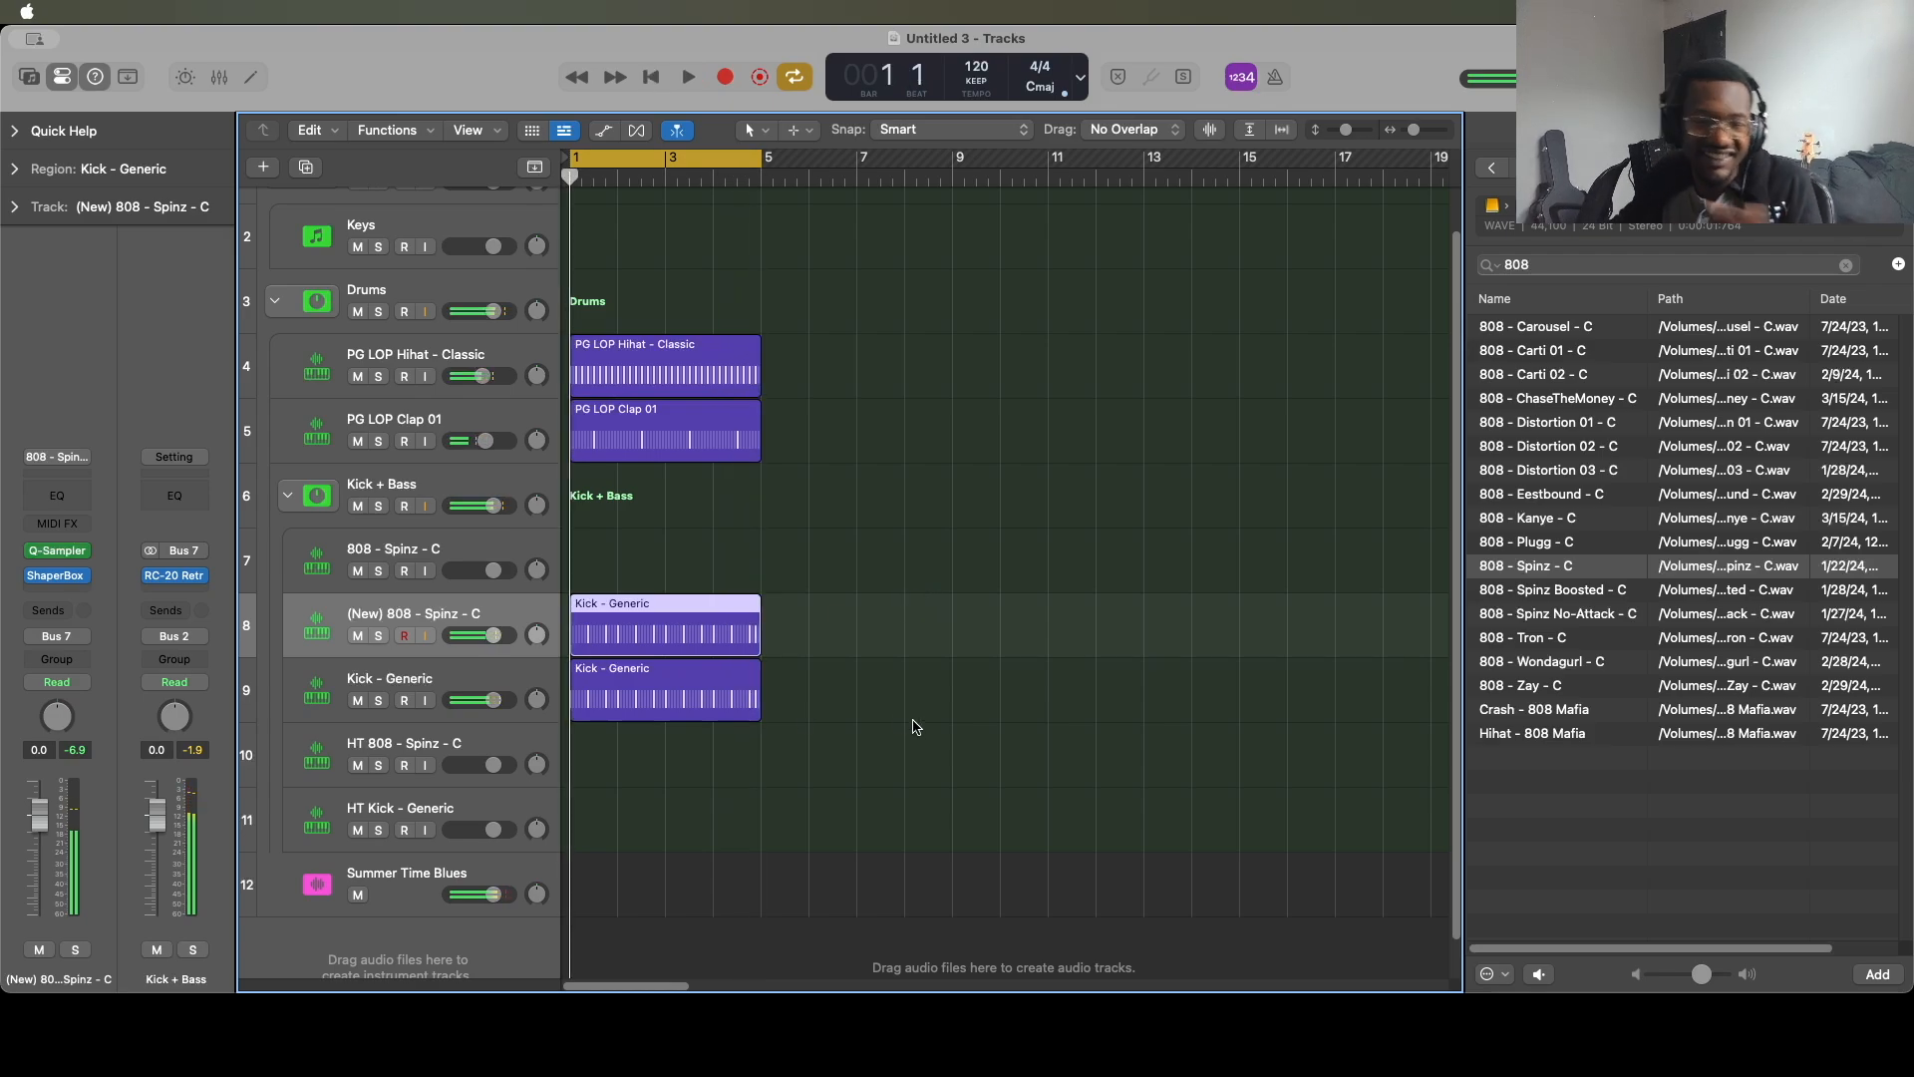
# Create a MIDI region at bar 1 on the Keys track and extend it to bar 5.
pyautogui.scroll(2, 643, 656)
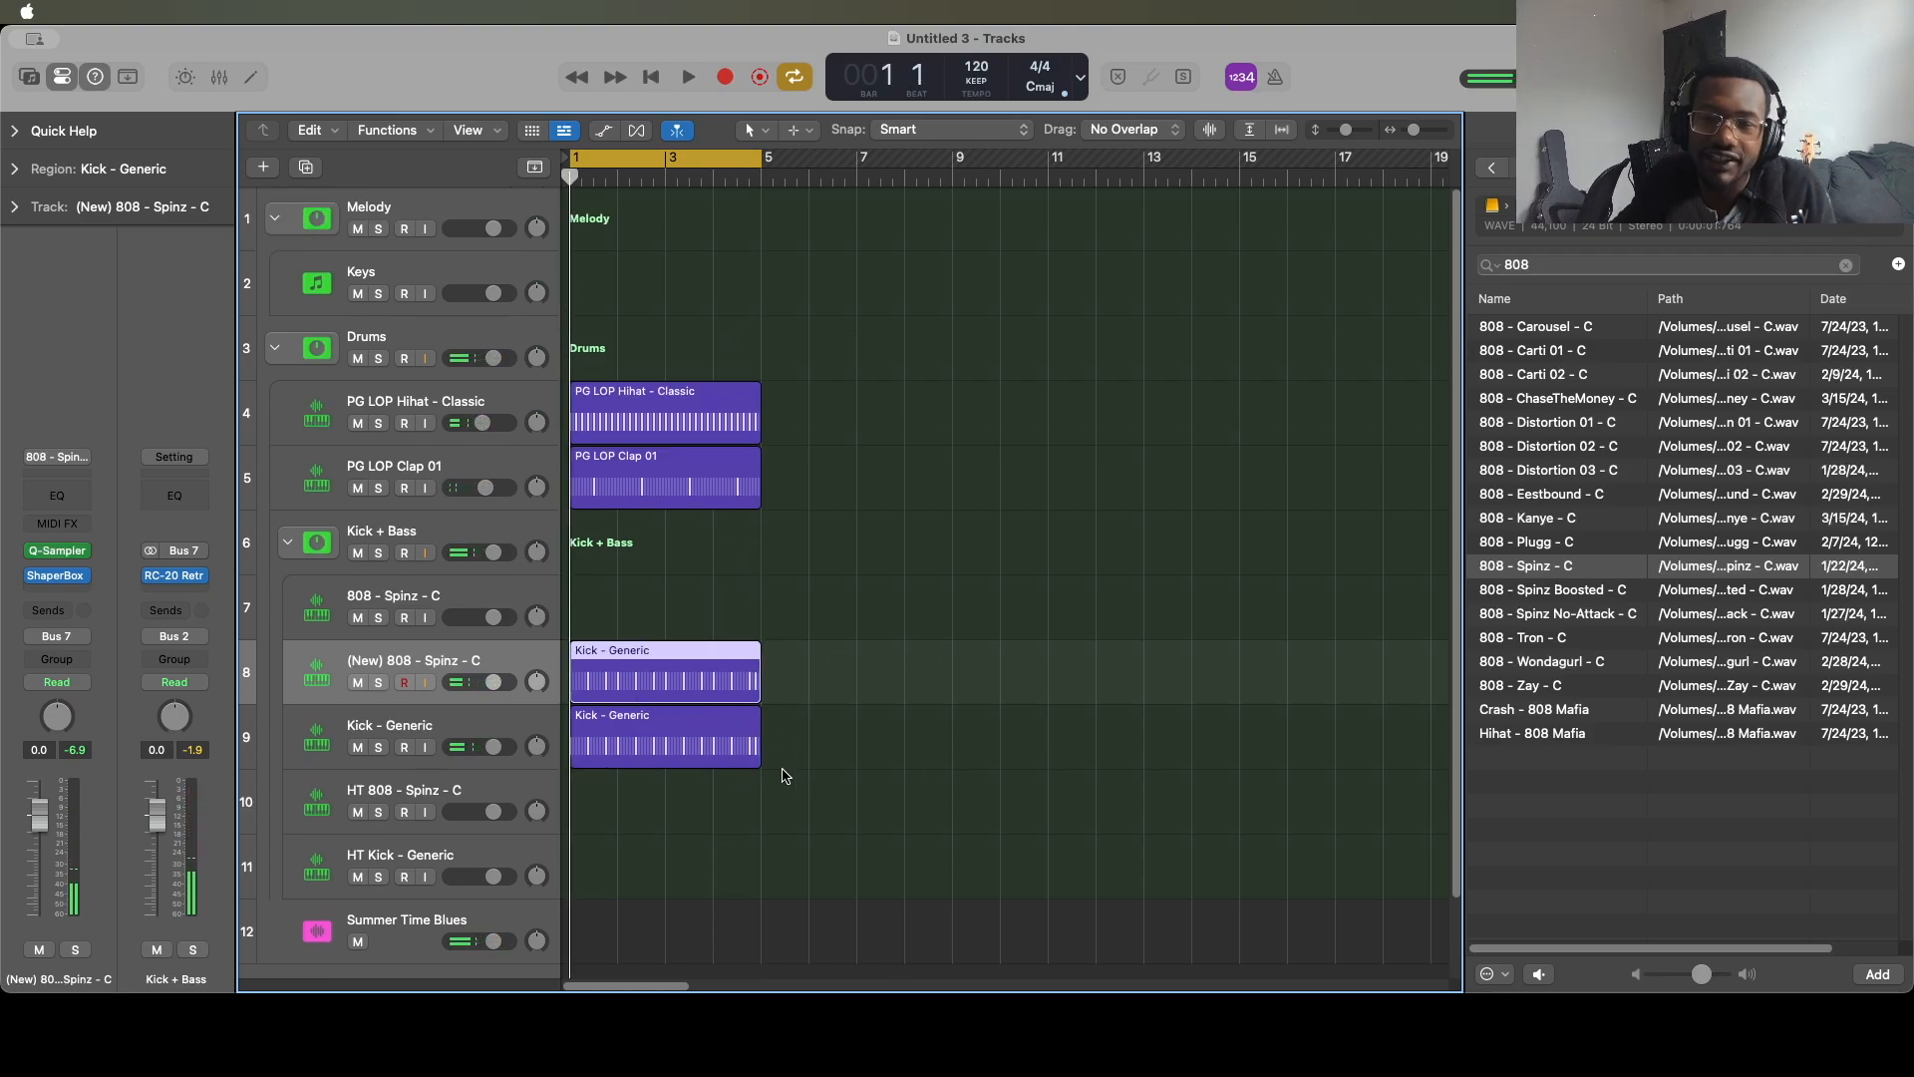
pyautogui.click(454, 270)
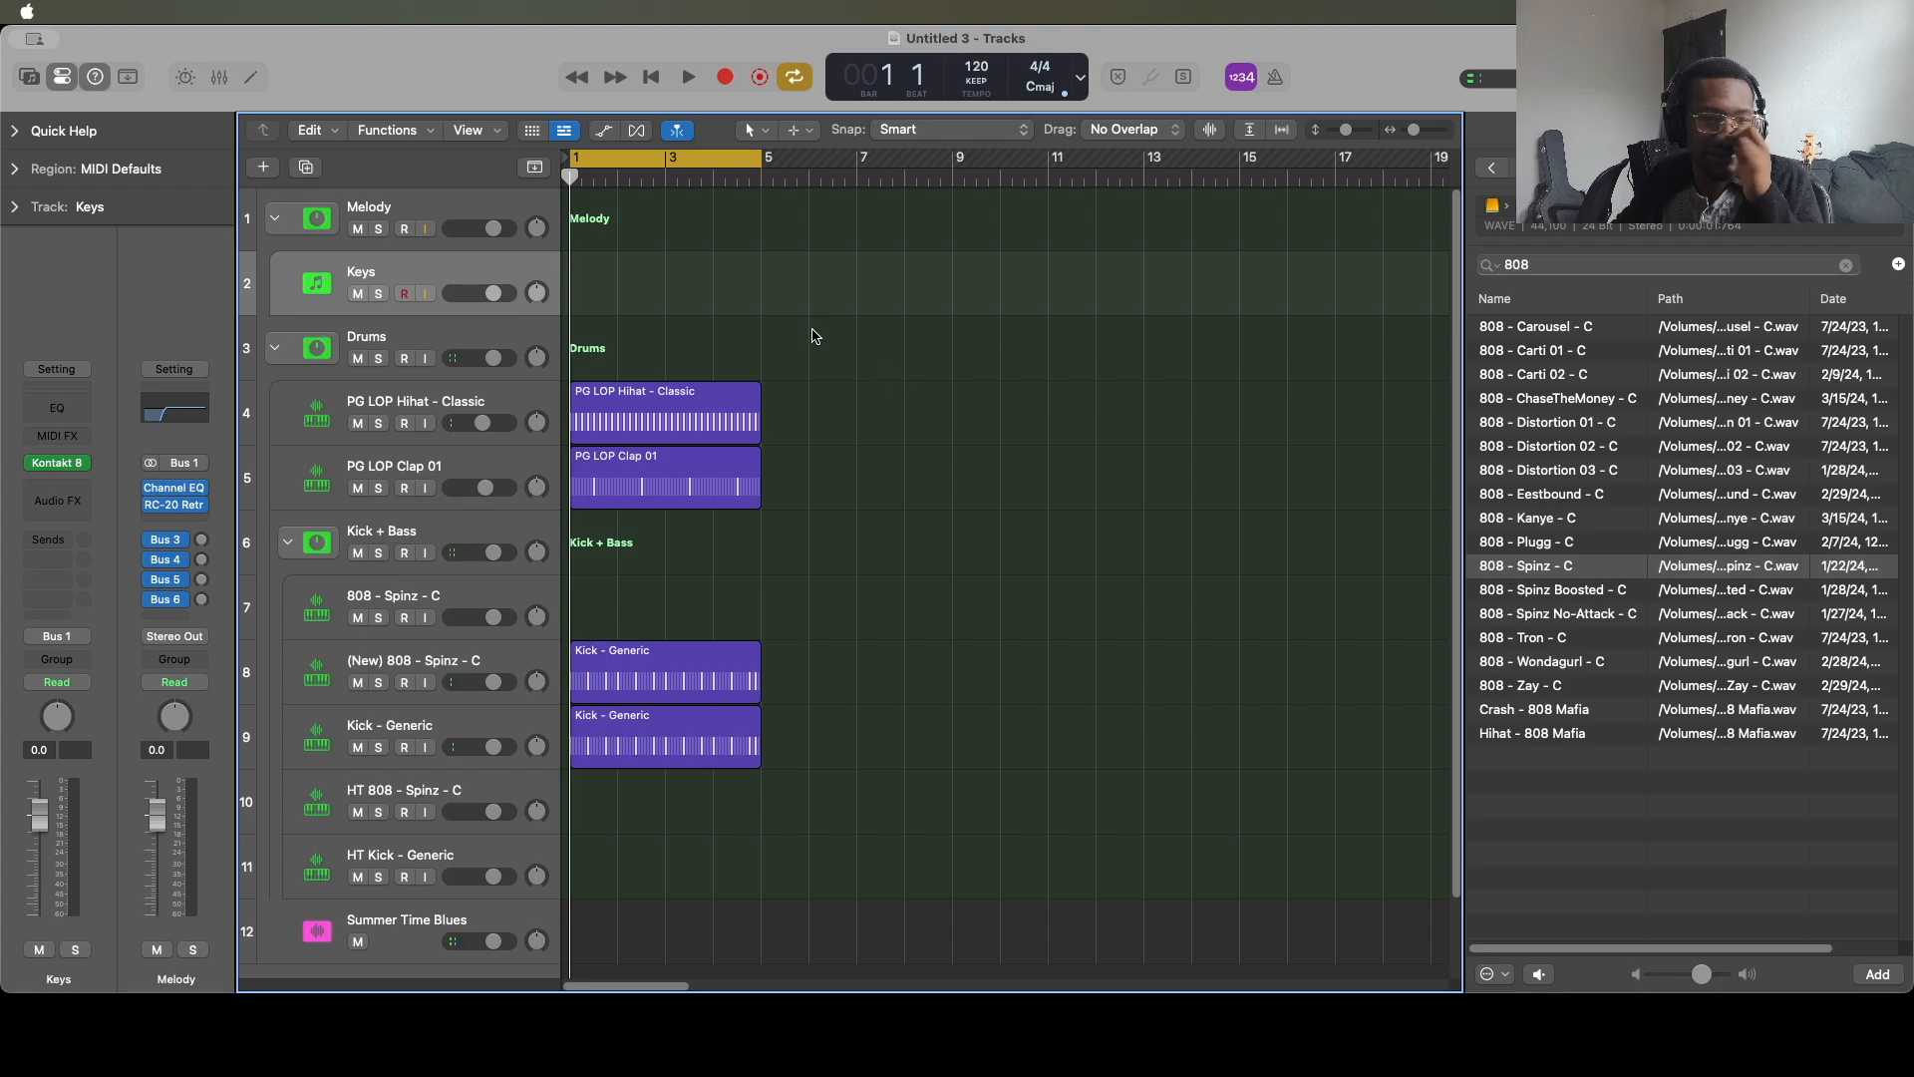
pyautogui.rightClick(585, 274)
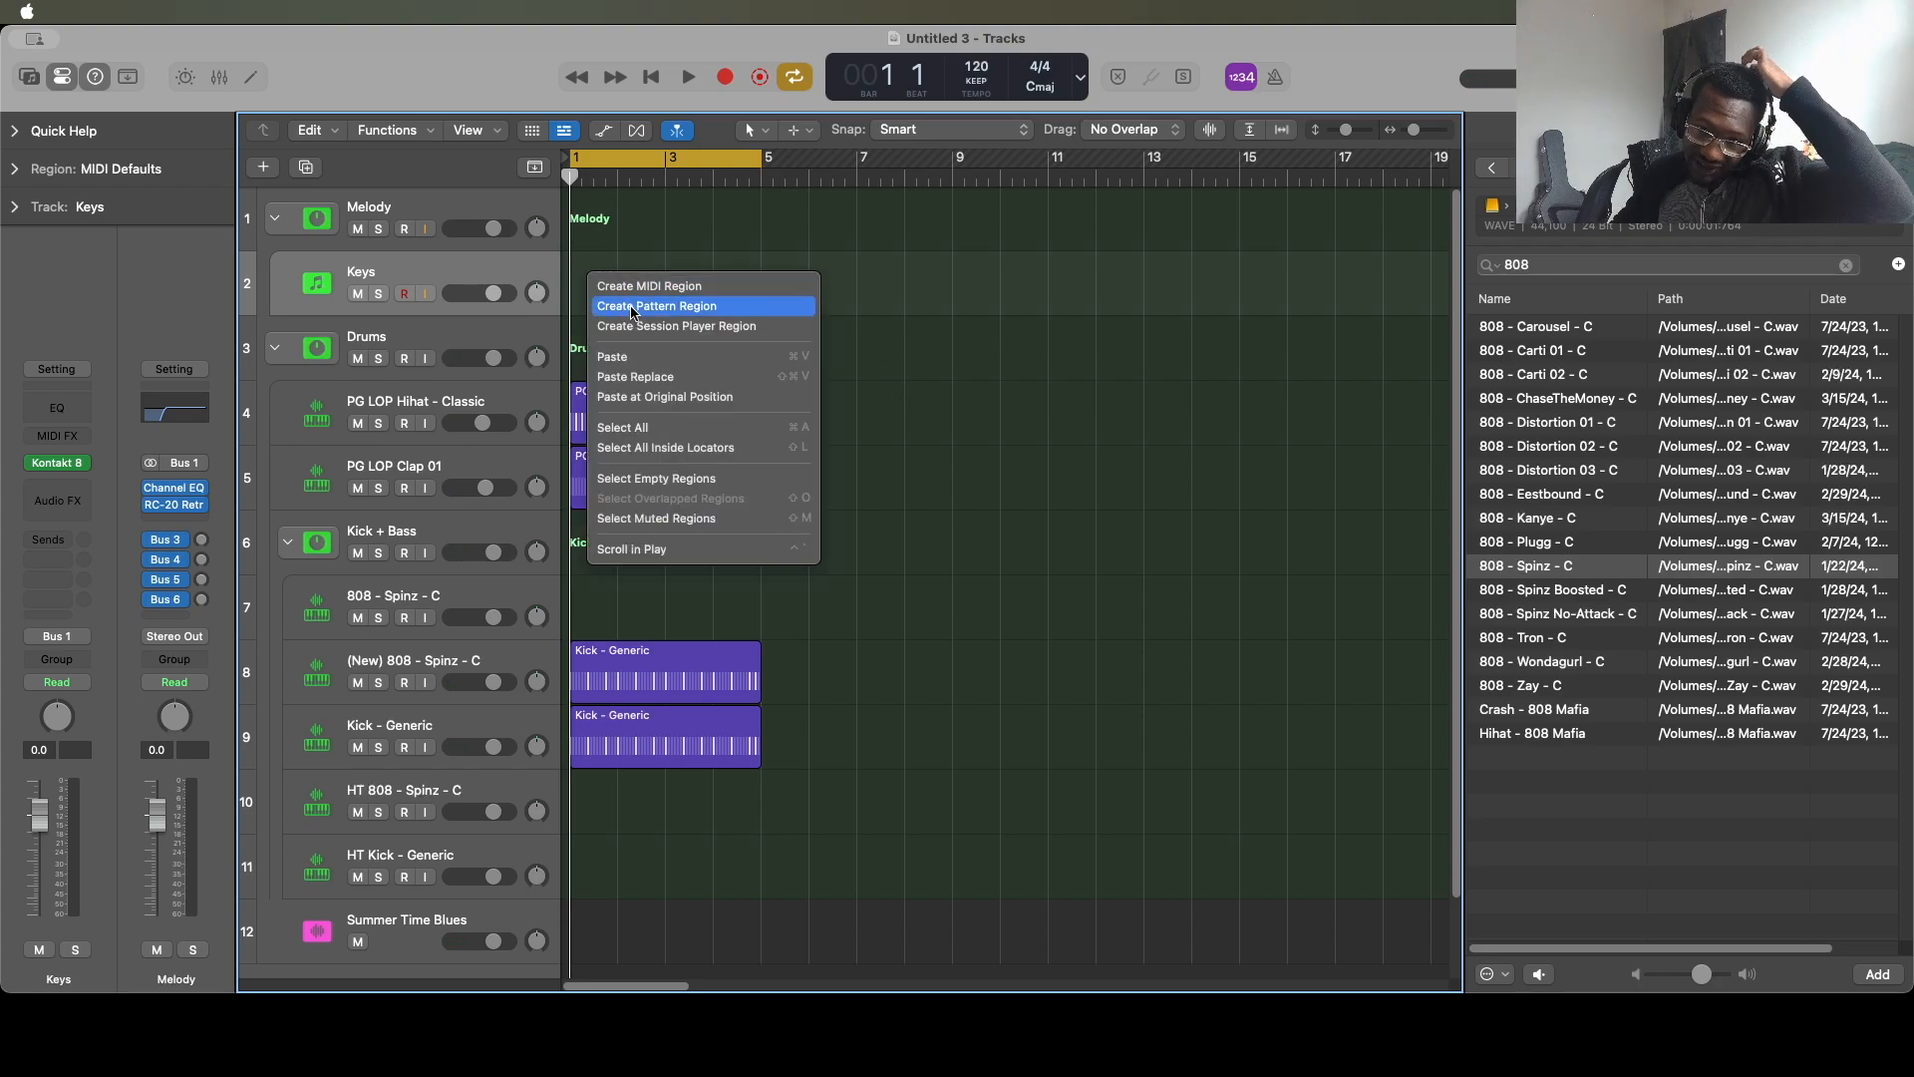
pyautogui.click(614, 271)
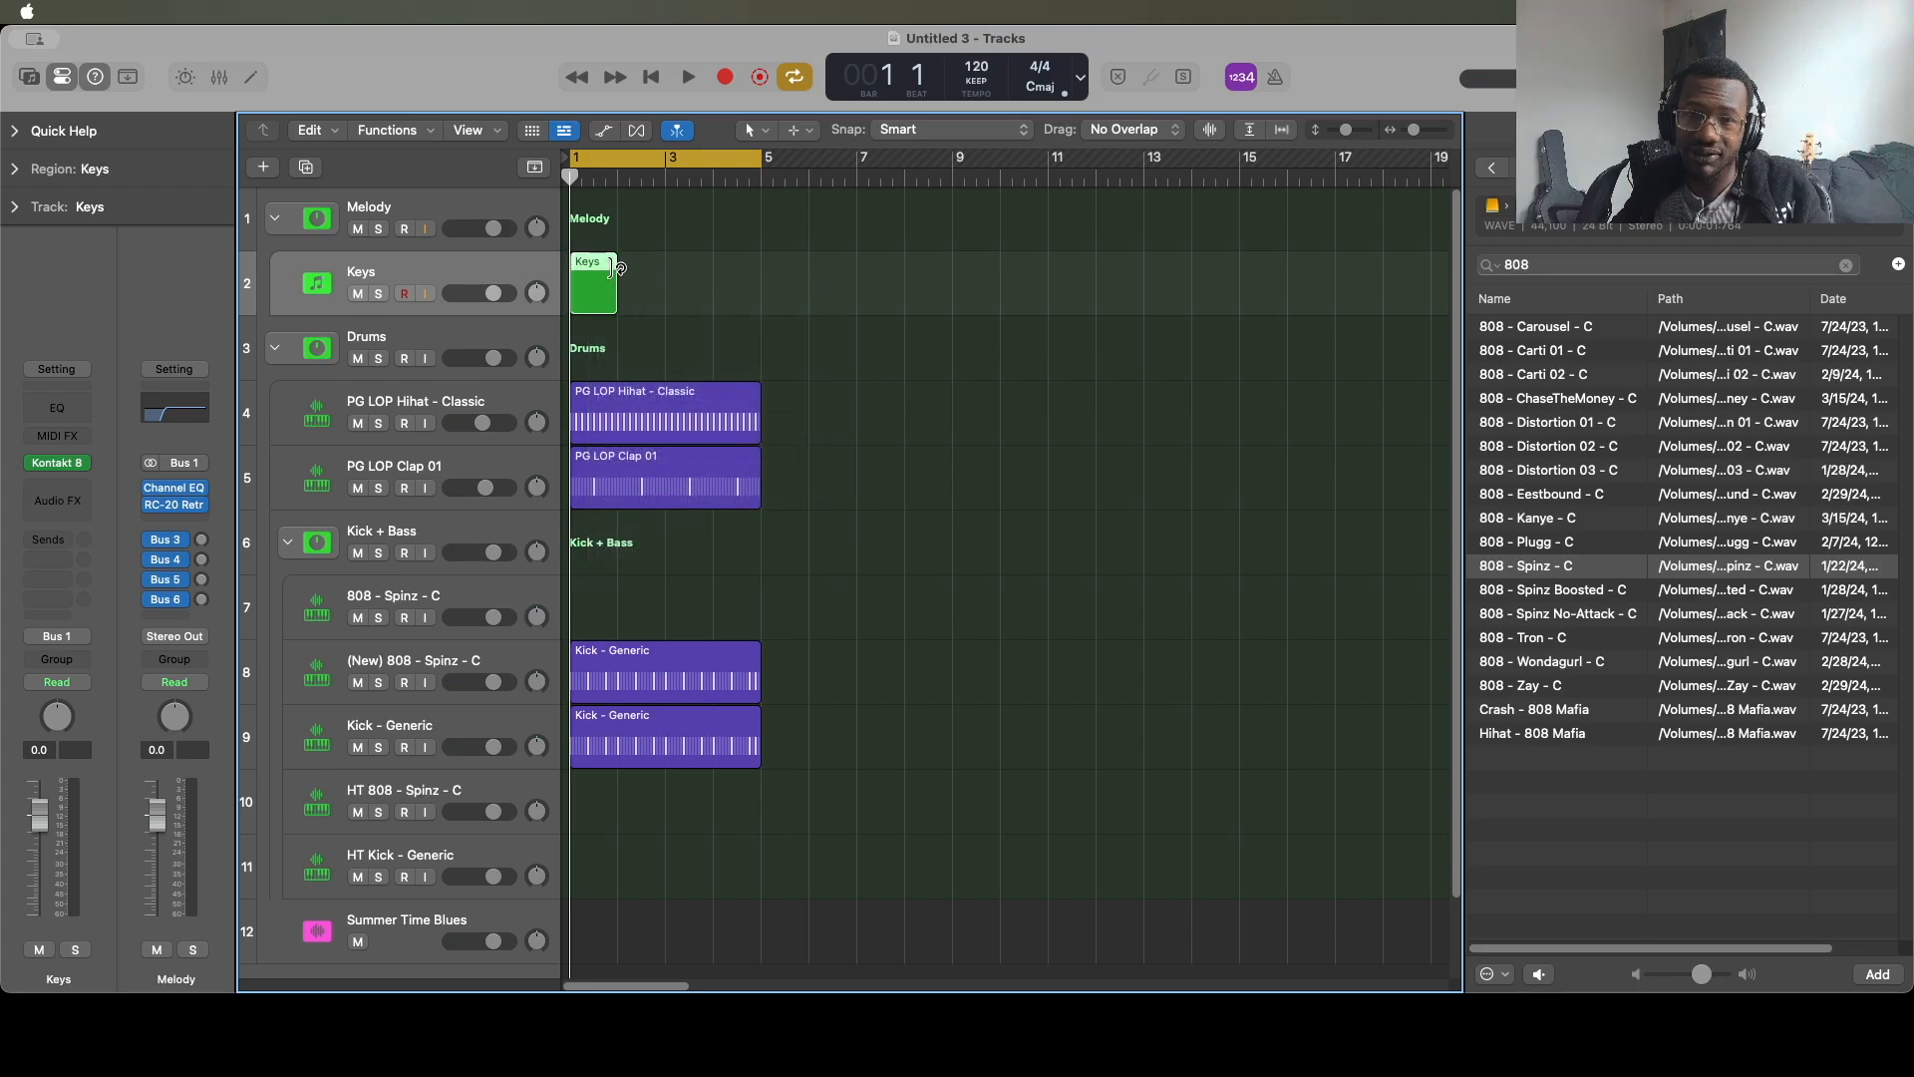
pyautogui.moveTo(613, 307); pyautogui.dragTo(761, 315)
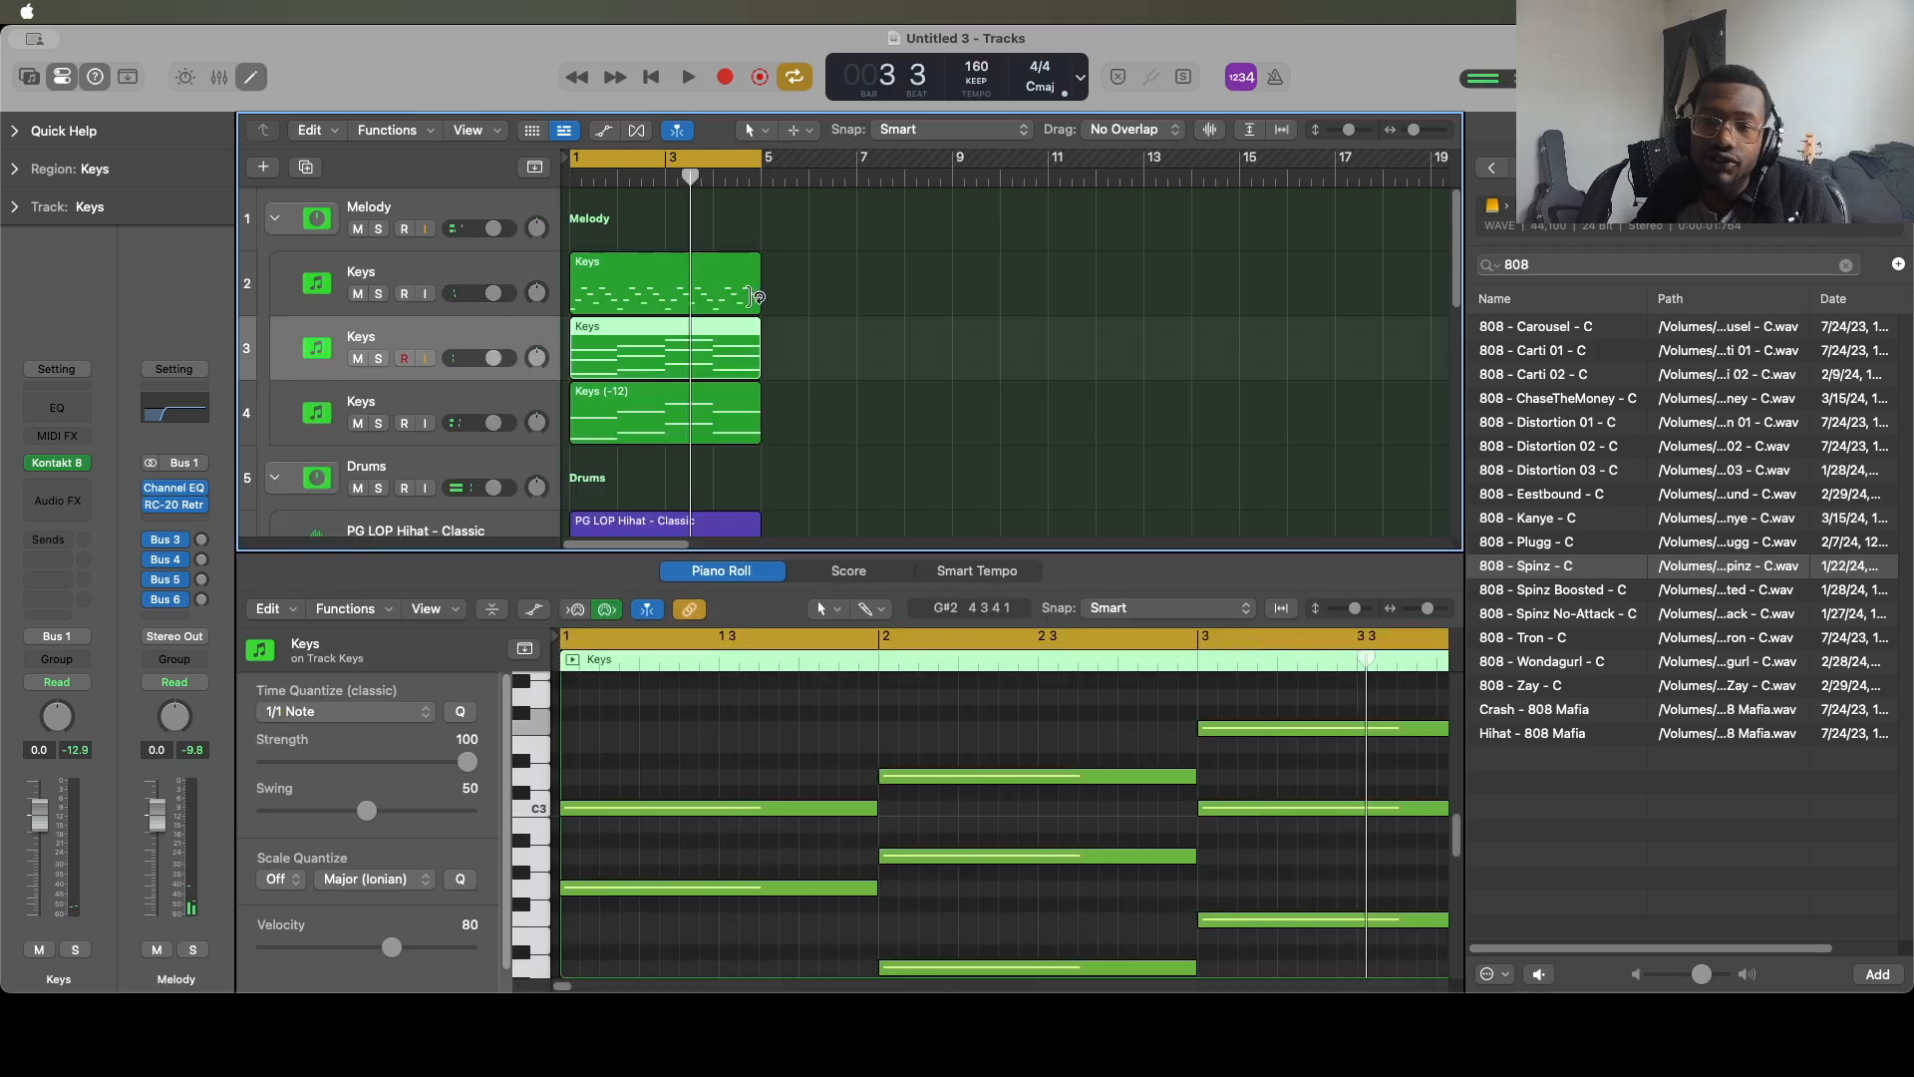
# Select all the melody, drum, 808 and kick regions and repeat them three times so they run to bar 17.
pyautogui.scroll(-5, 768, 468)
pyautogui.scroll(5, 767, 469)
pyautogui.click(867, 377)
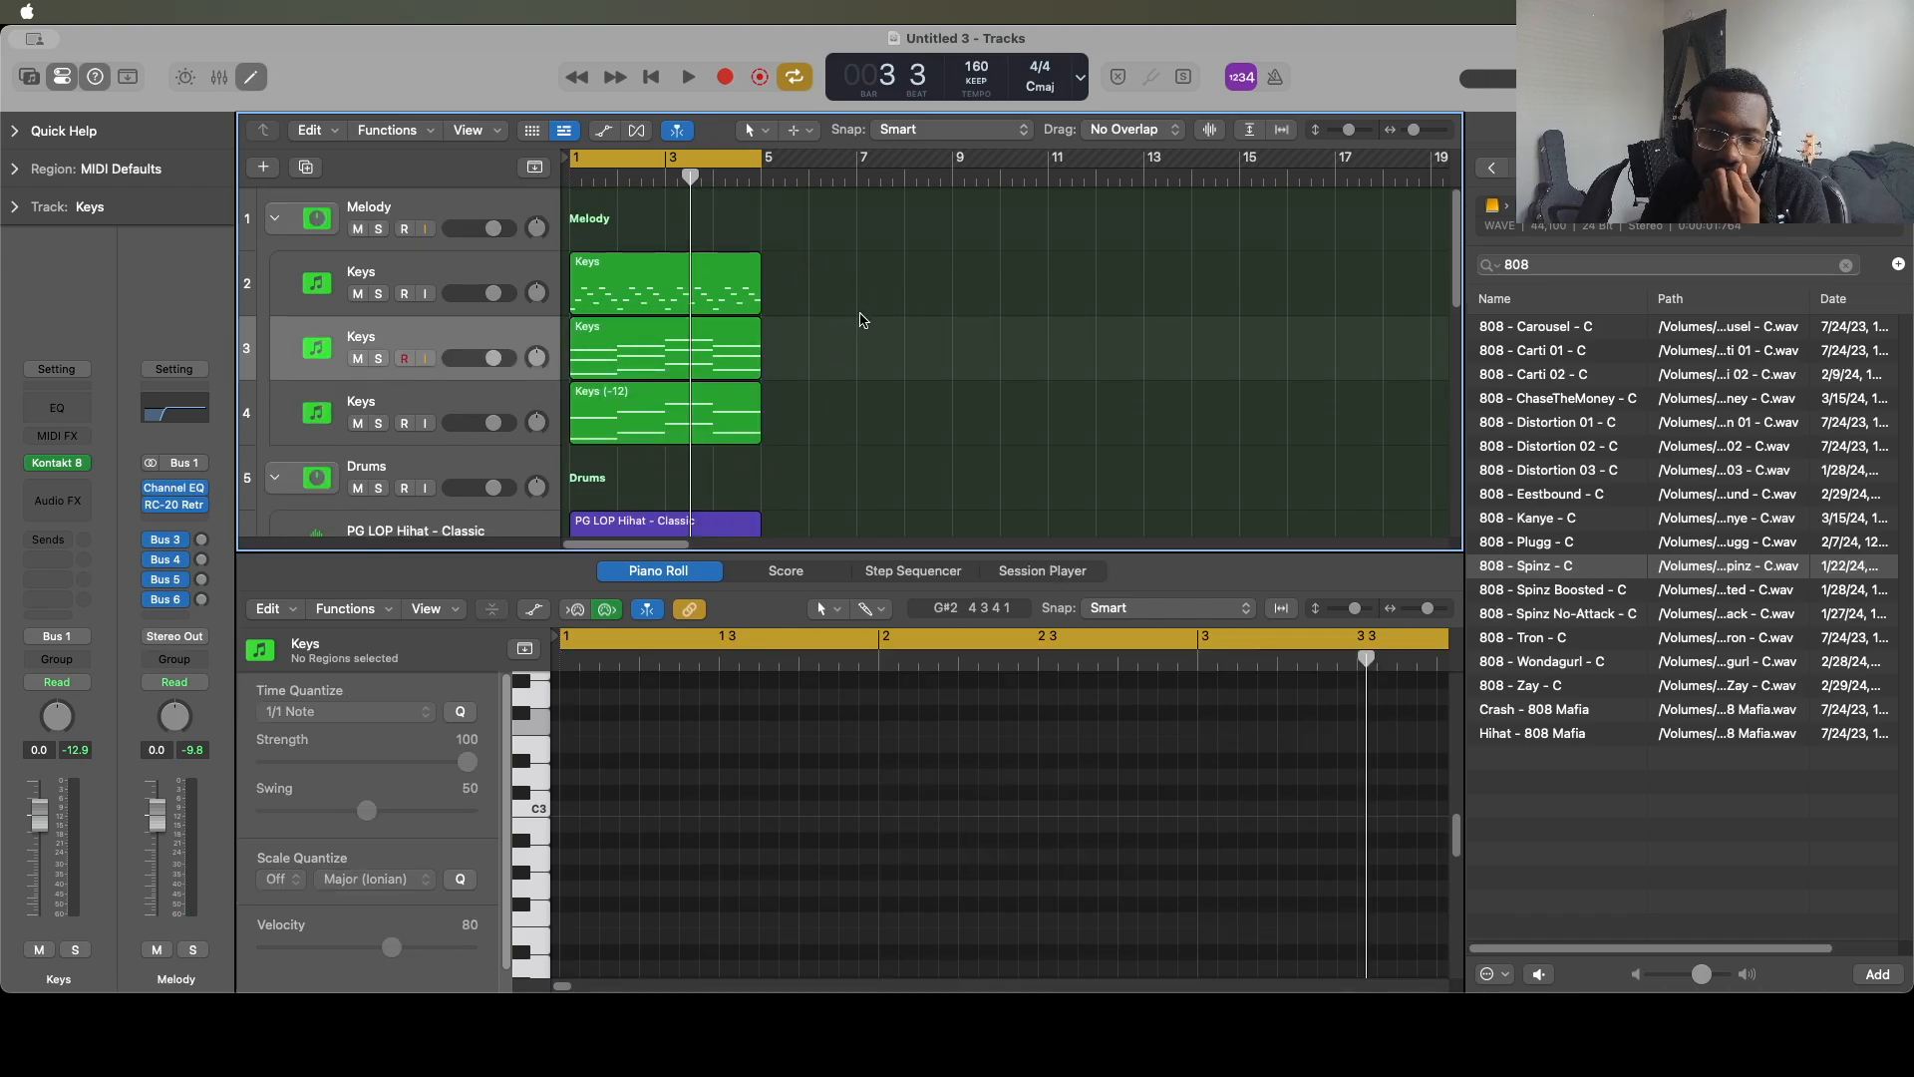
pyautogui.scroll(-5, 863, 399)
pyautogui.moveTo(617, 408); pyautogui.dragTo(676, 142)
pyautogui.press('super+r')
pyautogui.press('super+r')
pyautogui.press('super+r')
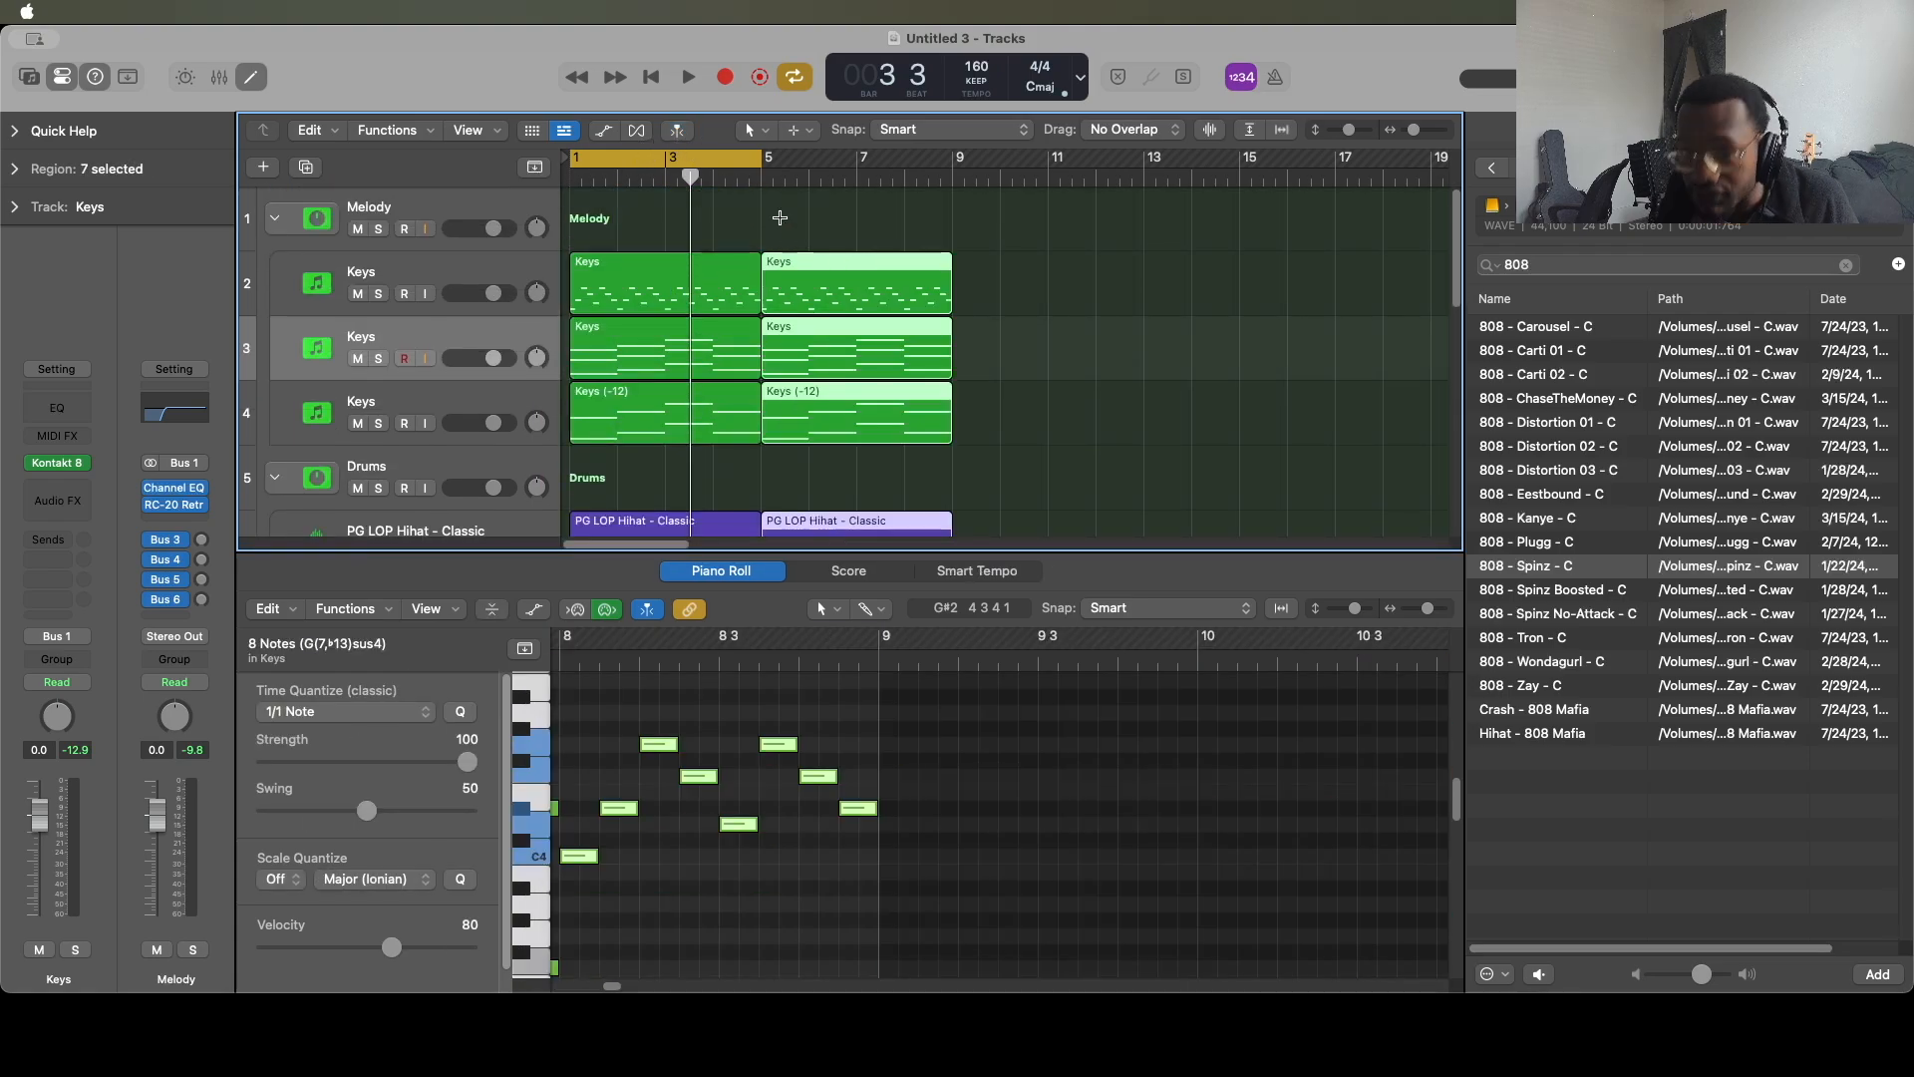
# Delete the hi-hat, clap, 808 and kick regions between bars 1 and 5, keeping only the melody there.
pyautogui.scroll(-10, 720, 394)
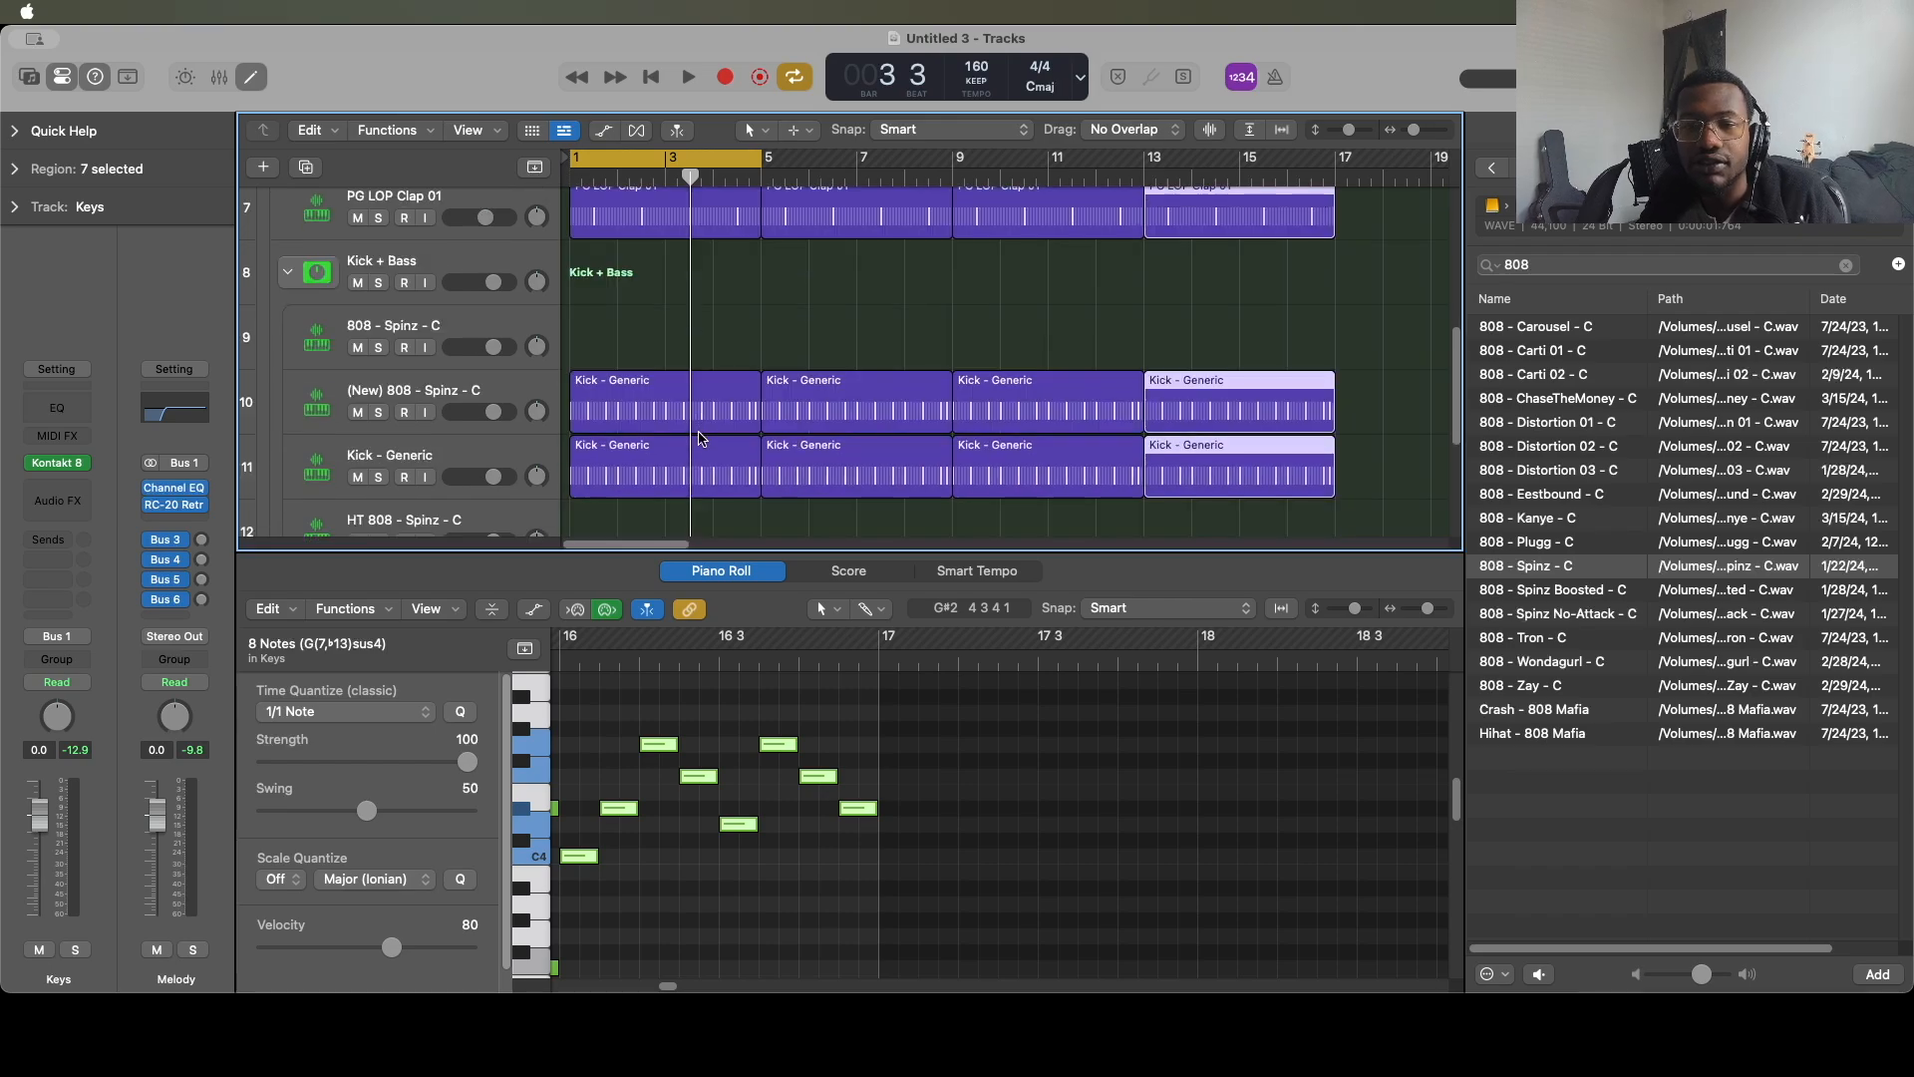
pyautogui.moveTo(668, 486); pyautogui.dragTo(644, 292)
pyautogui.press('Delete')
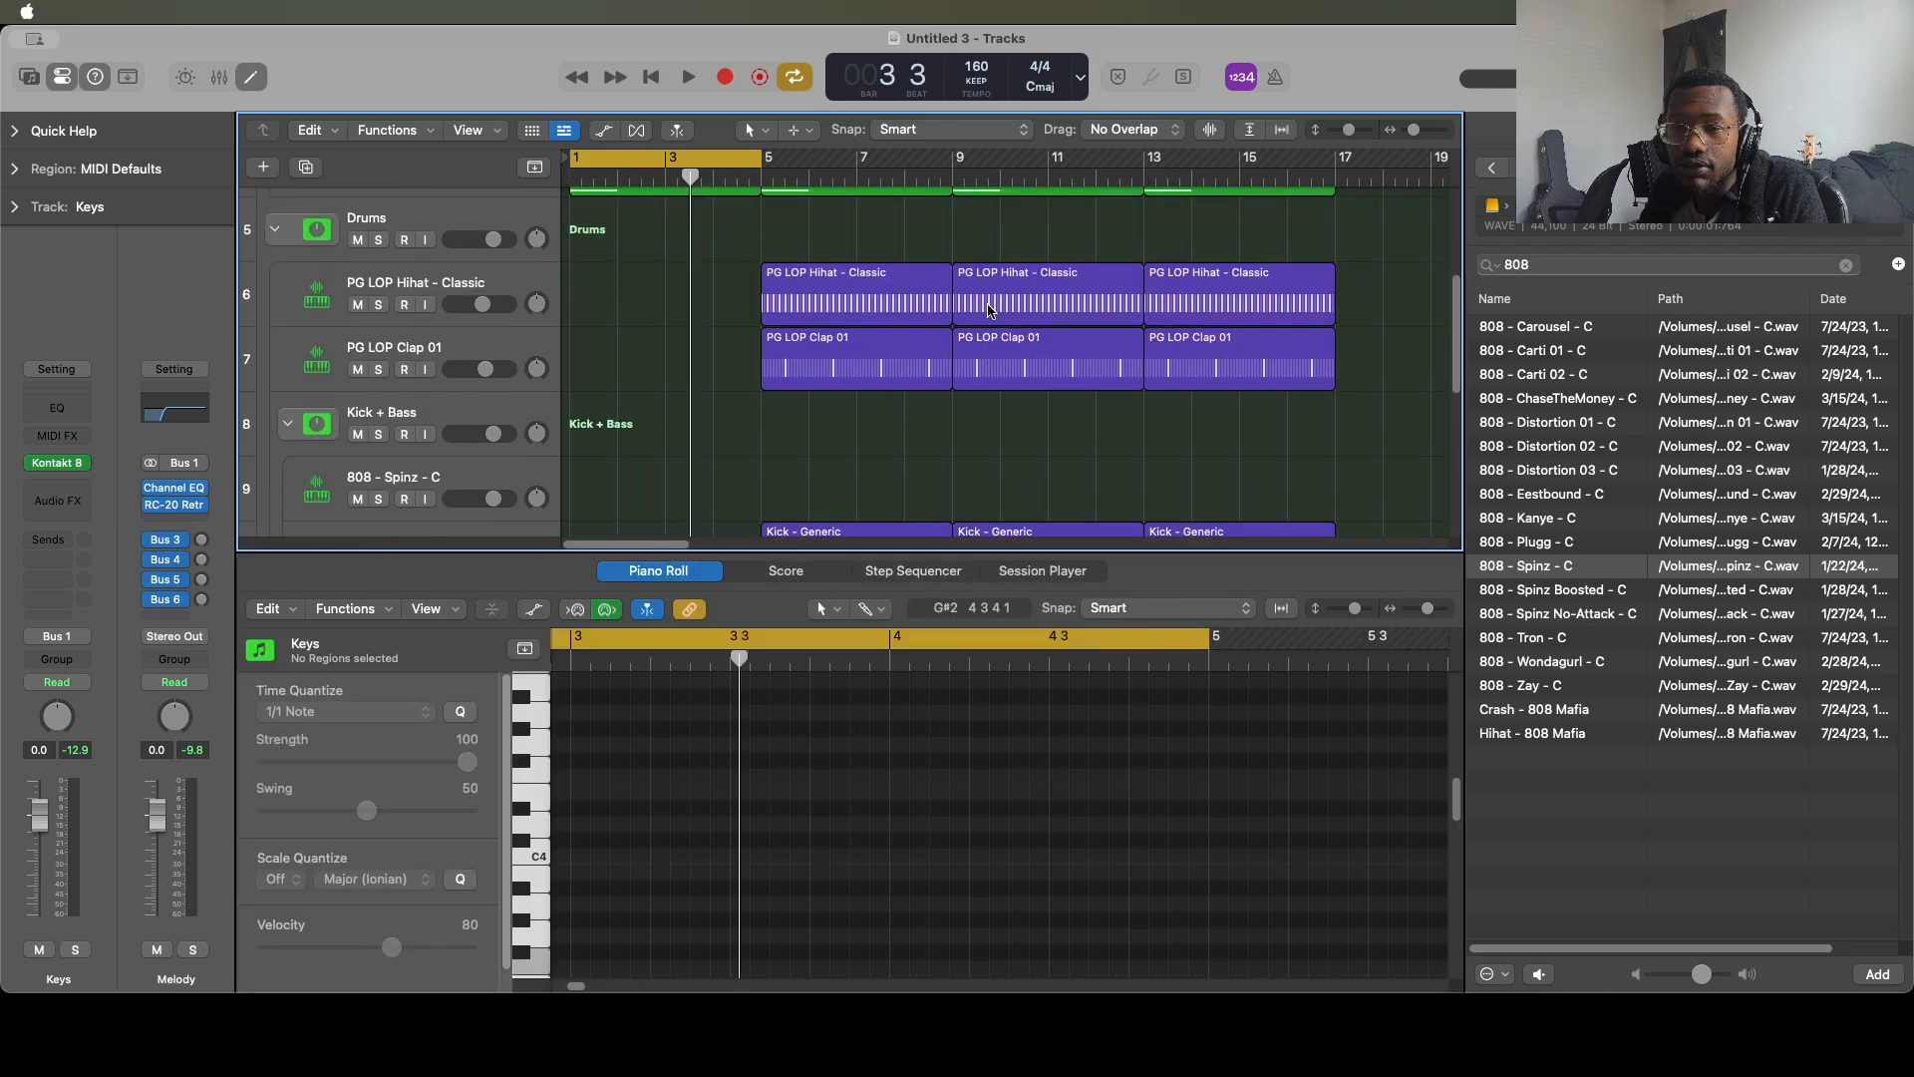
# Delete the regions at bar 9 on the Kick - Generic and PG LOP Hihat - Classic tracks.
pyautogui.moveTo(989, 247); pyautogui.dragTo(1036, 299)
pyautogui.click(1082, 411)
pyautogui.scroll(-5, 1079, 412)
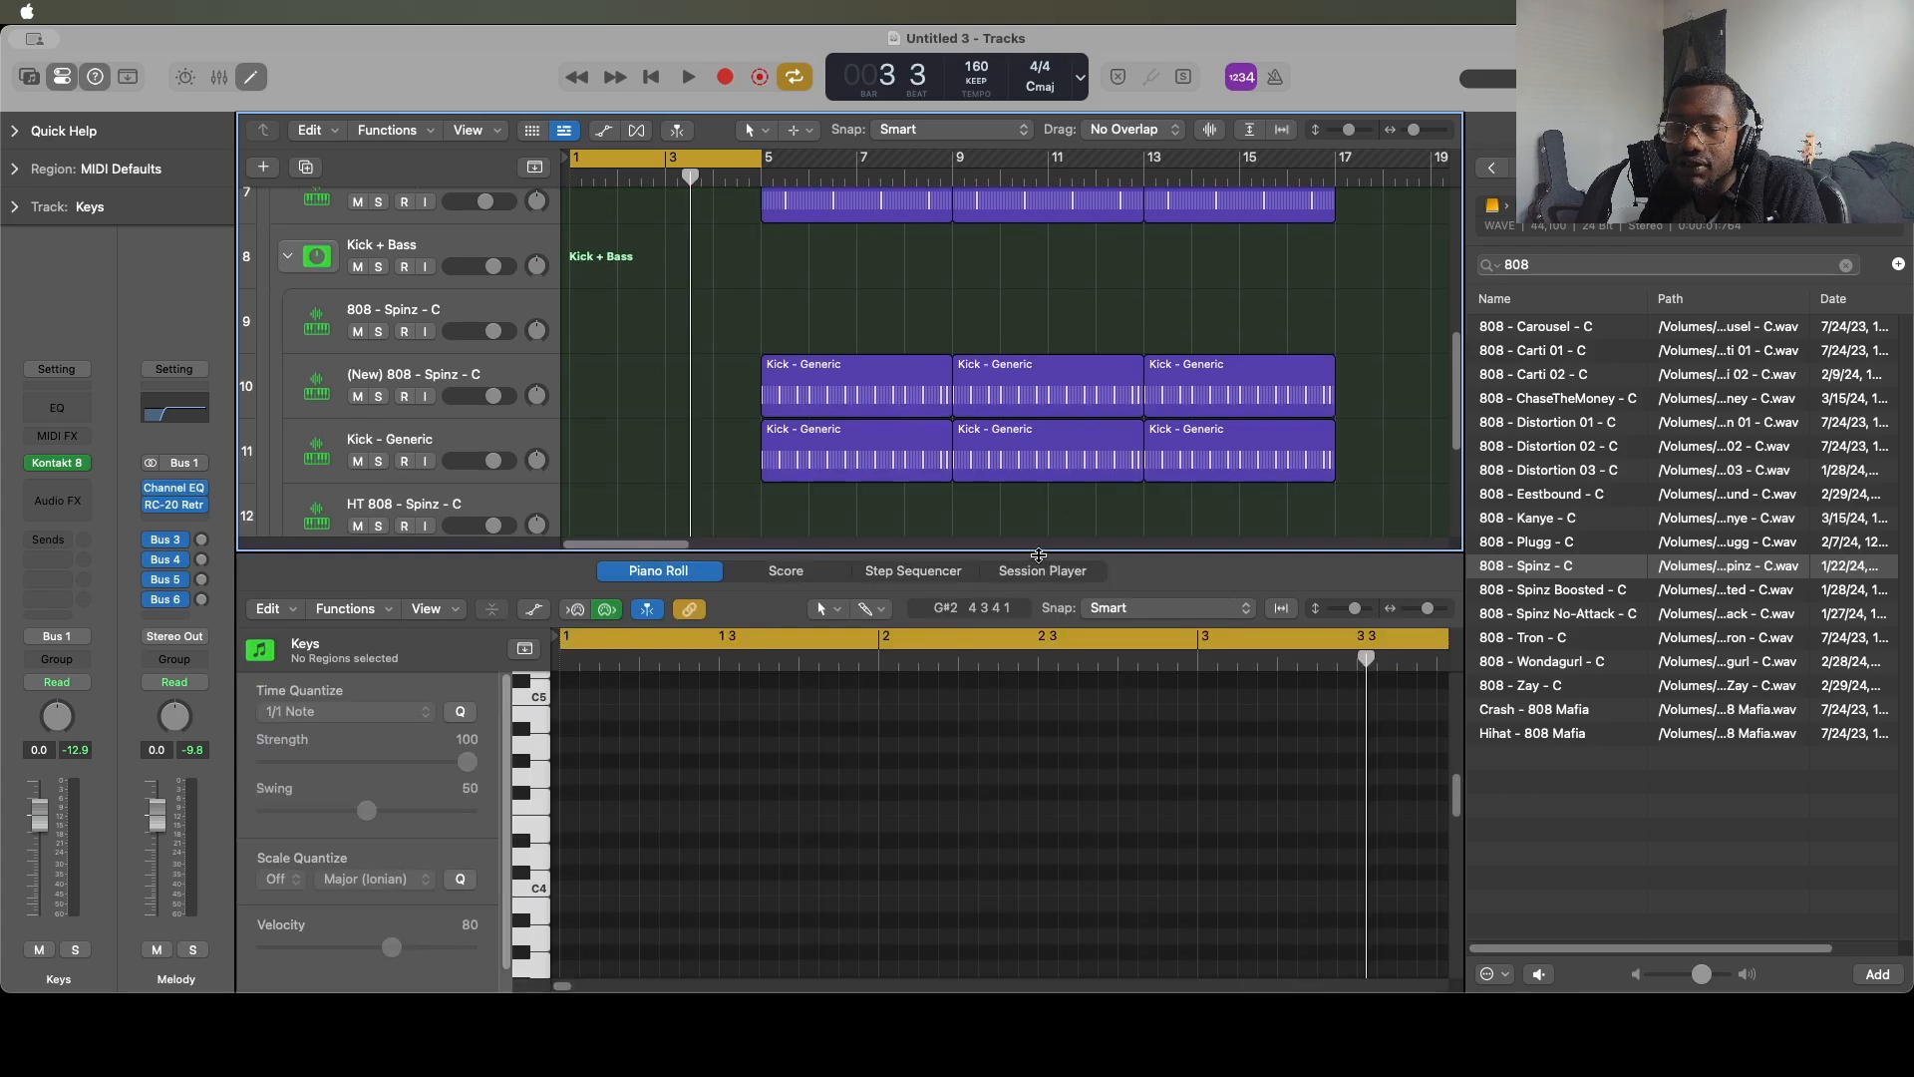
pyautogui.hscroll(10, 1037, 423)
pyautogui.hscroll(-9, 993, 453)
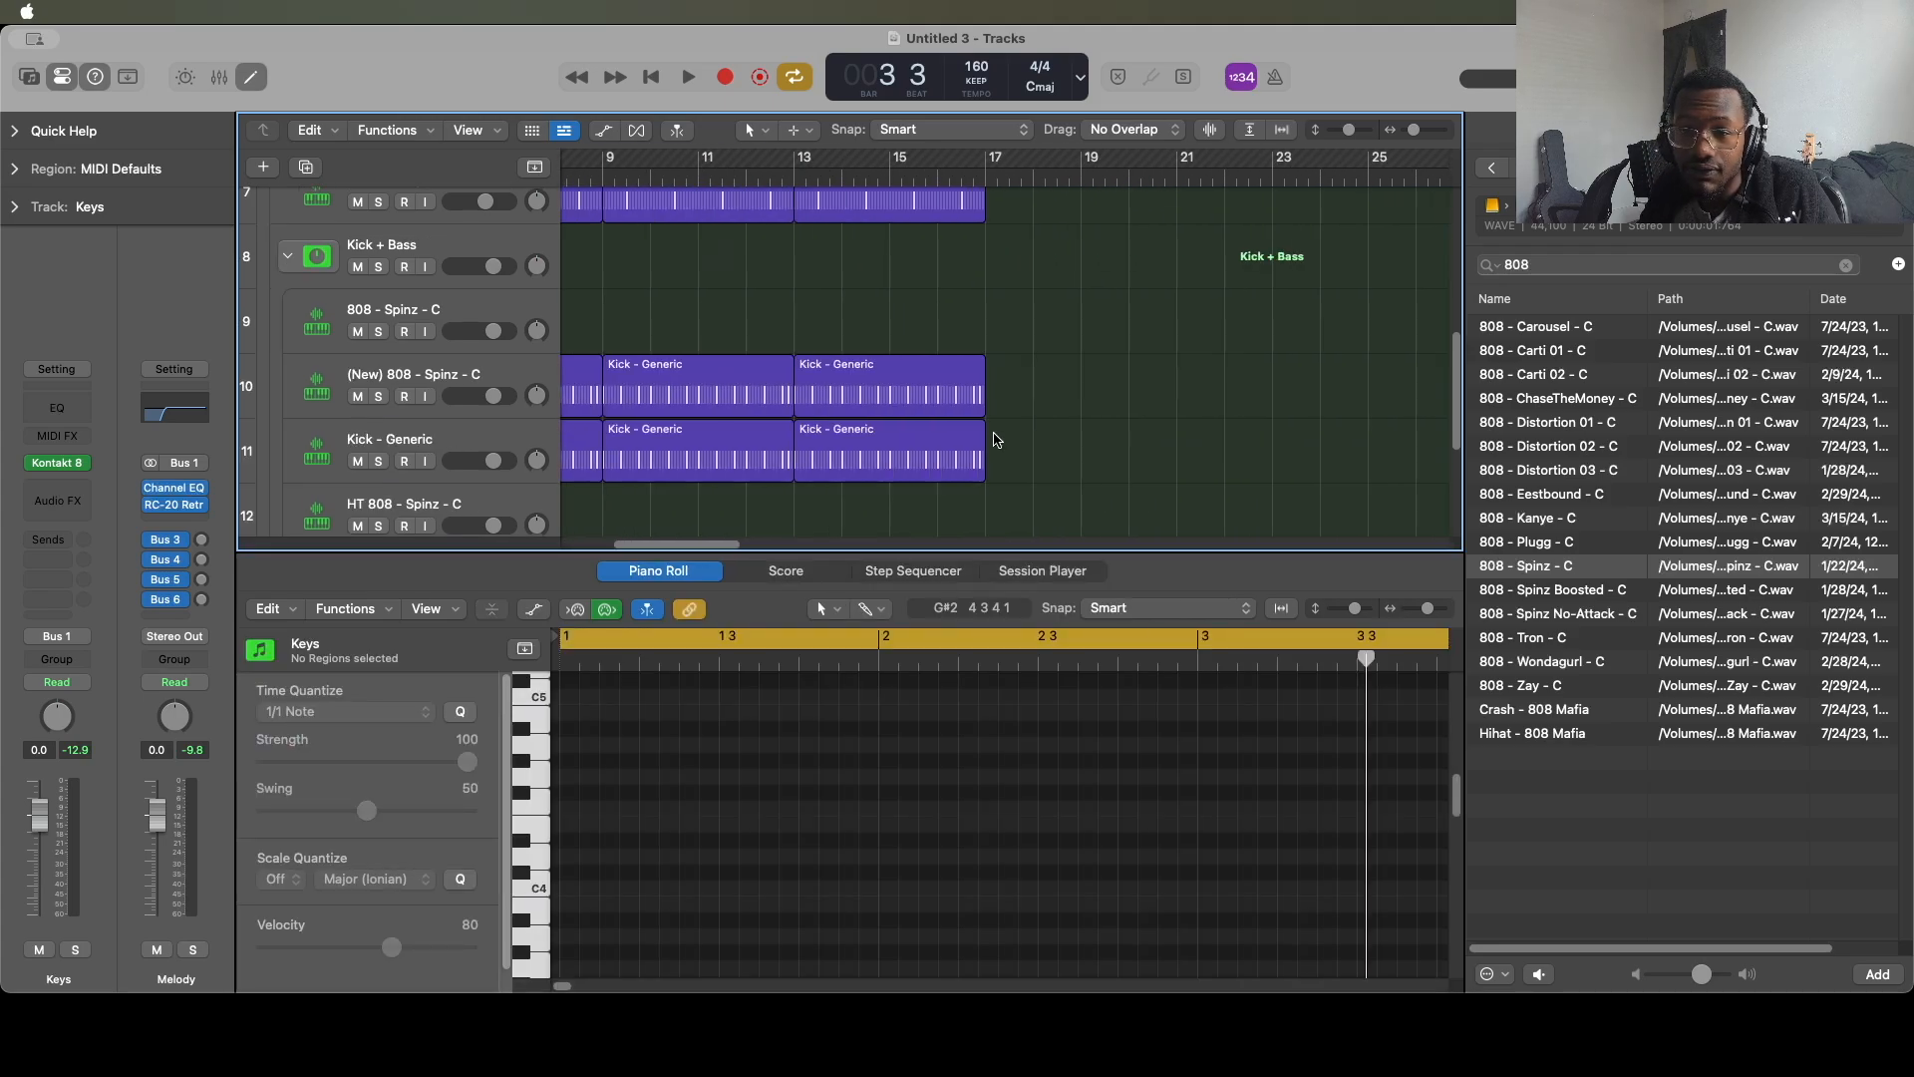
pyautogui.moveTo(963, 513); pyautogui.dragTo(963, 367)
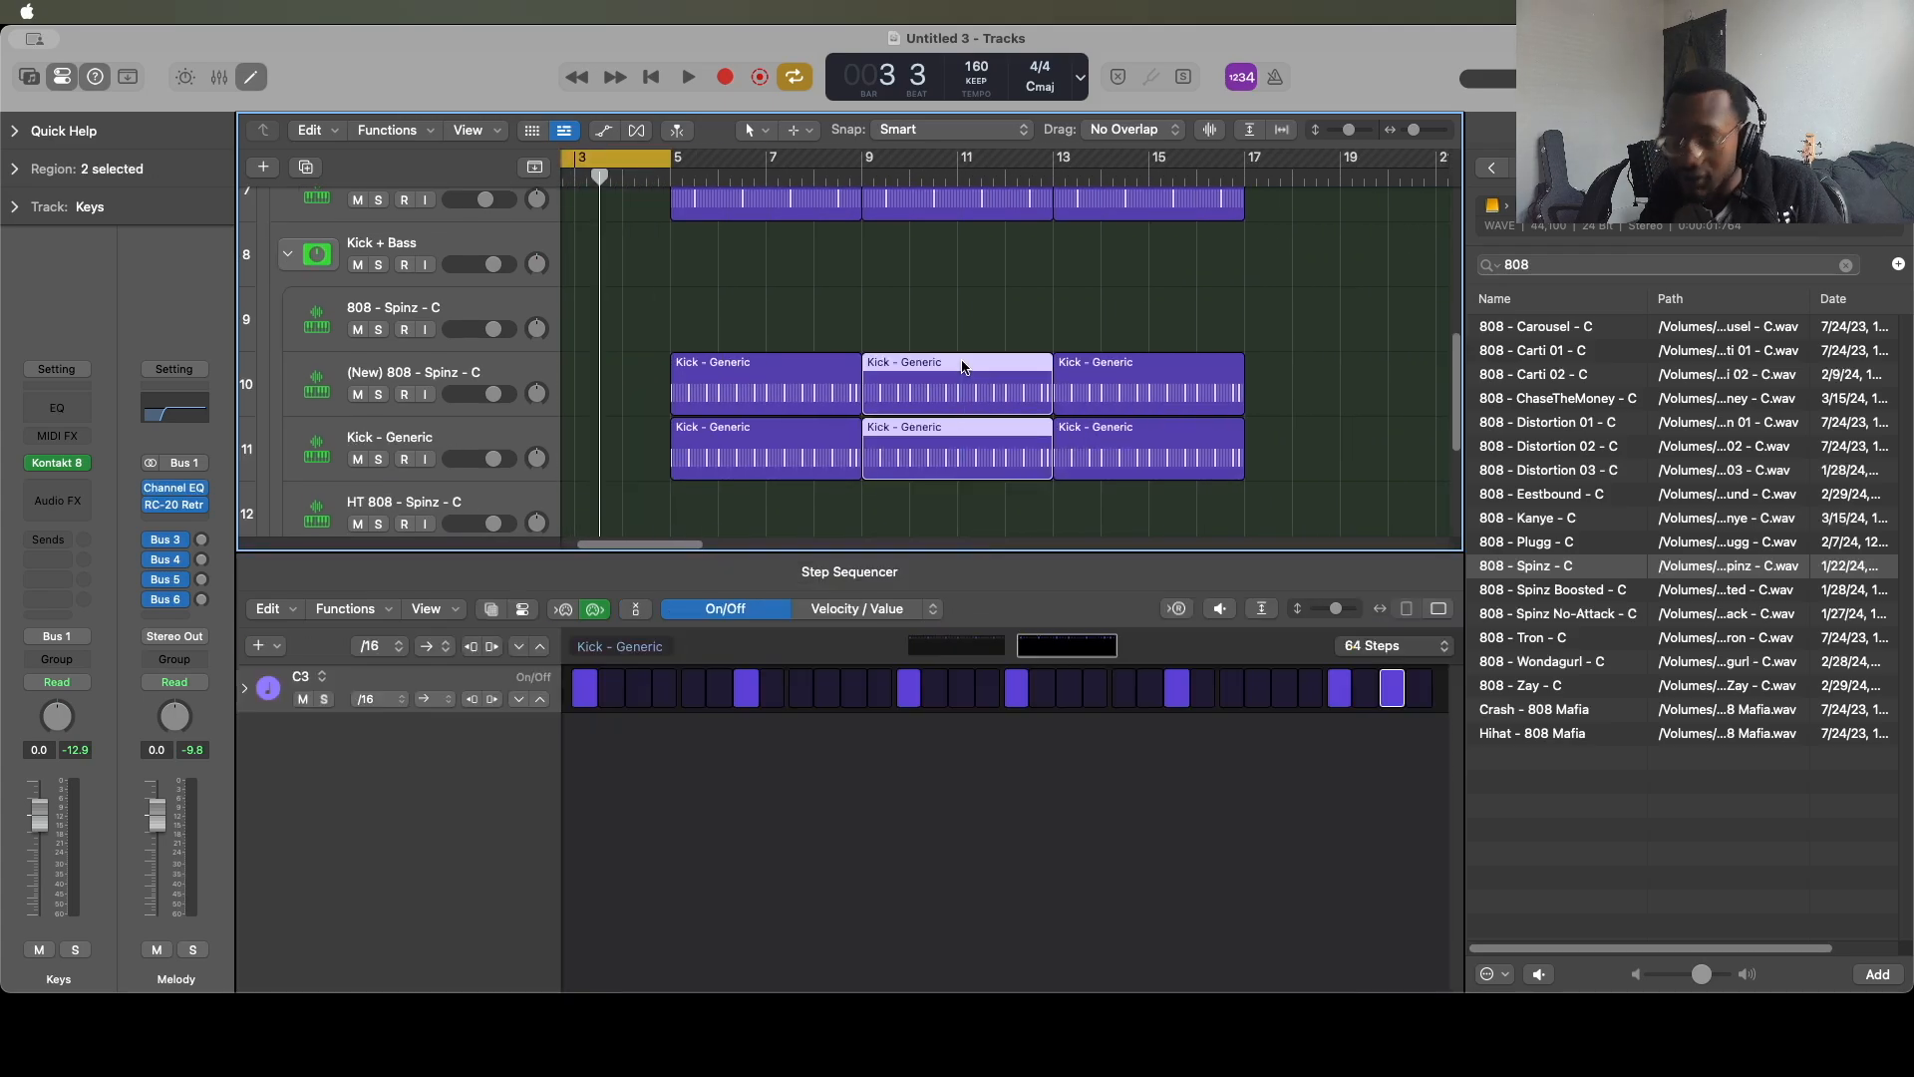
pyautogui.click(966, 509)
pyautogui.click(944, 458)
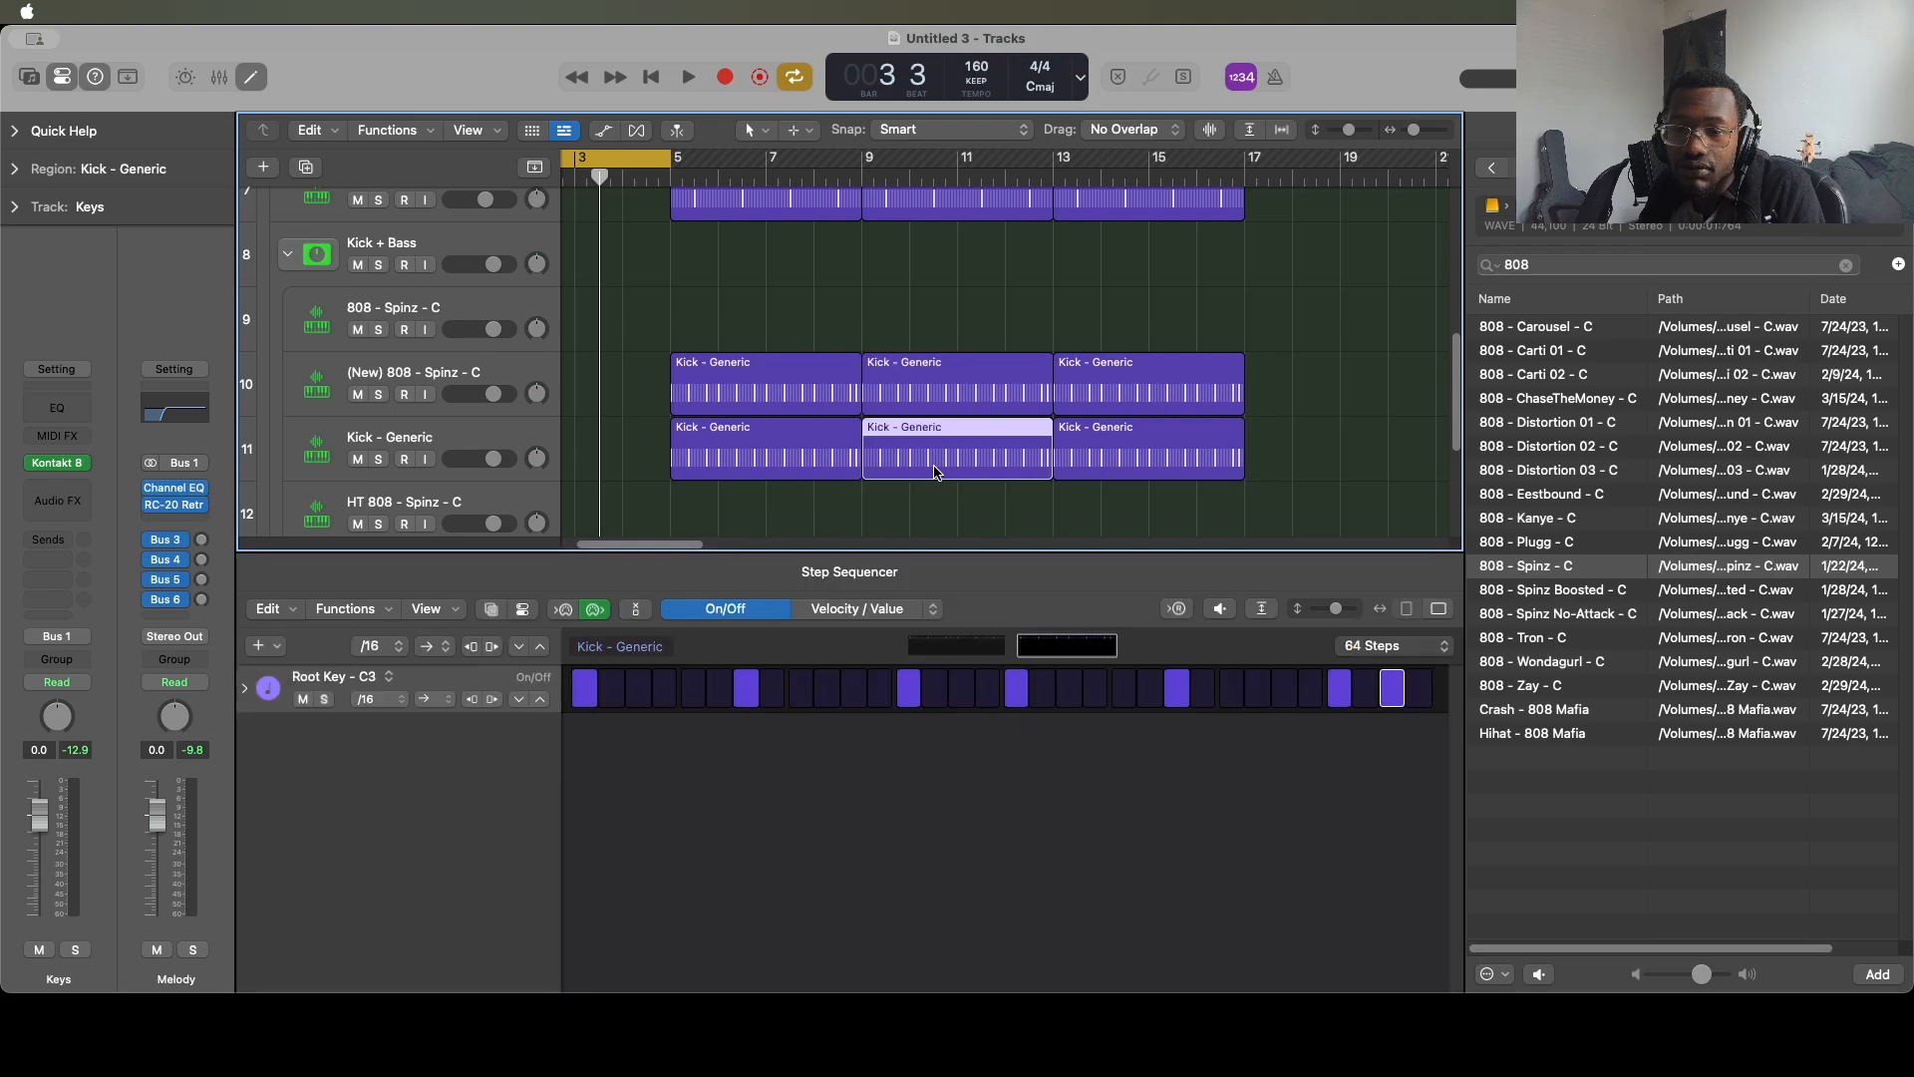
pyautogui.press('Delete')
pyautogui.scroll(3, 970, 449)
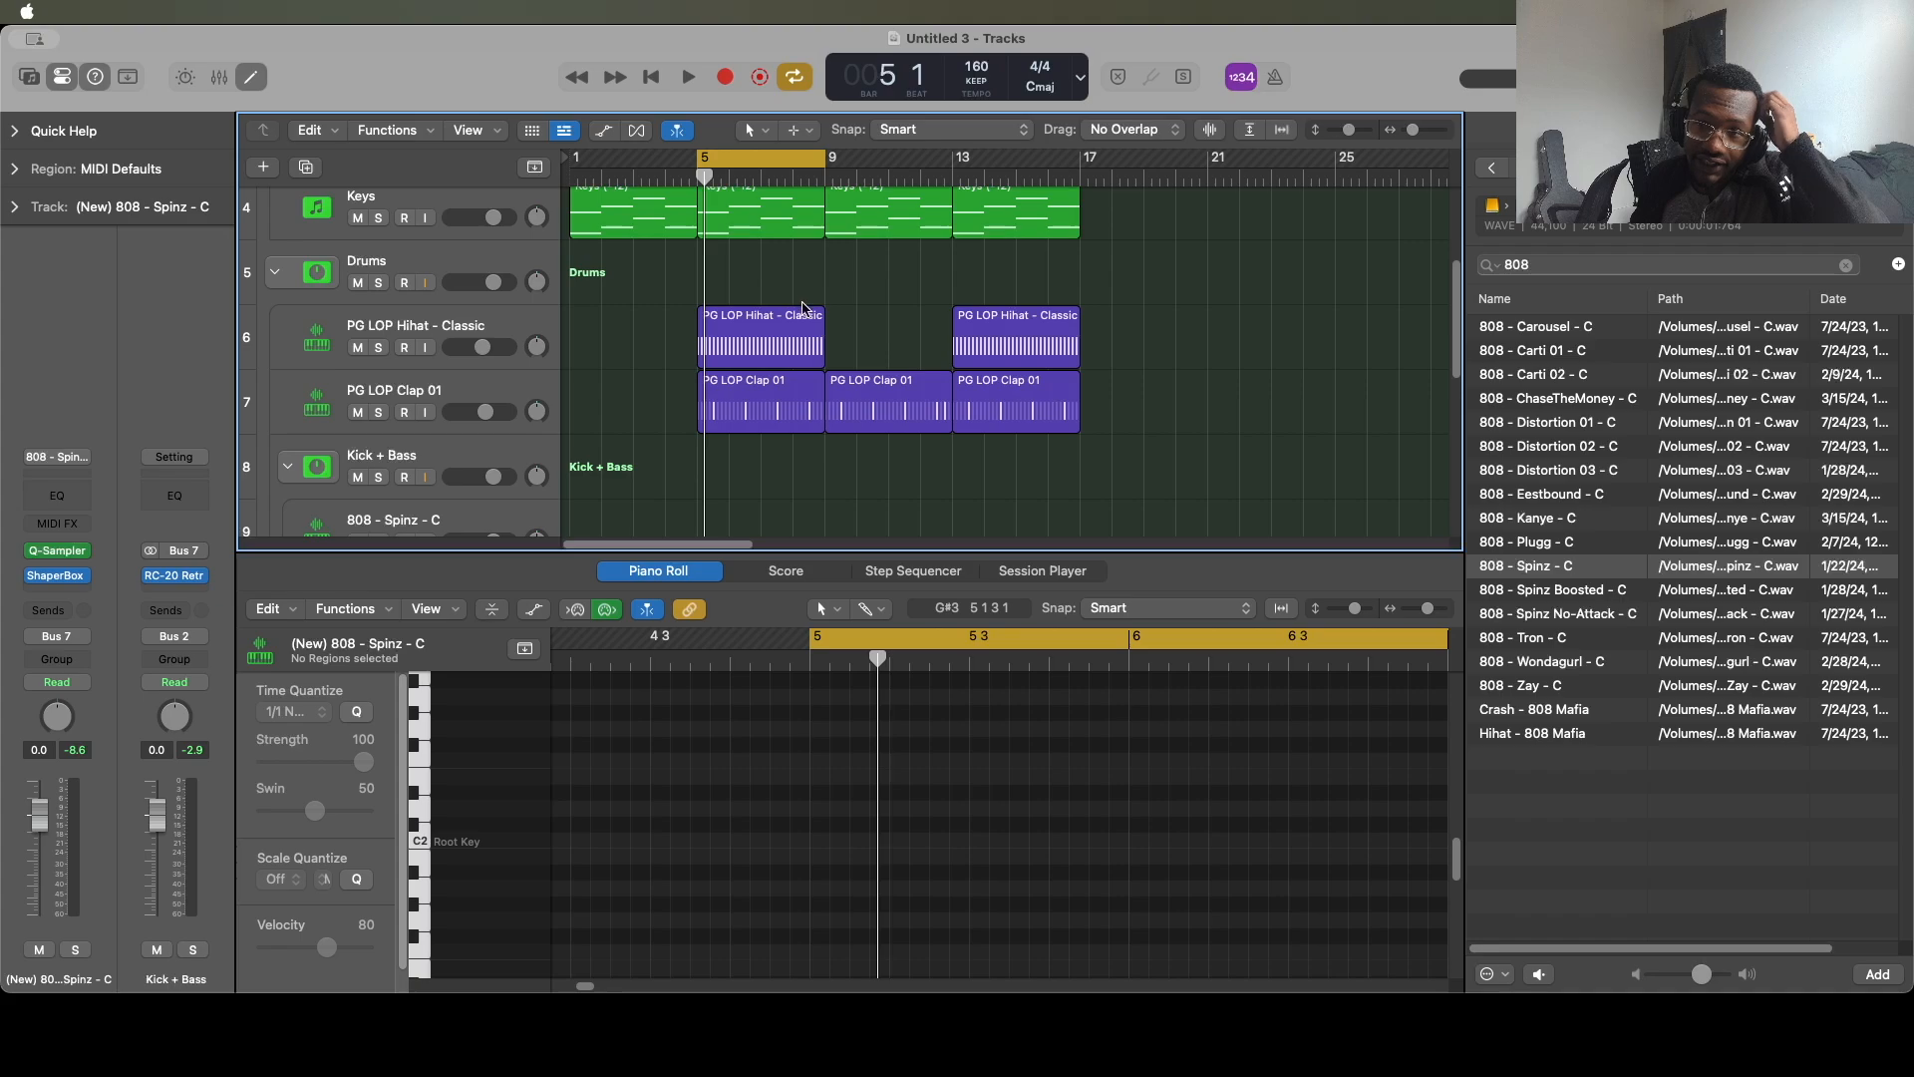
pyautogui.scroll(3, 802, 308)
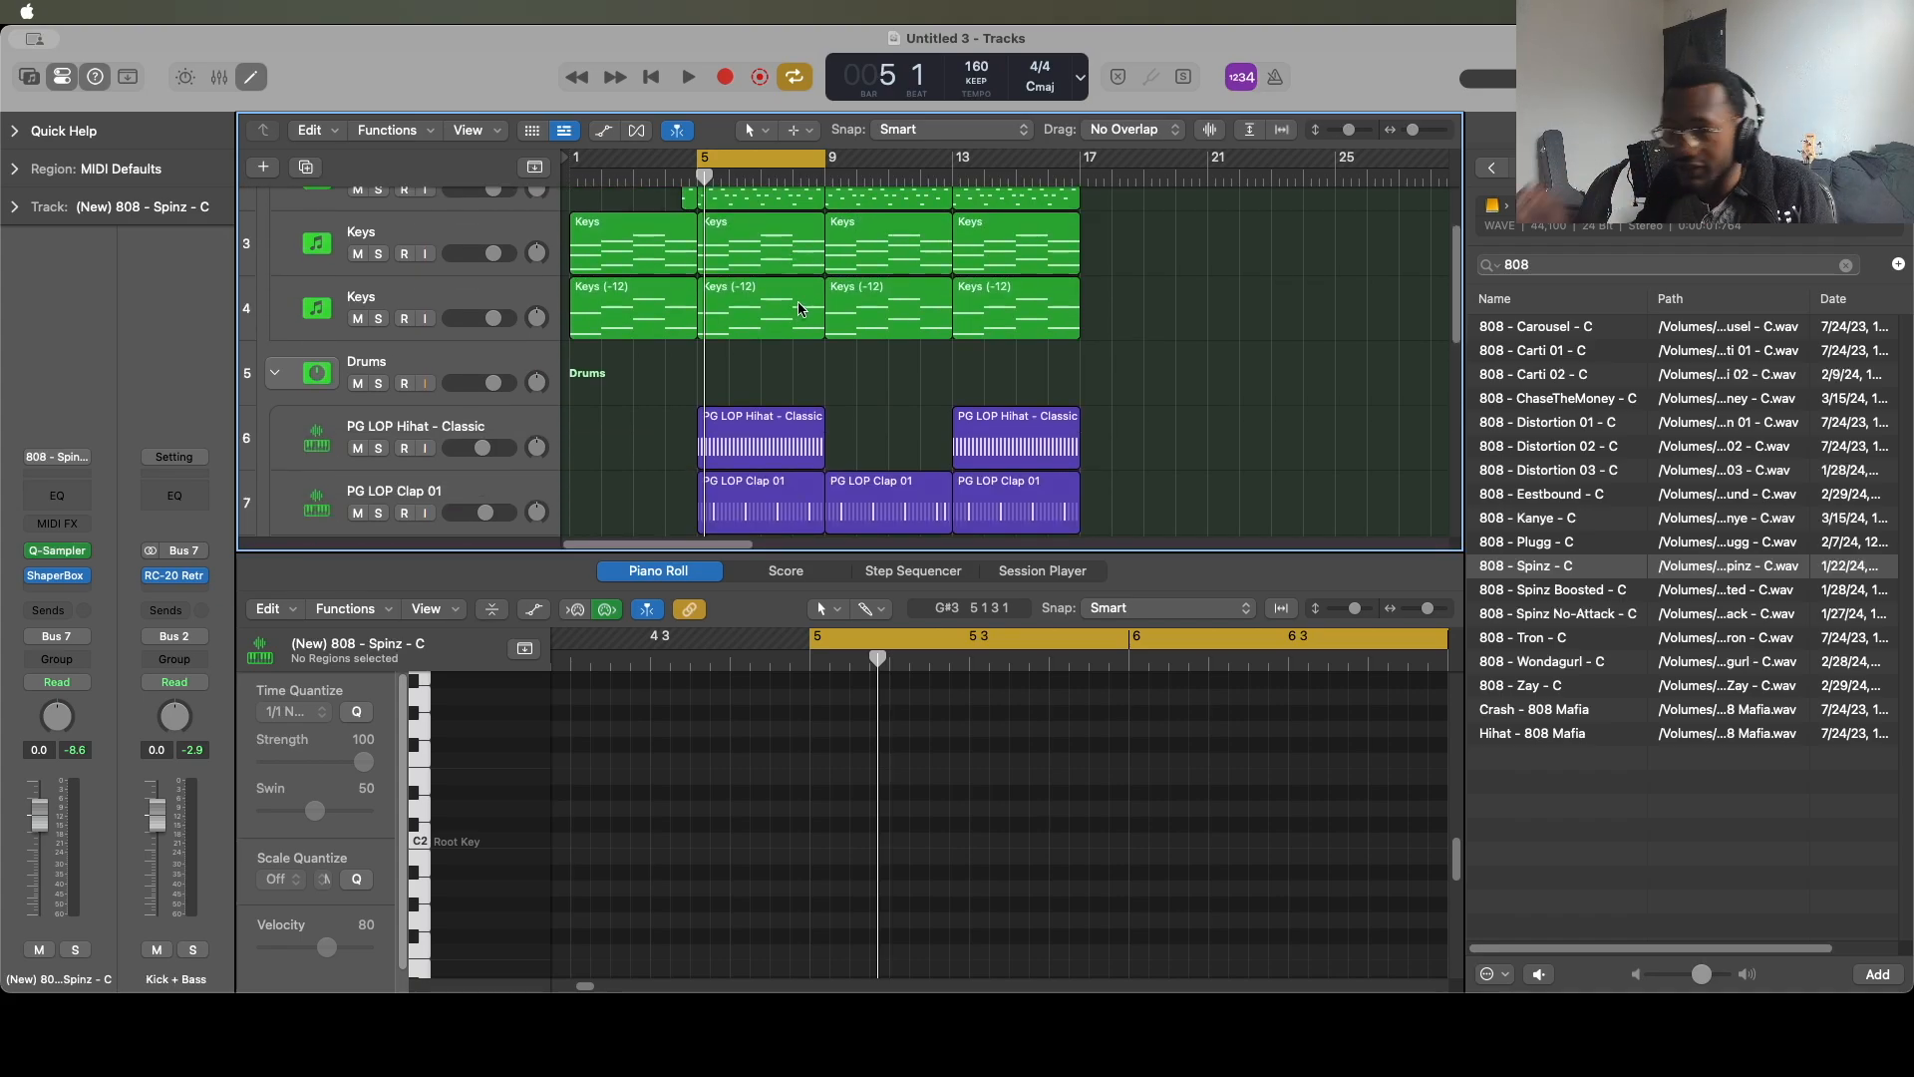
pyautogui.scroll(2, 823, 309)
pyautogui.scroll(-1, 849, 317)
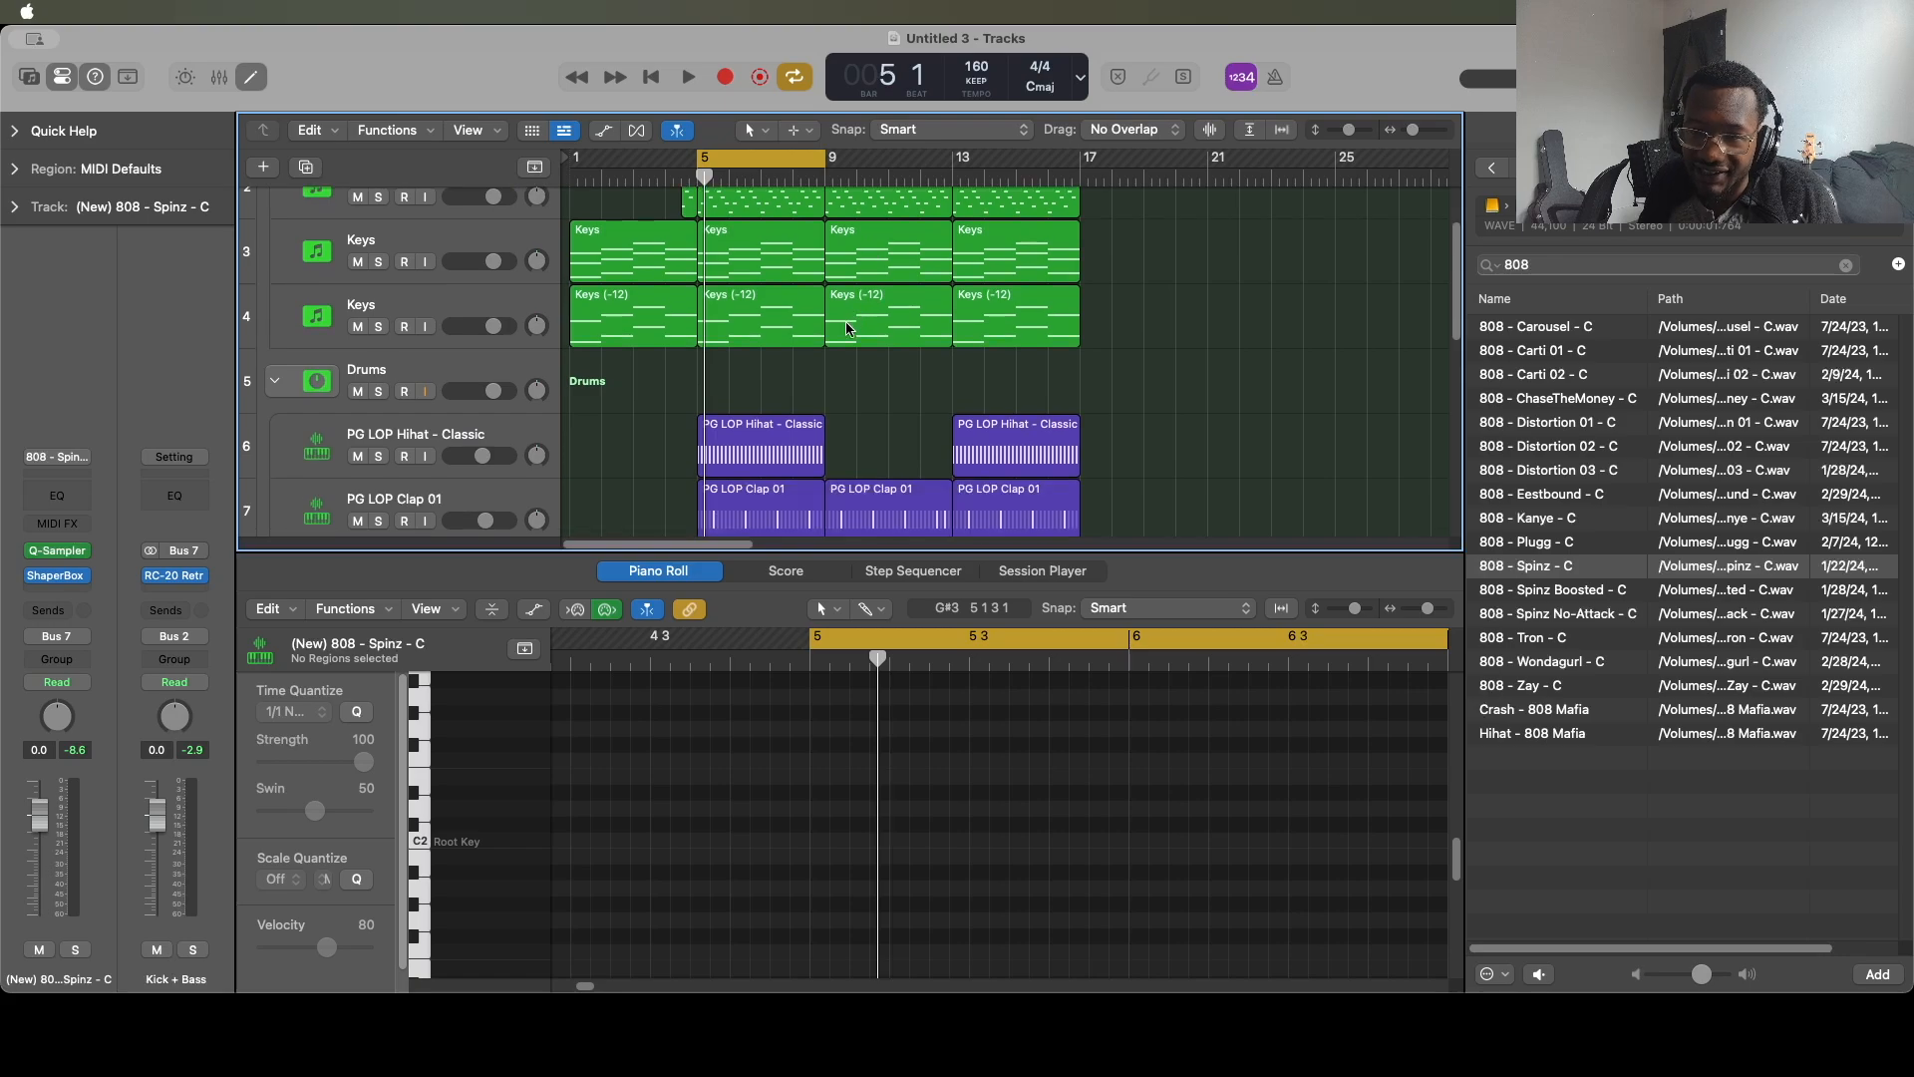
pyautogui.scroll(1, 761, 390)
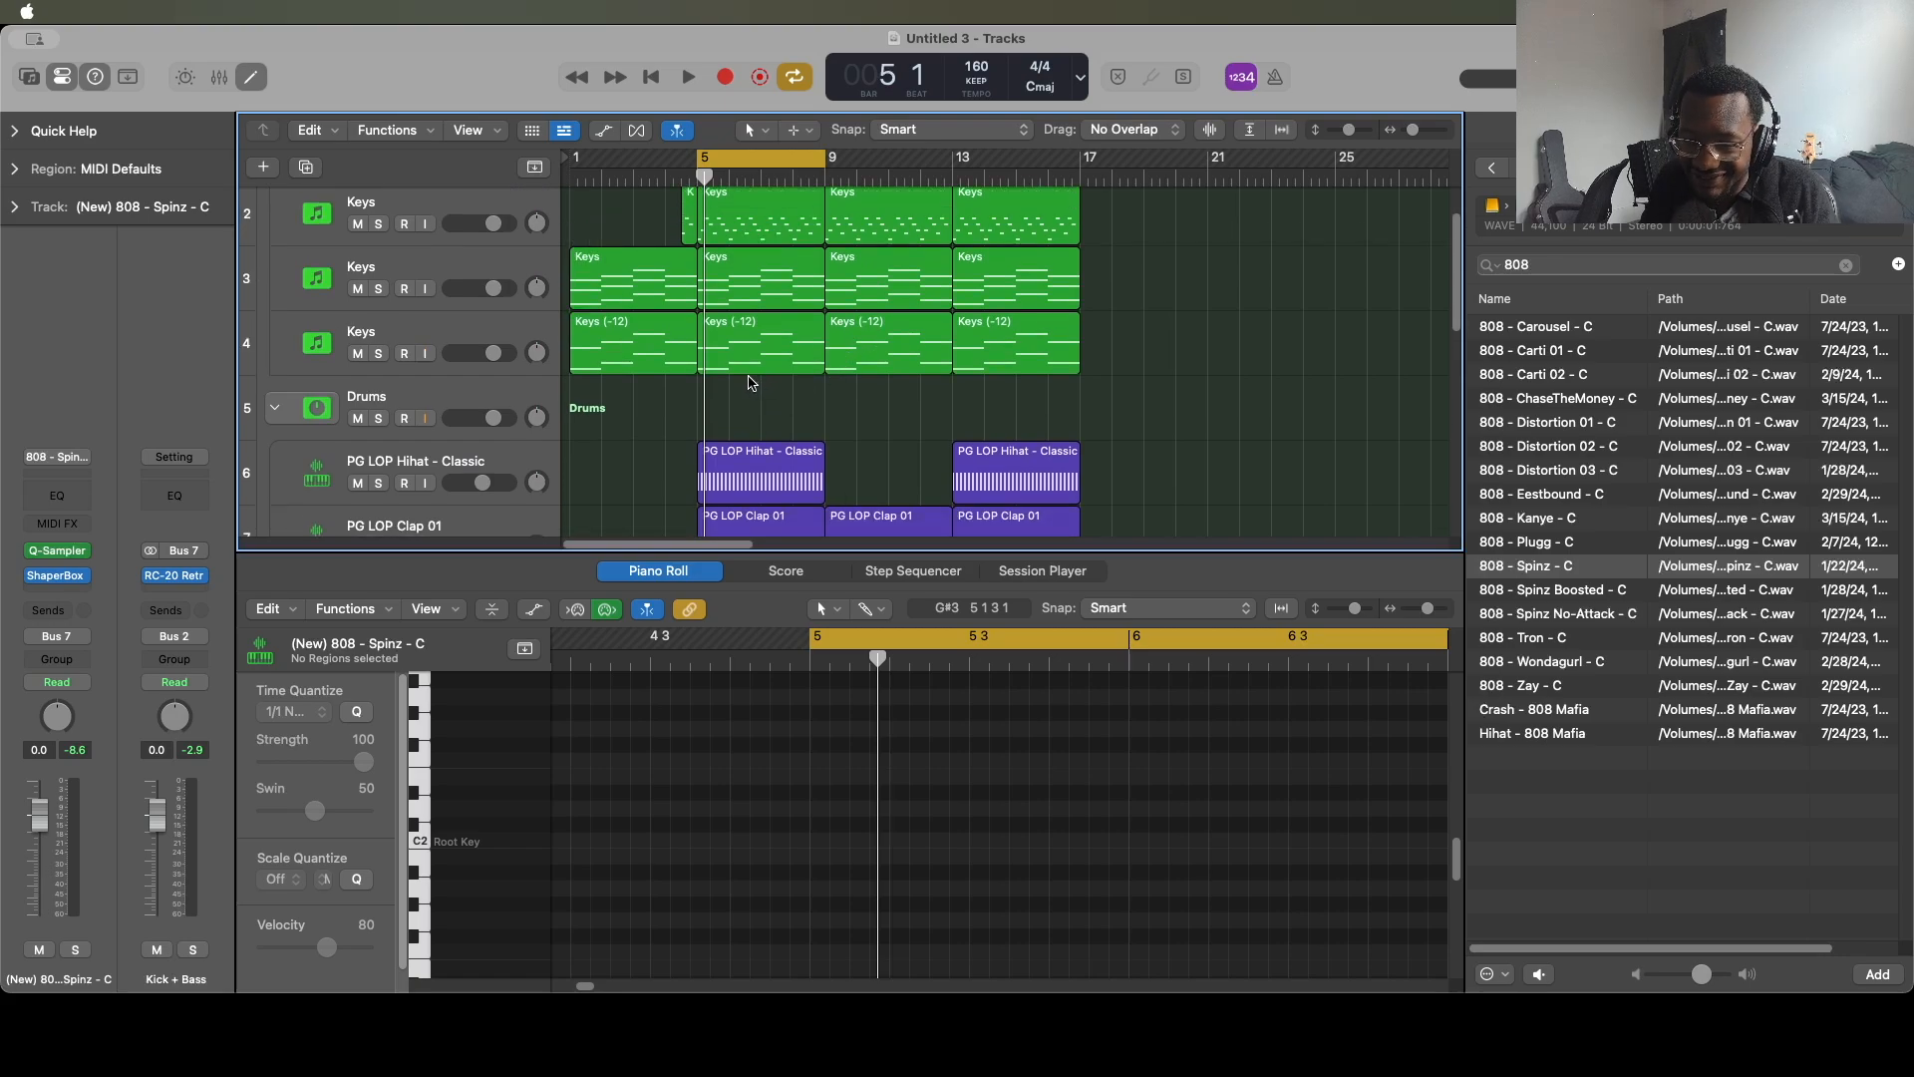
pyautogui.scroll(-5, 746, 383)
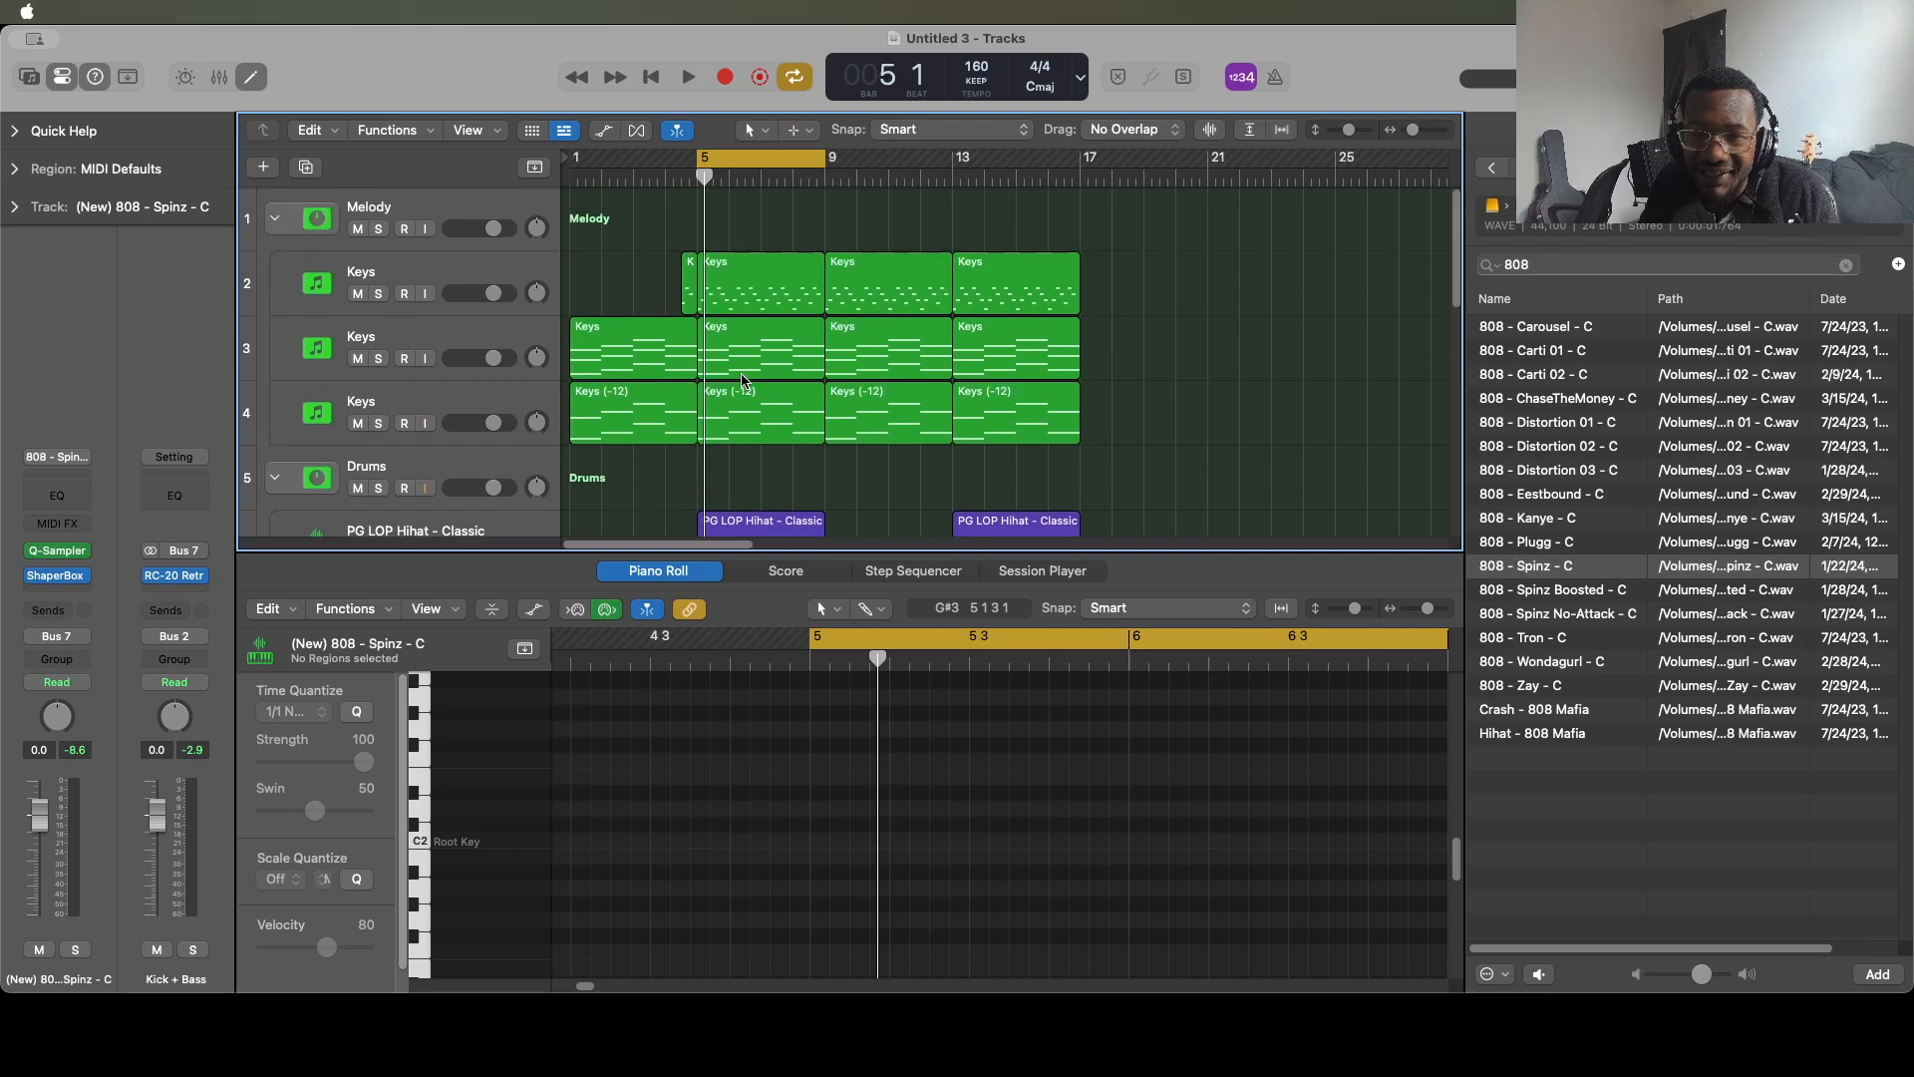
pyautogui.scroll(3, 741, 382)
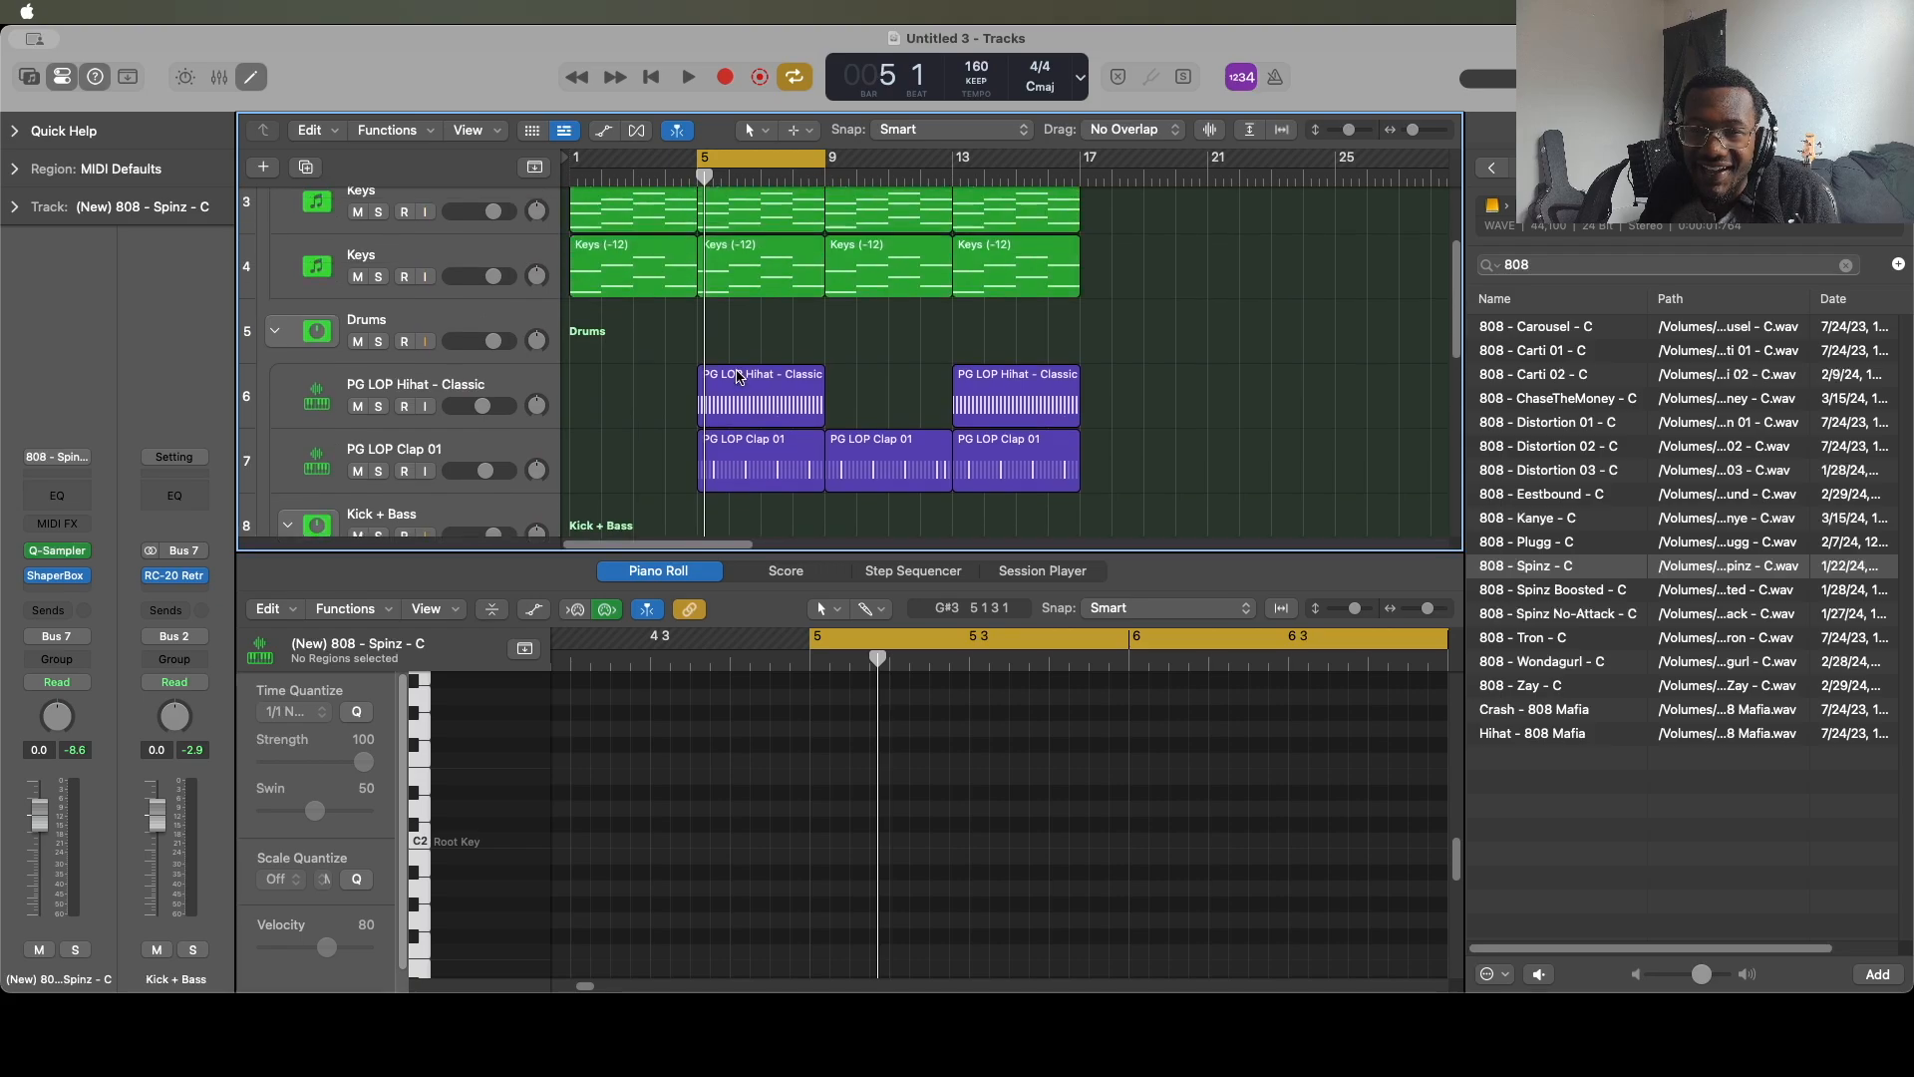
# Turn off the cycle range and convert the bar 5 pattern region on the (New) 808 track to a MIDI region.
pyautogui.click(760, 151)
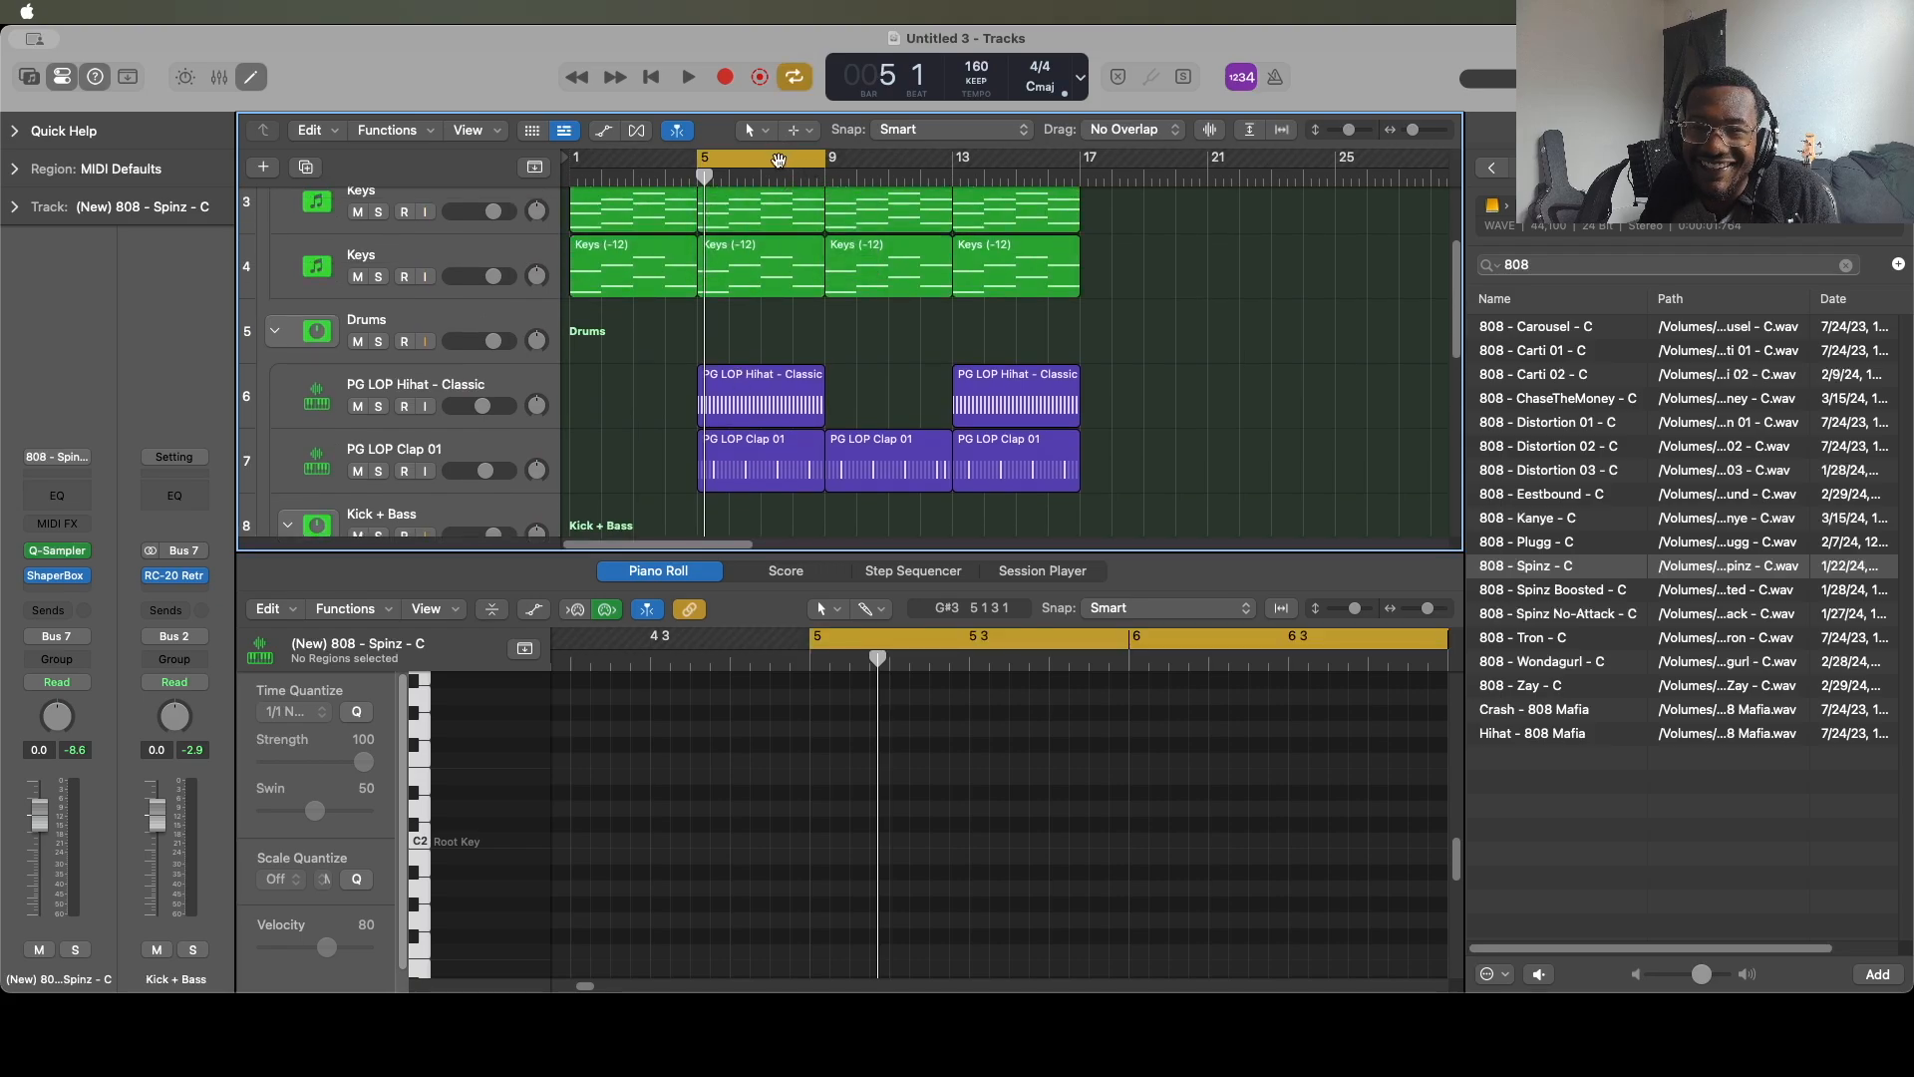
pyautogui.scroll(-3, 789, 343)
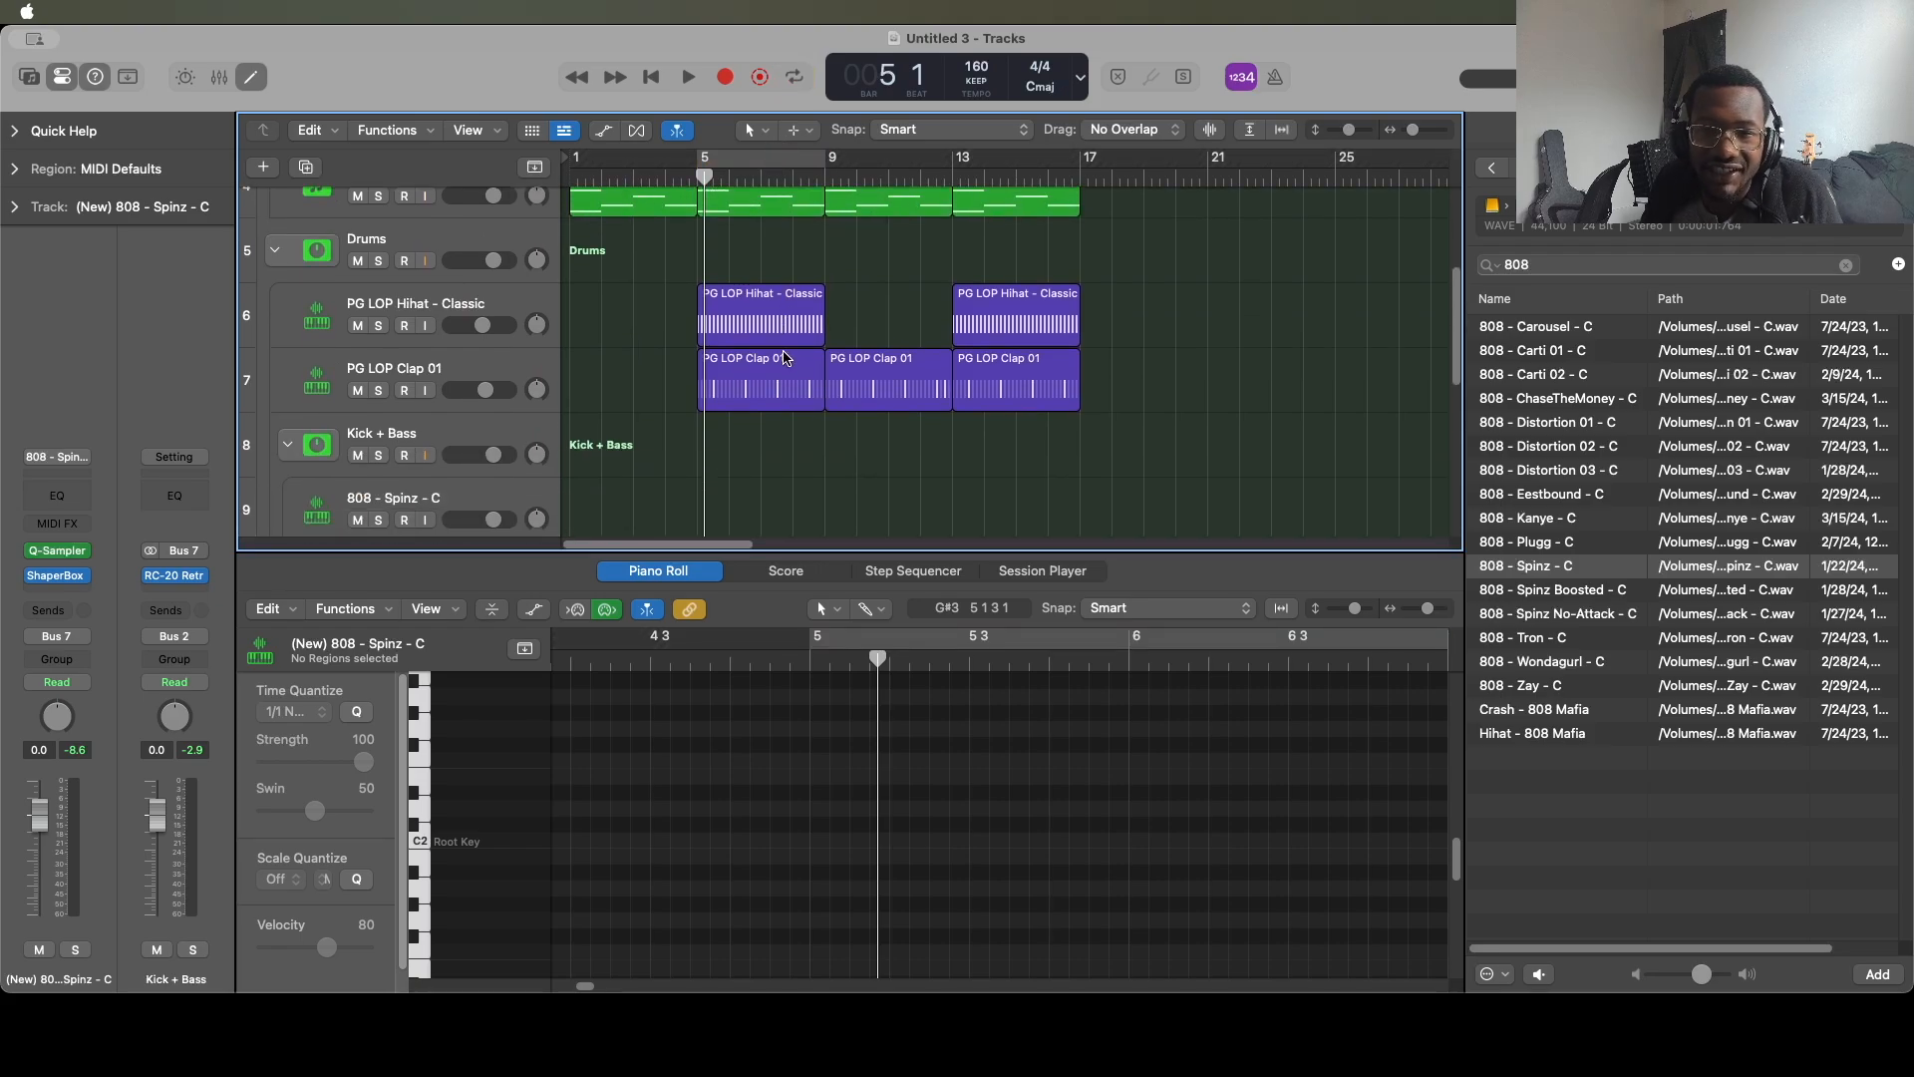
pyautogui.scroll(-8, 768, 377)
pyautogui.rightClick(767, 365)
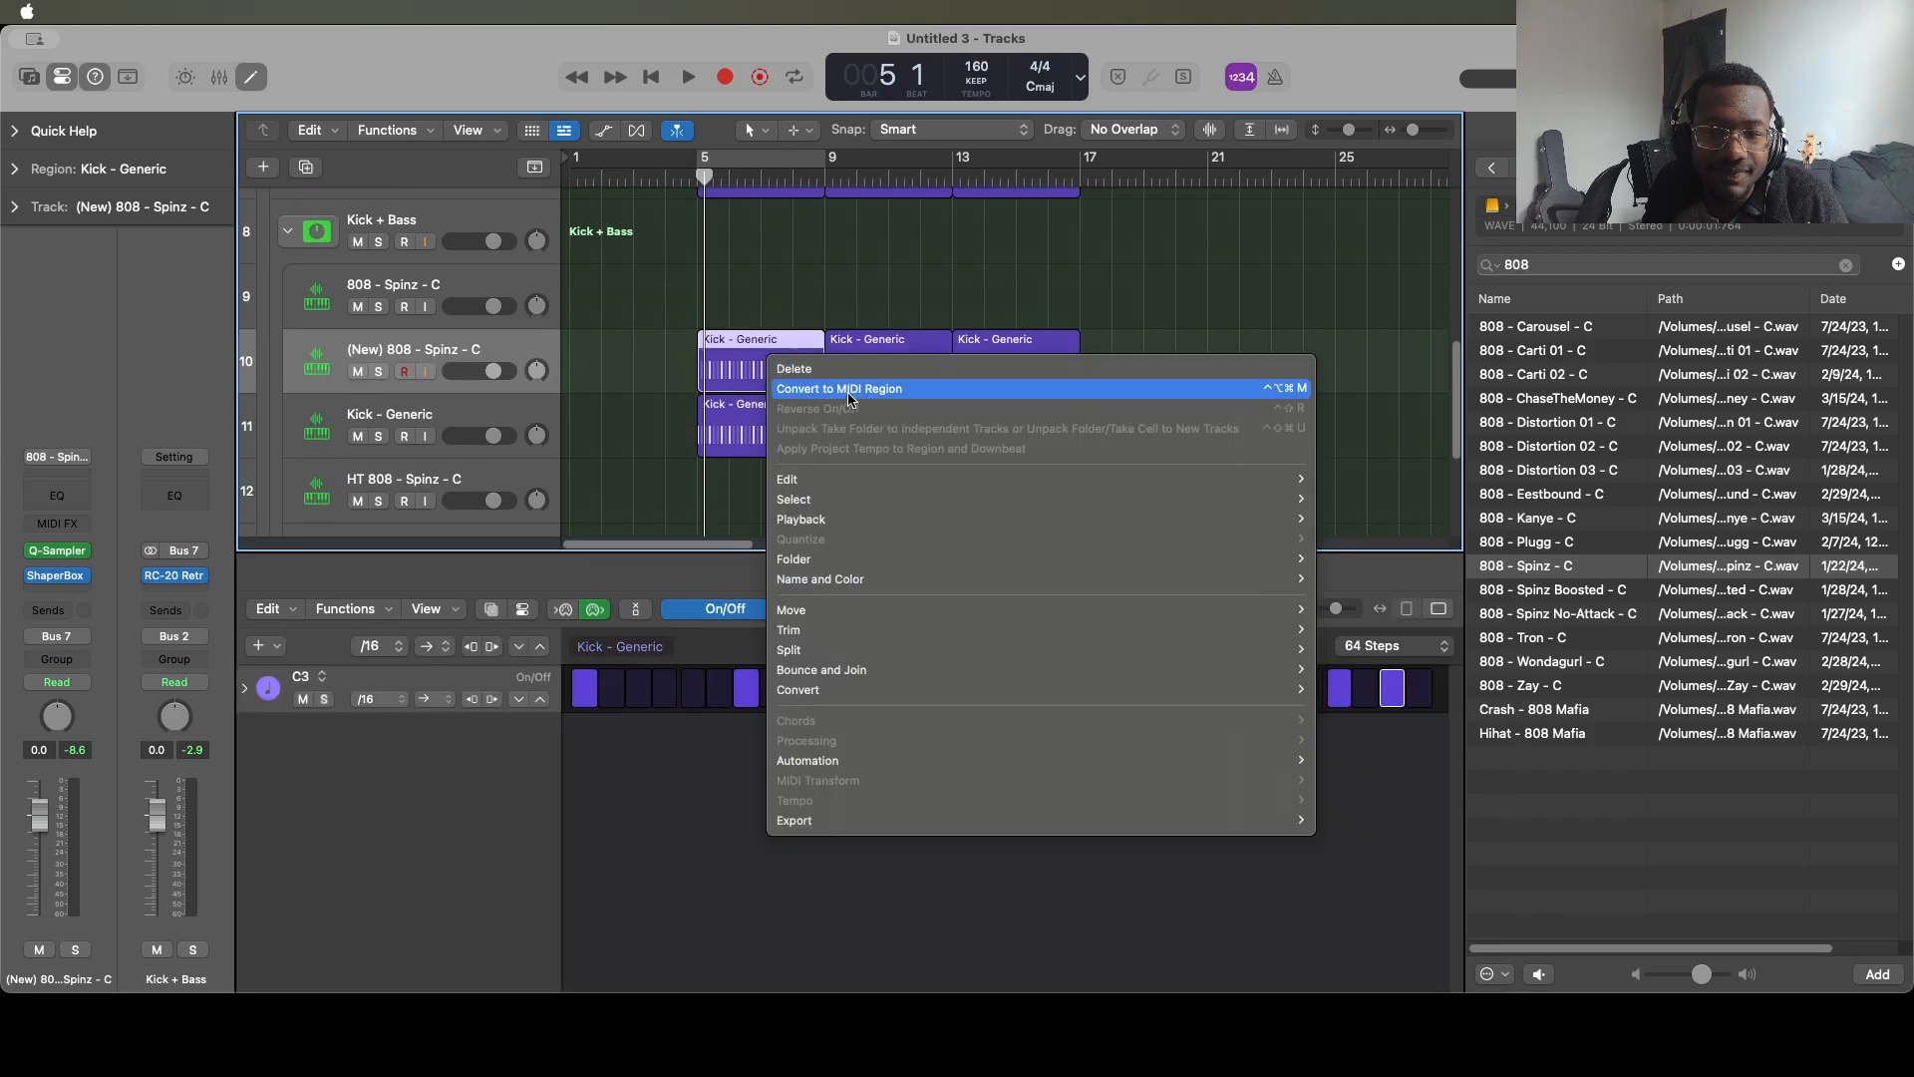
pyautogui.click(851, 395)
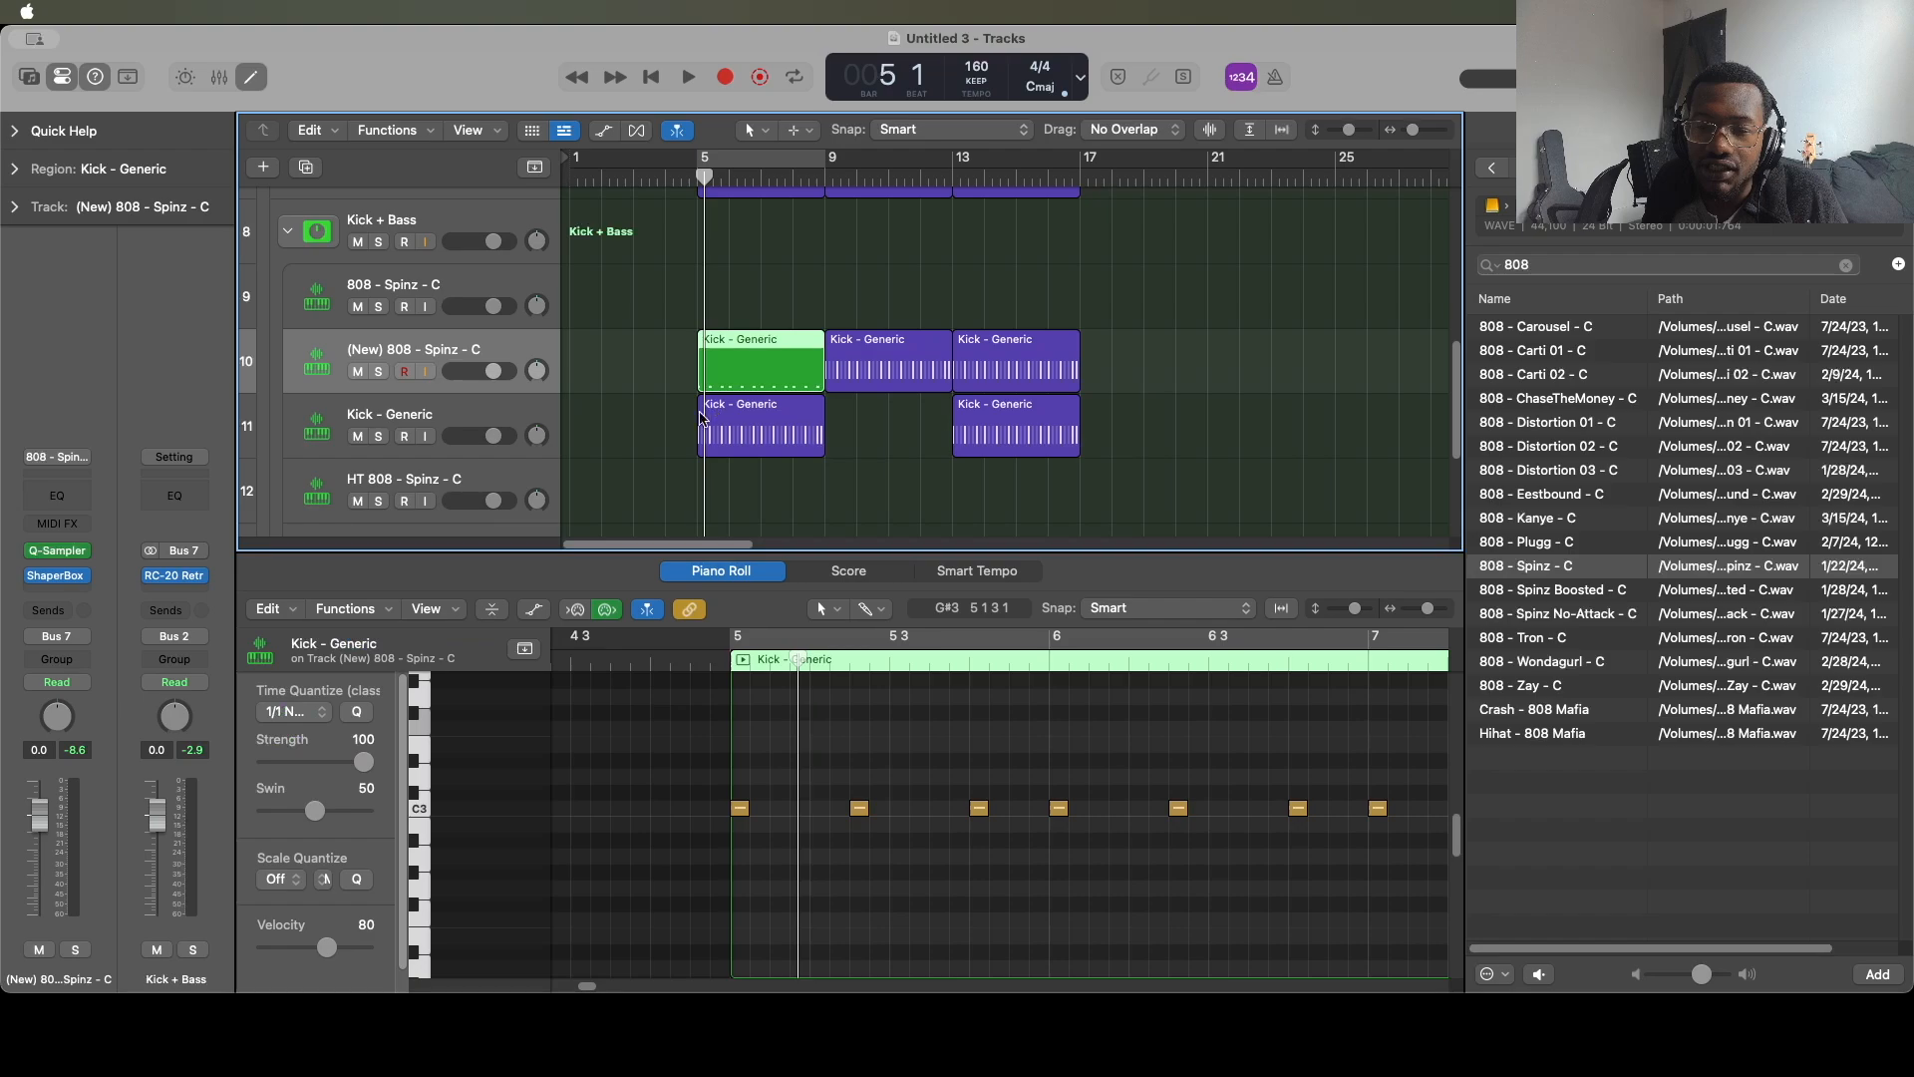
# Replace the Keys (-12) region at bar 5 by looping the bar 1 region on that track to bar 9.
pyautogui.scroll(10, 648, 314)
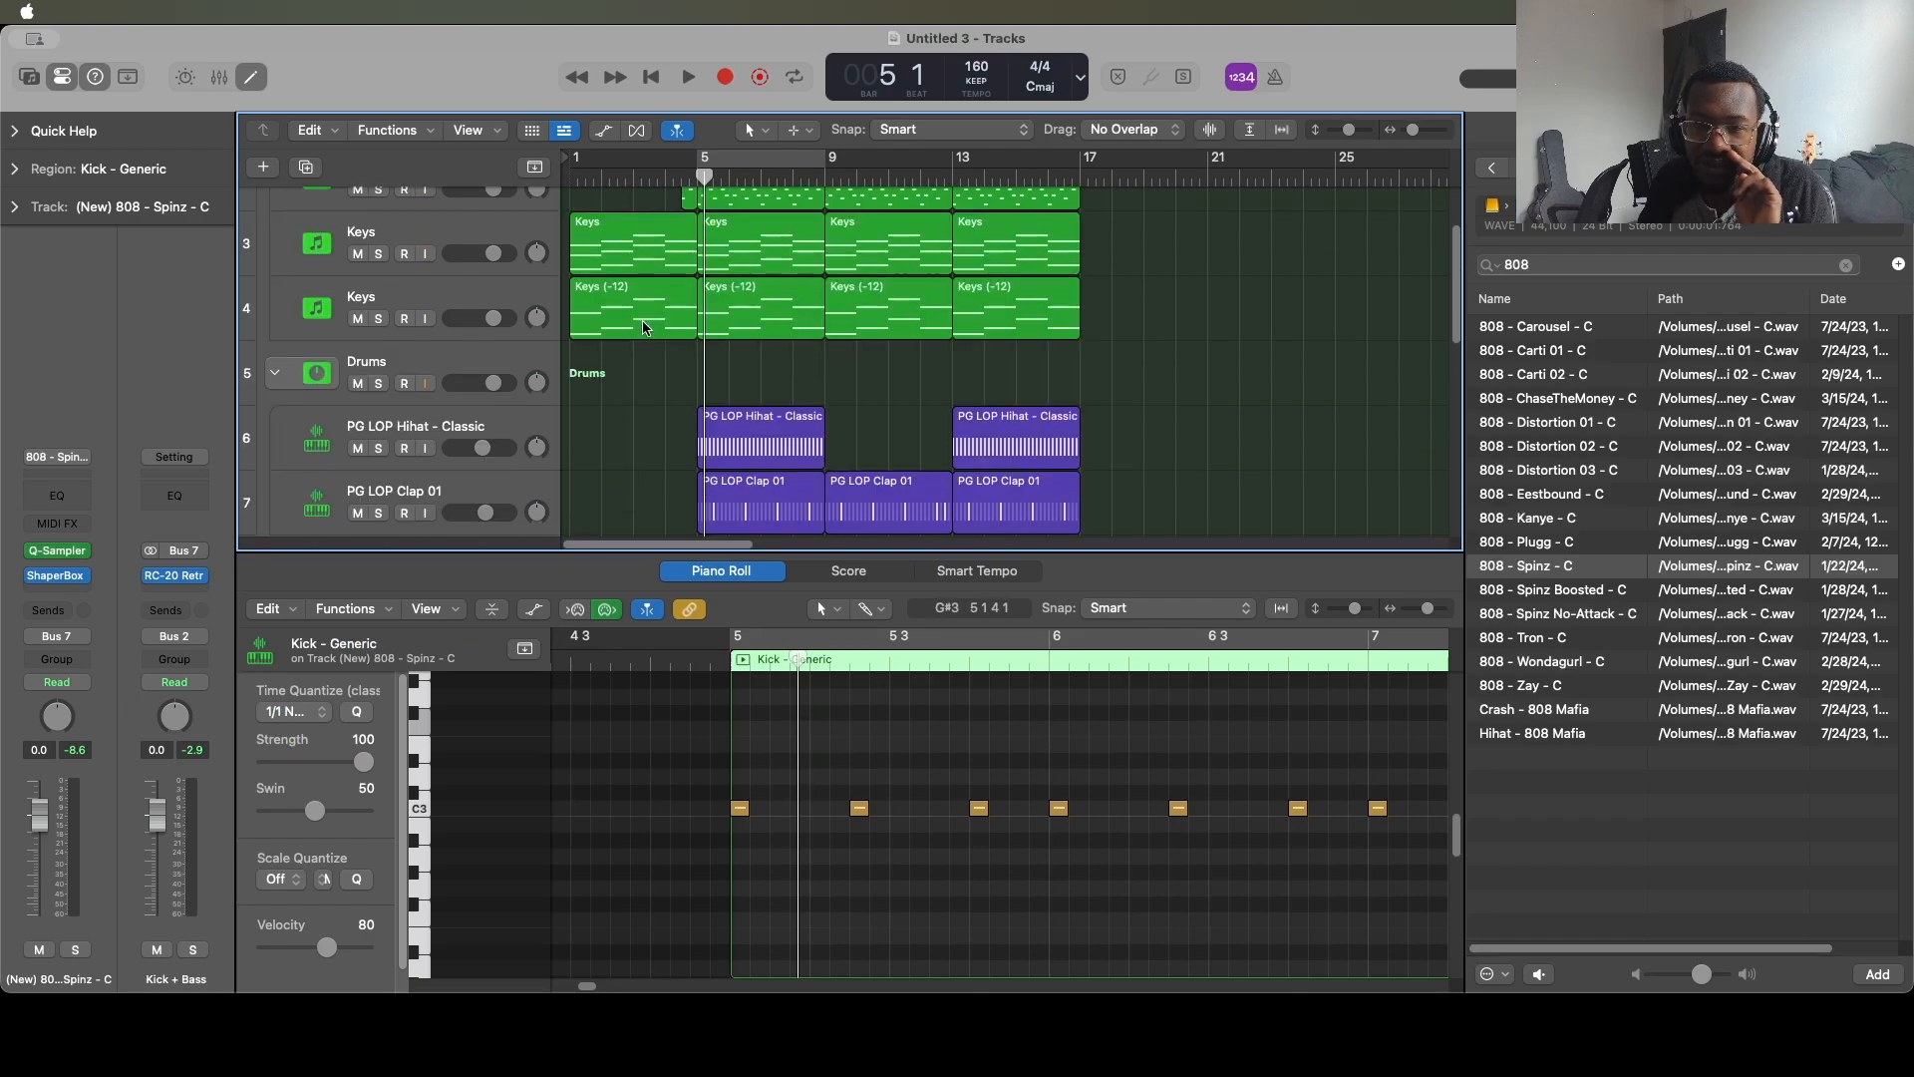
pyautogui.click(742, 329)
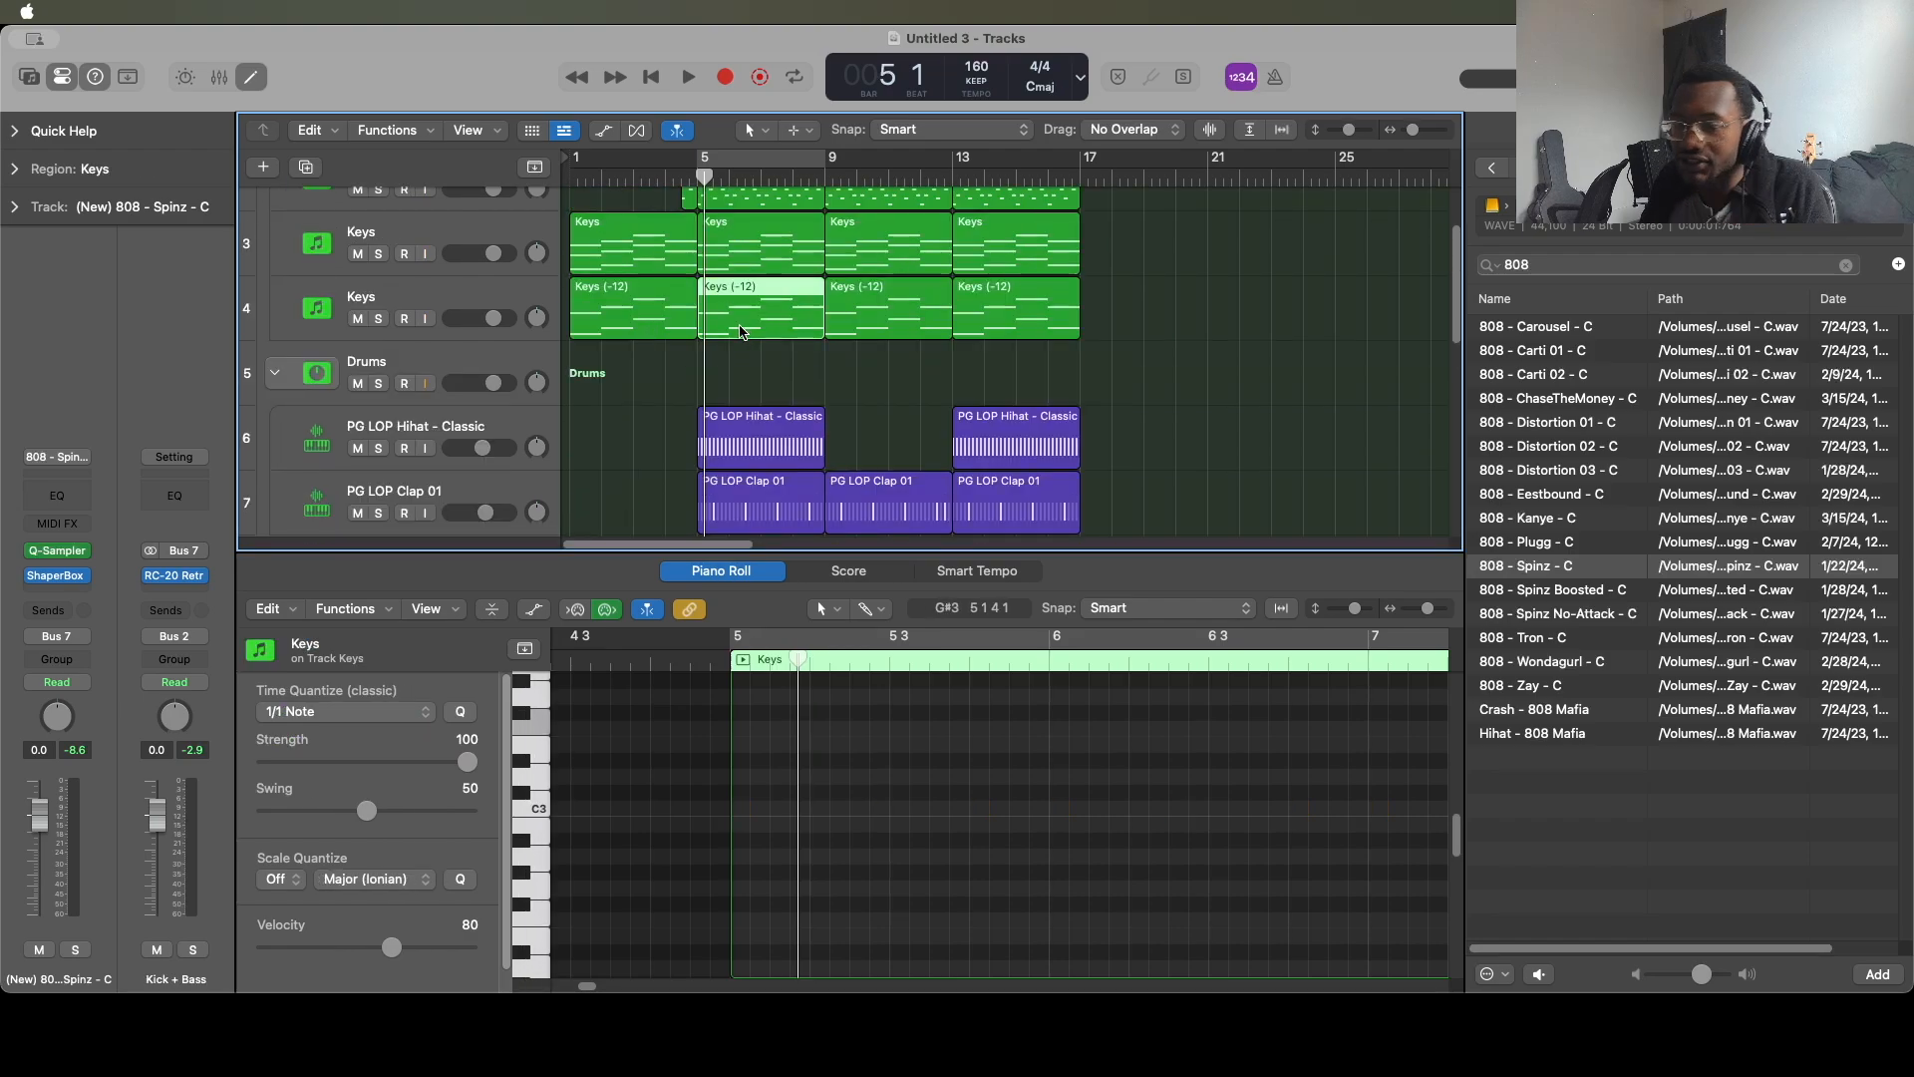
pyautogui.press('Delete')
pyautogui.moveTo(695, 291); pyautogui.dragTo(825, 298)
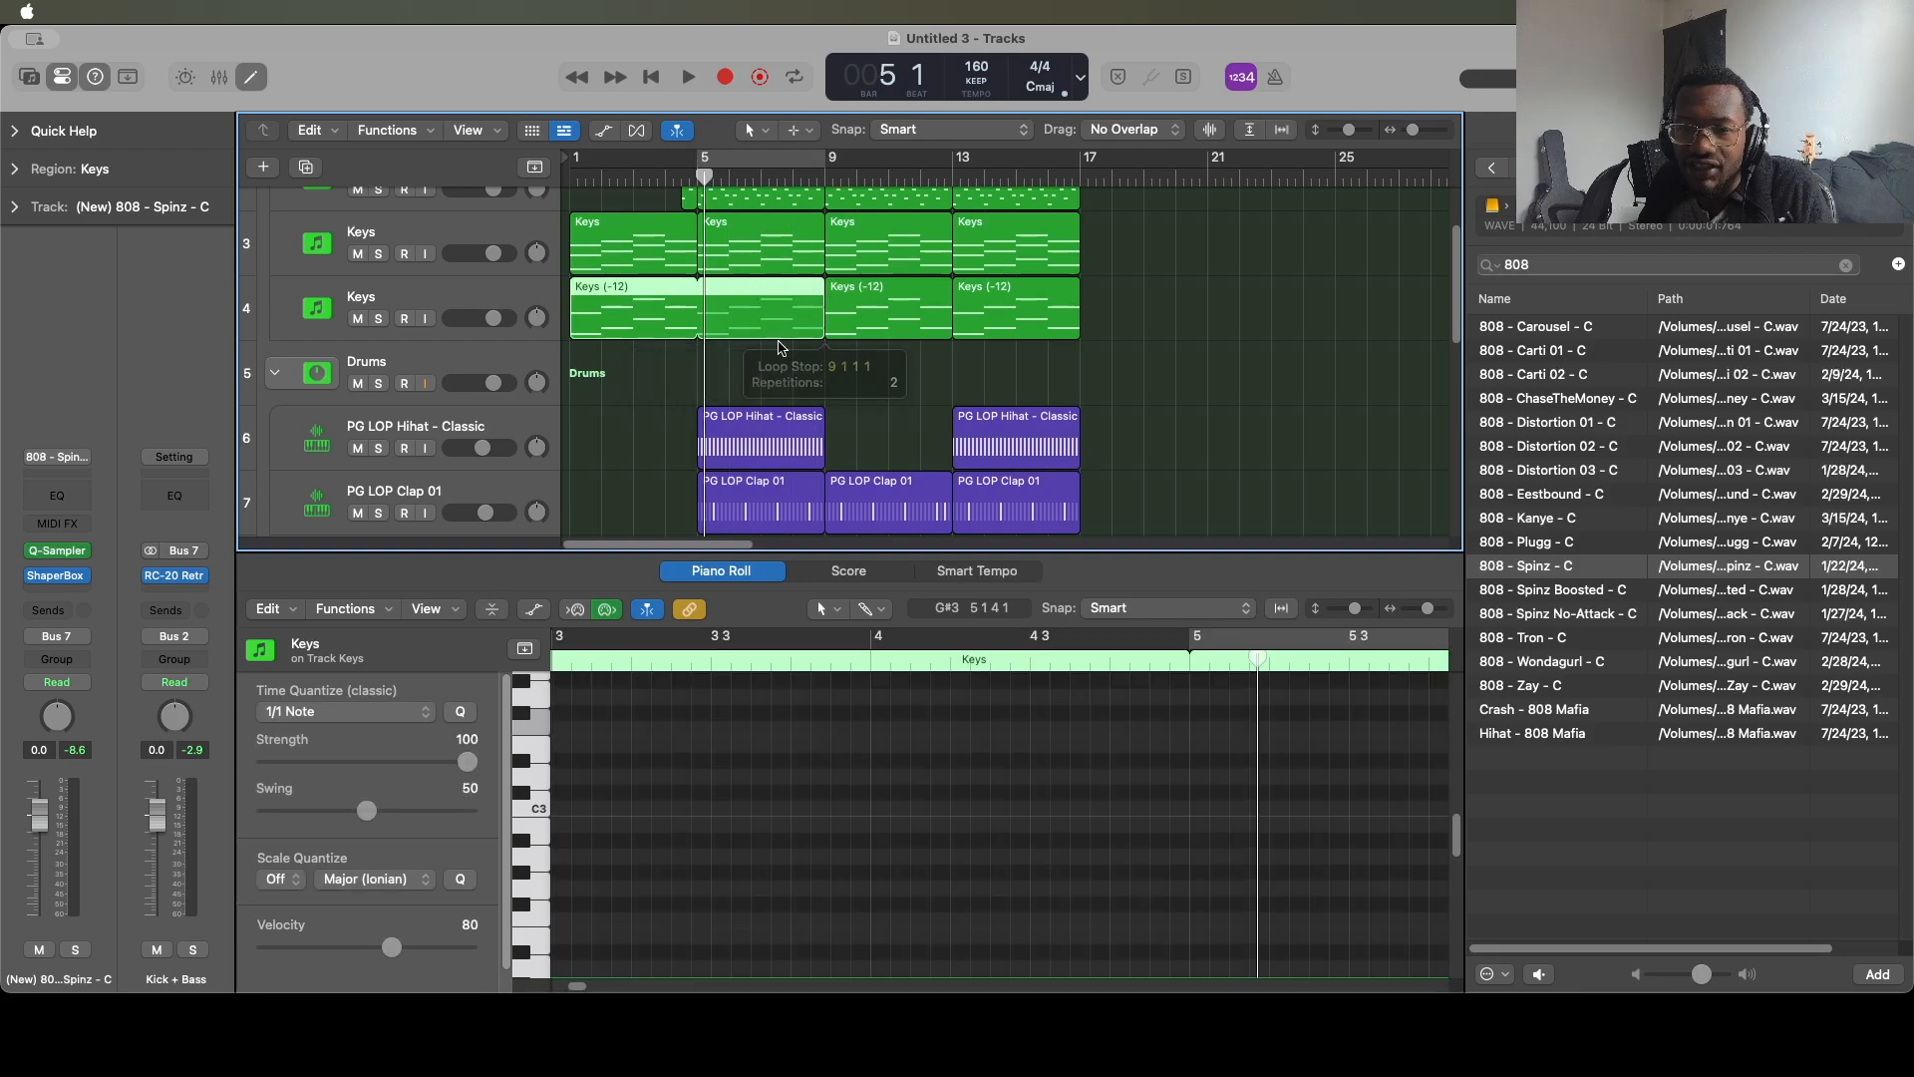
pyautogui.click(677, 378)
pyautogui.moveTo(655, 373); pyautogui.dragTo(772, 313)
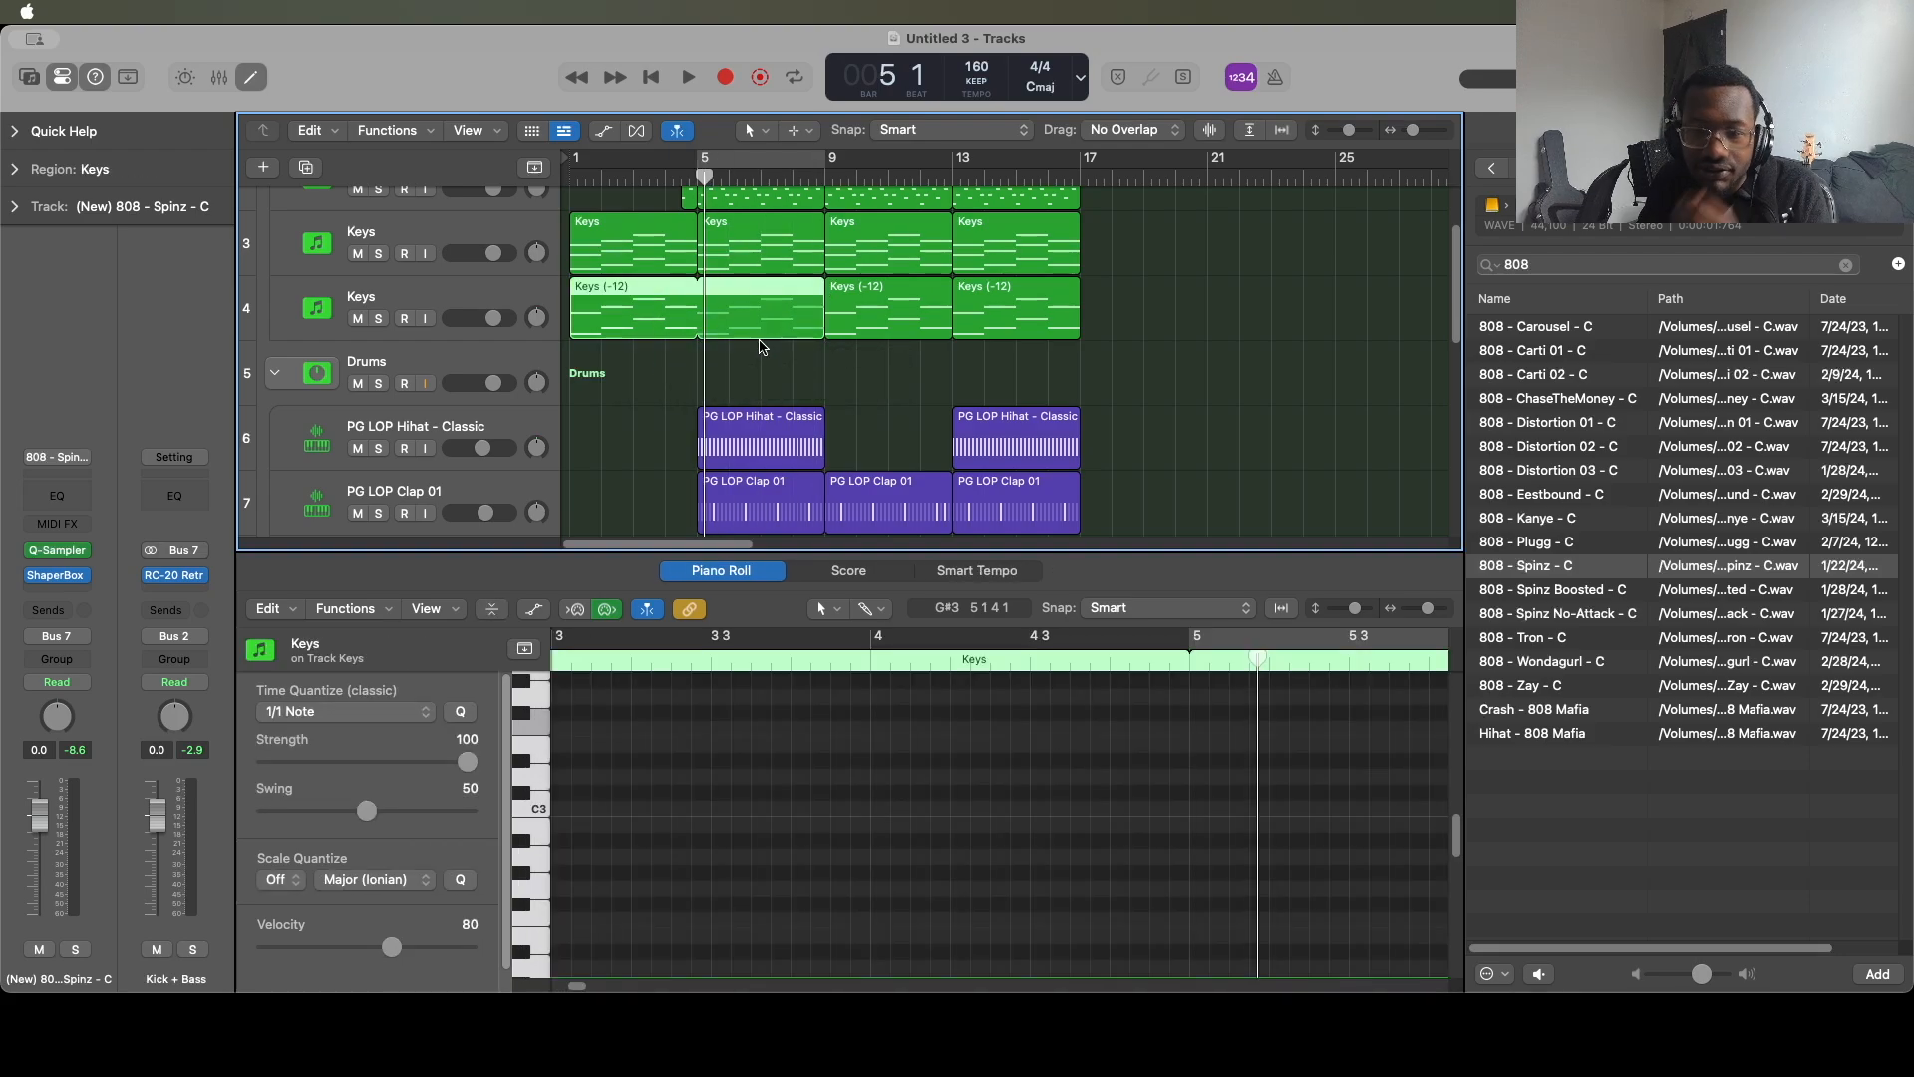
pyautogui.scroll(-5, 762, 344)
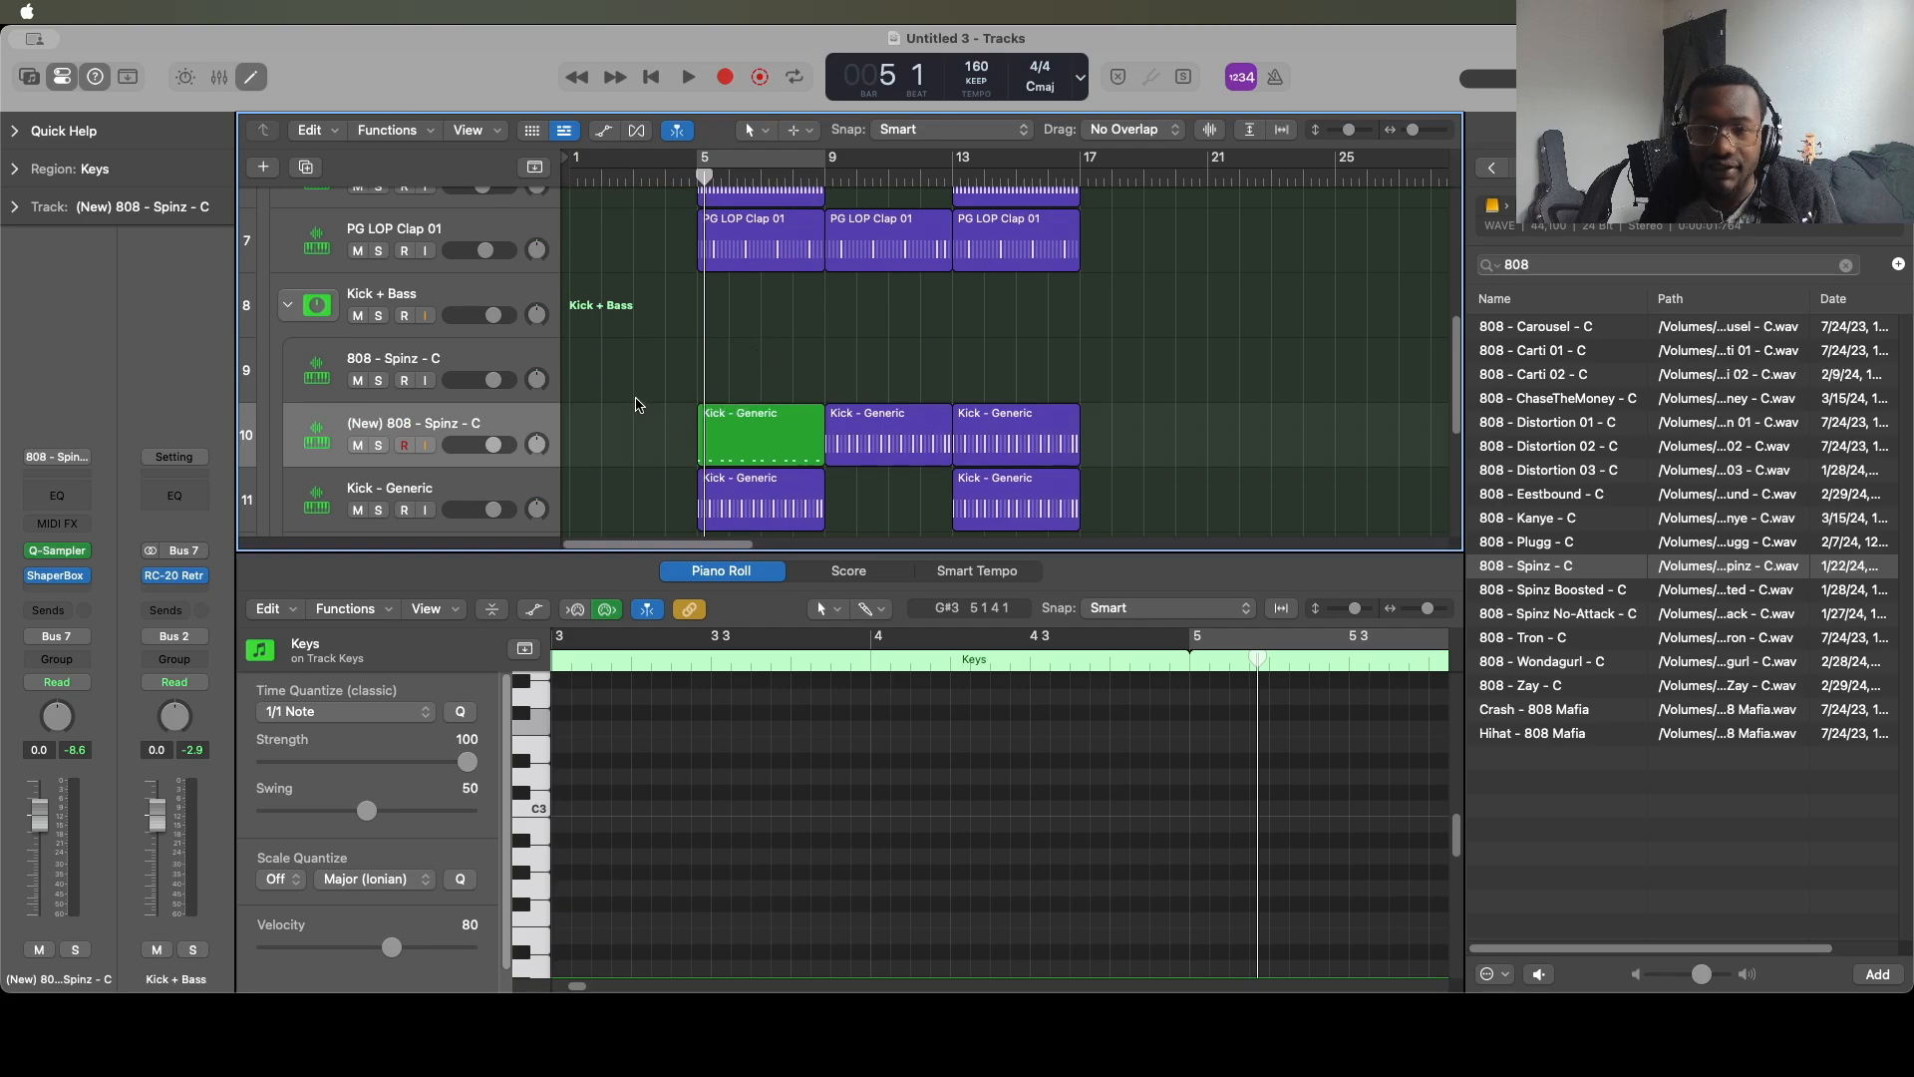
# Open the bar 5 808 region together with the Keys region in the Piano Roll and transpose all its 808 notes down to C1.
pyautogui.keyDown('shift'); pyautogui.click(709, 427); pyautogui.keyUp('shift')
pyautogui.scroll(4, 1054, 758)
pyautogui.scroll(-10, 1055, 760)
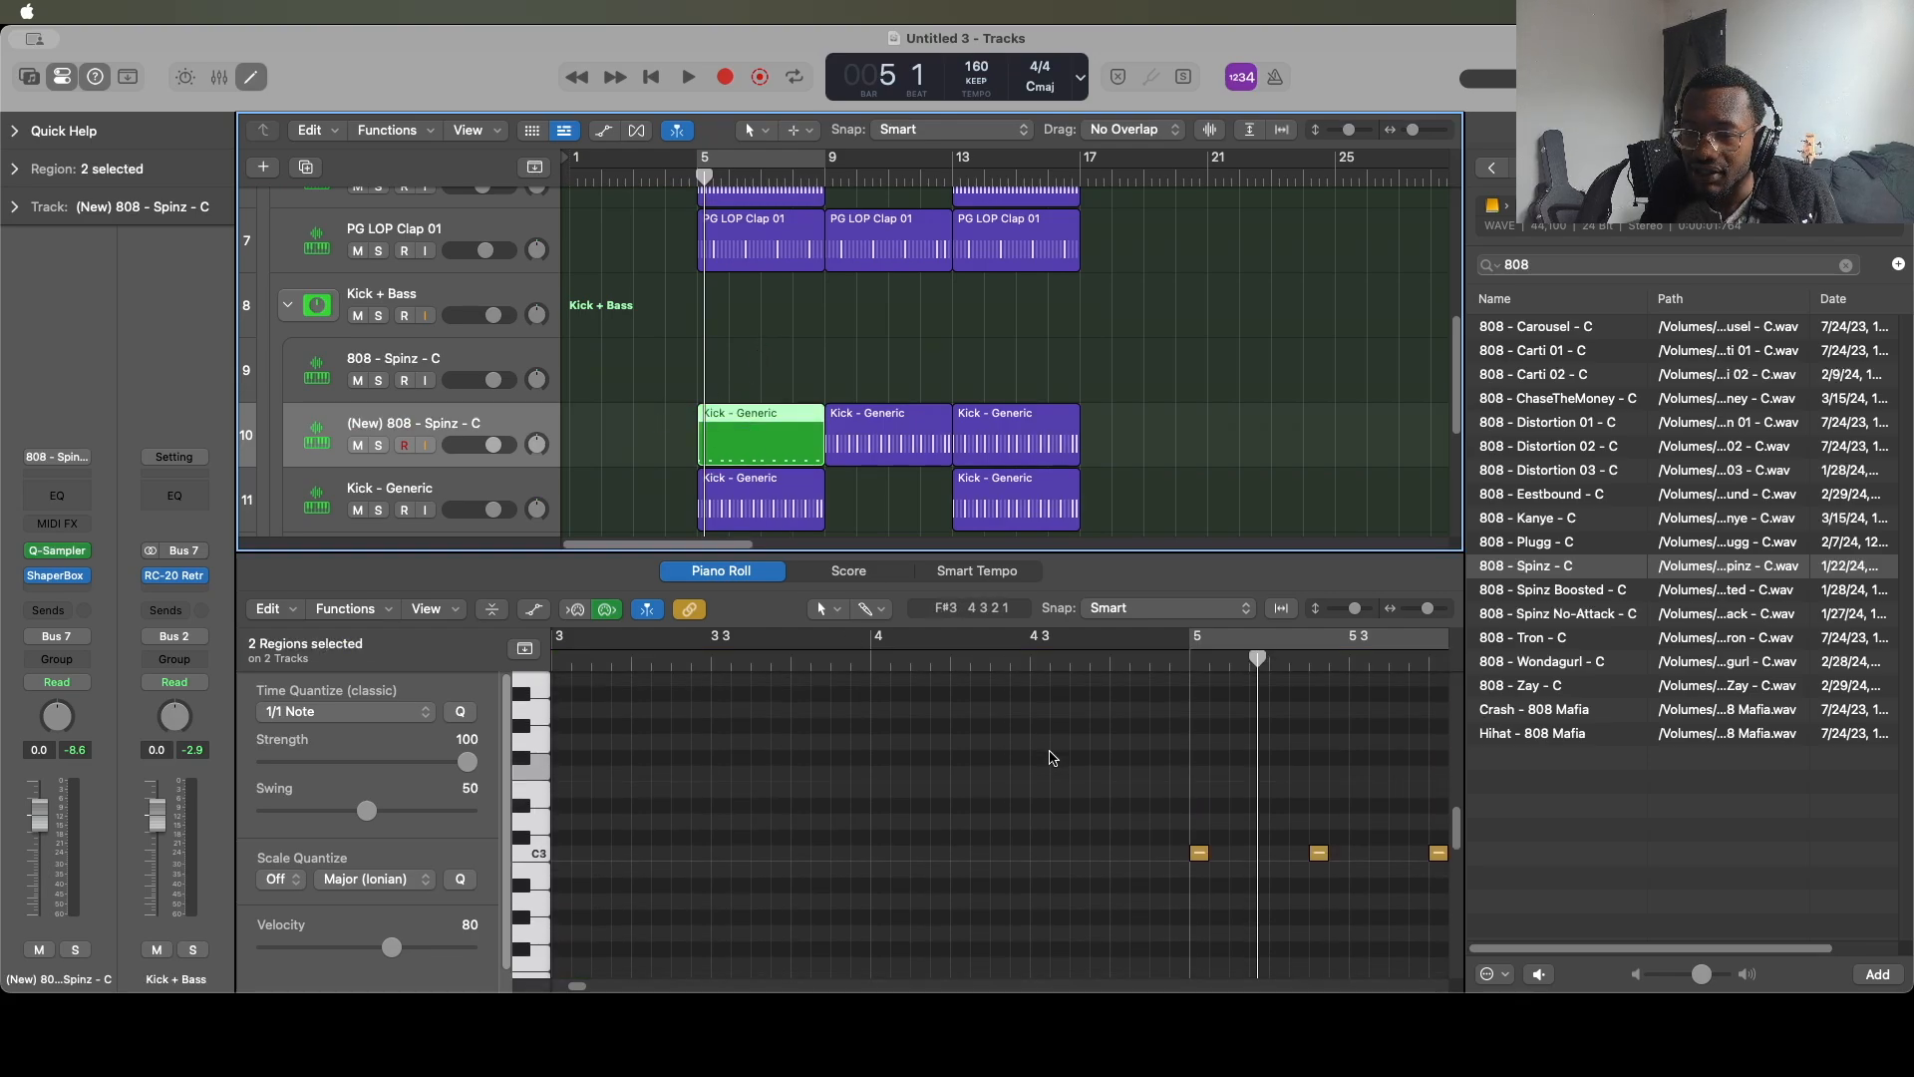
pyautogui.scroll(3, 1051, 756)
pyautogui.click(536, 964)
pyautogui.scroll(-5, 769, 845)
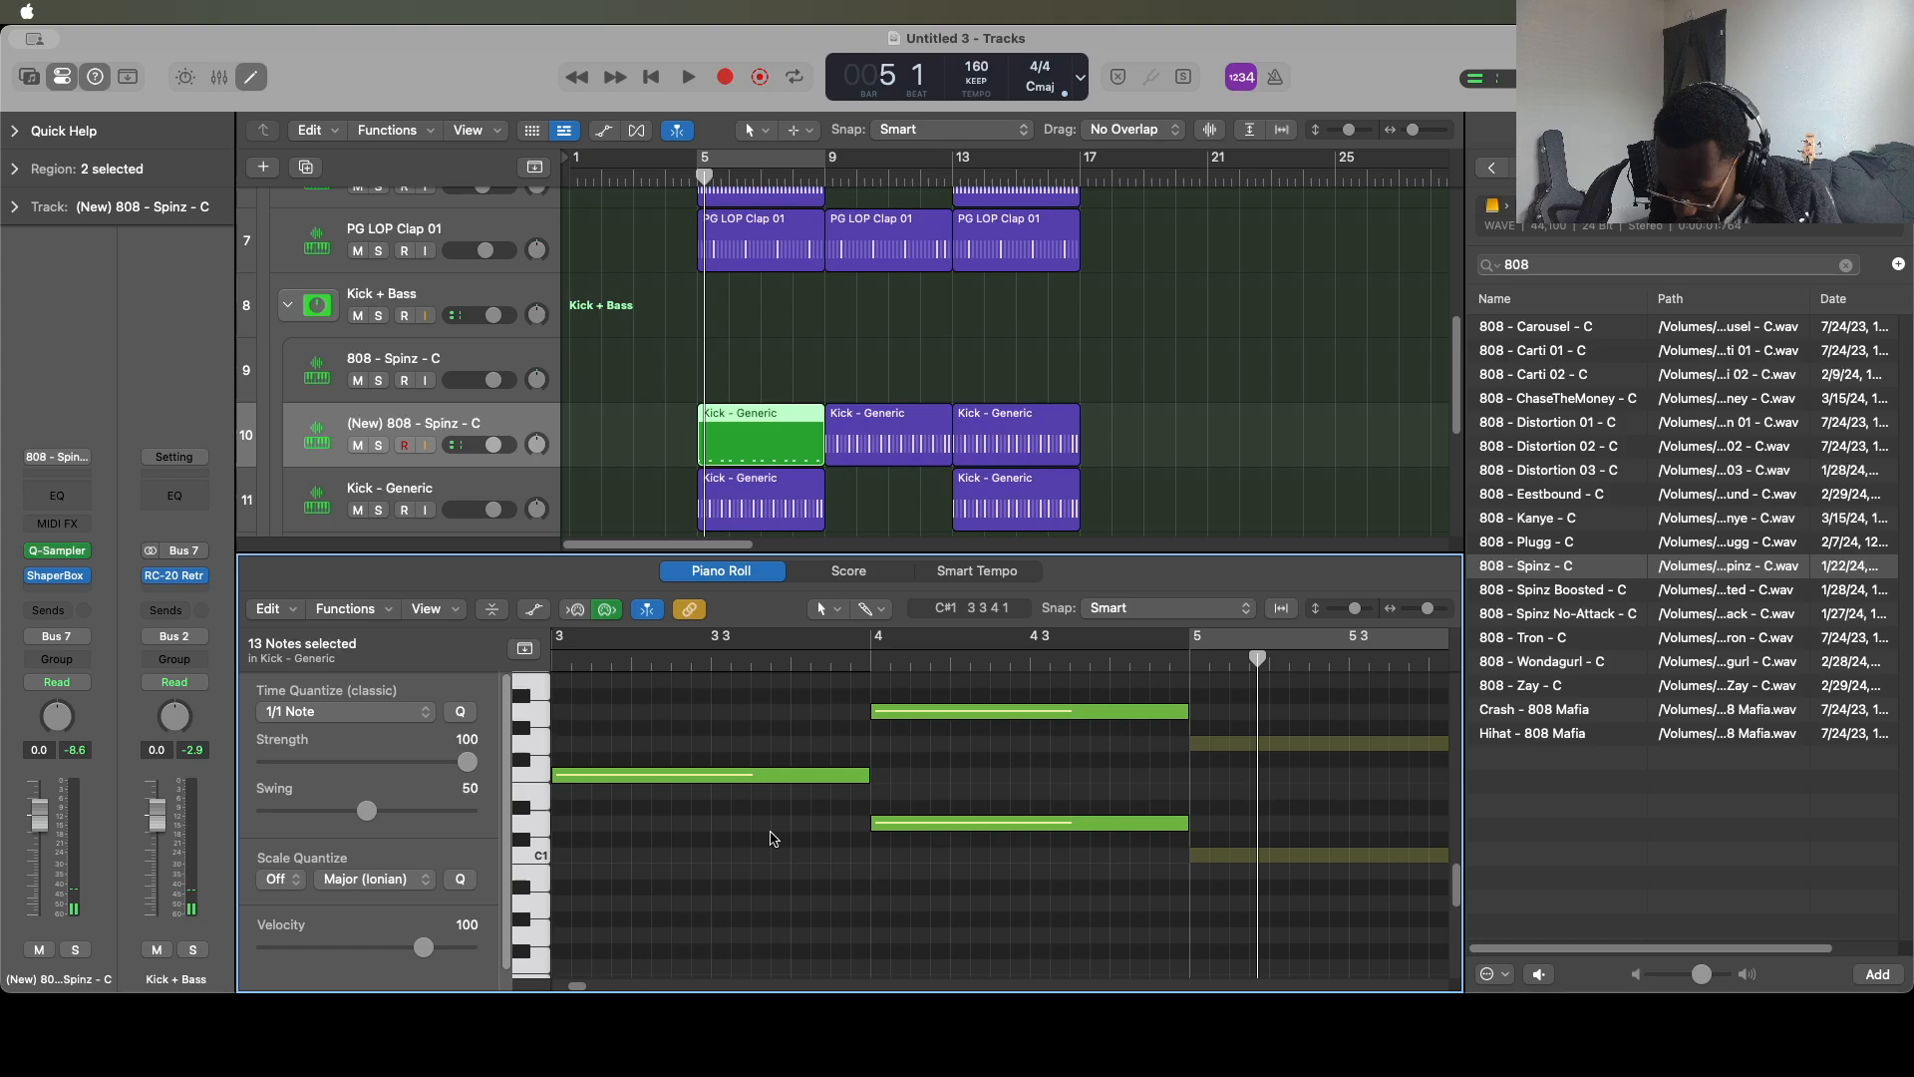
pyautogui.hscroll(5, 1117, 750)
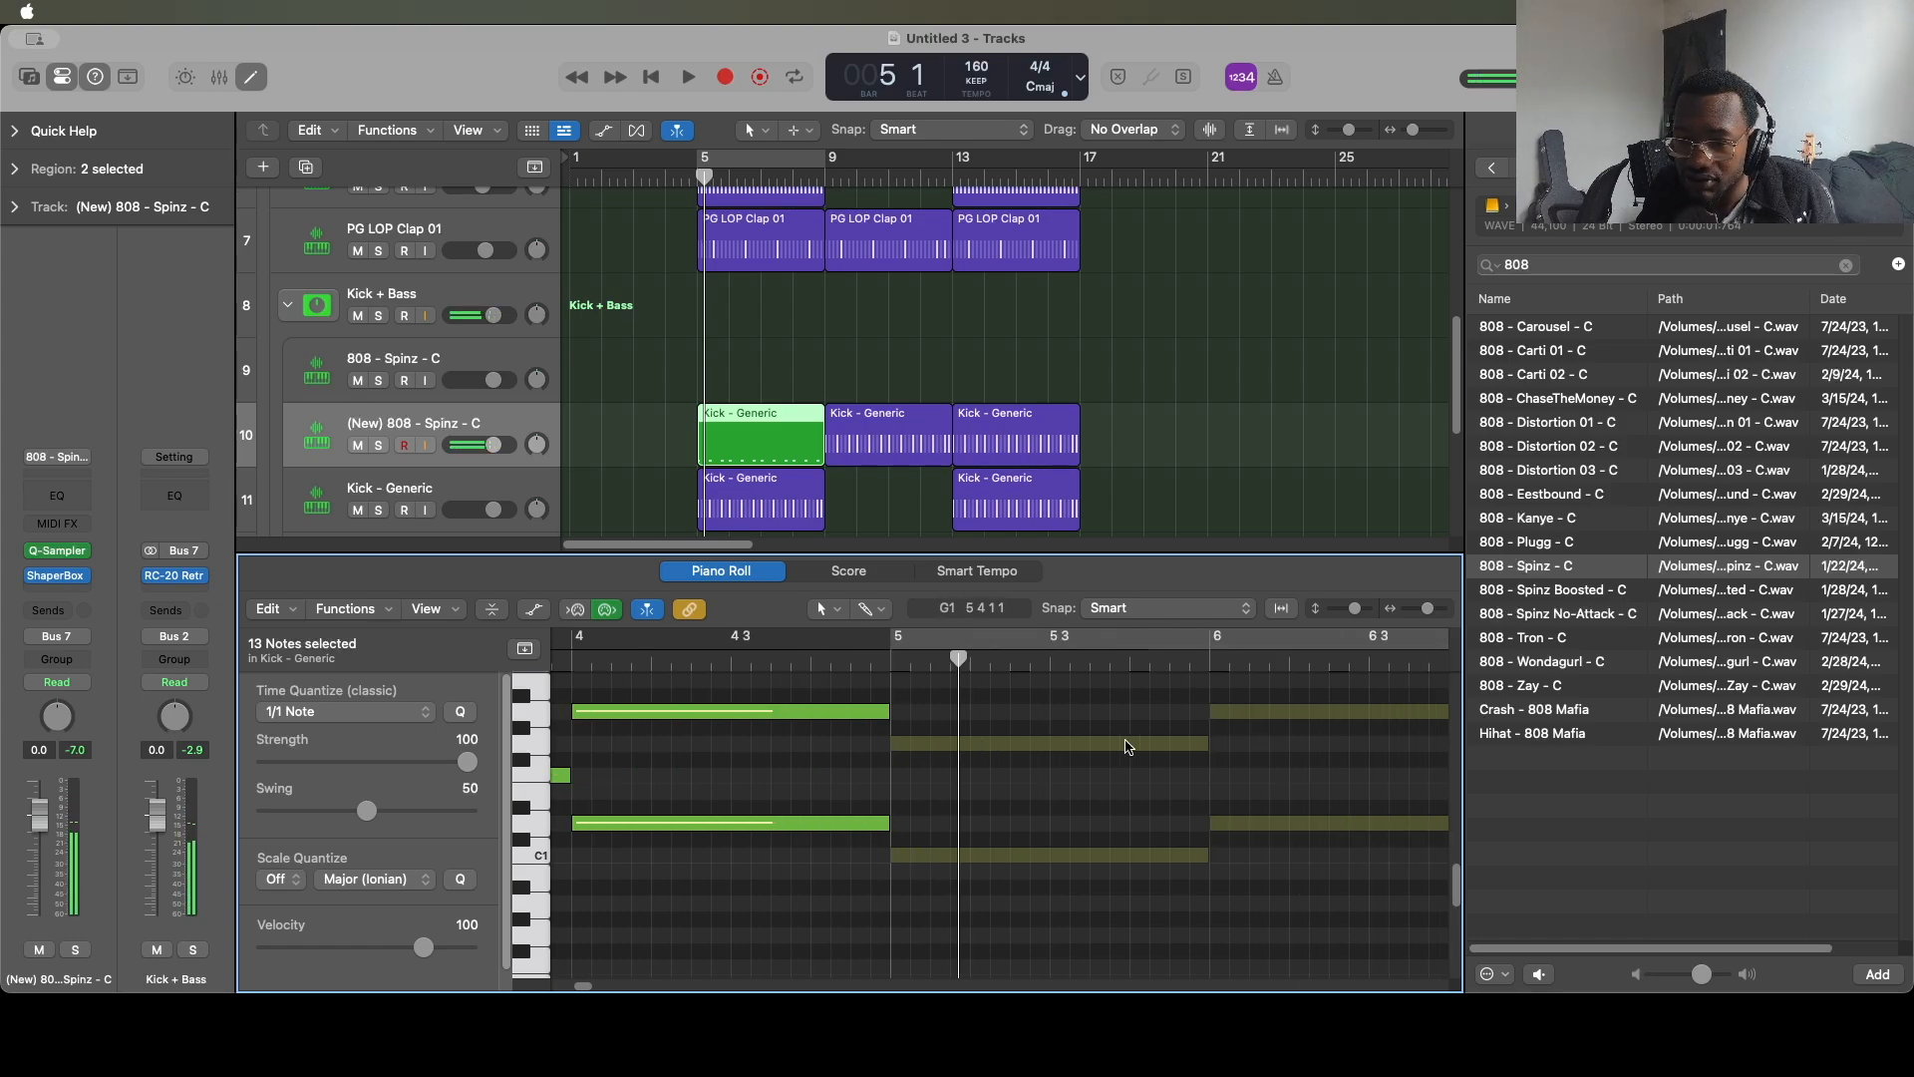
pyautogui.scroll(3, 1118, 751)
pyautogui.scroll(-4, 1118, 751)
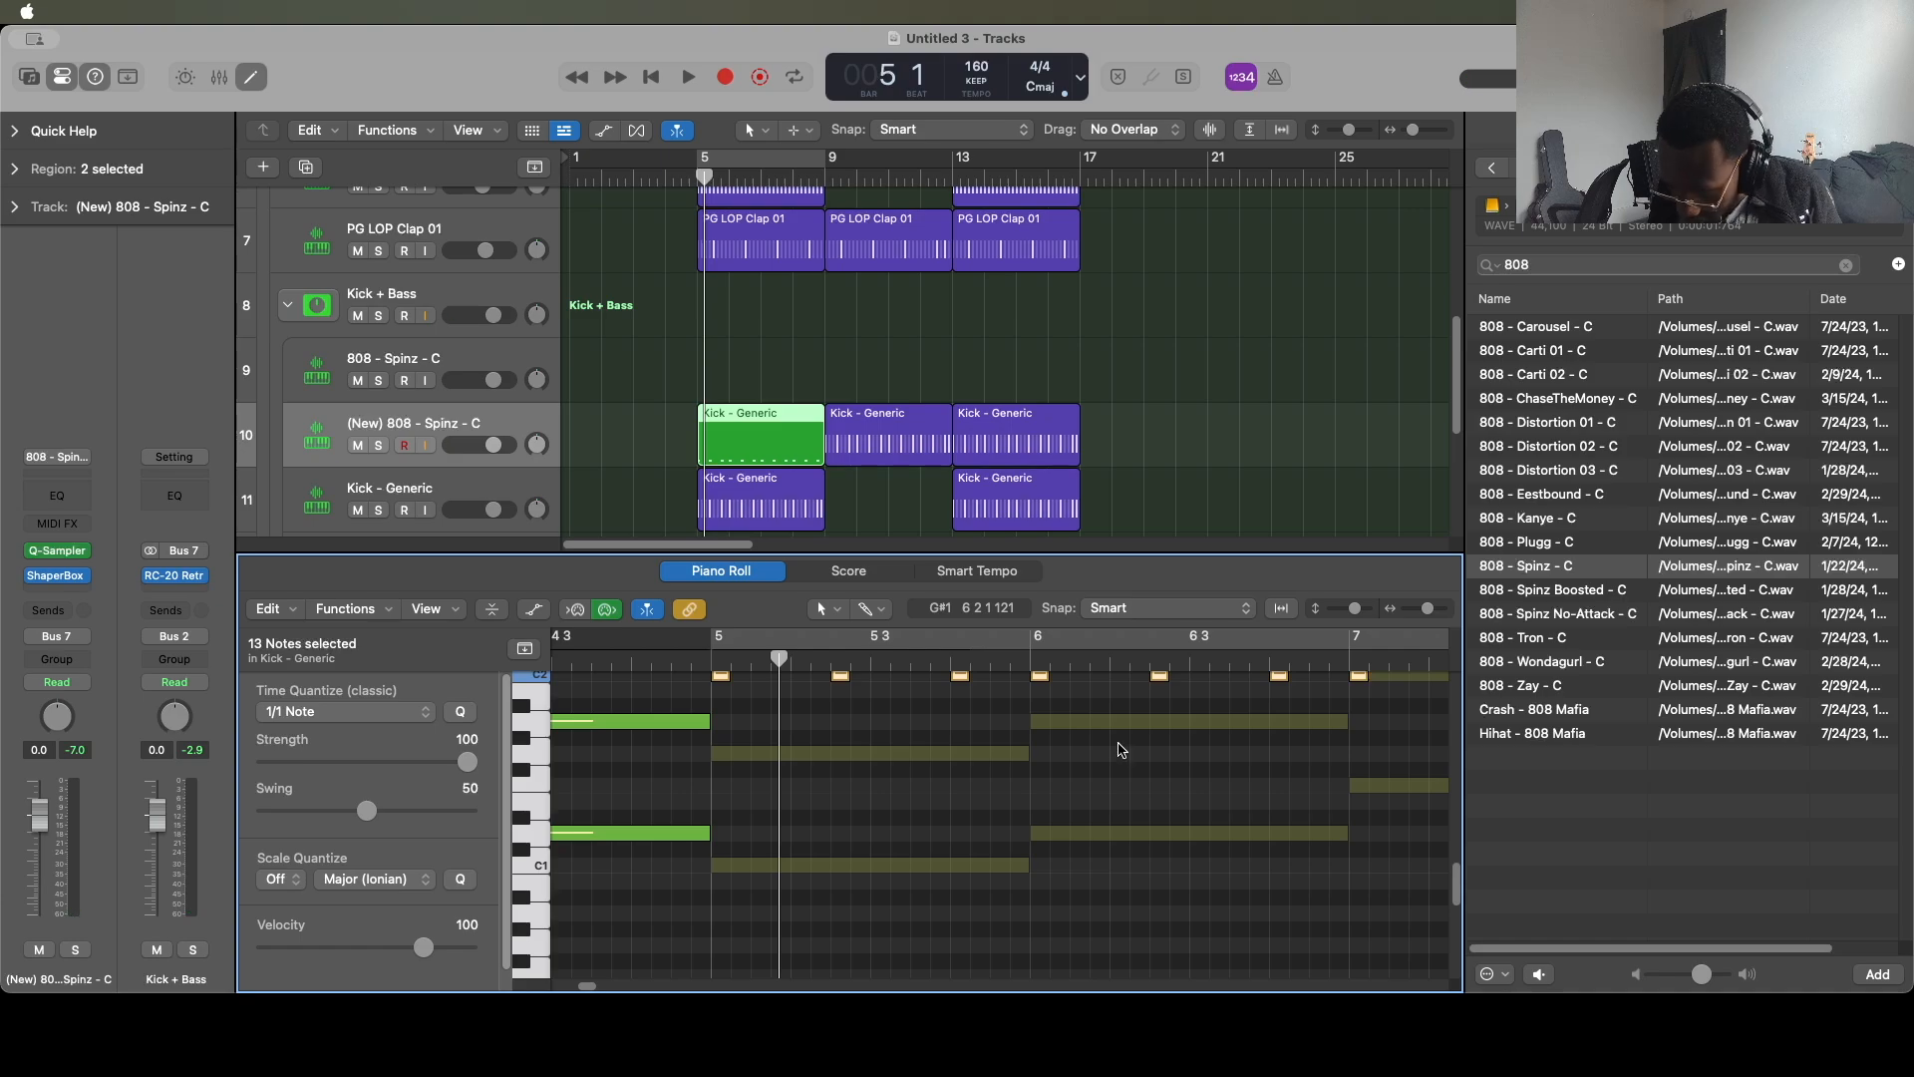
pyautogui.hotkey('alt', 'shift', 'Down')
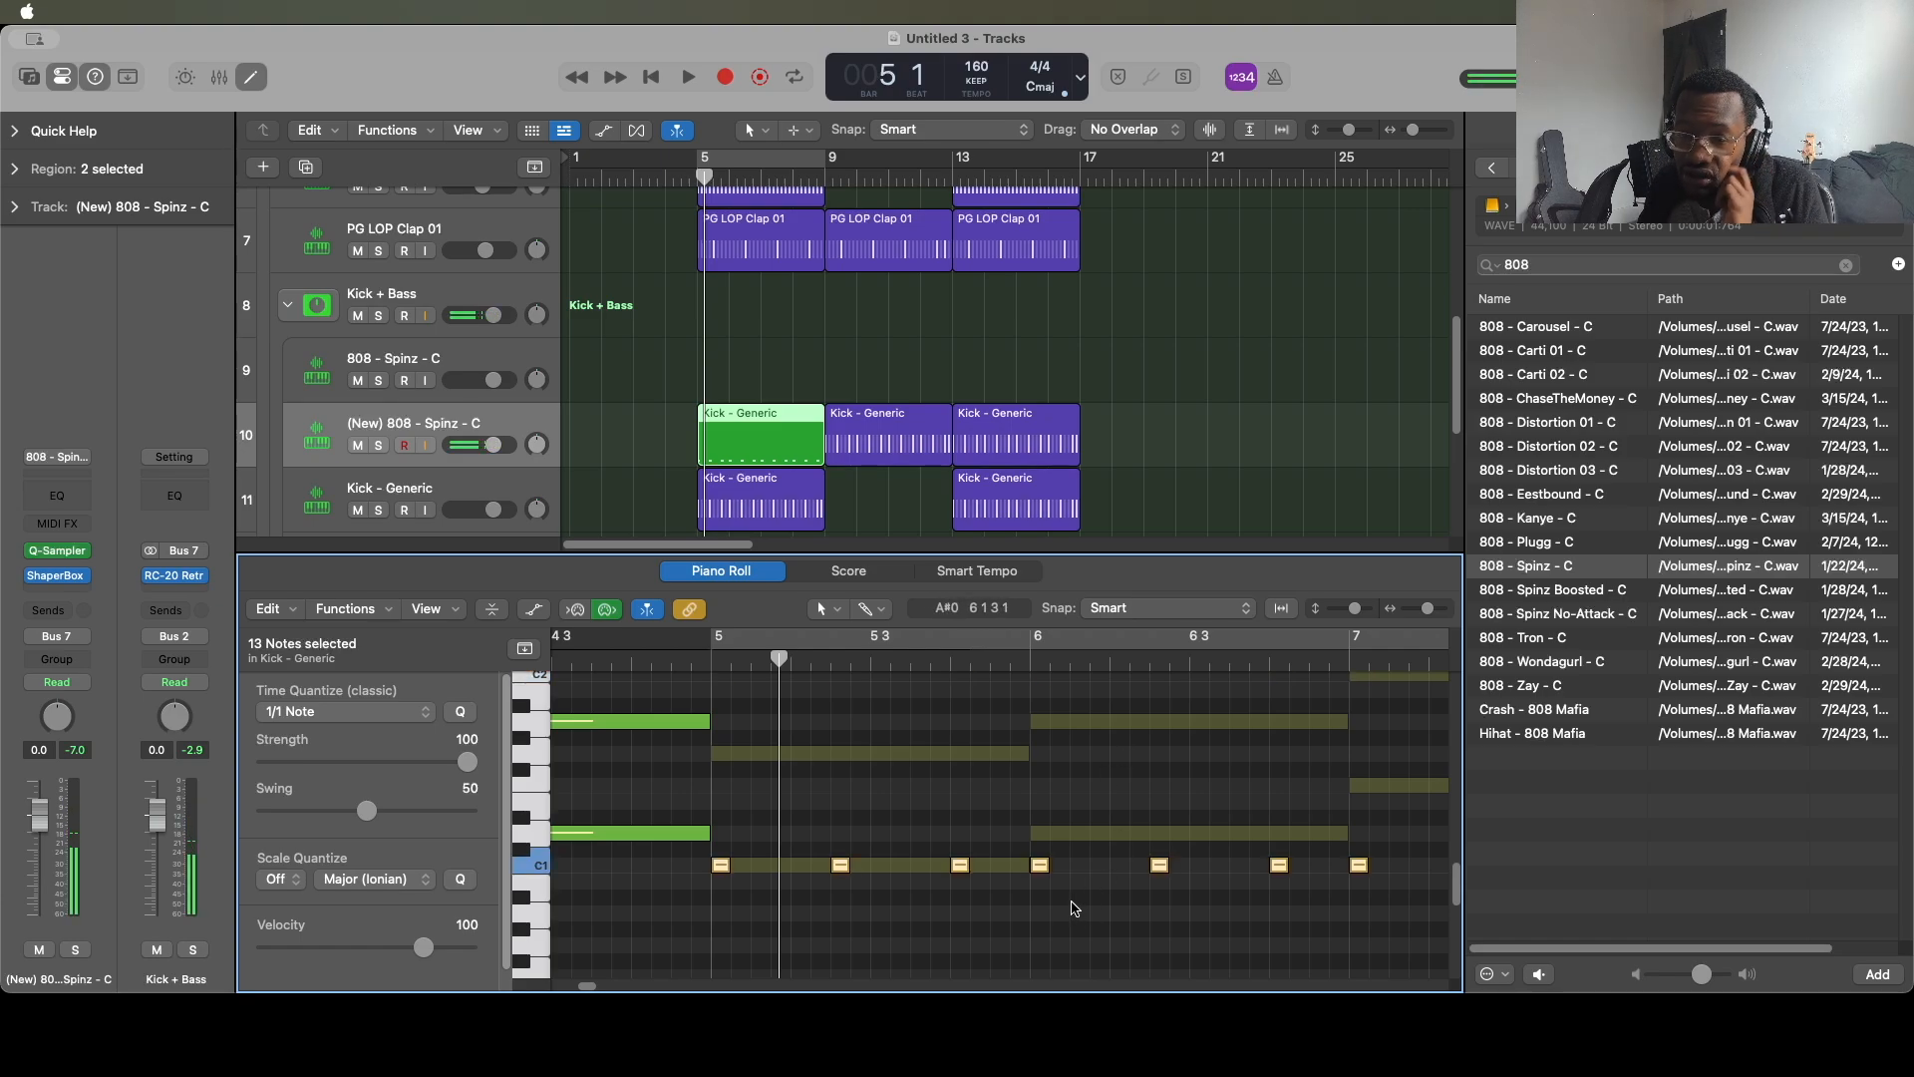
# Transpose the three 808 notes in bar 6 up two semitones to D1 to match the lower melody note.
pyautogui.click(1057, 914)
pyautogui.moveTo(1042, 897); pyautogui.dragTo(1301, 847)
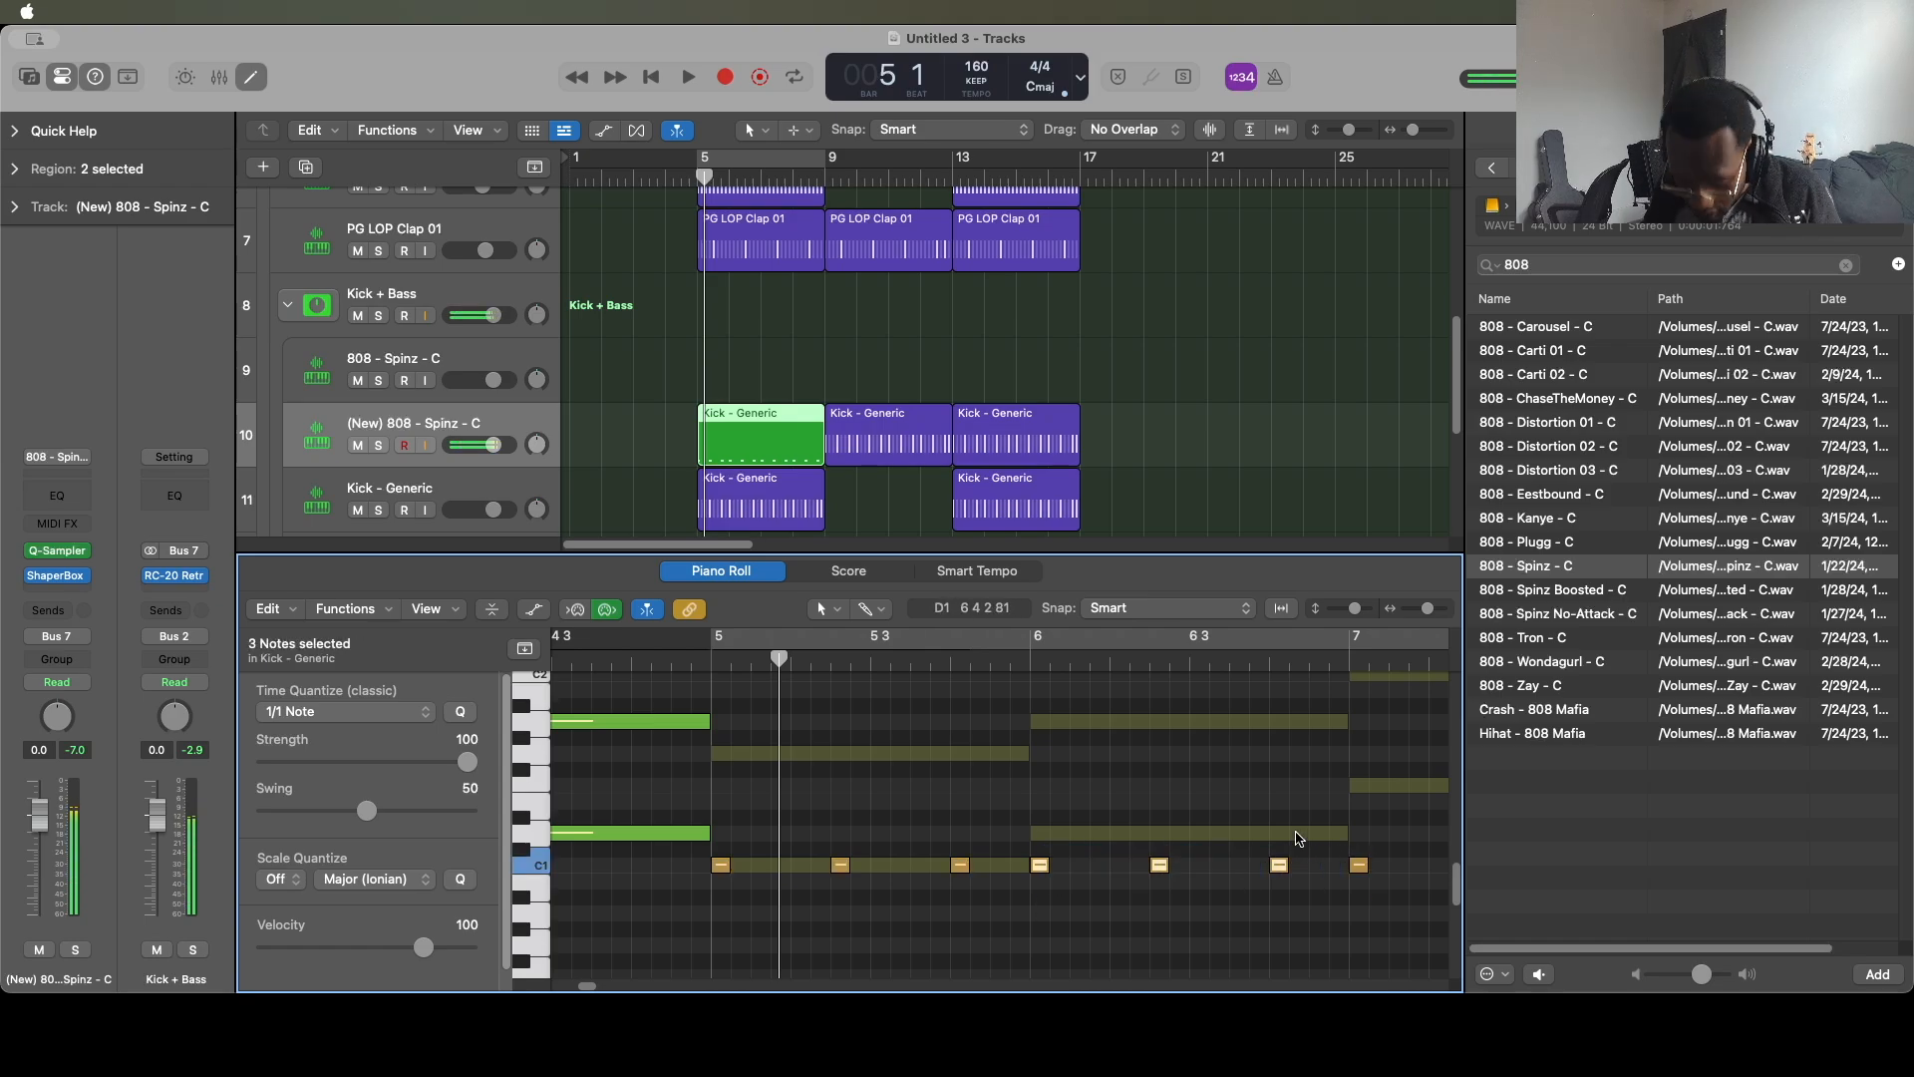
pyautogui.hotkey('alt', 'Up')
pyautogui.hotkey('alt', 'Up')
# Transpose the three 808 notes in bar 7 up five semitones to F1 to follow the melody.
pyautogui.hscroll(3, 1291, 840)
pyautogui.moveTo(1038, 904); pyautogui.dragTo(1336, 828)
pyautogui.hotkey('alt', 'Up')
pyautogui.hotkey('alt', 'Up')
pyautogui.hotkey('alt', 'Up')
pyautogui.hotkey('alt', 'Up')
pyautogui.hotkey('alt', 'Up')
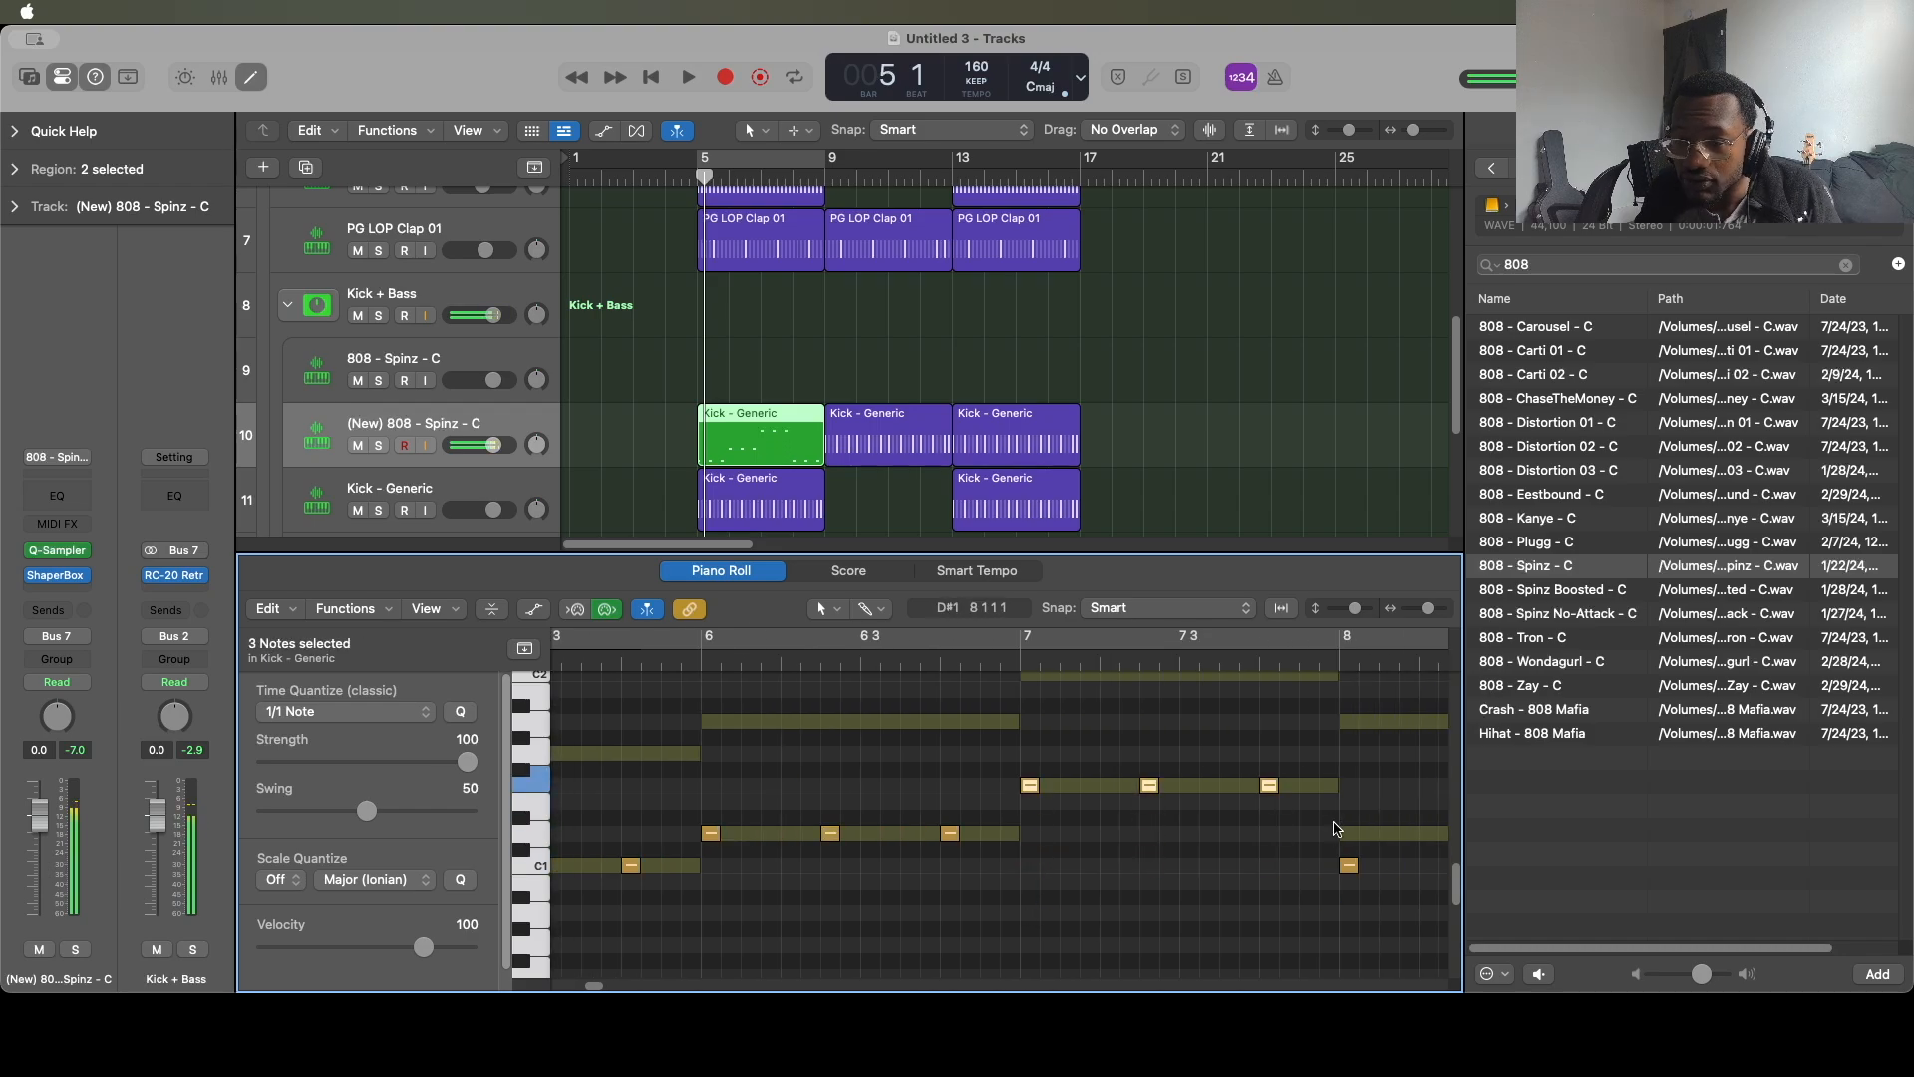
# Transpose the four 808 notes in bar 8 up two semitones to D1.
pyautogui.hscroll(3, 1326, 852)
pyautogui.moveTo(1184, 884); pyautogui.dragTo(1373, 792)
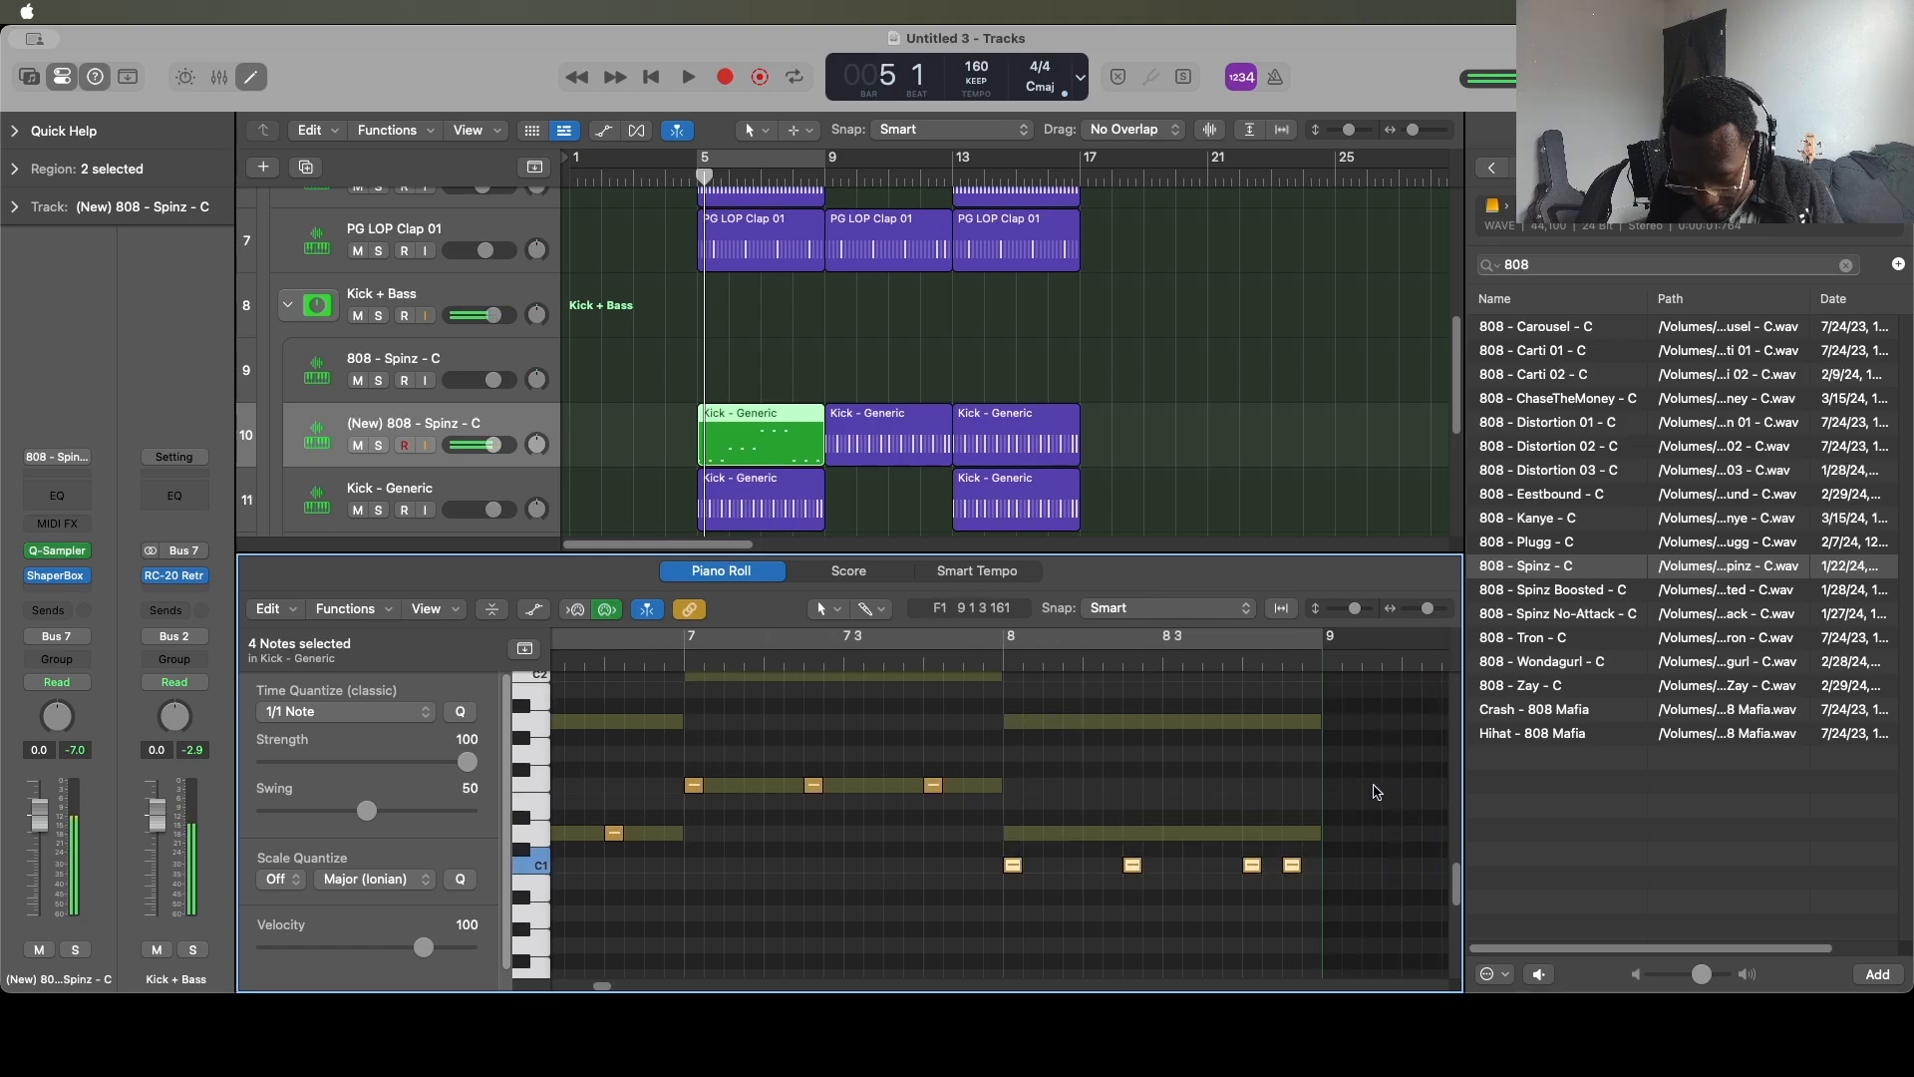
pyautogui.hotkey('alt', 'Up')
pyautogui.hotkey('alt', 'Up')
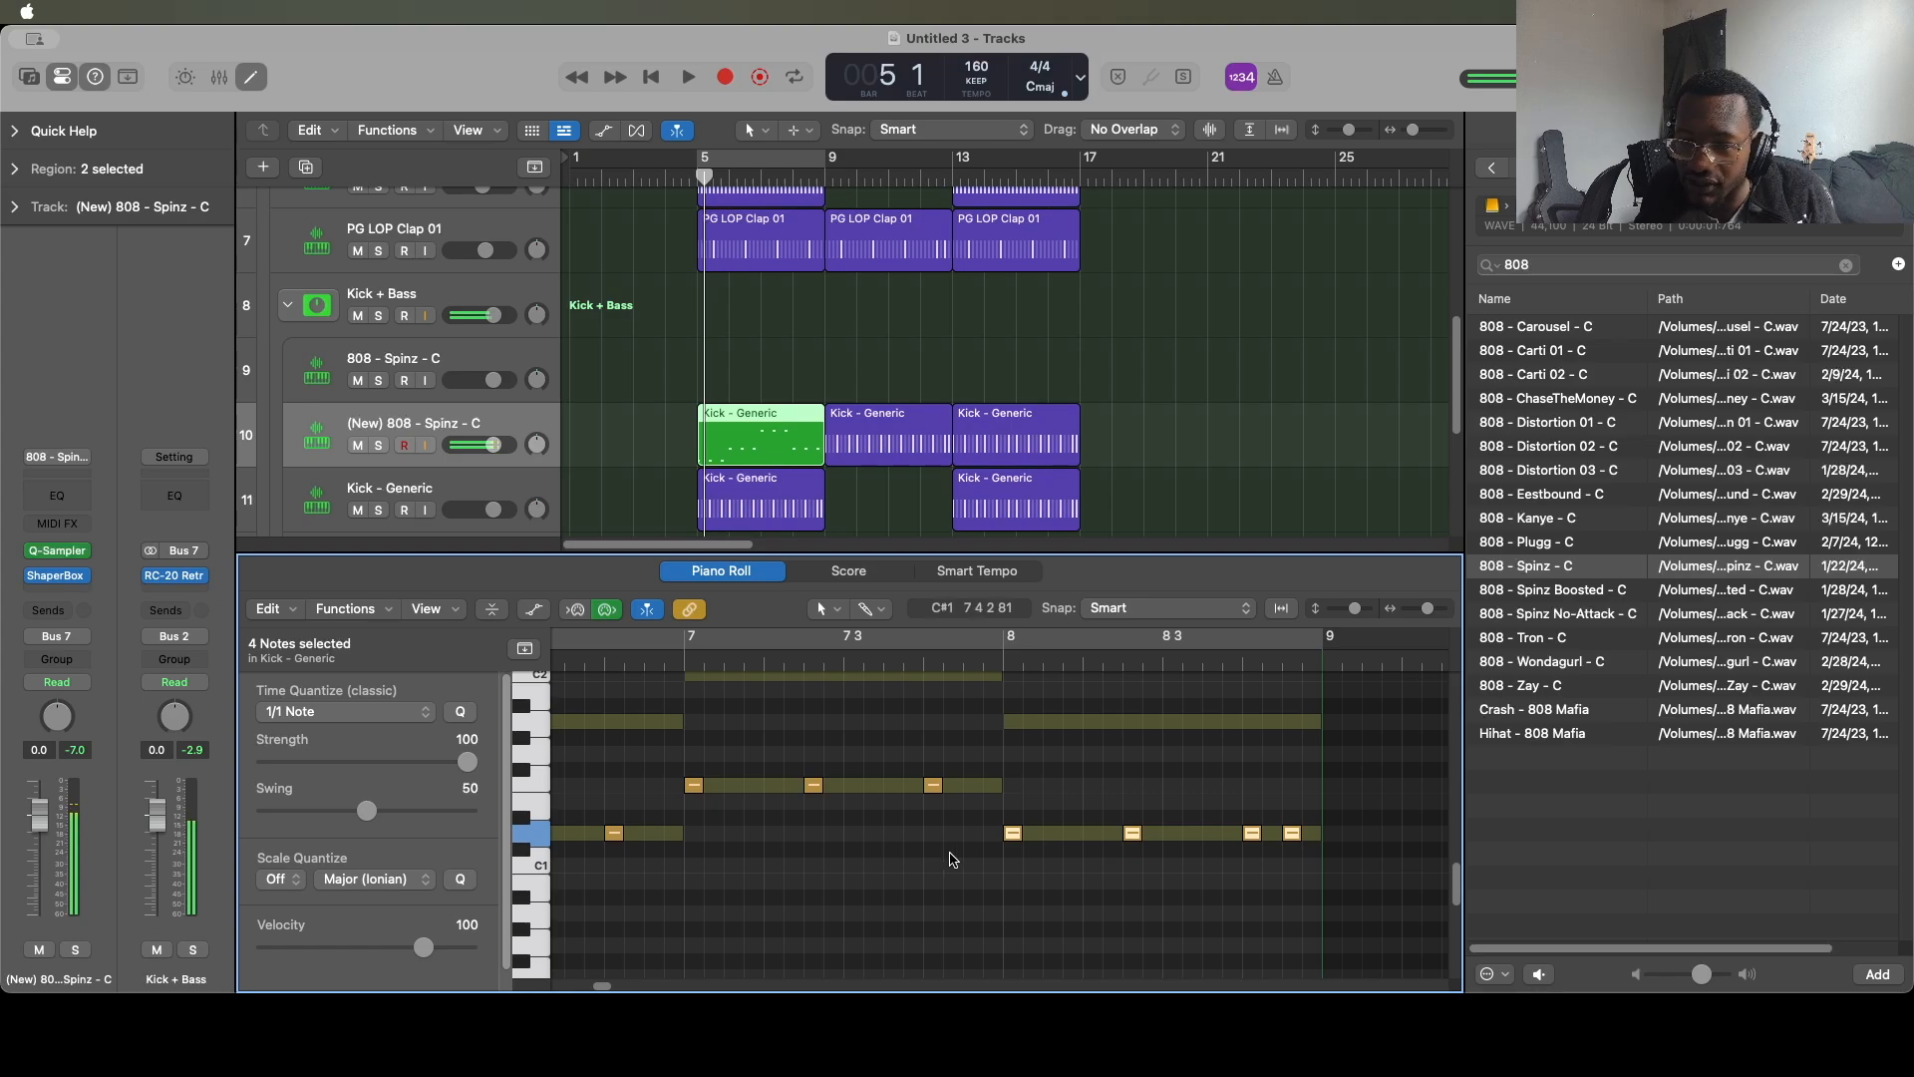
# Select all 808 notes from bar 5 to bar 9 and apply force legato so each lasts until the next note.
pyautogui.hscroll(-5, 950, 860)
pyautogui.click(842, 912)
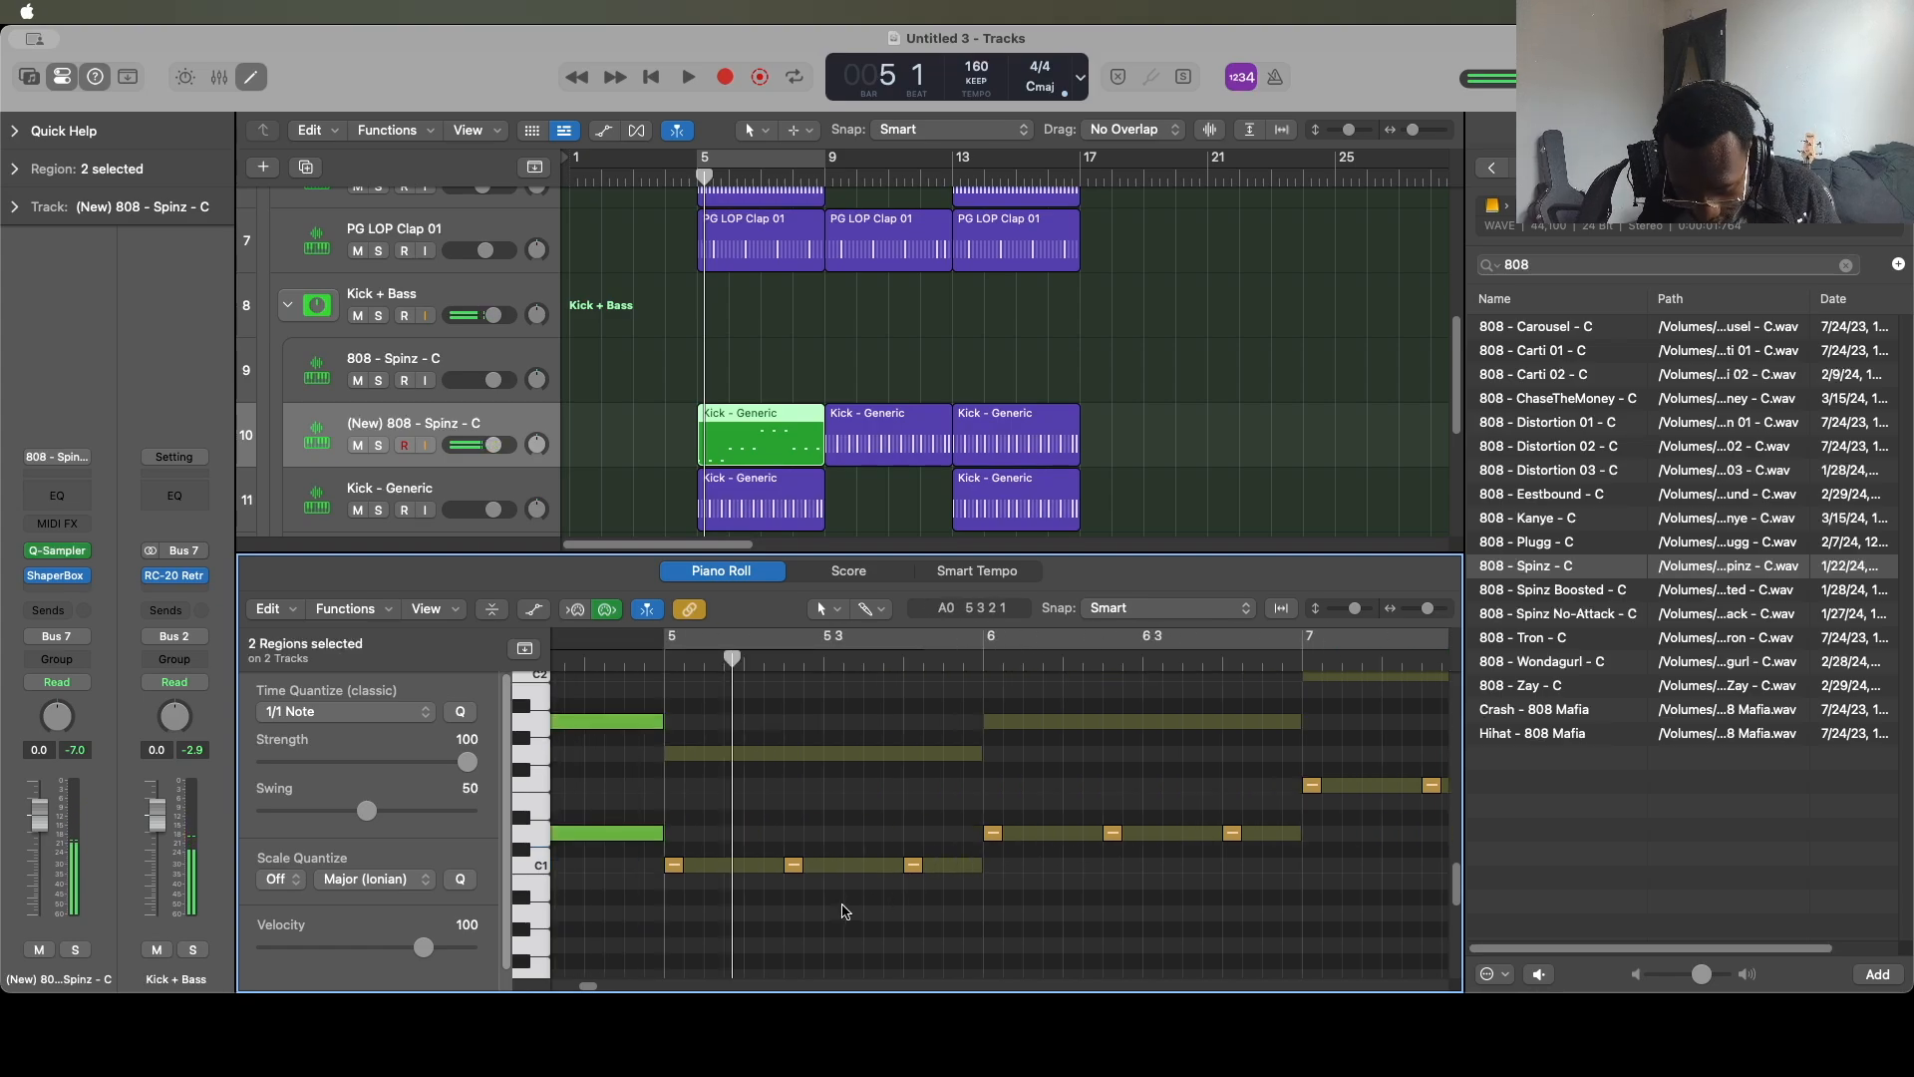
pyautogui.press('super+a')
pyautogui.click(861, 943)
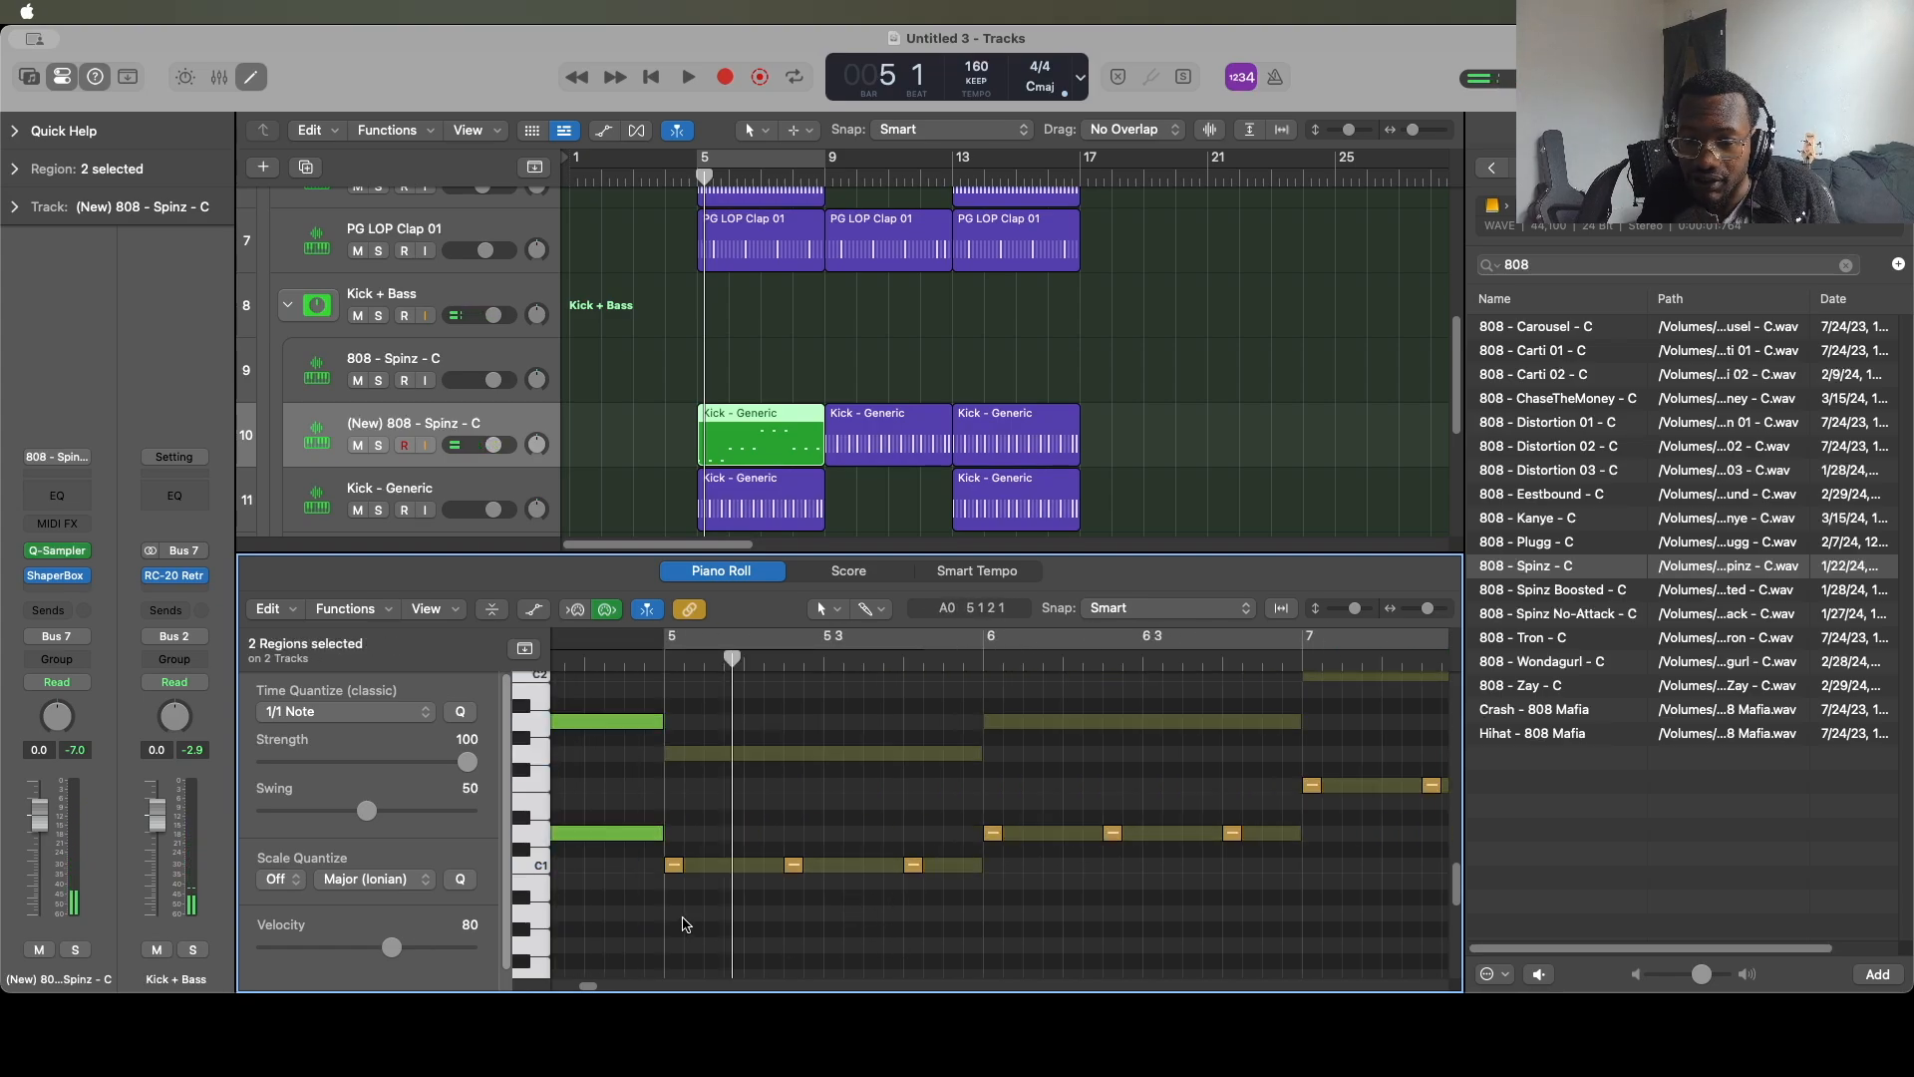
pyautogui.moveTo(672, 913); pyautogui.dragTo(1503, 689)
pyautogui.scroll(-3, 1082, 874)
pyautogui.scroll(-2, 1082, 874)
pyautogui.hscroll(-5, 1091, 871)
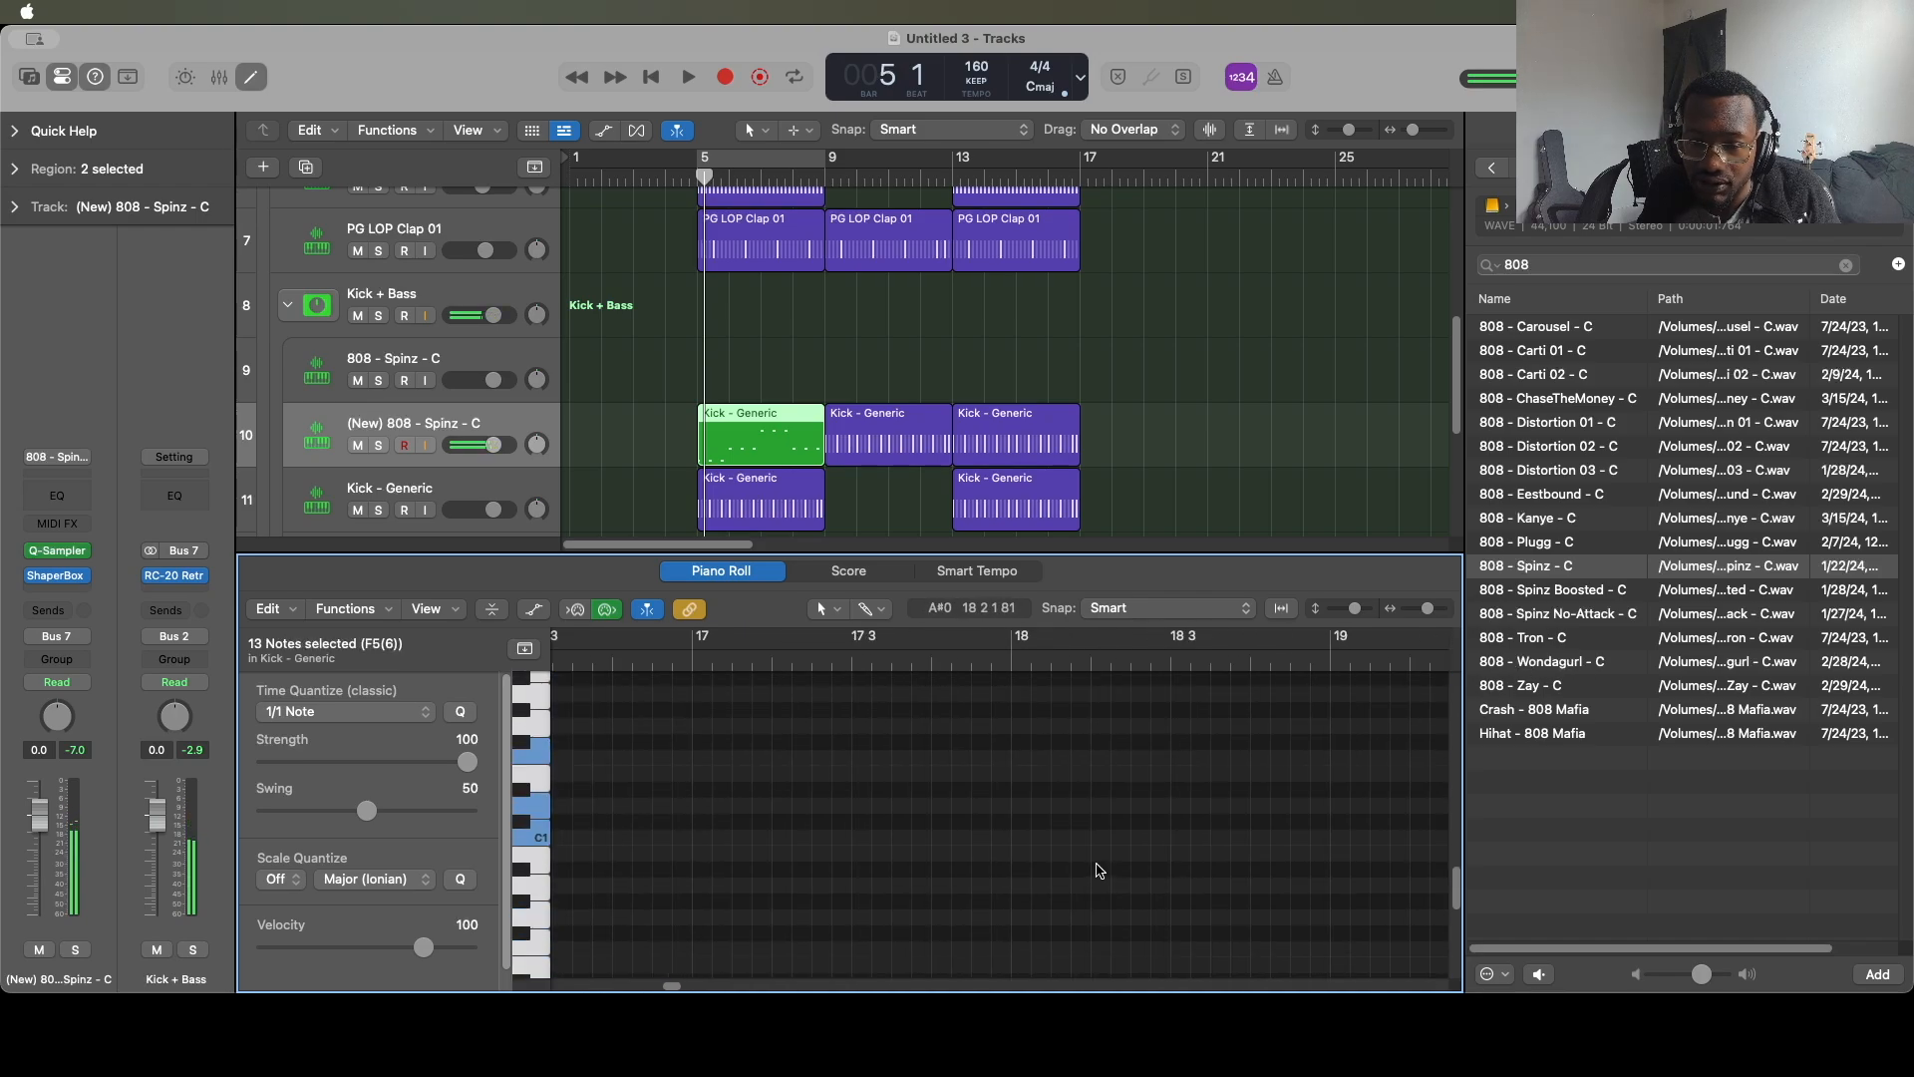
pyautogui.hscroll(-10, 1098, 868)
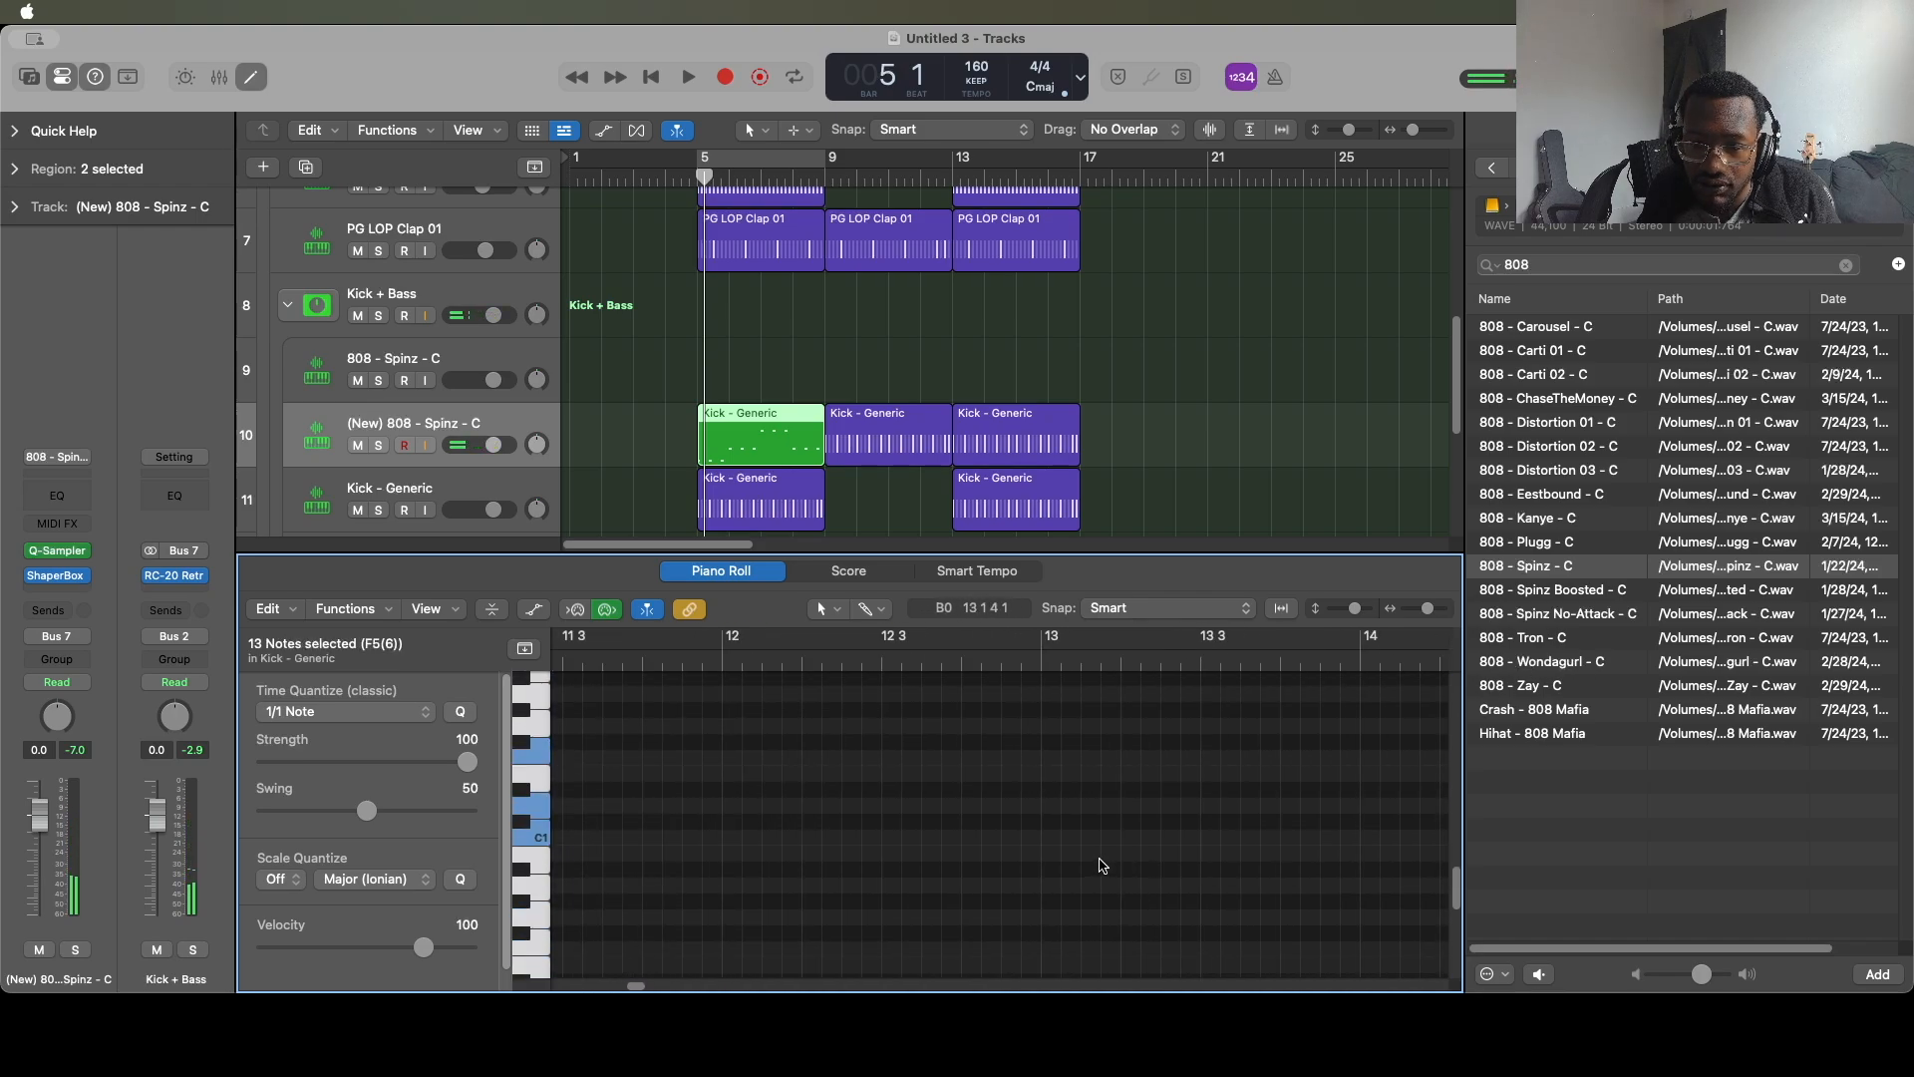
pyautogui.hscroll(-5, 1102, 865)
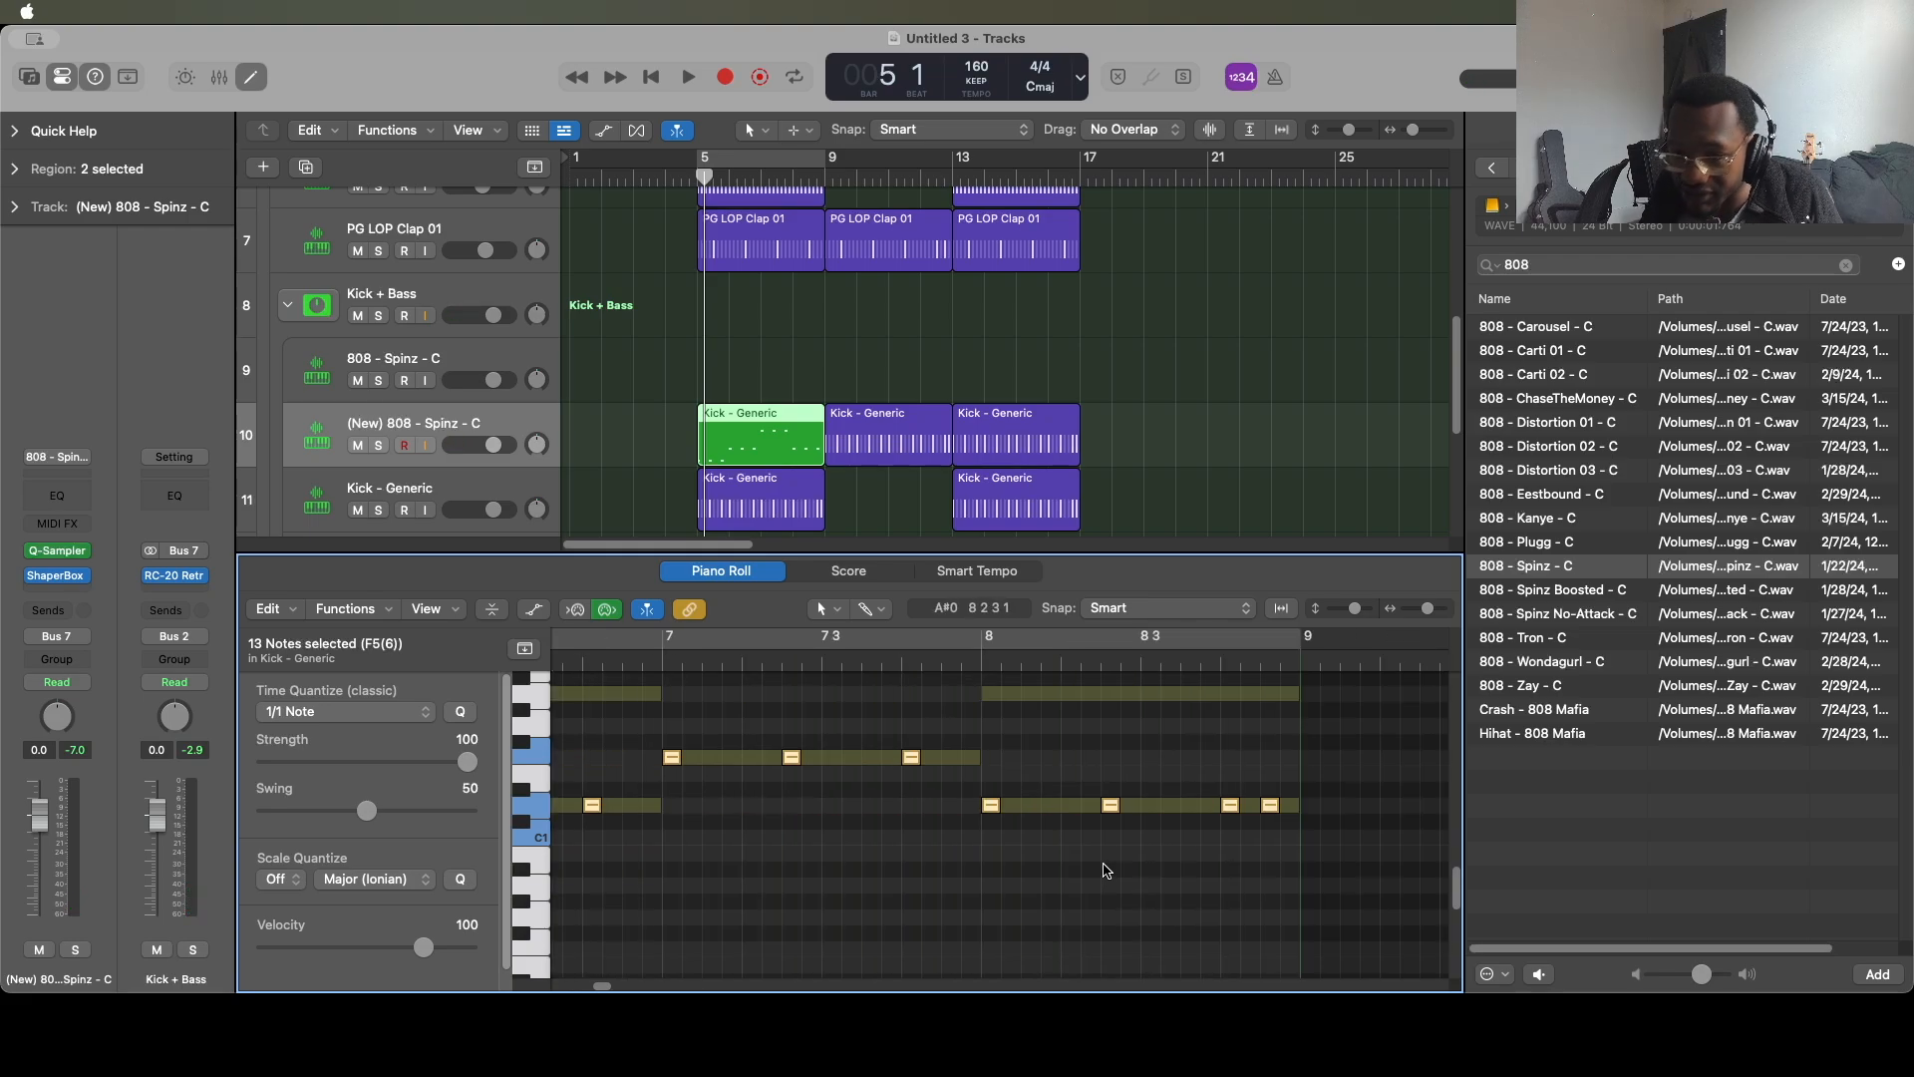
pyautogui.hotkey('shift', 'l')
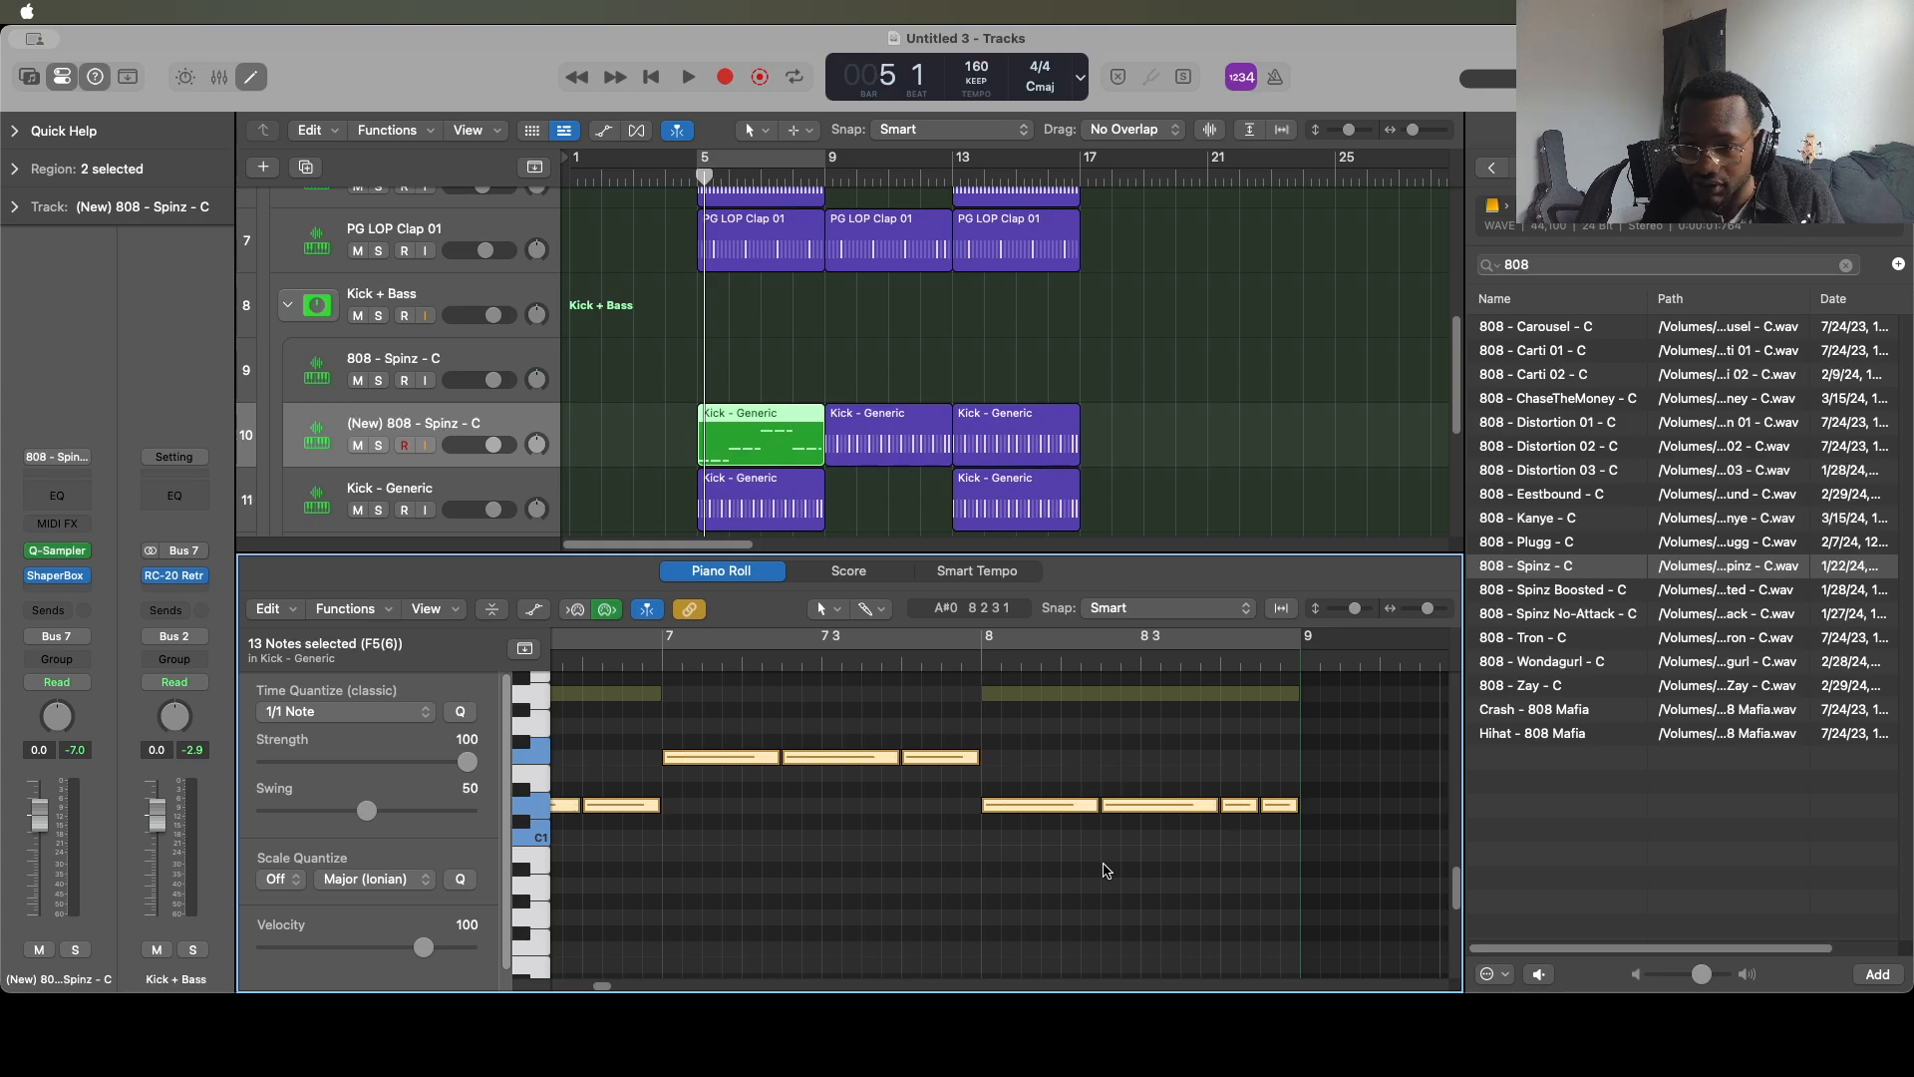
# Play the arrangement from bar 5 to check the new 808 line against the melody and drums.
pyautogui.press('space')
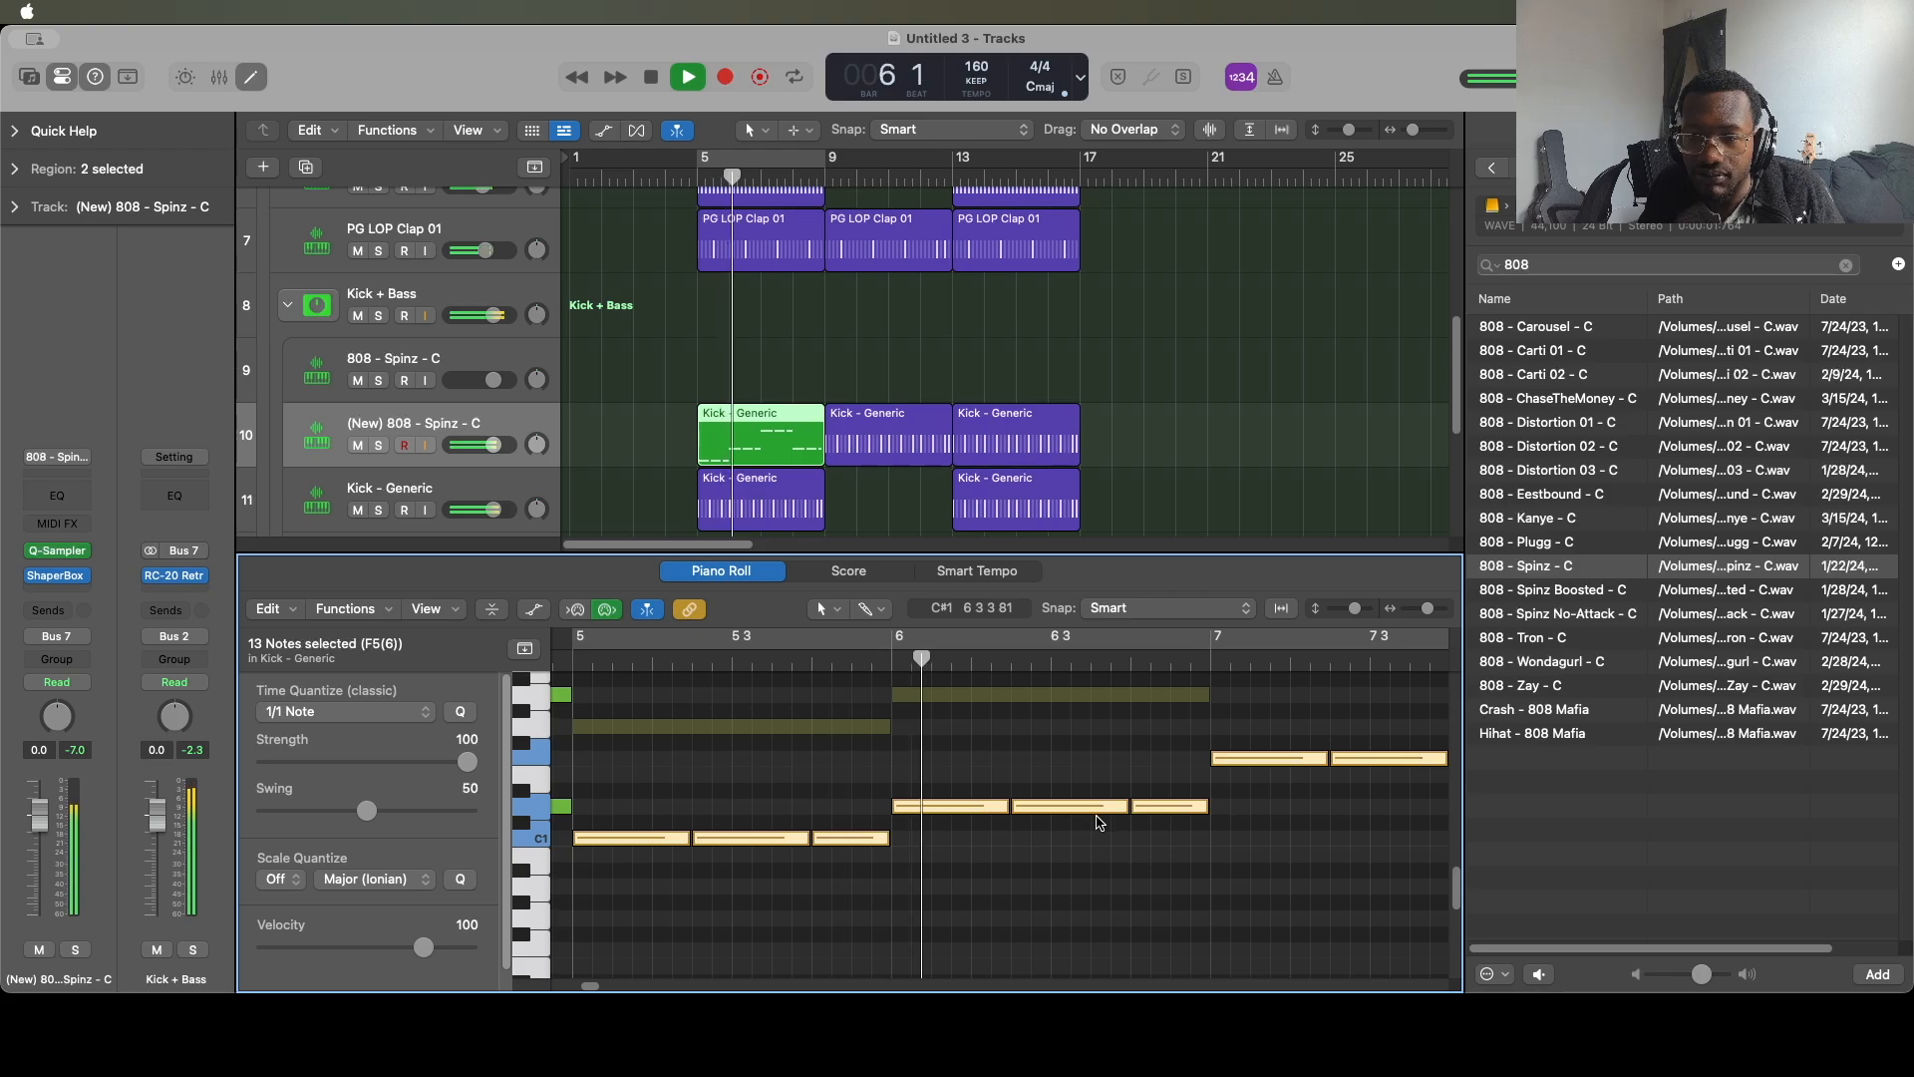
pyautogui.press('space')
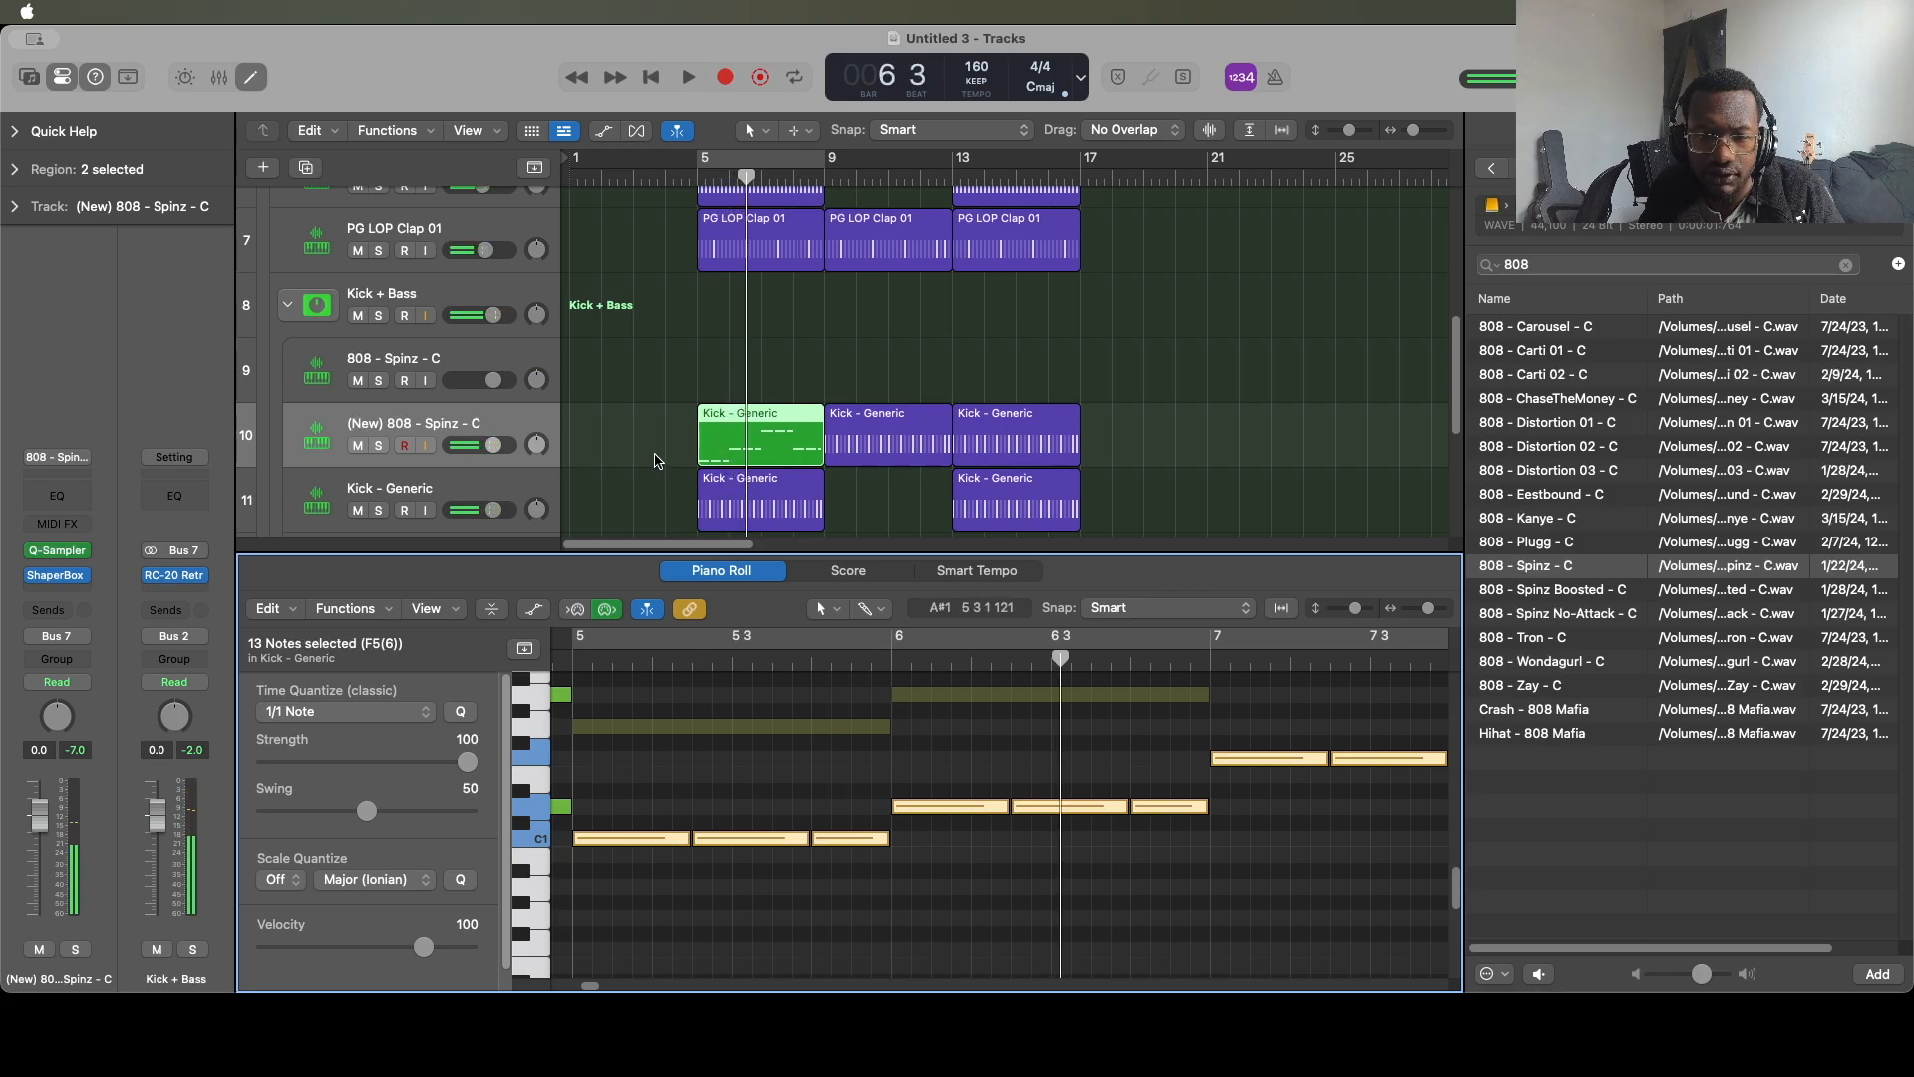
pyautogui.press('space')
pyautogui.press('space')
pyautogui.click(667, 315)
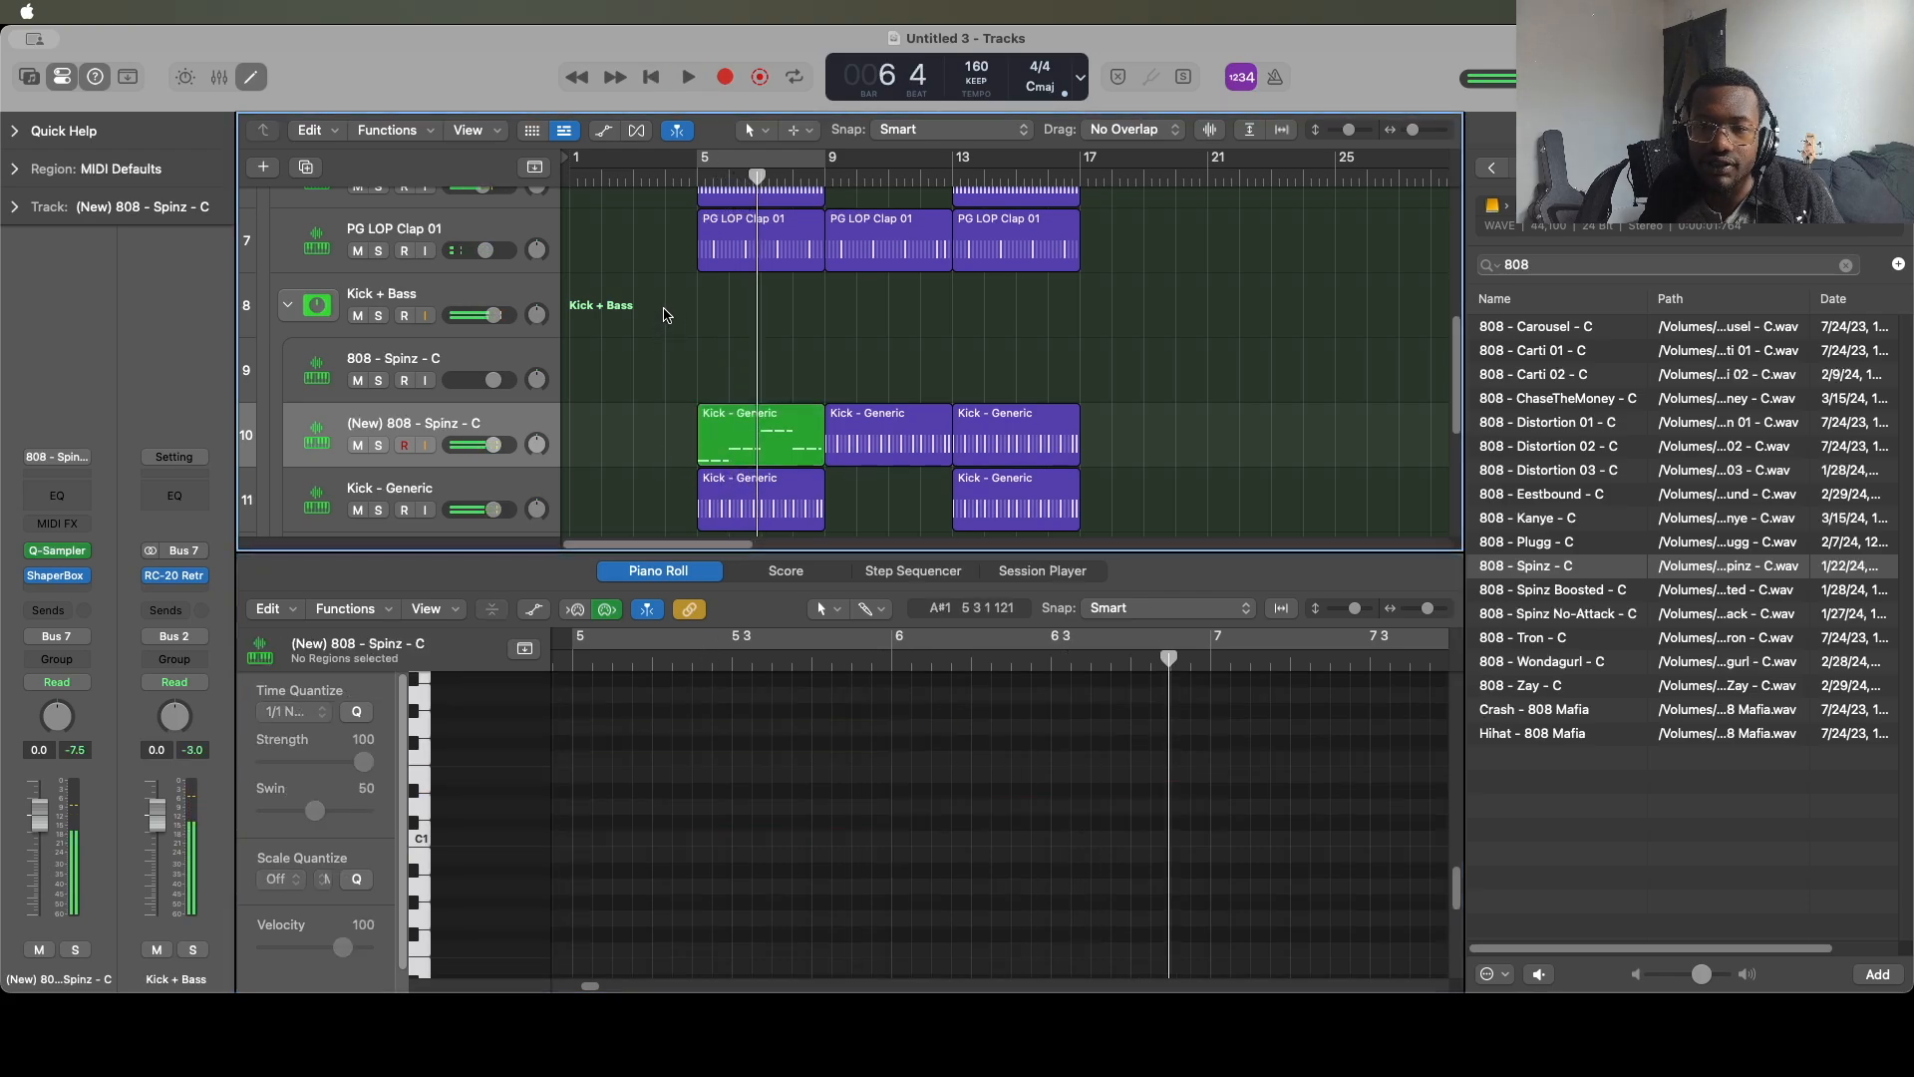
pyautogui.click(694, 184)
pyautogui.press('space')
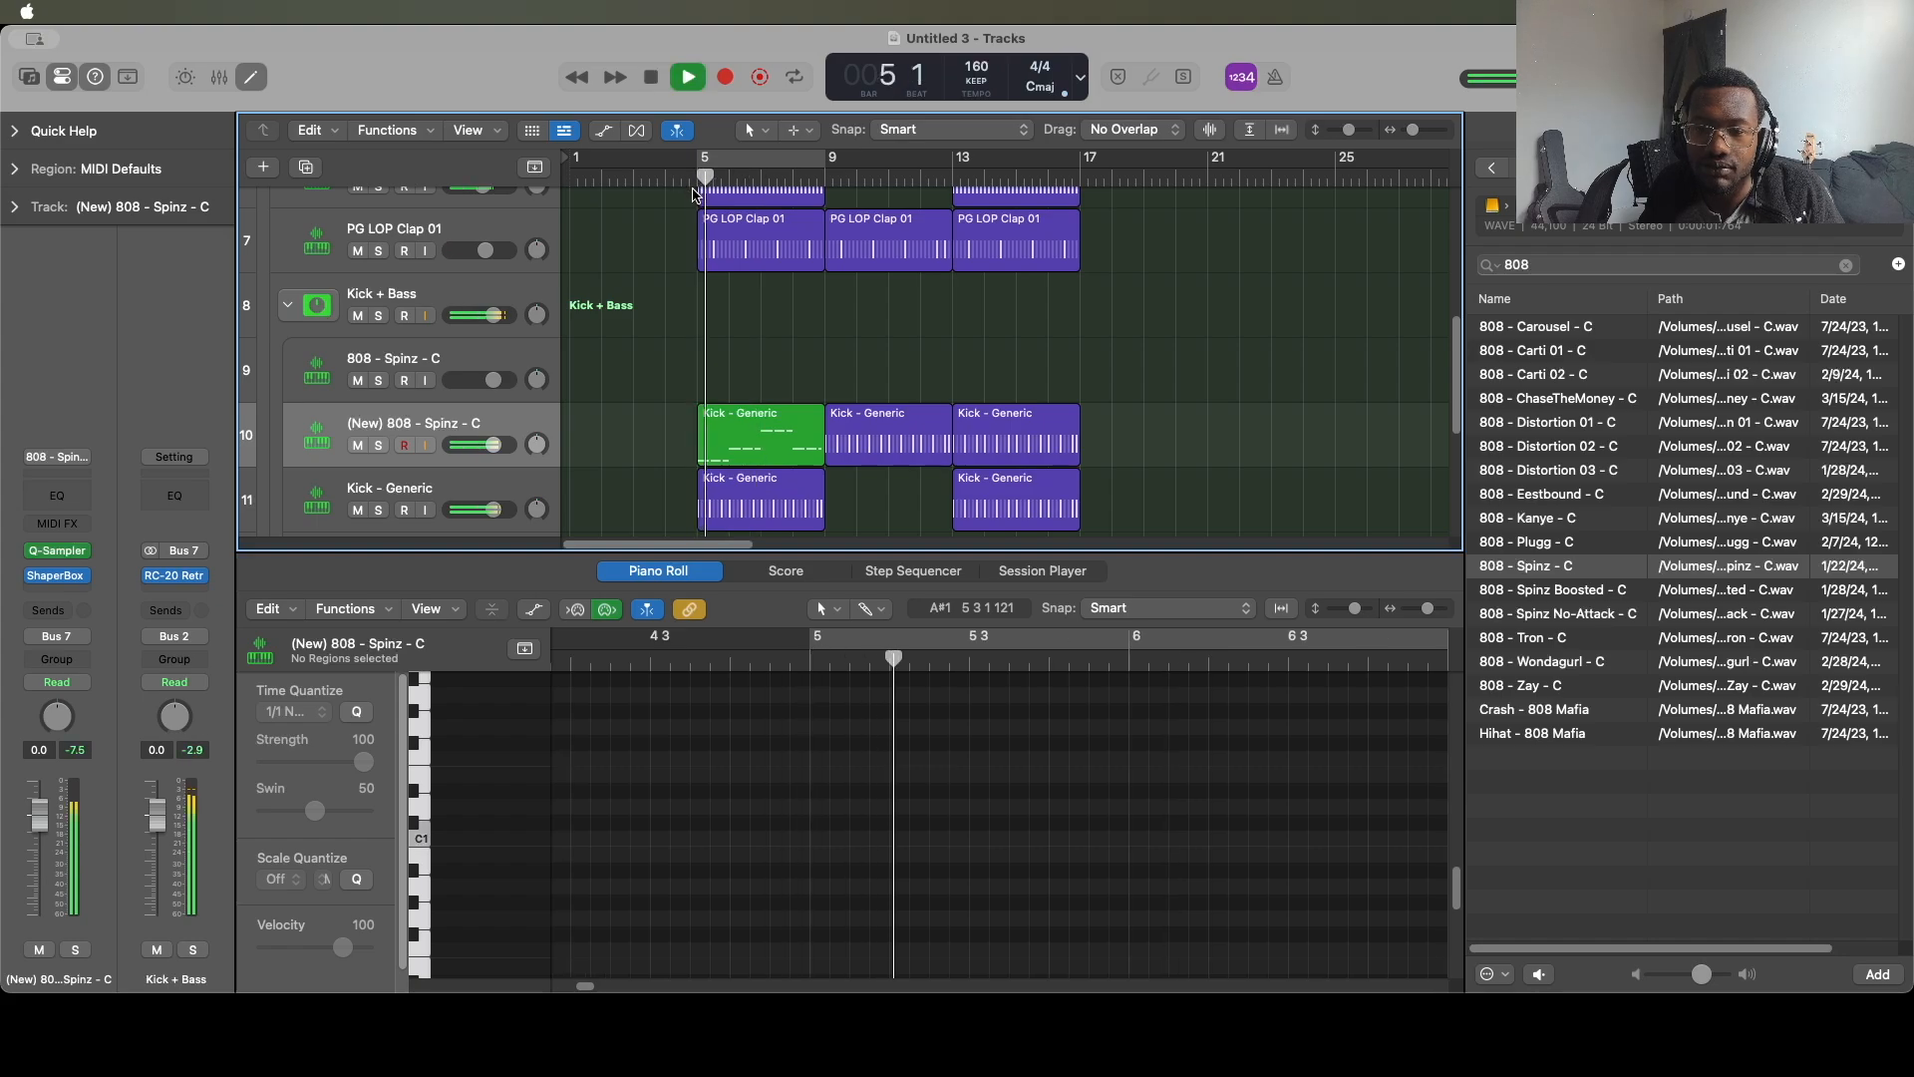
pyautogui.press('space')
# Transpose all notes of the bar 5 808 region up one octave and play the section from bar 5.
pyautogui.click(751, 448)
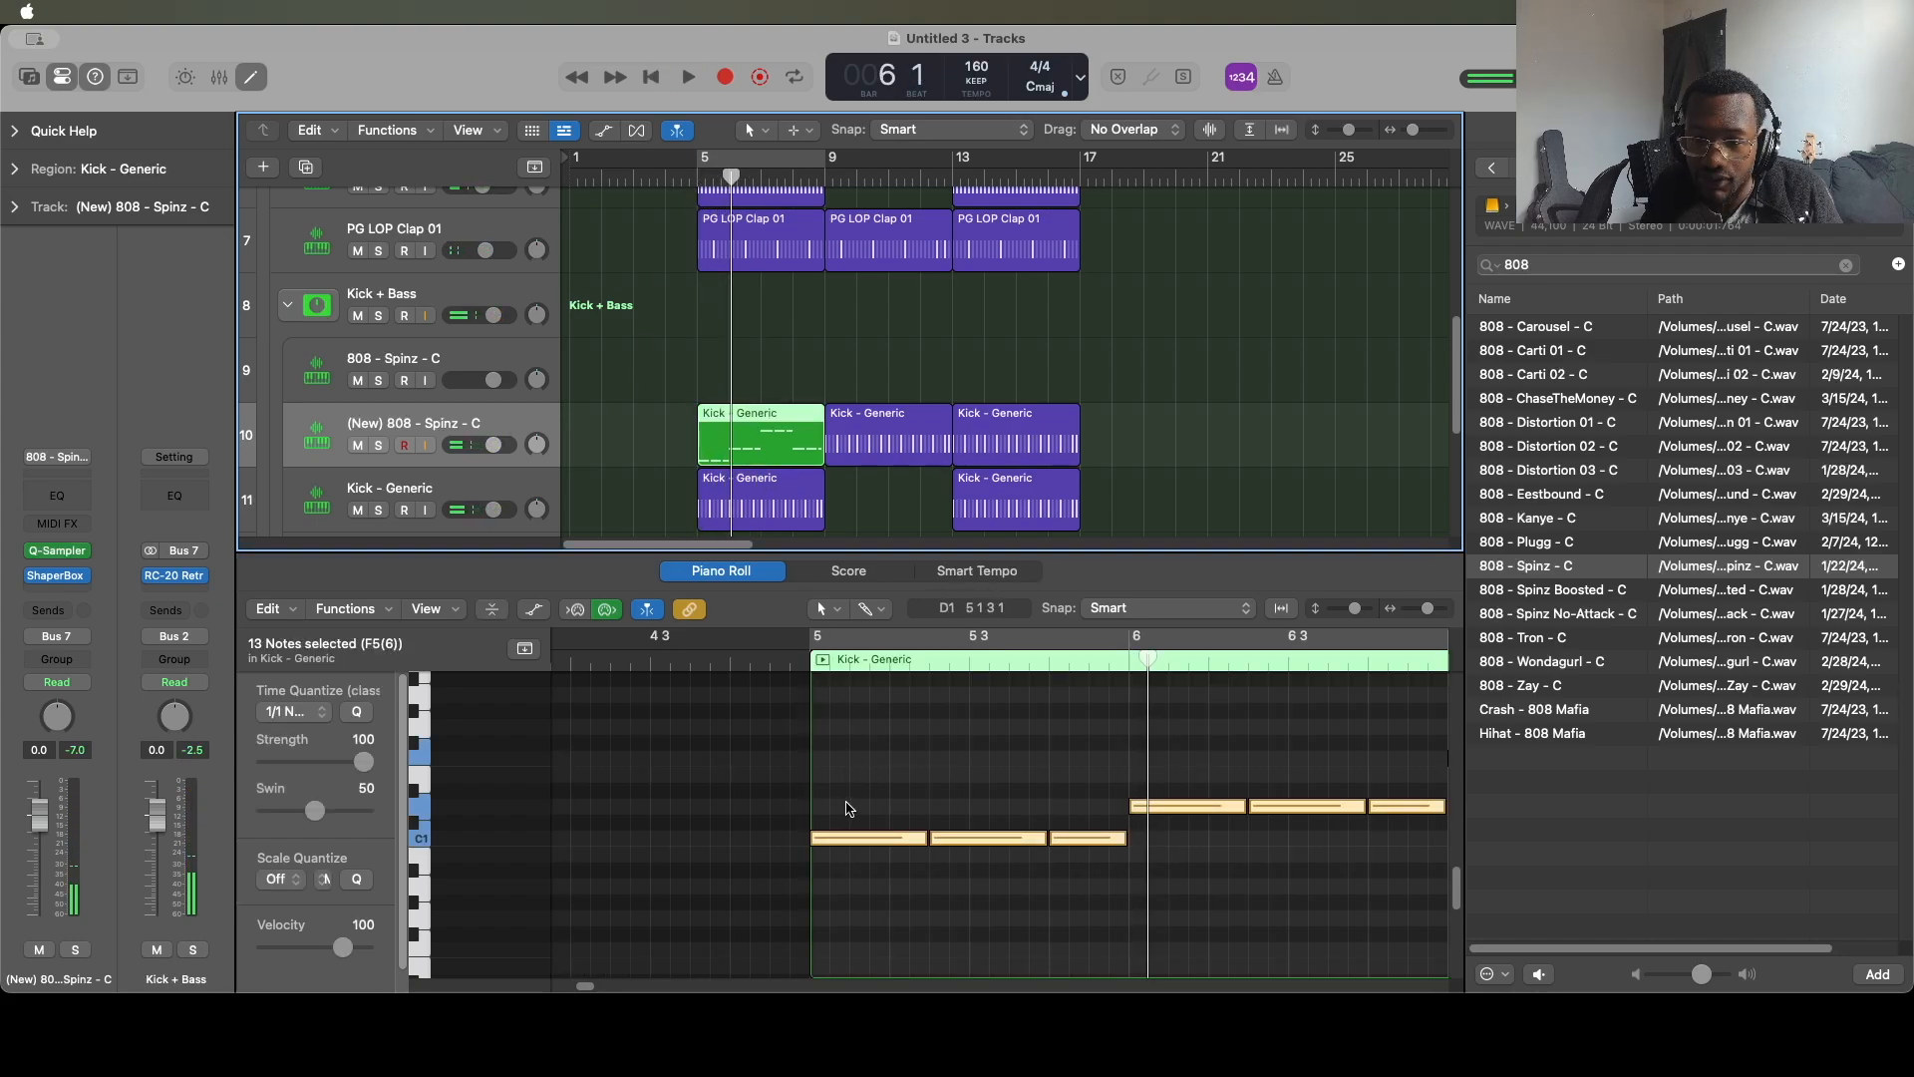
pyautogui.click(847, 806)
pyautogui.press('super+a')
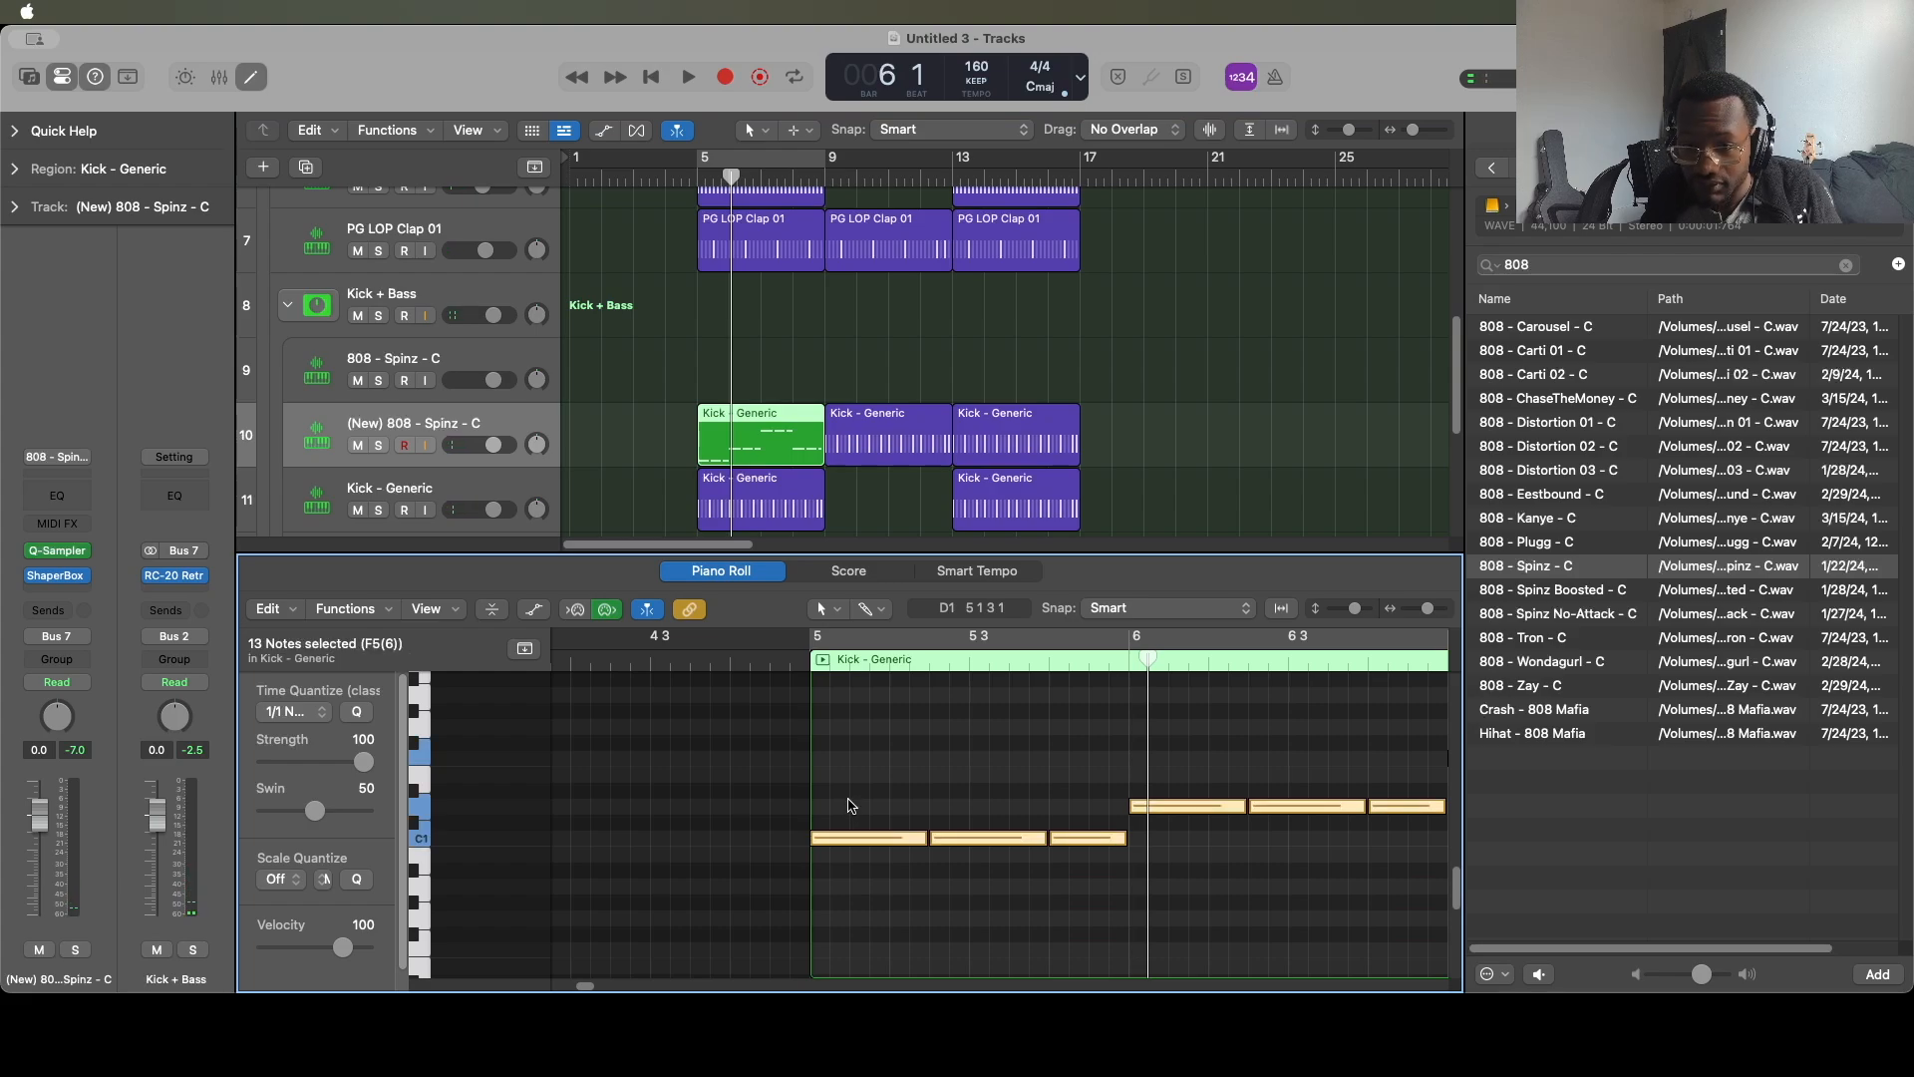
pyautogui.press('Delete')
pyautogui.press('space')
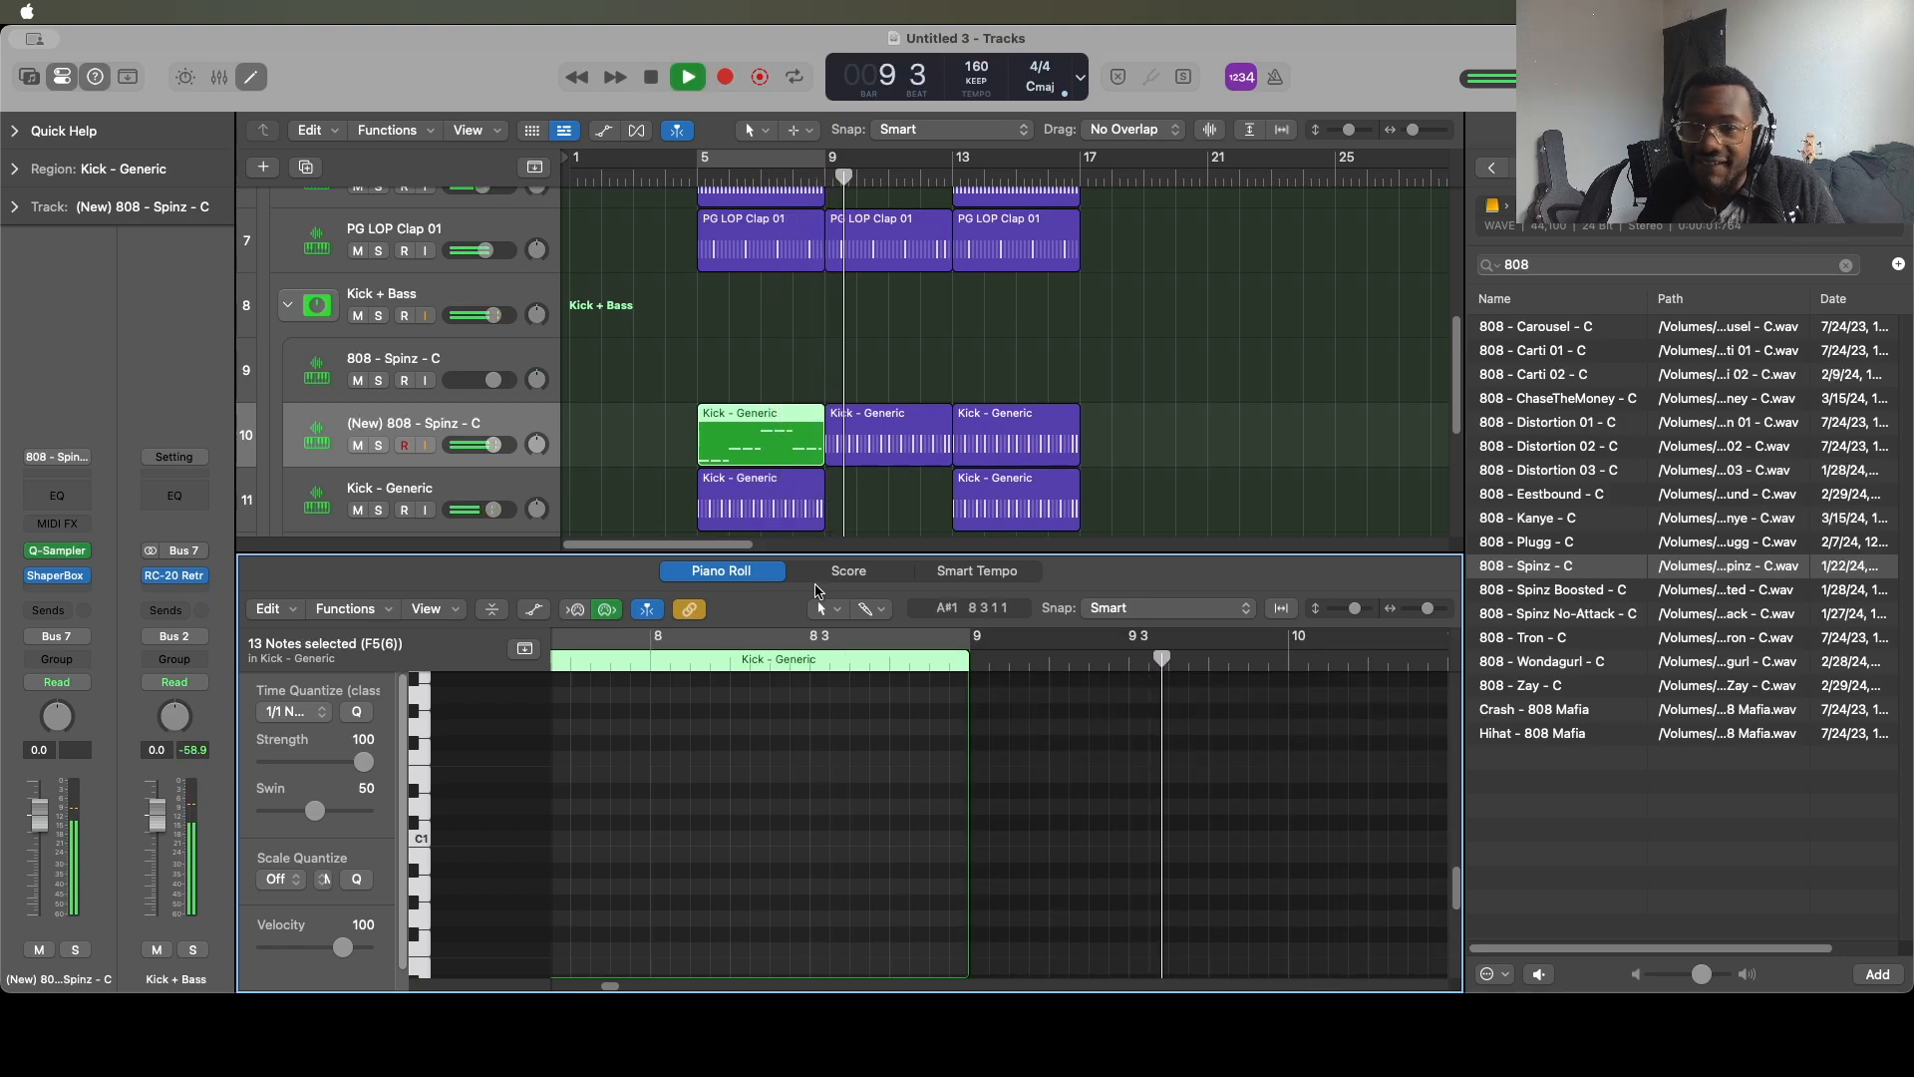
pyautogui.click(700, 180)
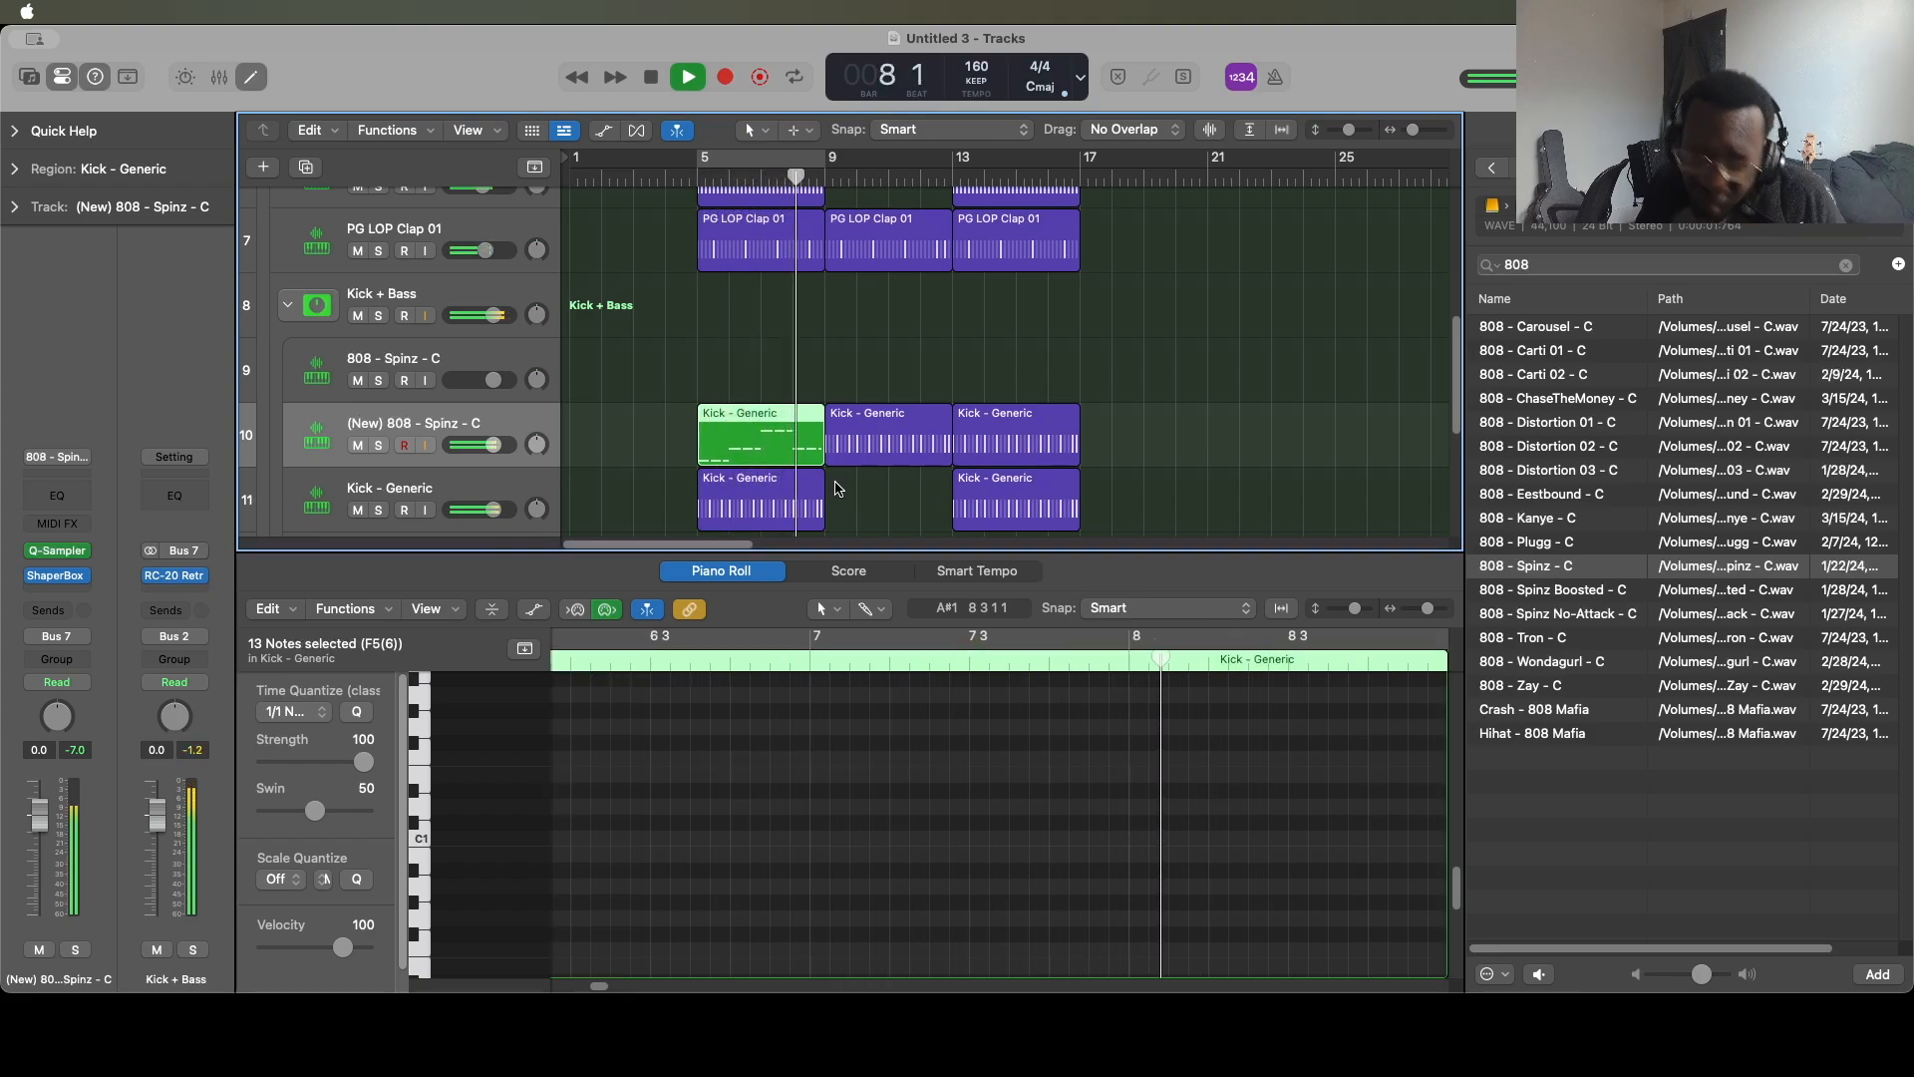
pyautogui.press('space')
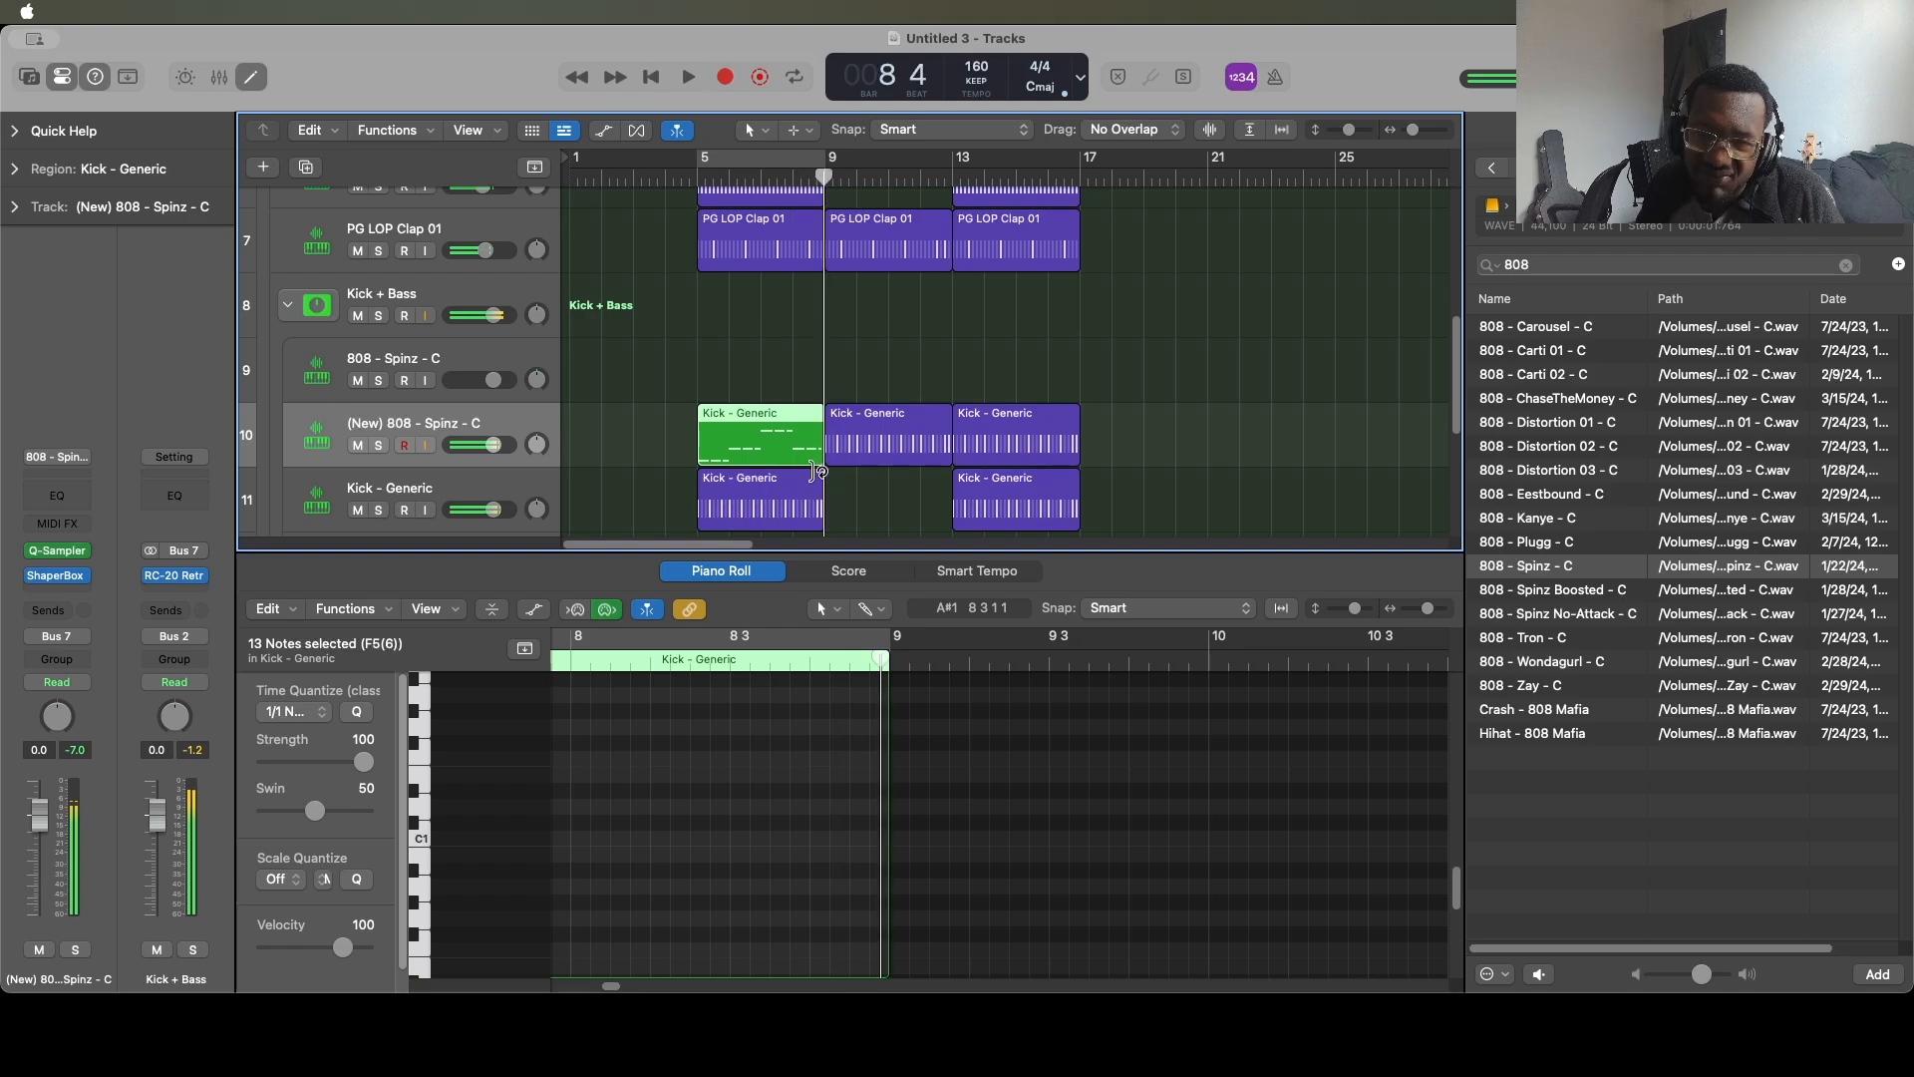
# Repeat the bar 5 808 region twice so it replaces the pattern regions at bars 9 and 13.
pyautogui.click(742, 446)
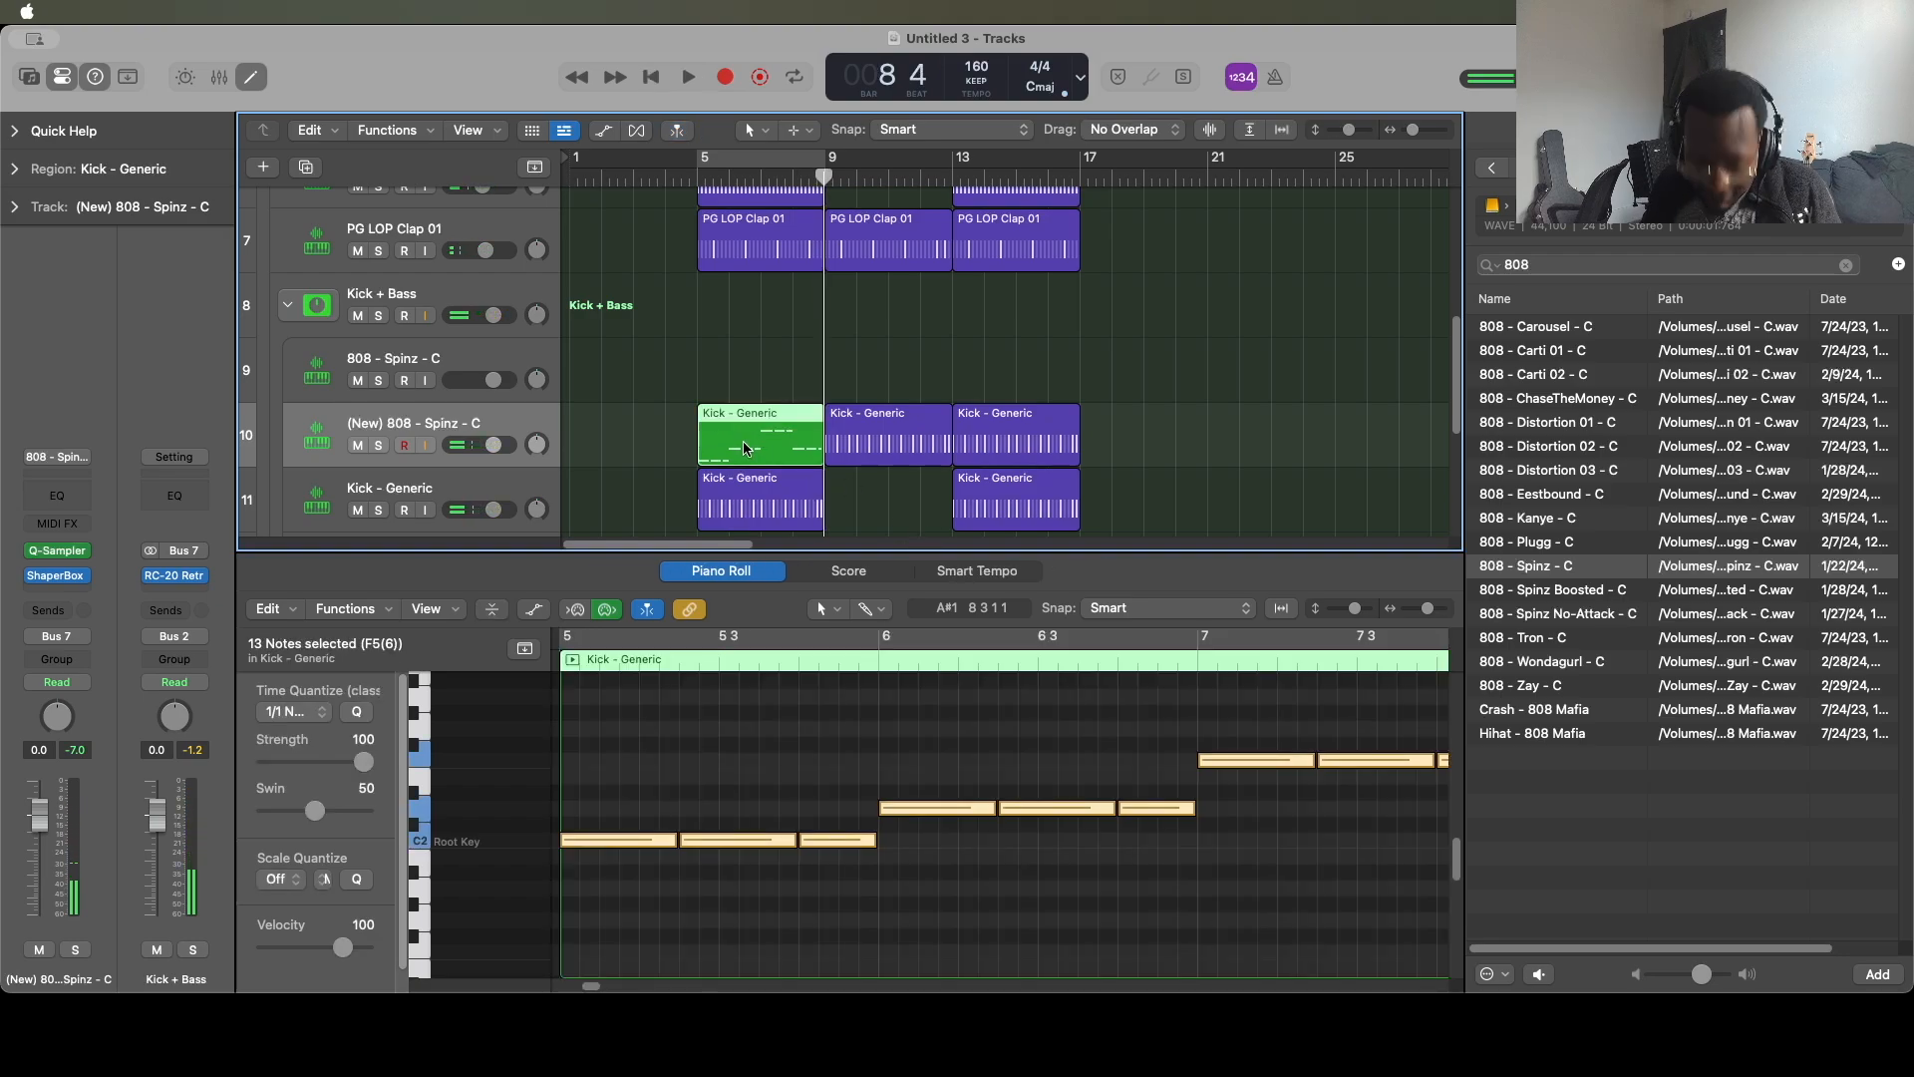
pyautogui.press('super+r')
pyautogui.press('super+r')
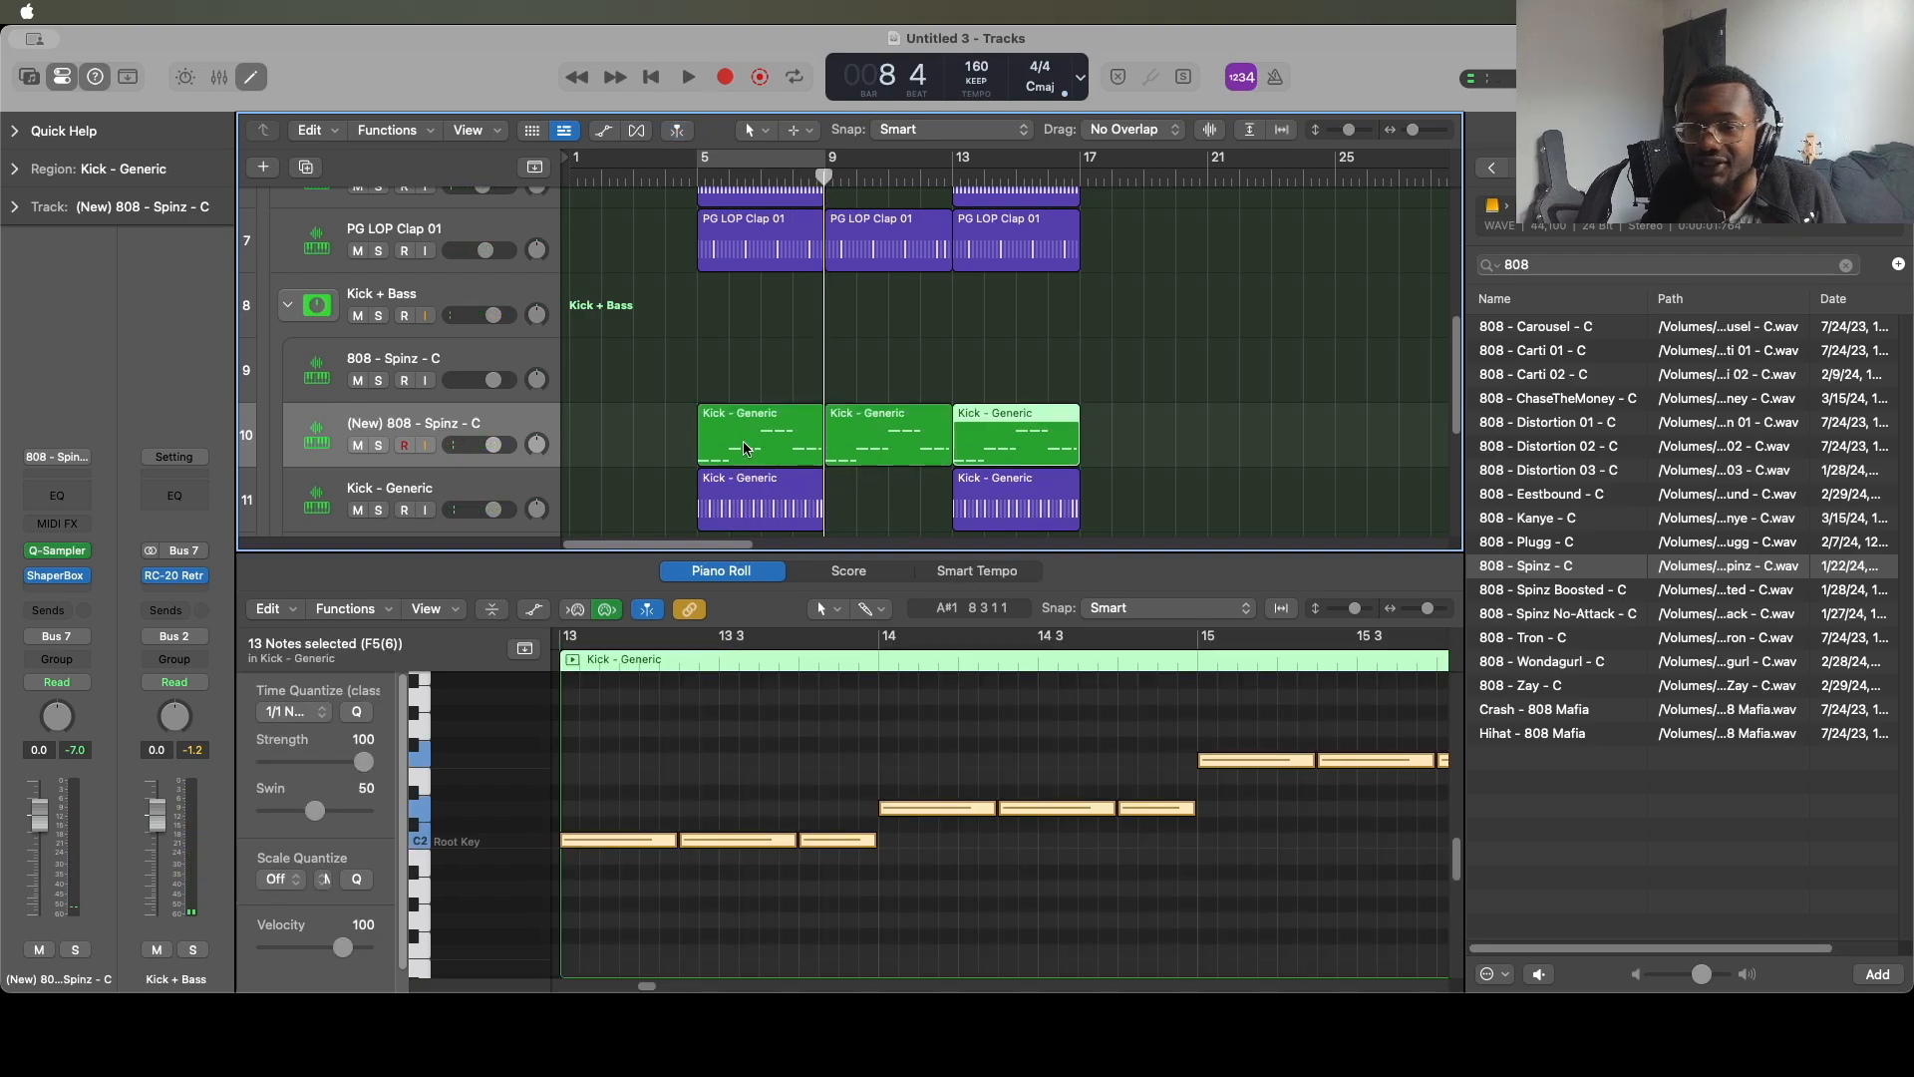
pyautogui.click(1088, 449)
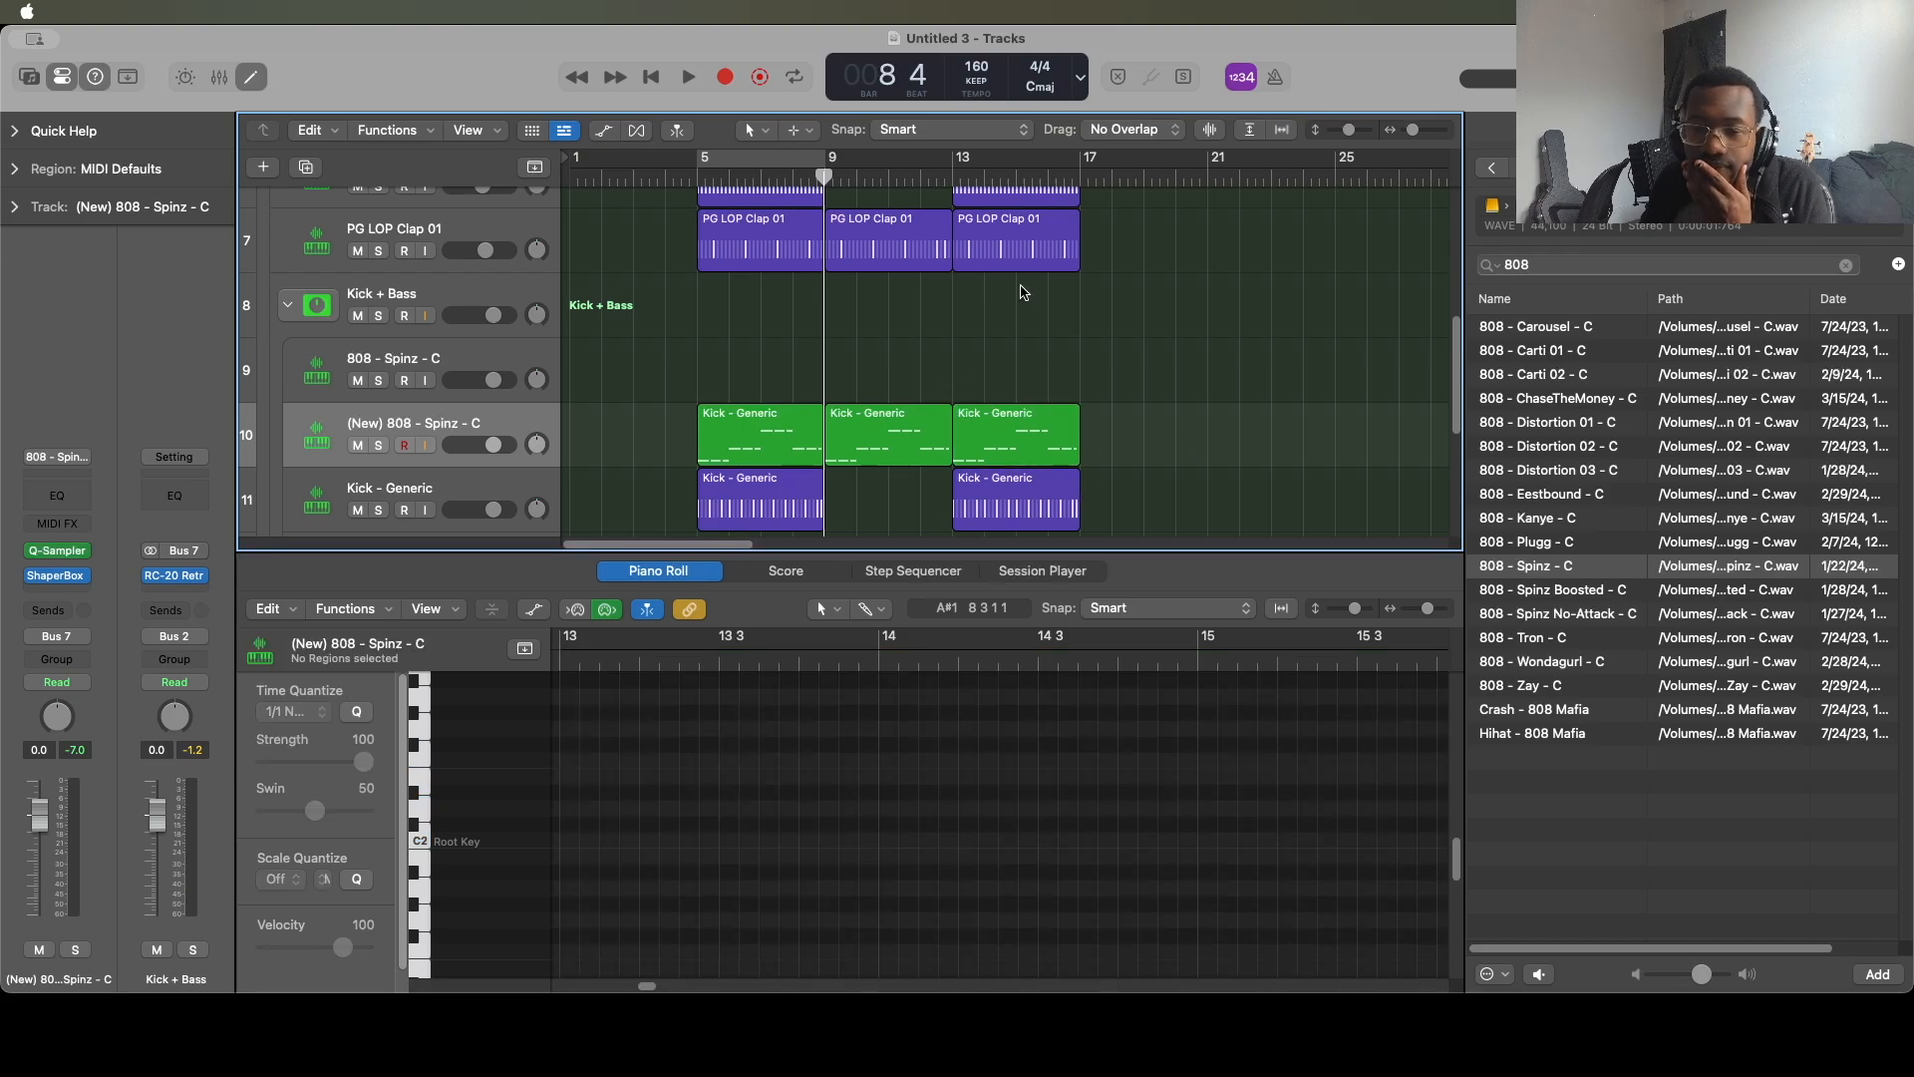
# Transpose the 808 region at bar 13 by +12 semitones and play that section.
pyautogui.click(955, 183)
pyautogui.click(993, 431)
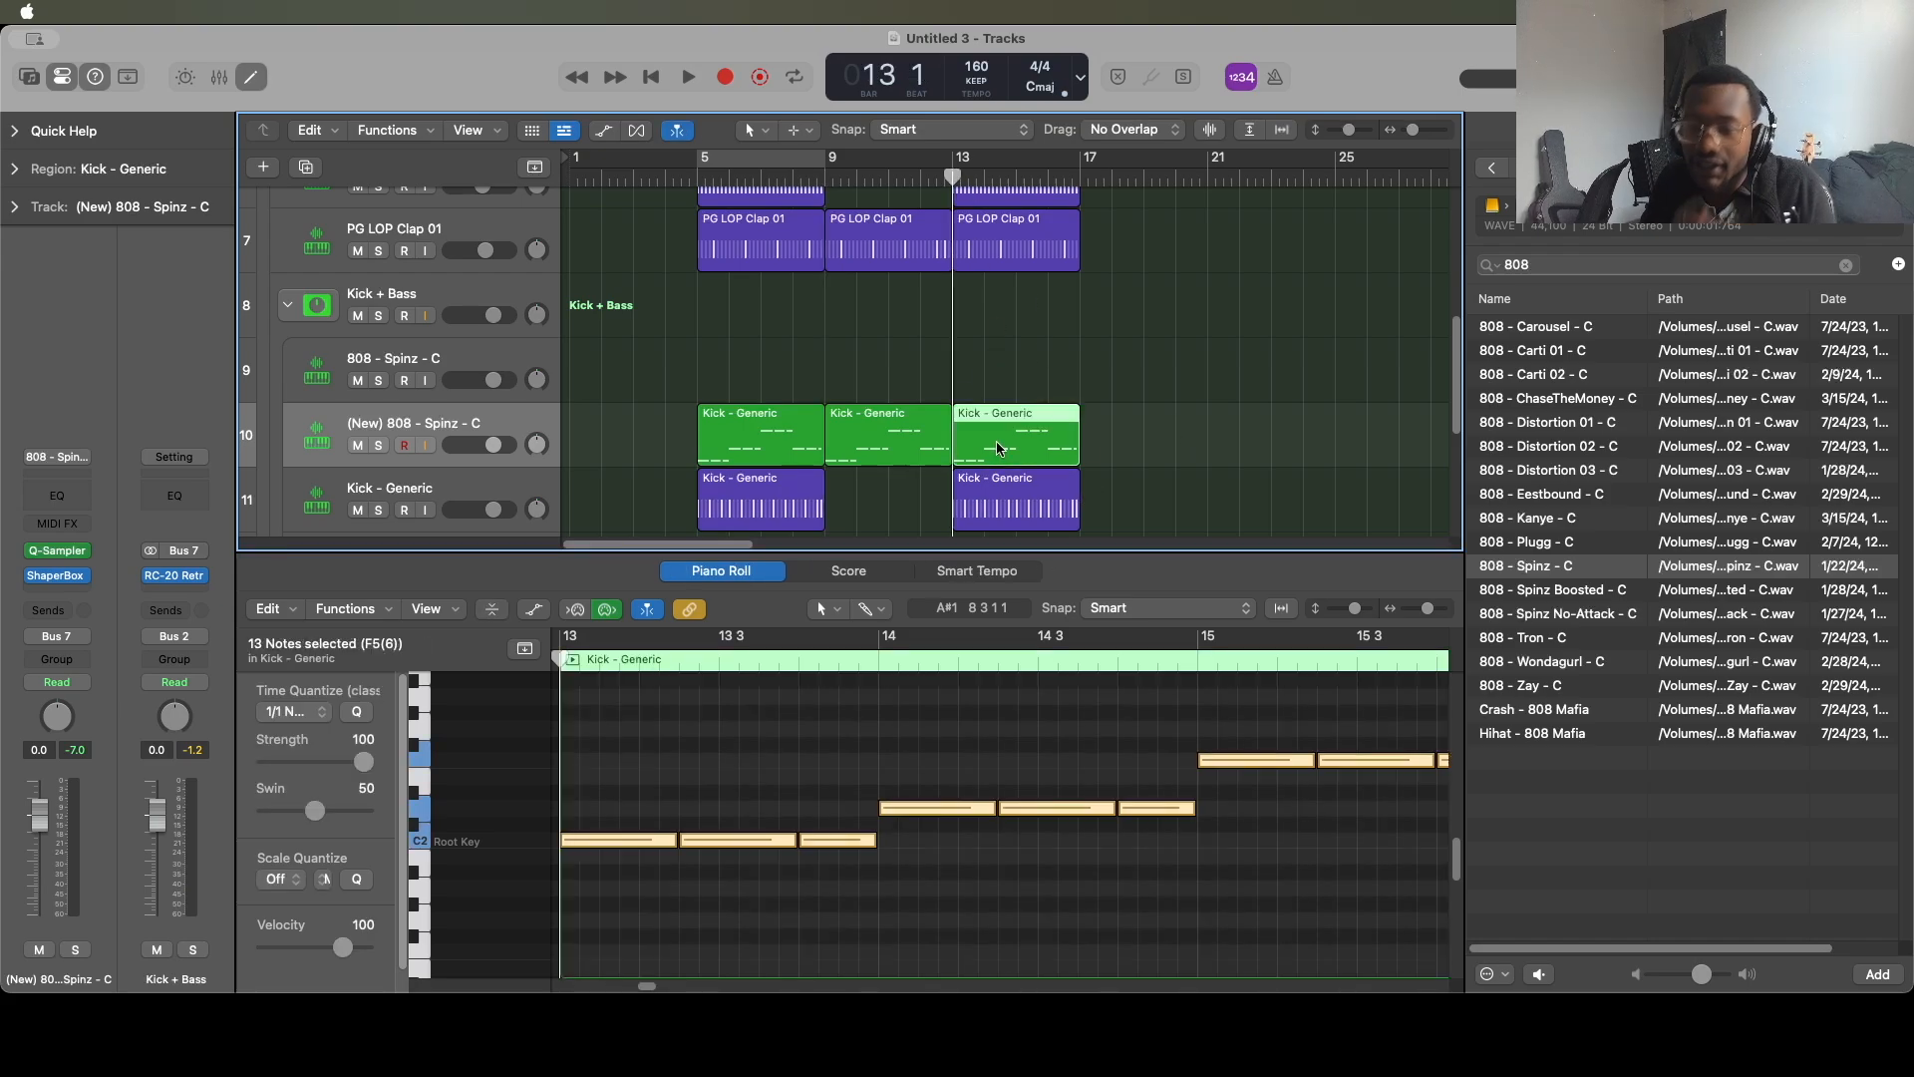
pyautogui.hotkey('alt', 'shift', 'Up')
pyautogui.press('space')
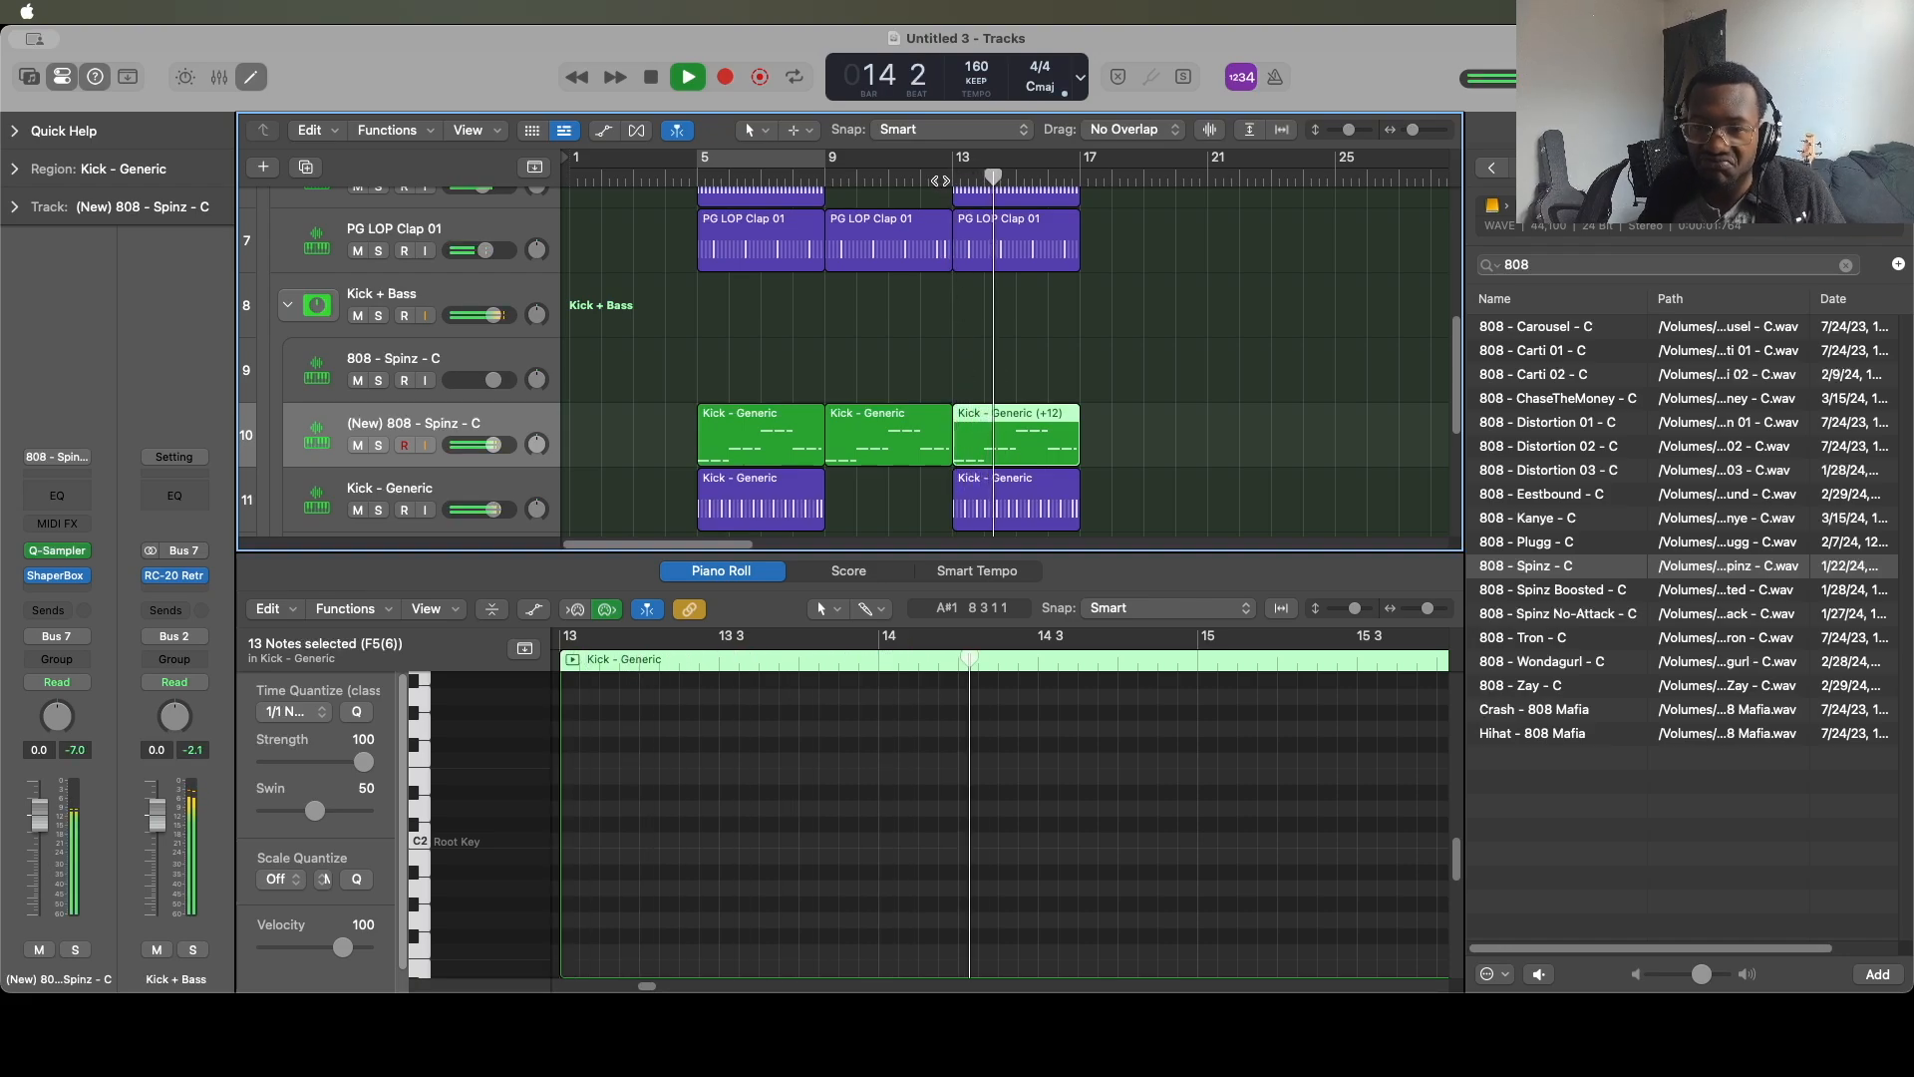
pyautogui.click(940, 181)
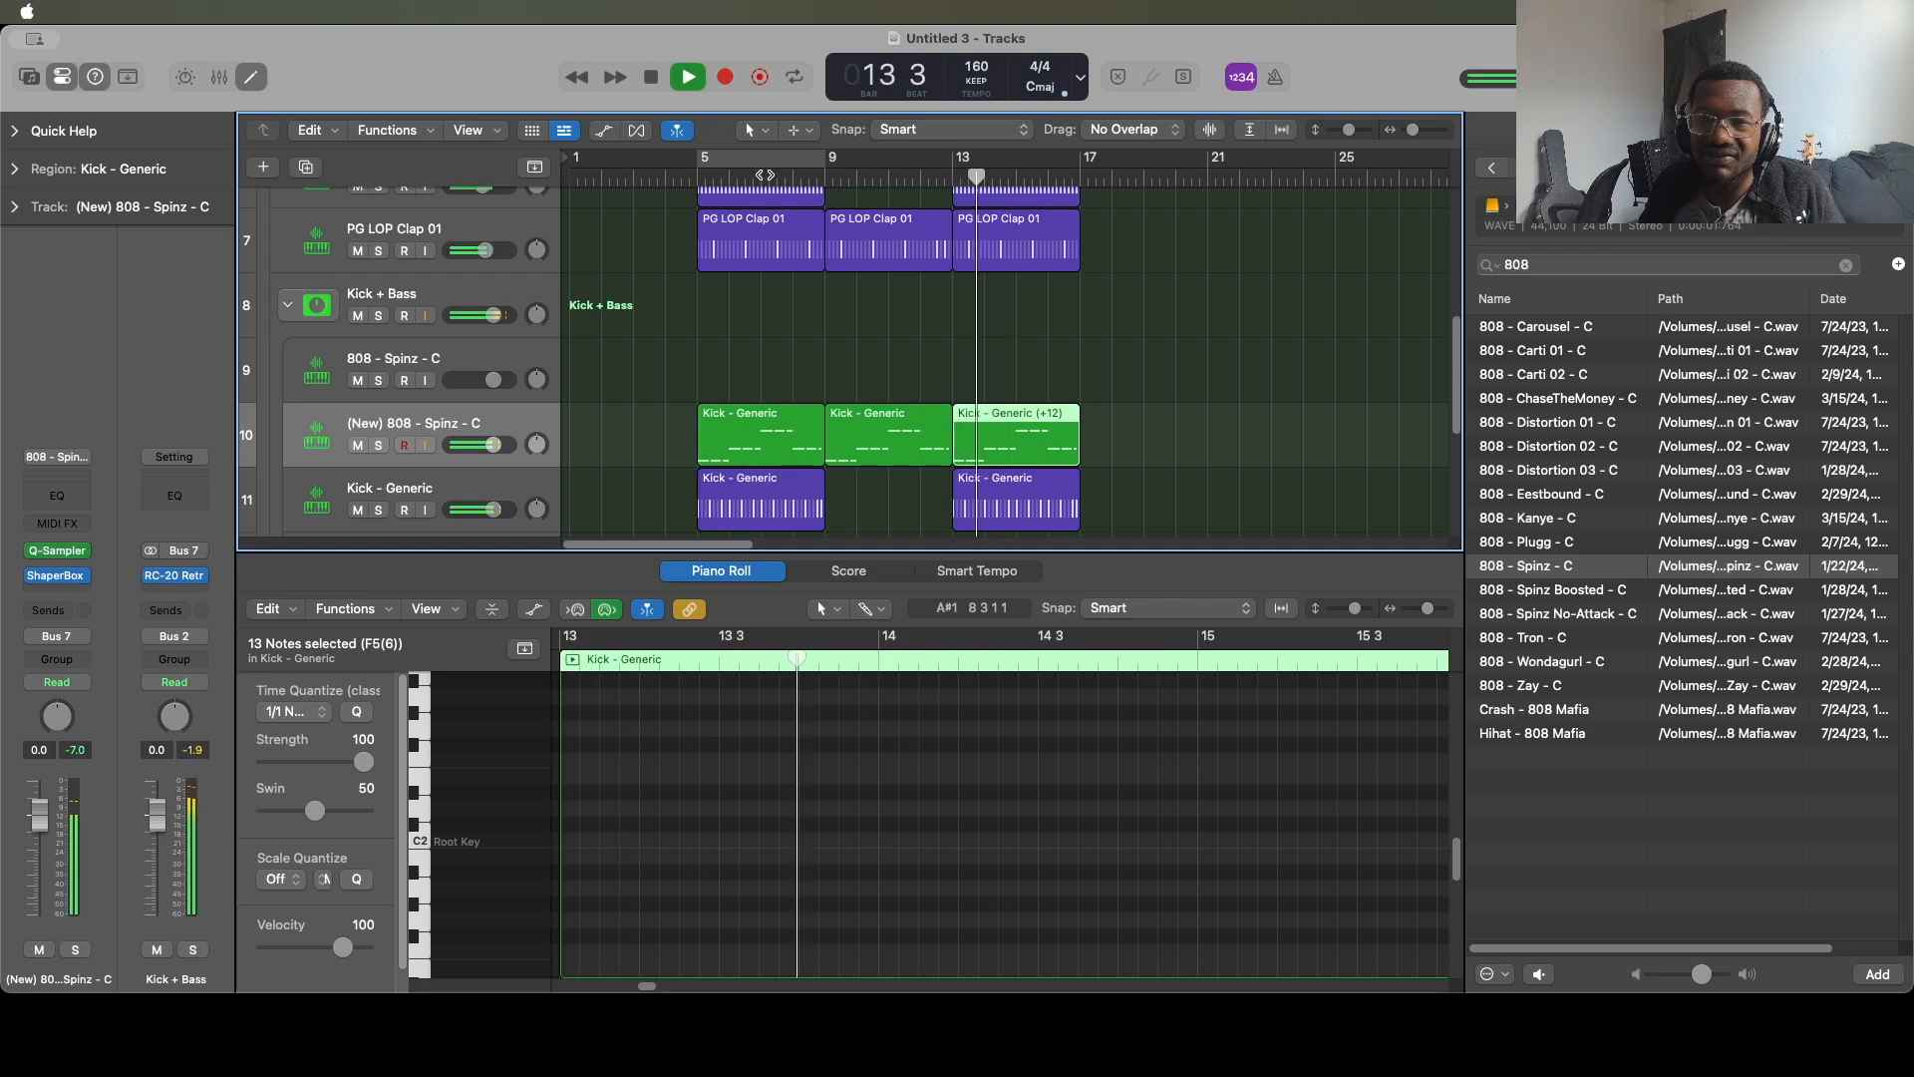
# Set the cycle range from bar 1 to bar 17 and play through the arrangement.
pyautogui.click(688, 177)
pyautogui.moveTo(573, 165); pyautogui.dragTo(1208, 254)
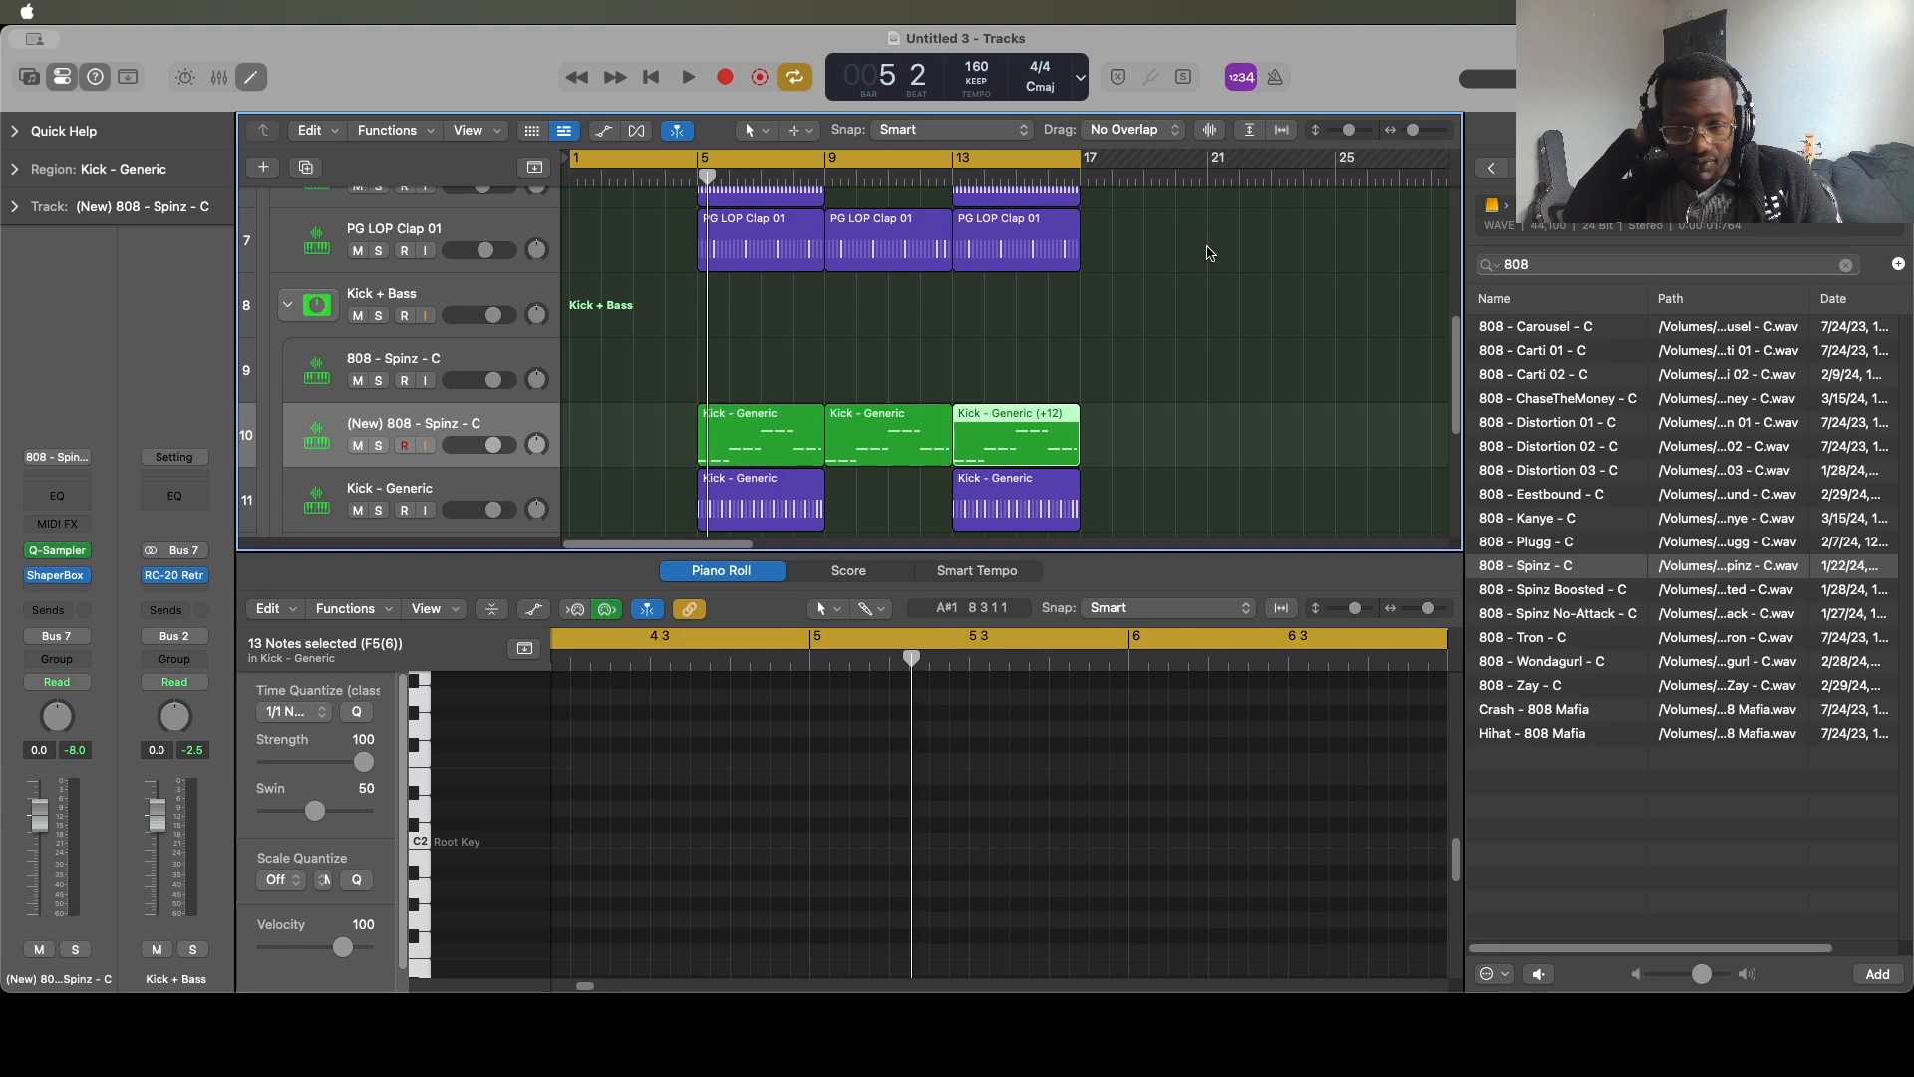
pyautogui.press('space')
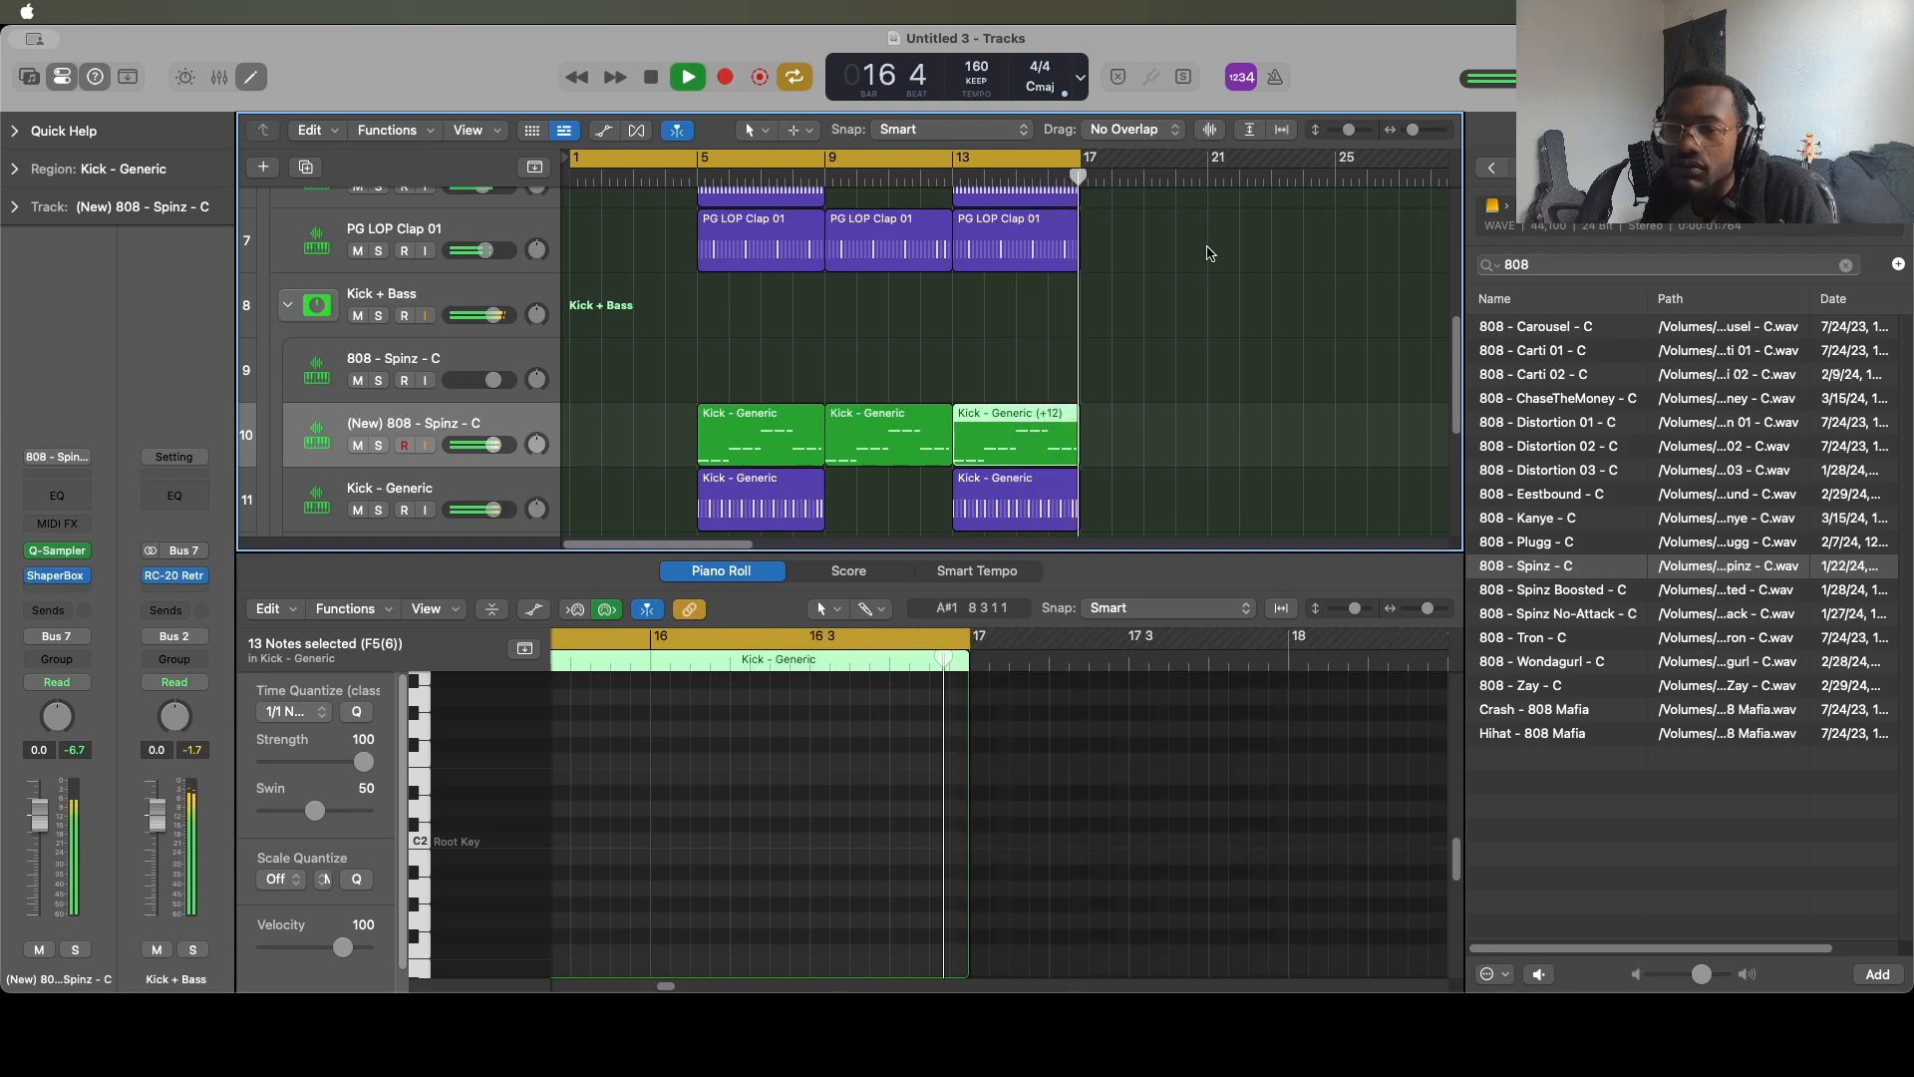
pyautogui.press('space')
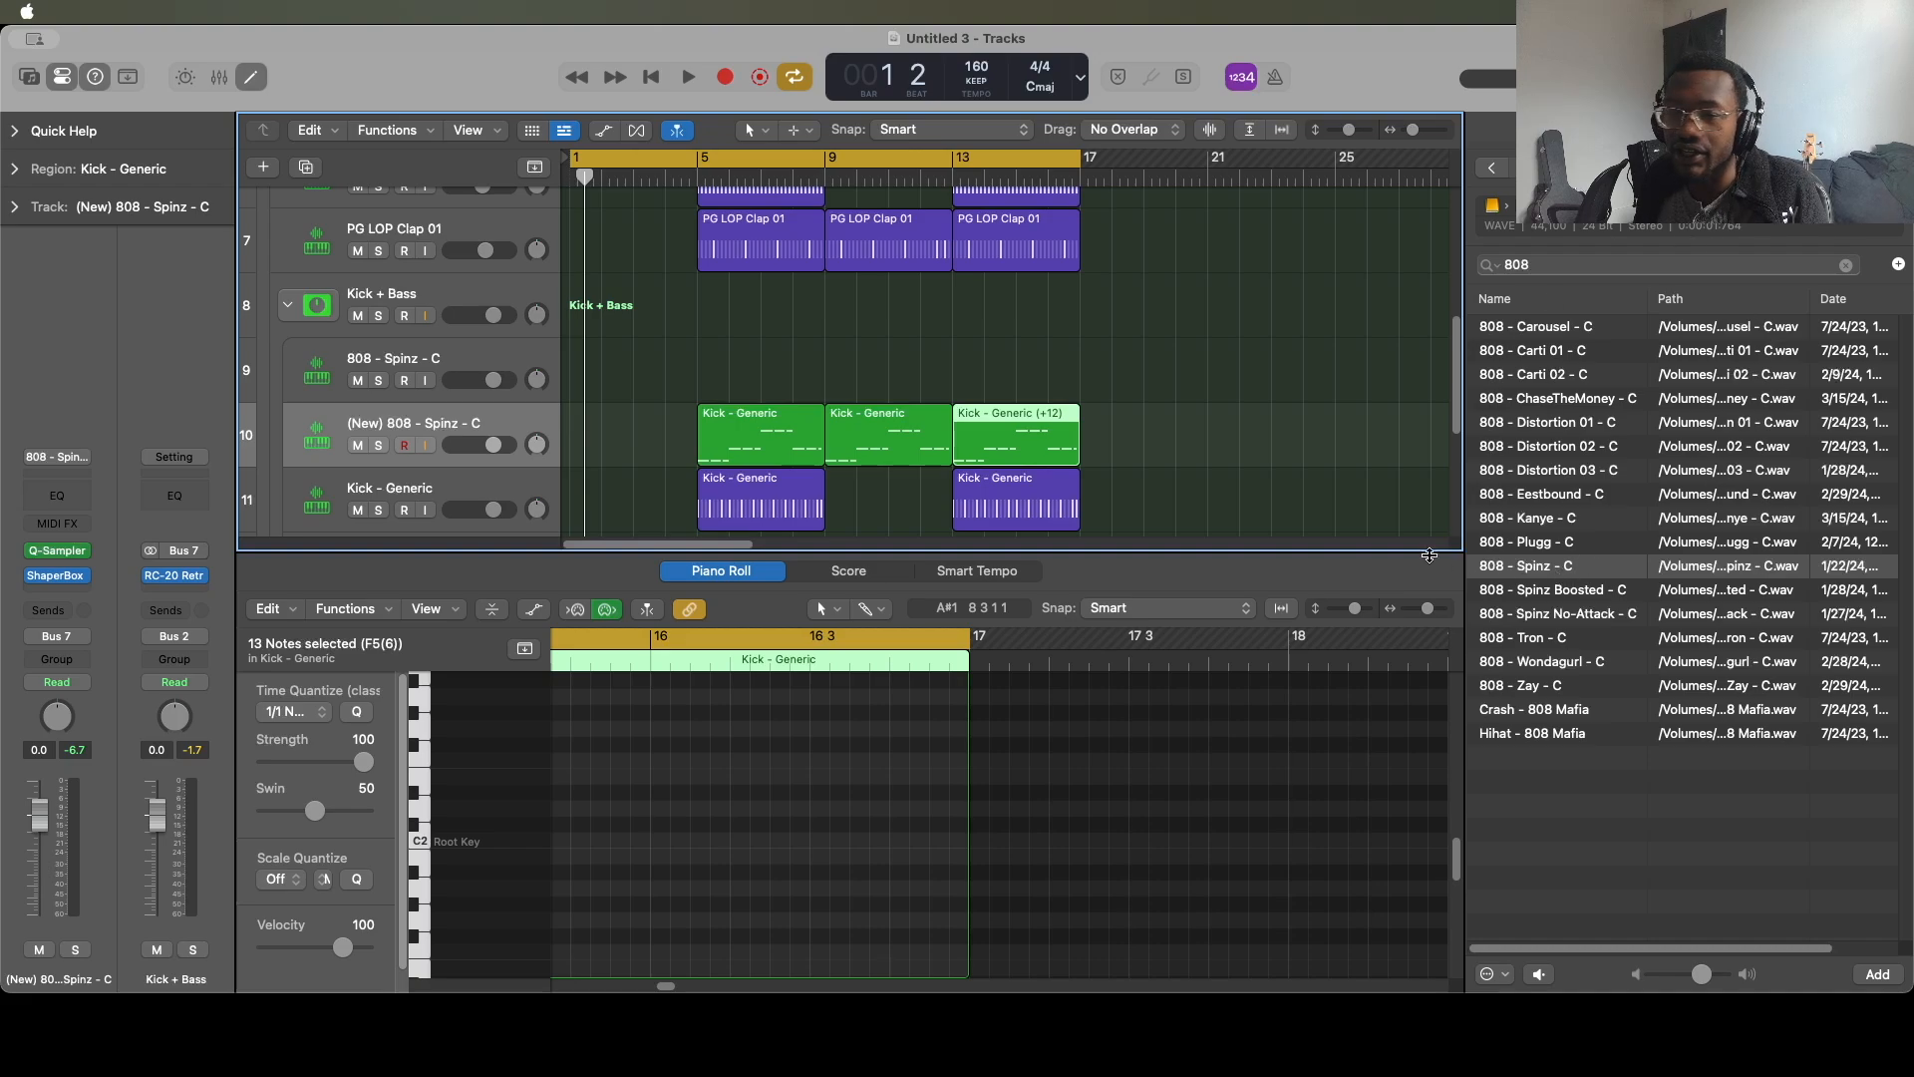
# Switch the (New) 808 - Spinz - C track's Quick Sampler to One Shot mode with Mono polyphony and close the sampler.
pyautogui.moveTo(1626, 575); pyautogui.dragTo(495, 488)
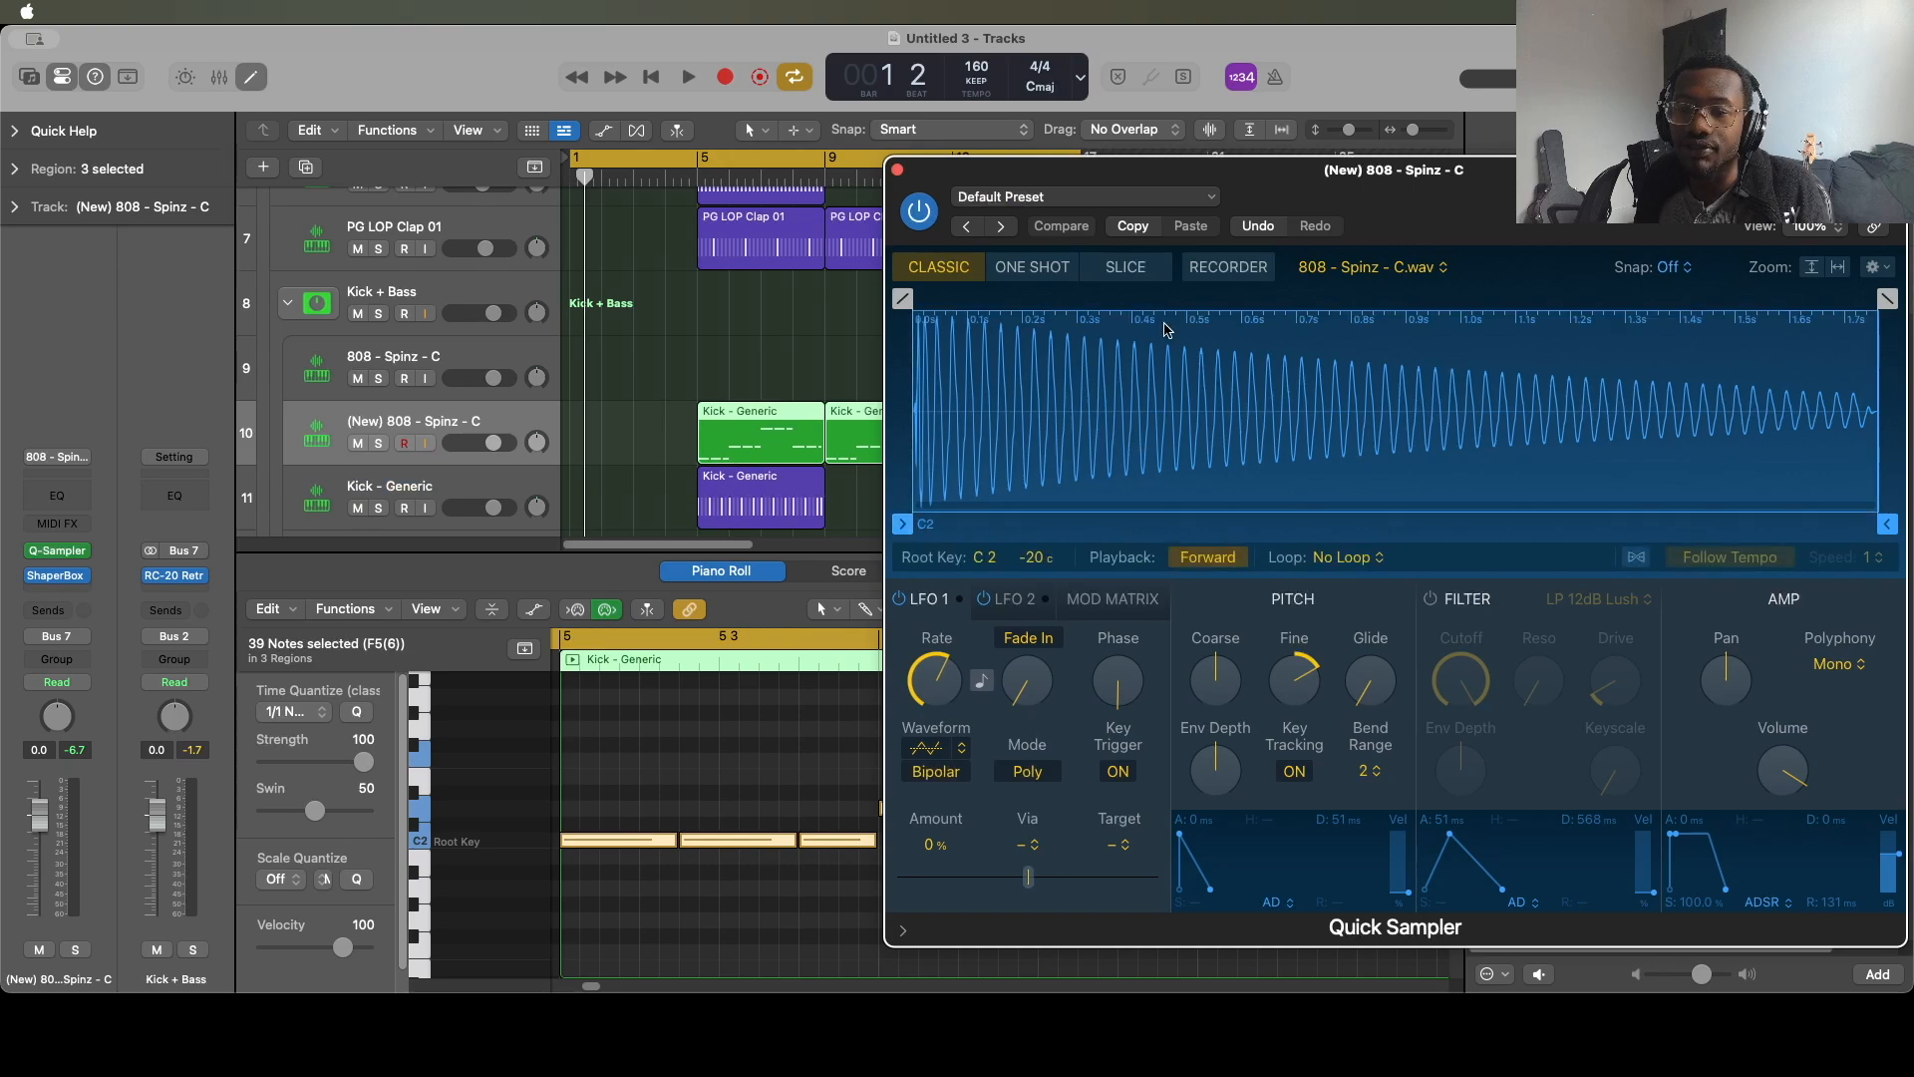
pyautogui.moveTo(1290, 675)
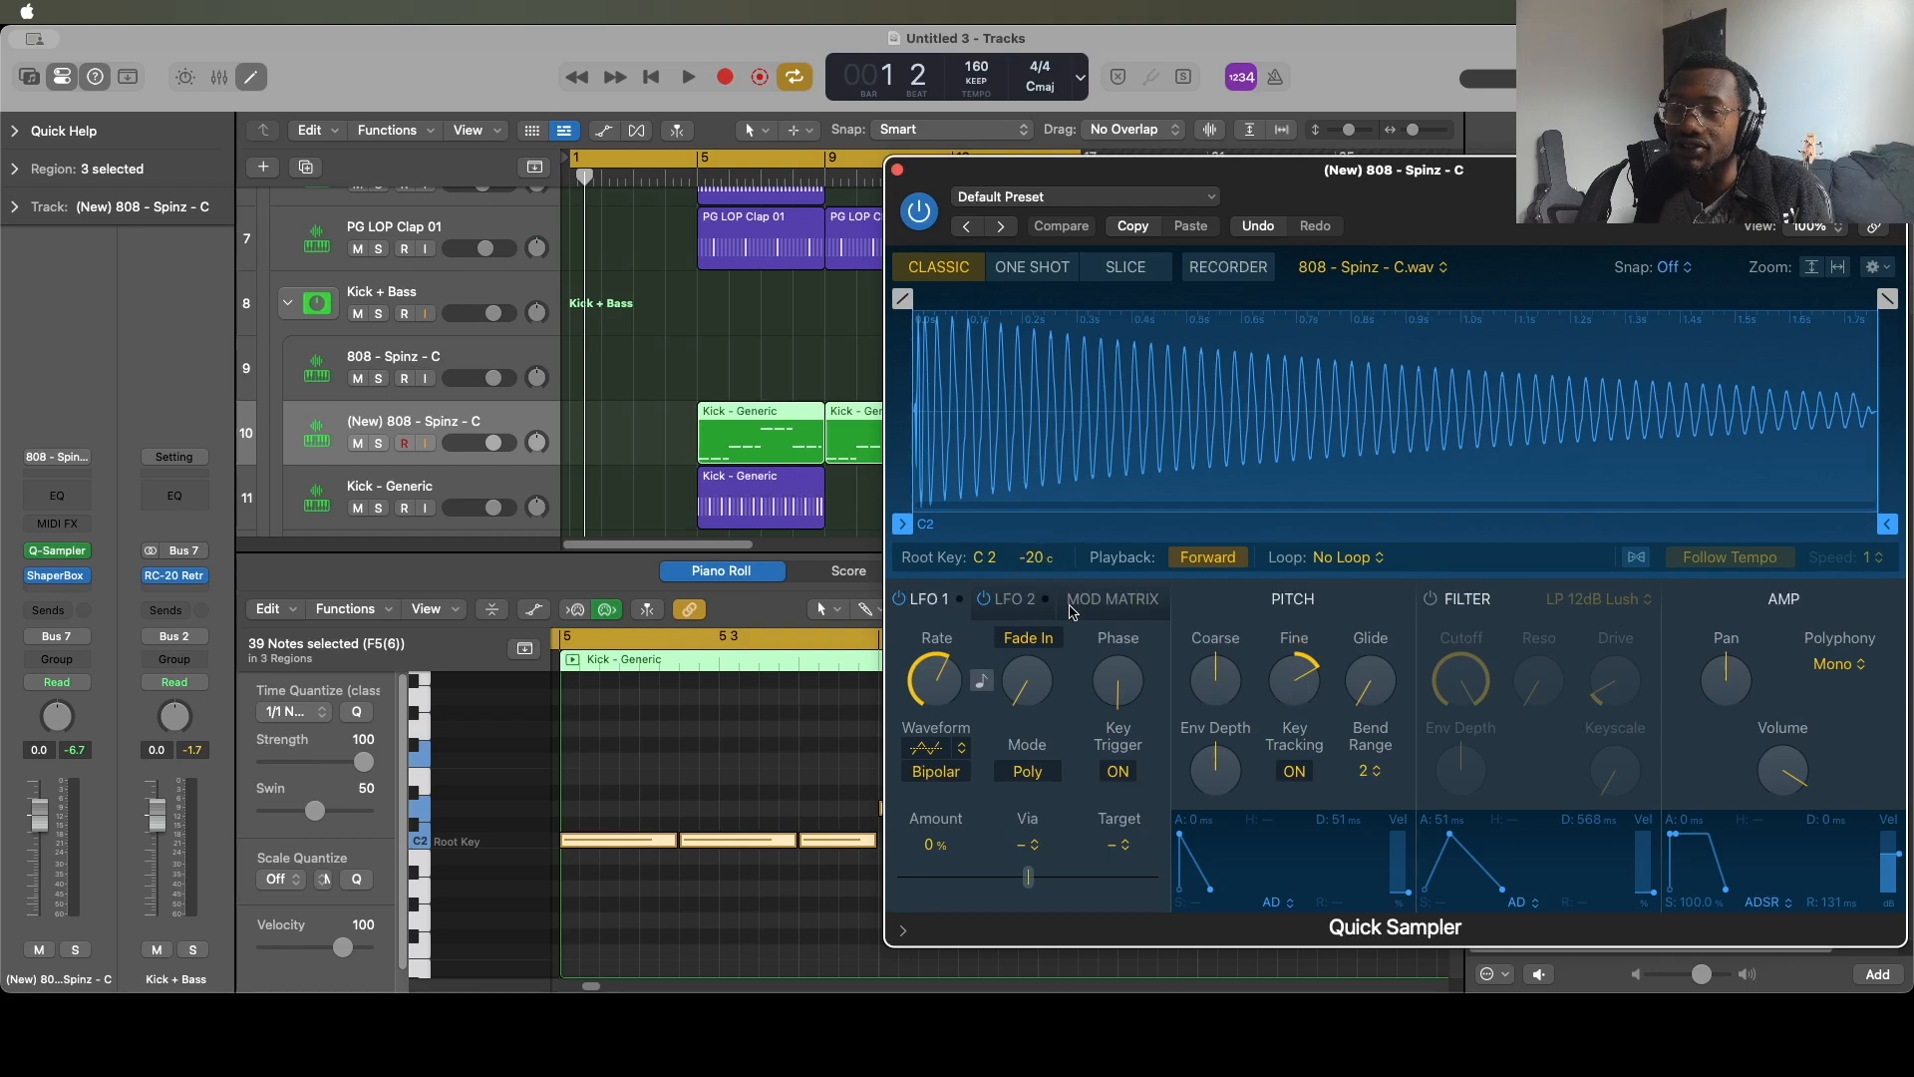
pyautogui.click(1028, 271)
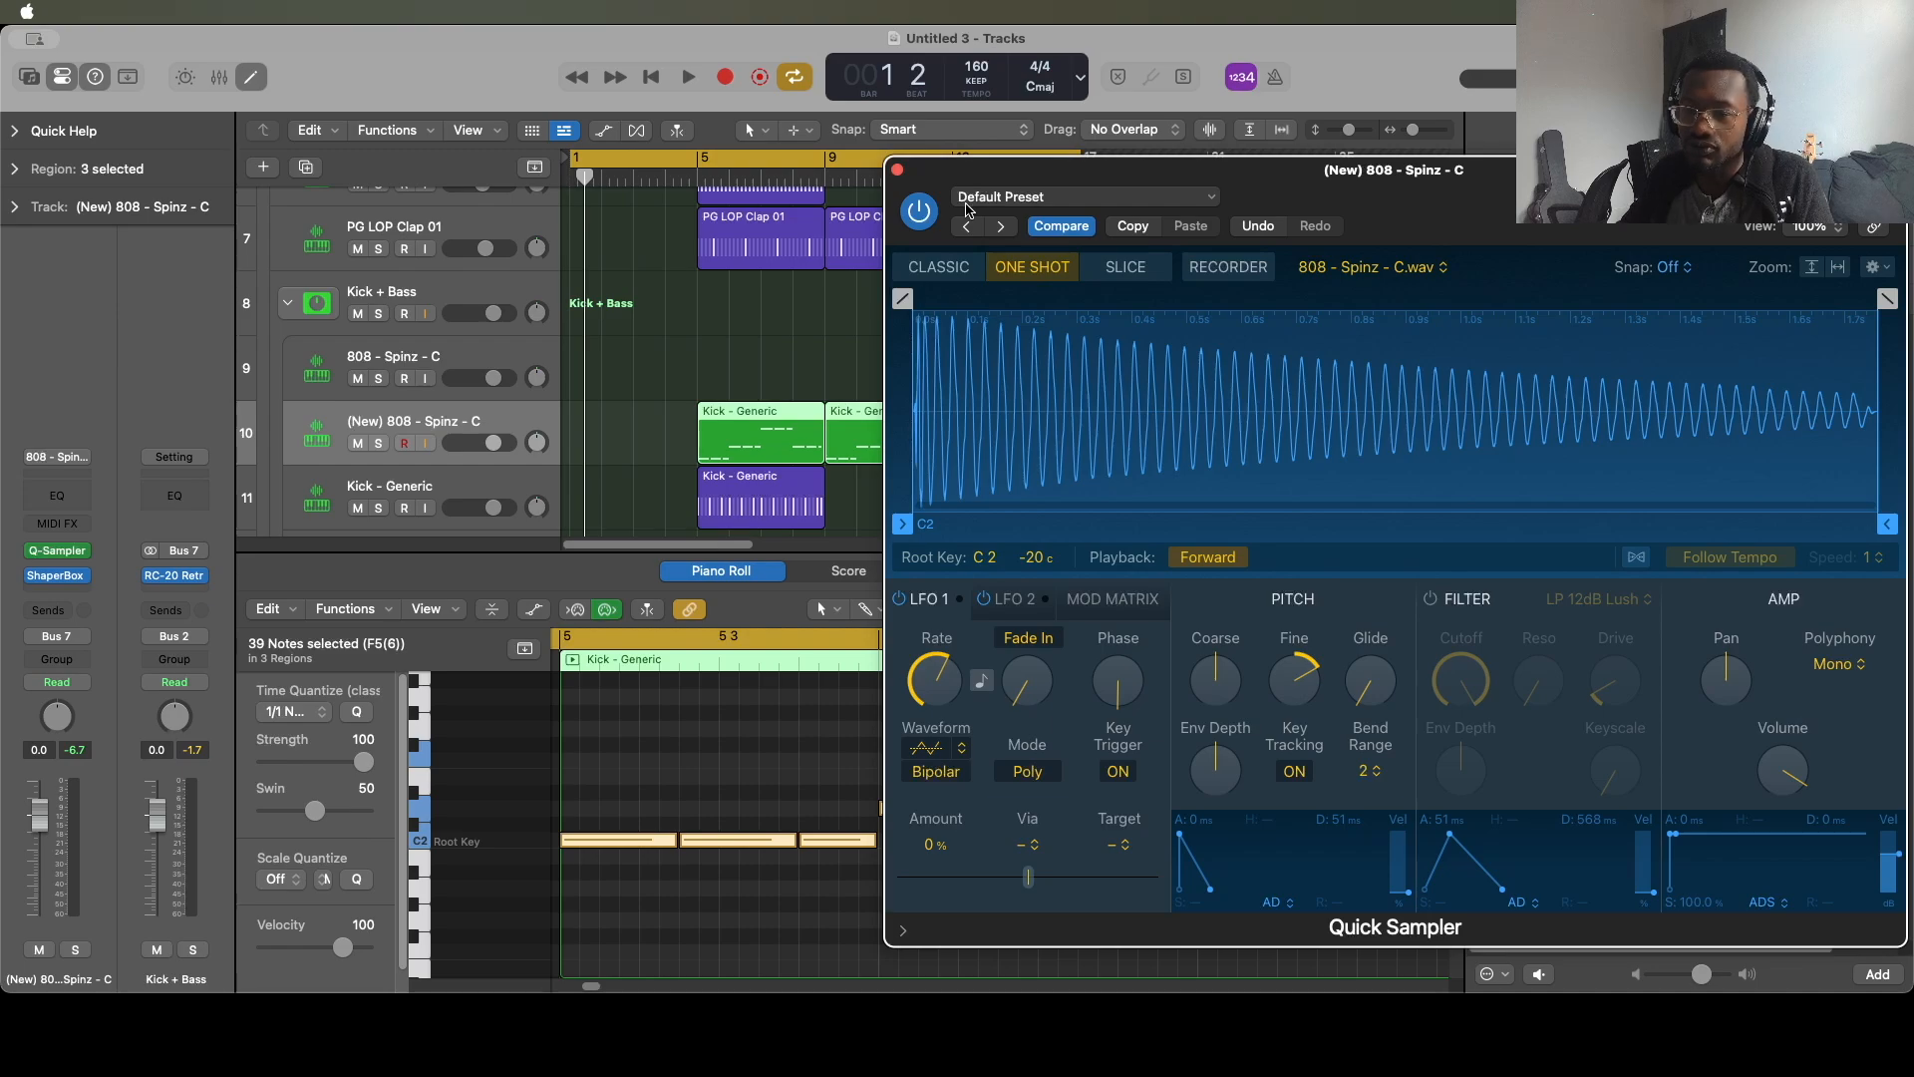
pyautogui.click(1840, 664)
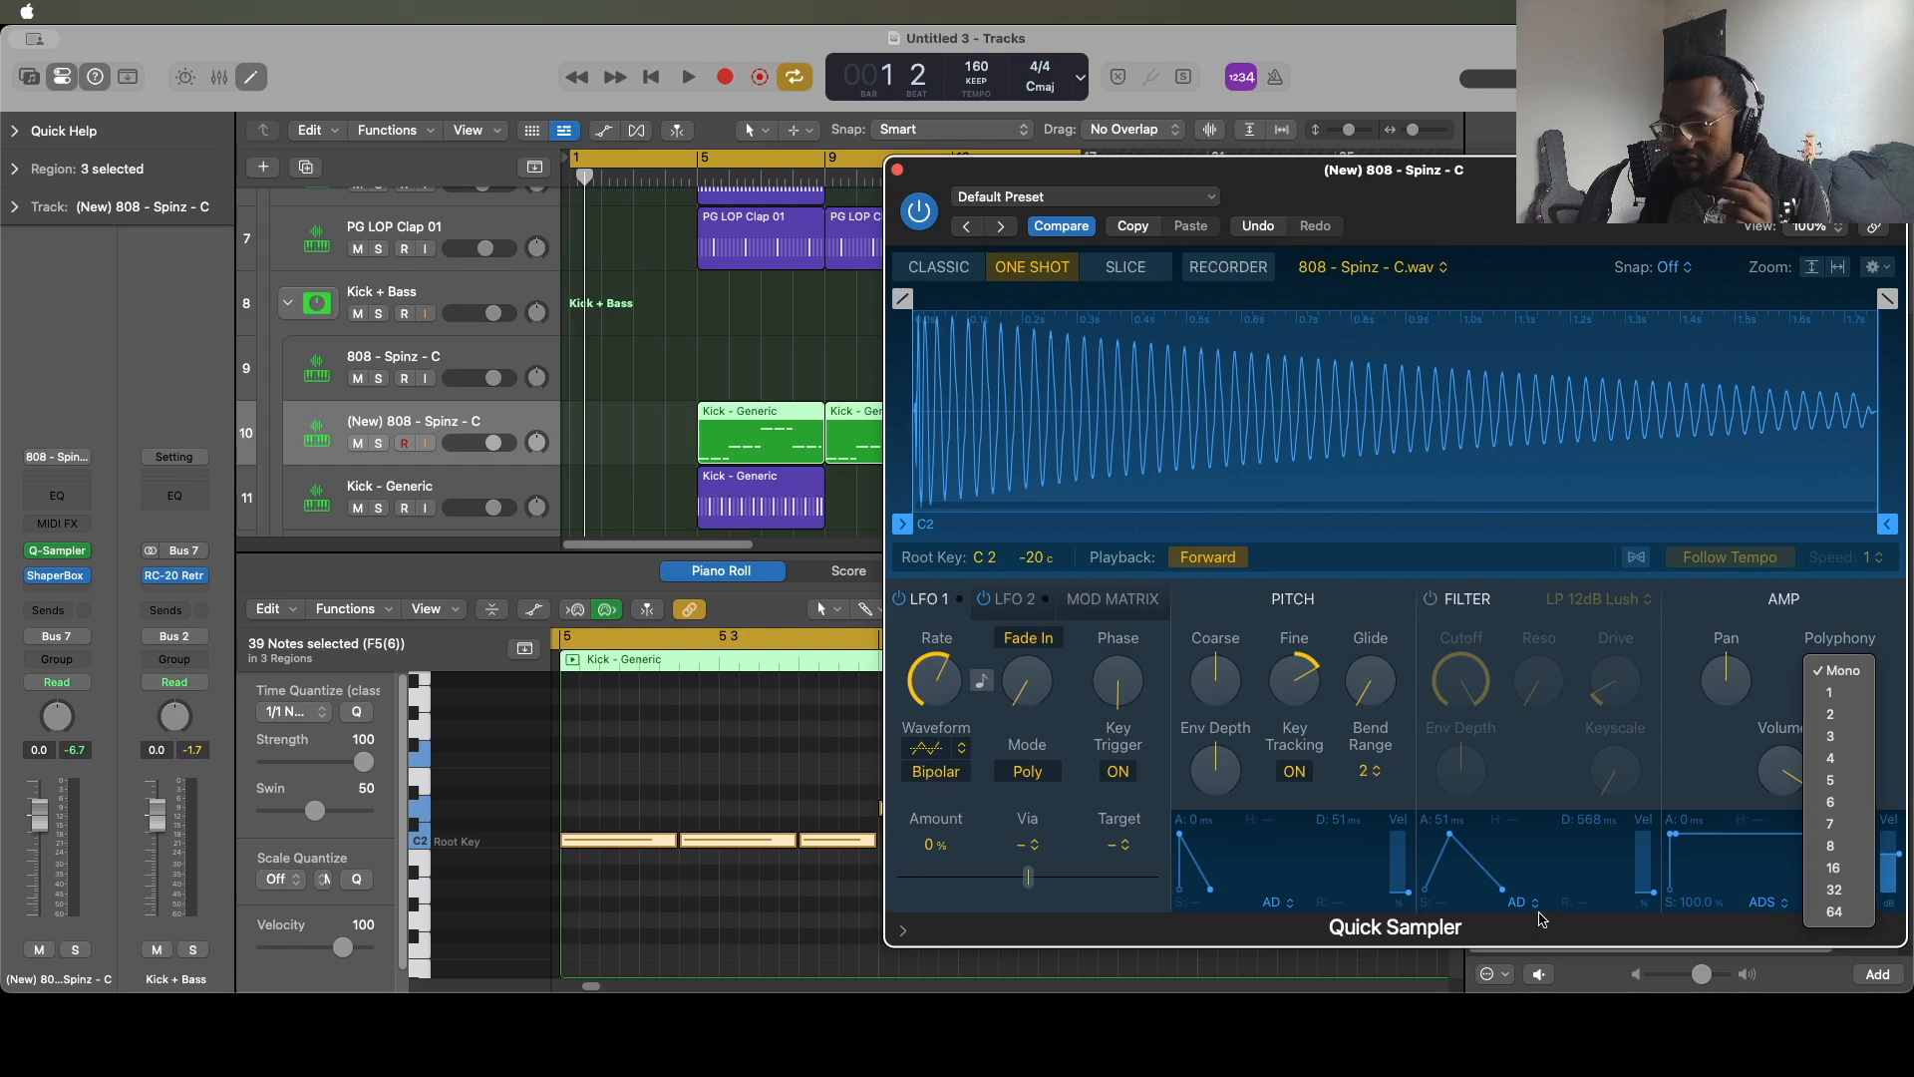
pyautogui.click(900, 176)
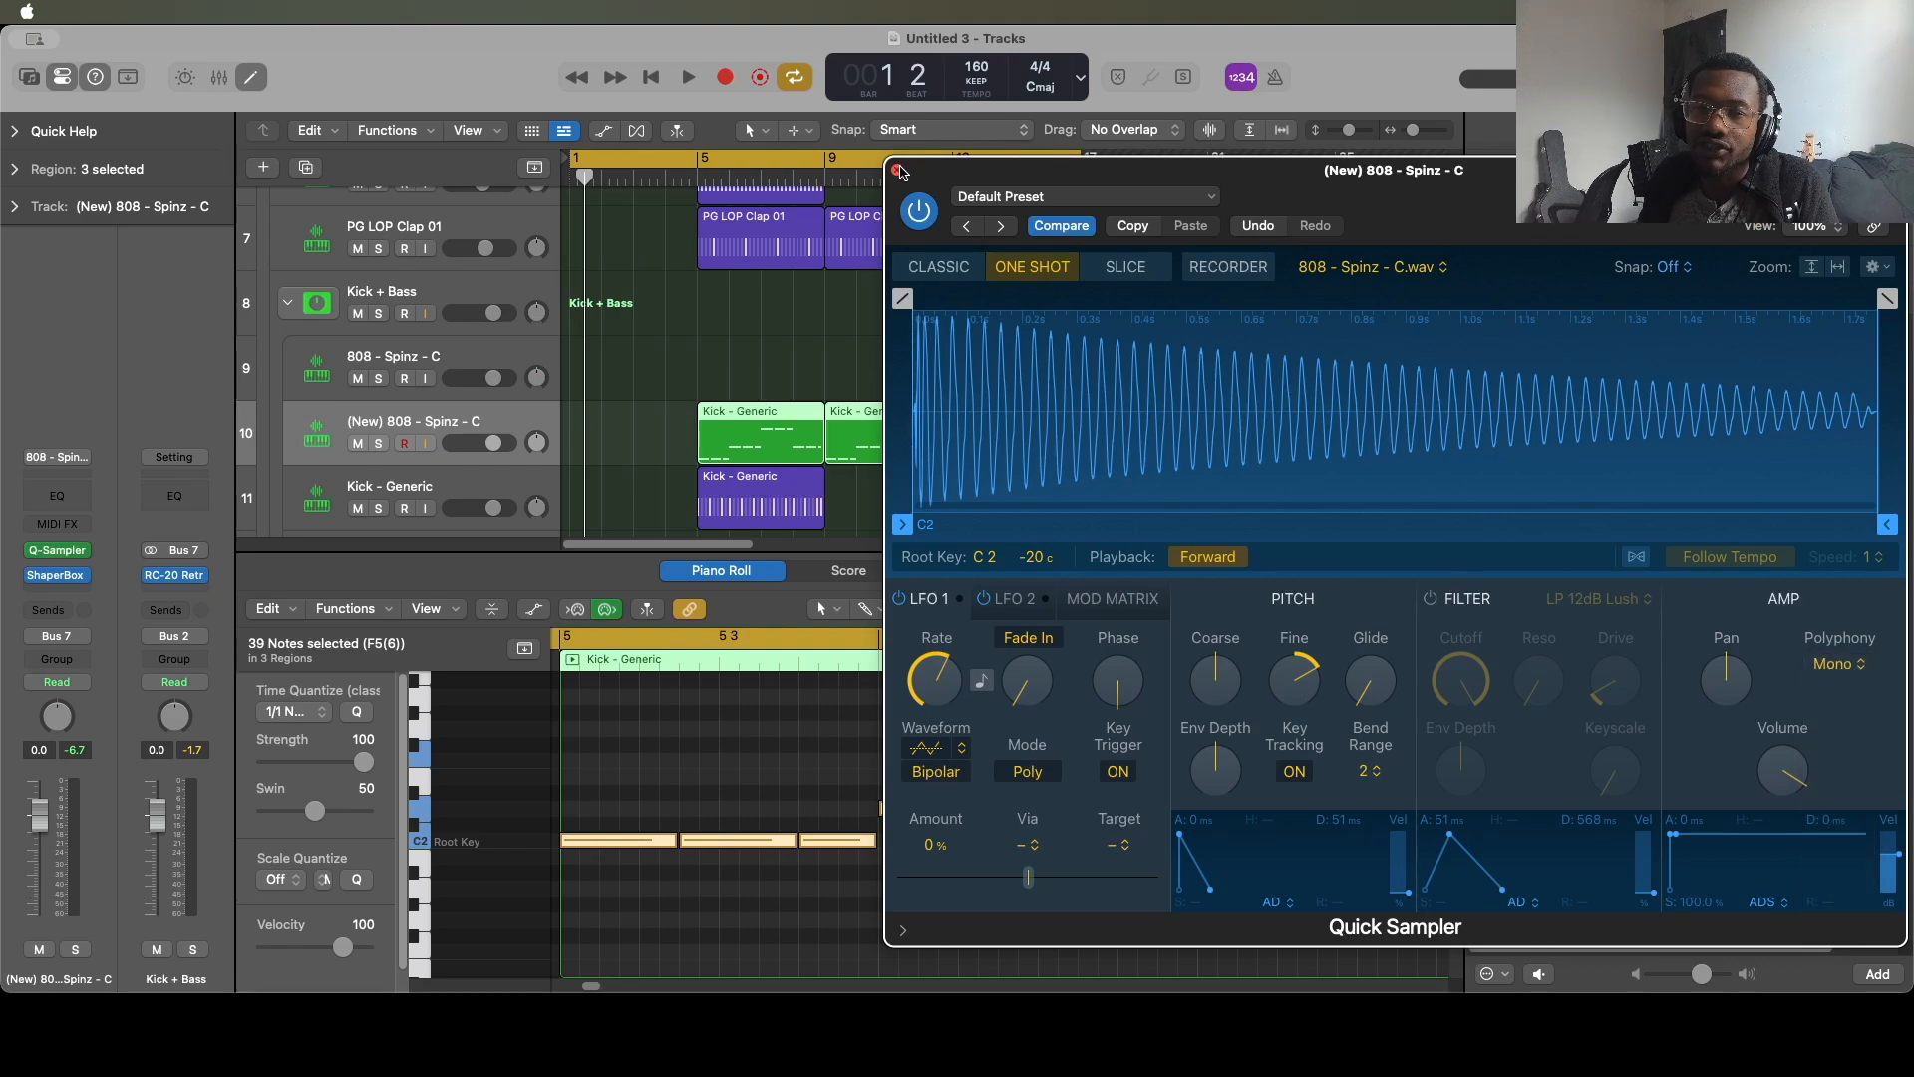
pyautogui.click(900, 175)
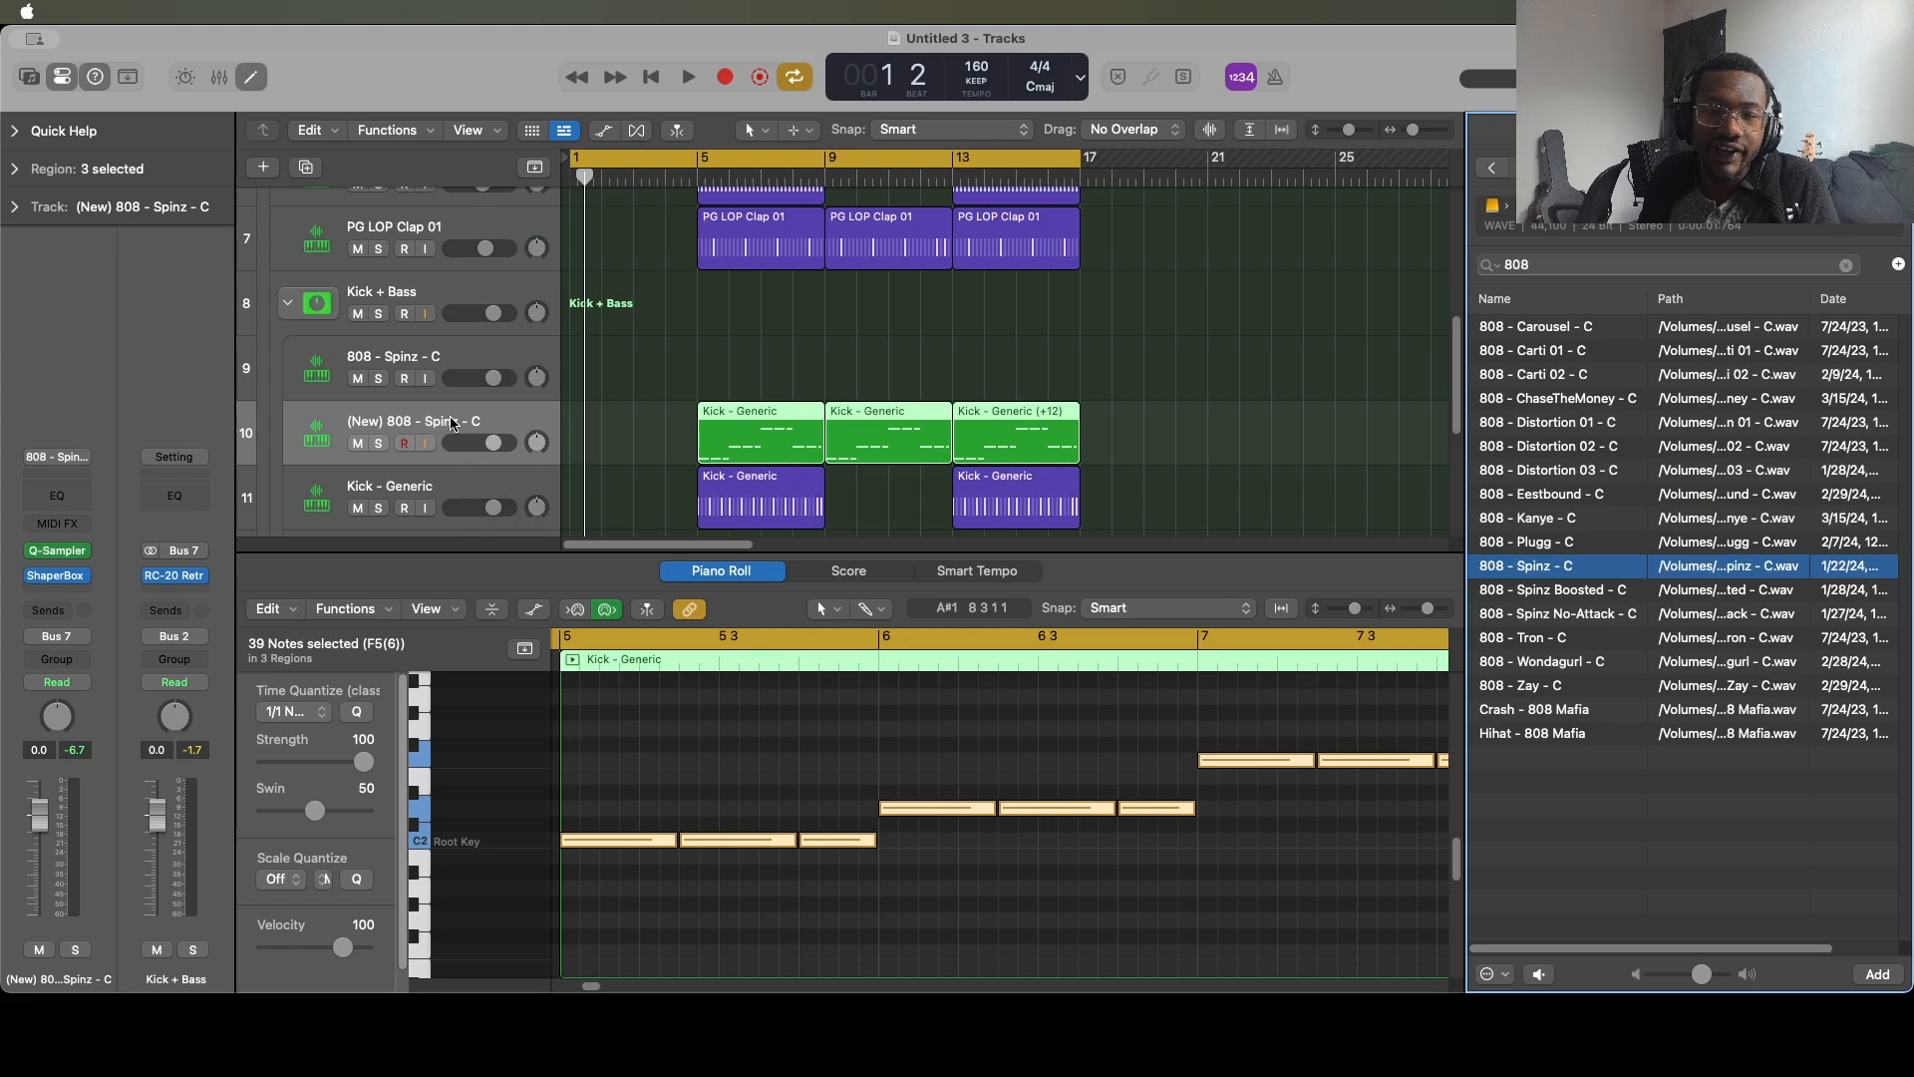
# Review the ShaperBox 3 volume shaping on the new 808 track and the list of available insert effects.
pyautogui.click(59, 580)
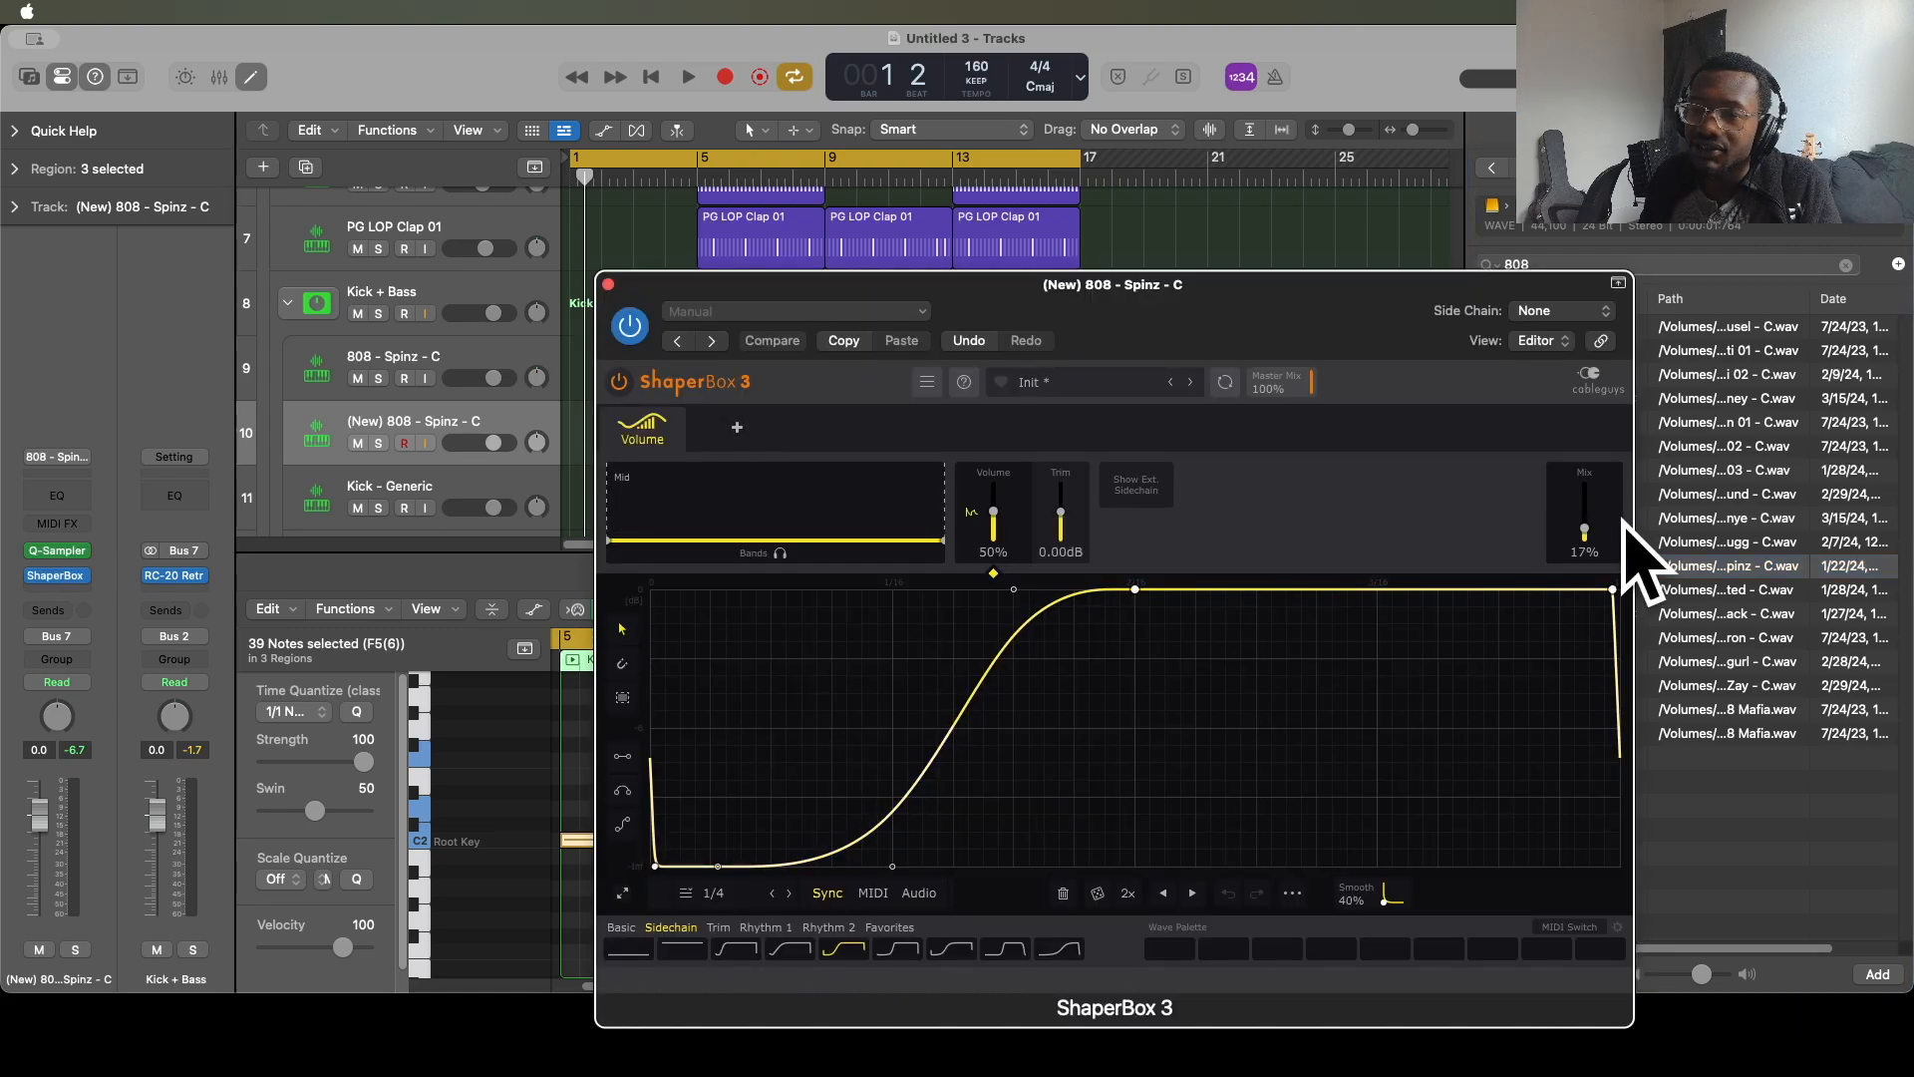
pyautogui.click(608, 285)
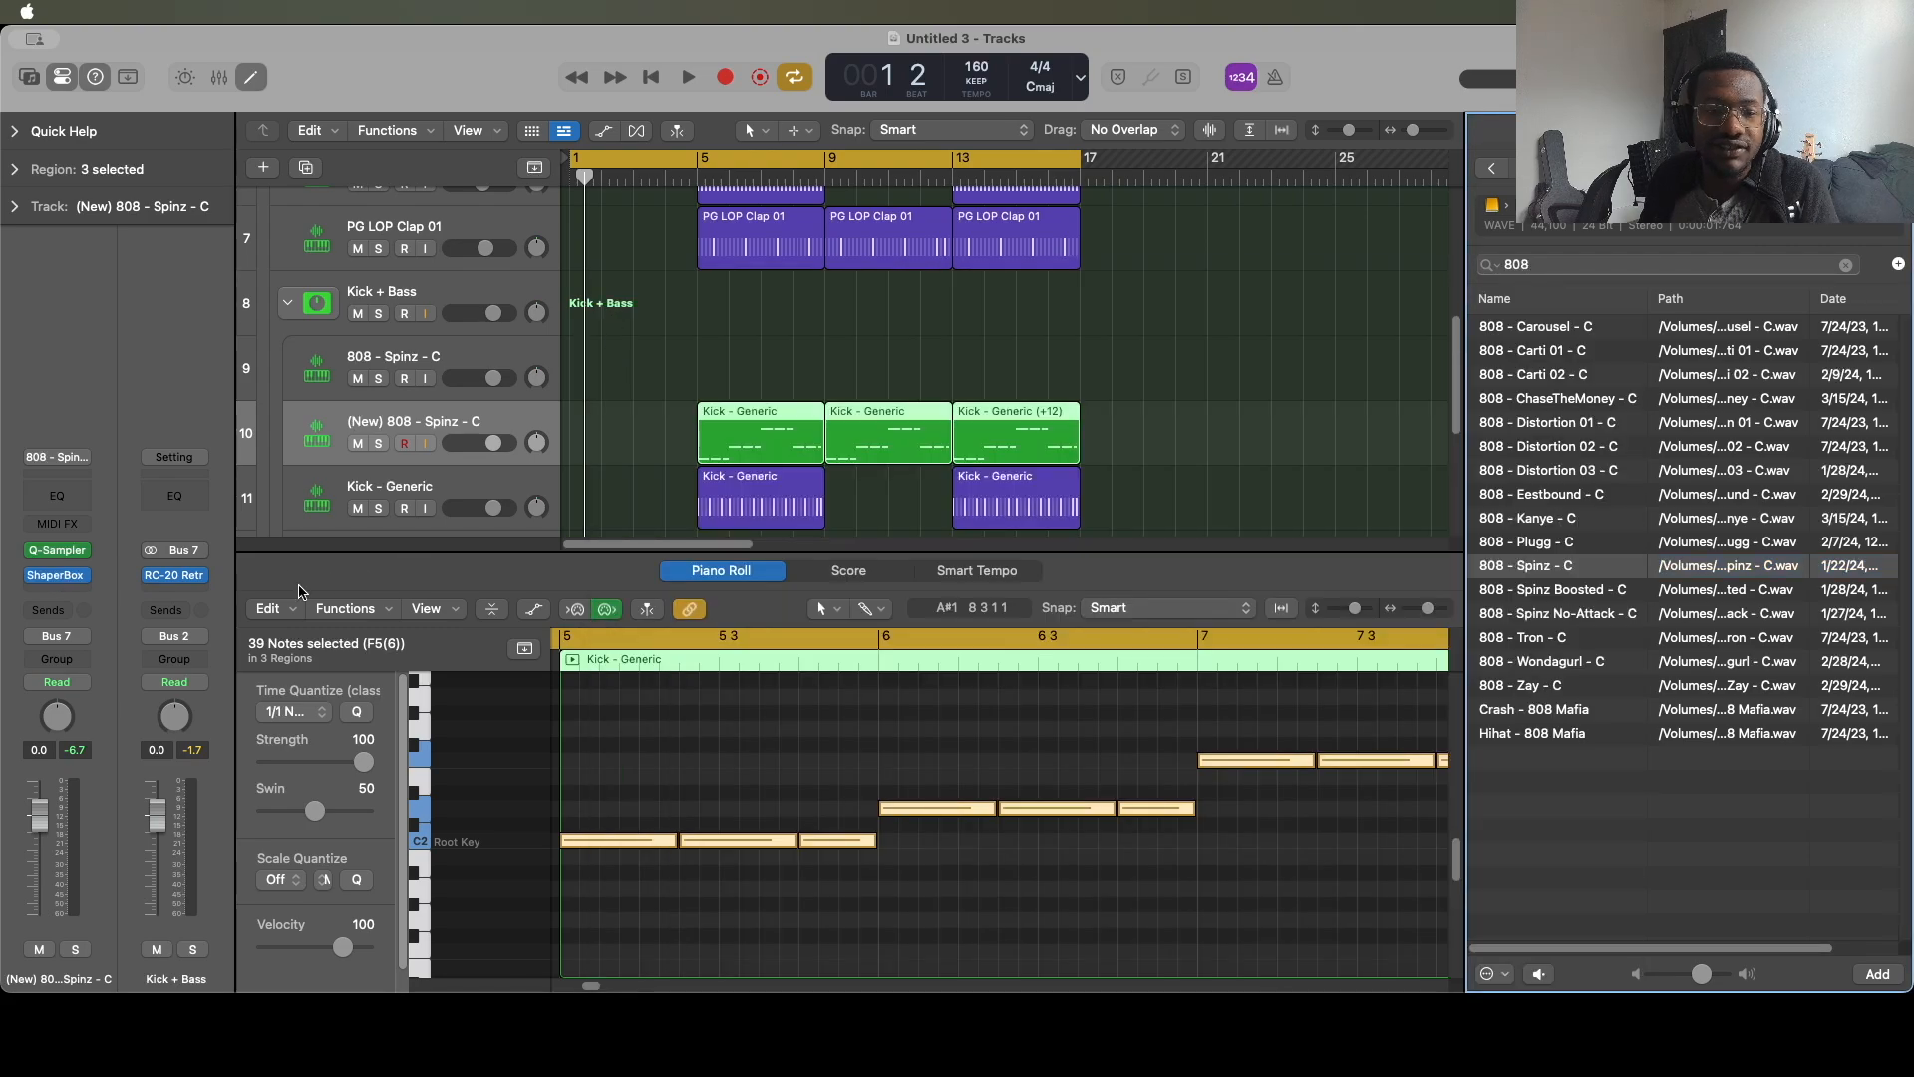
pyautogui.click(60, 590)
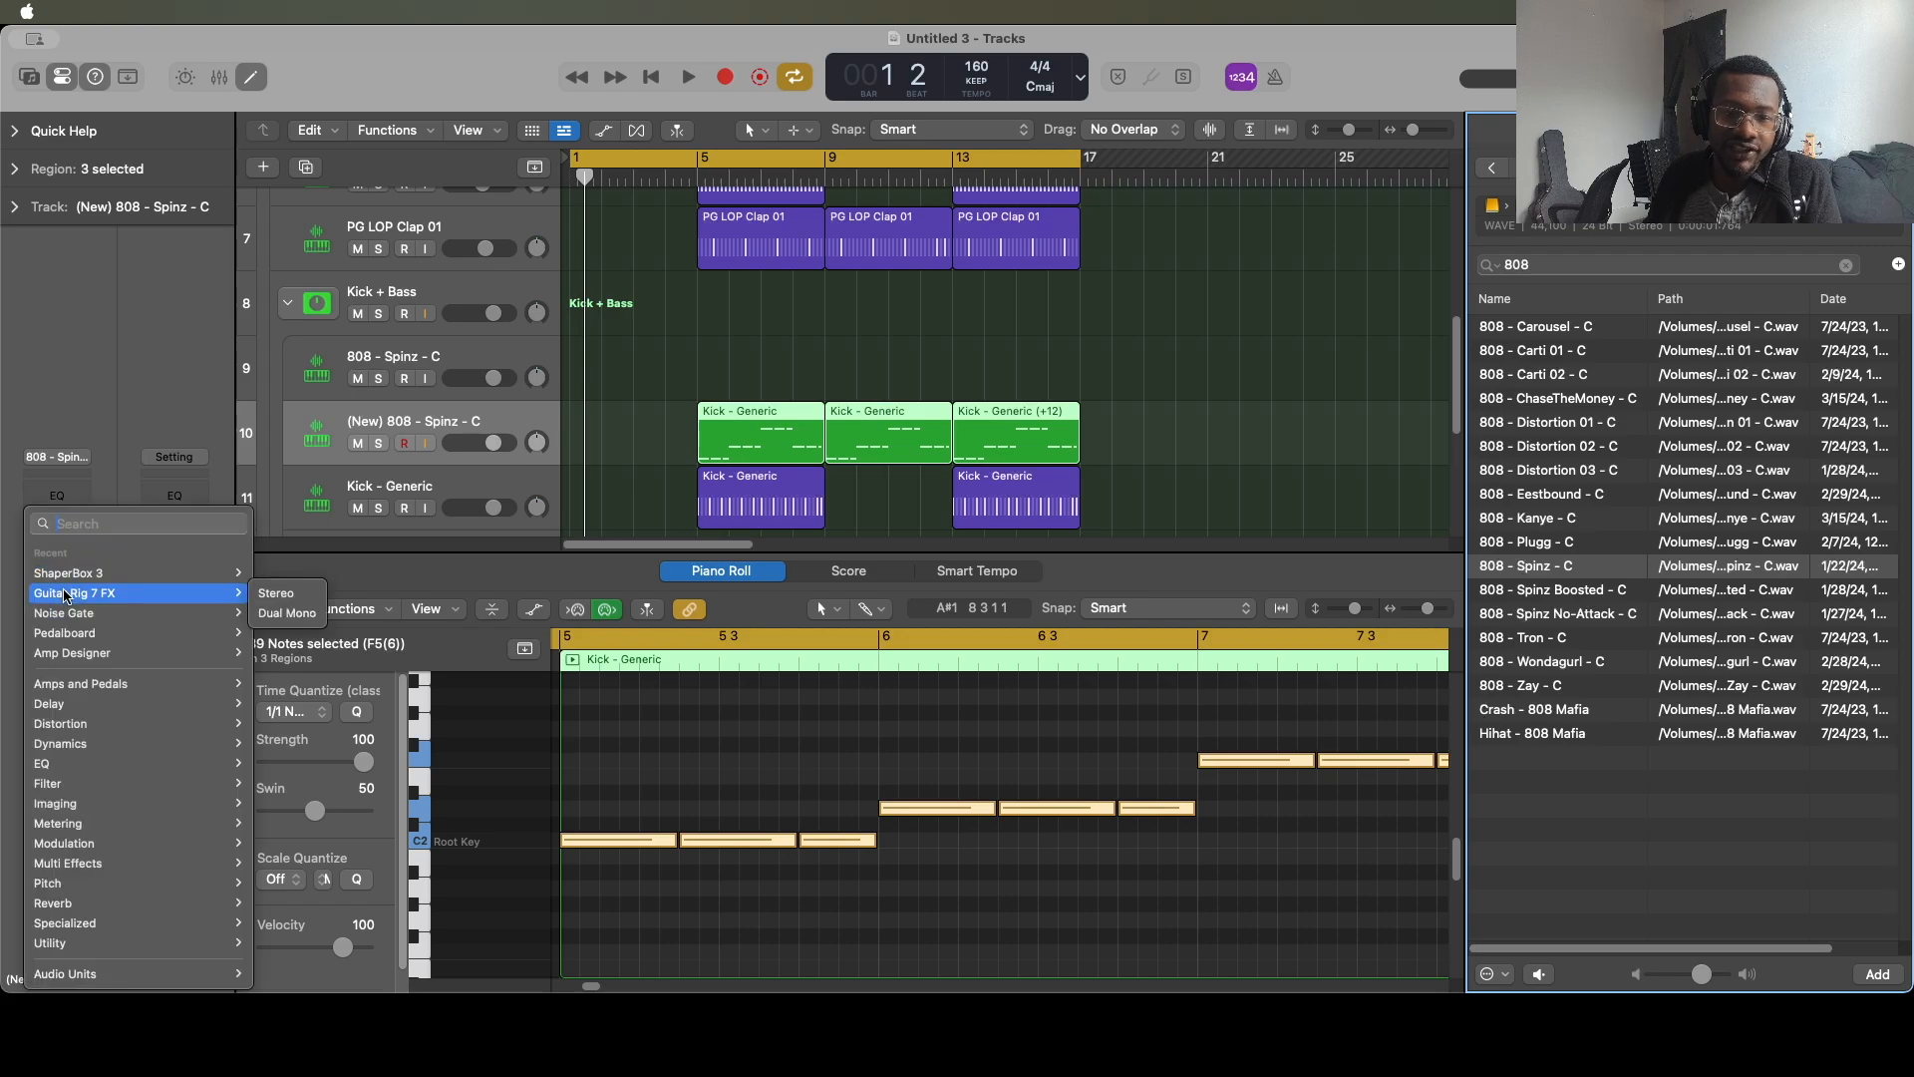
pyautogui.click(114, 494)
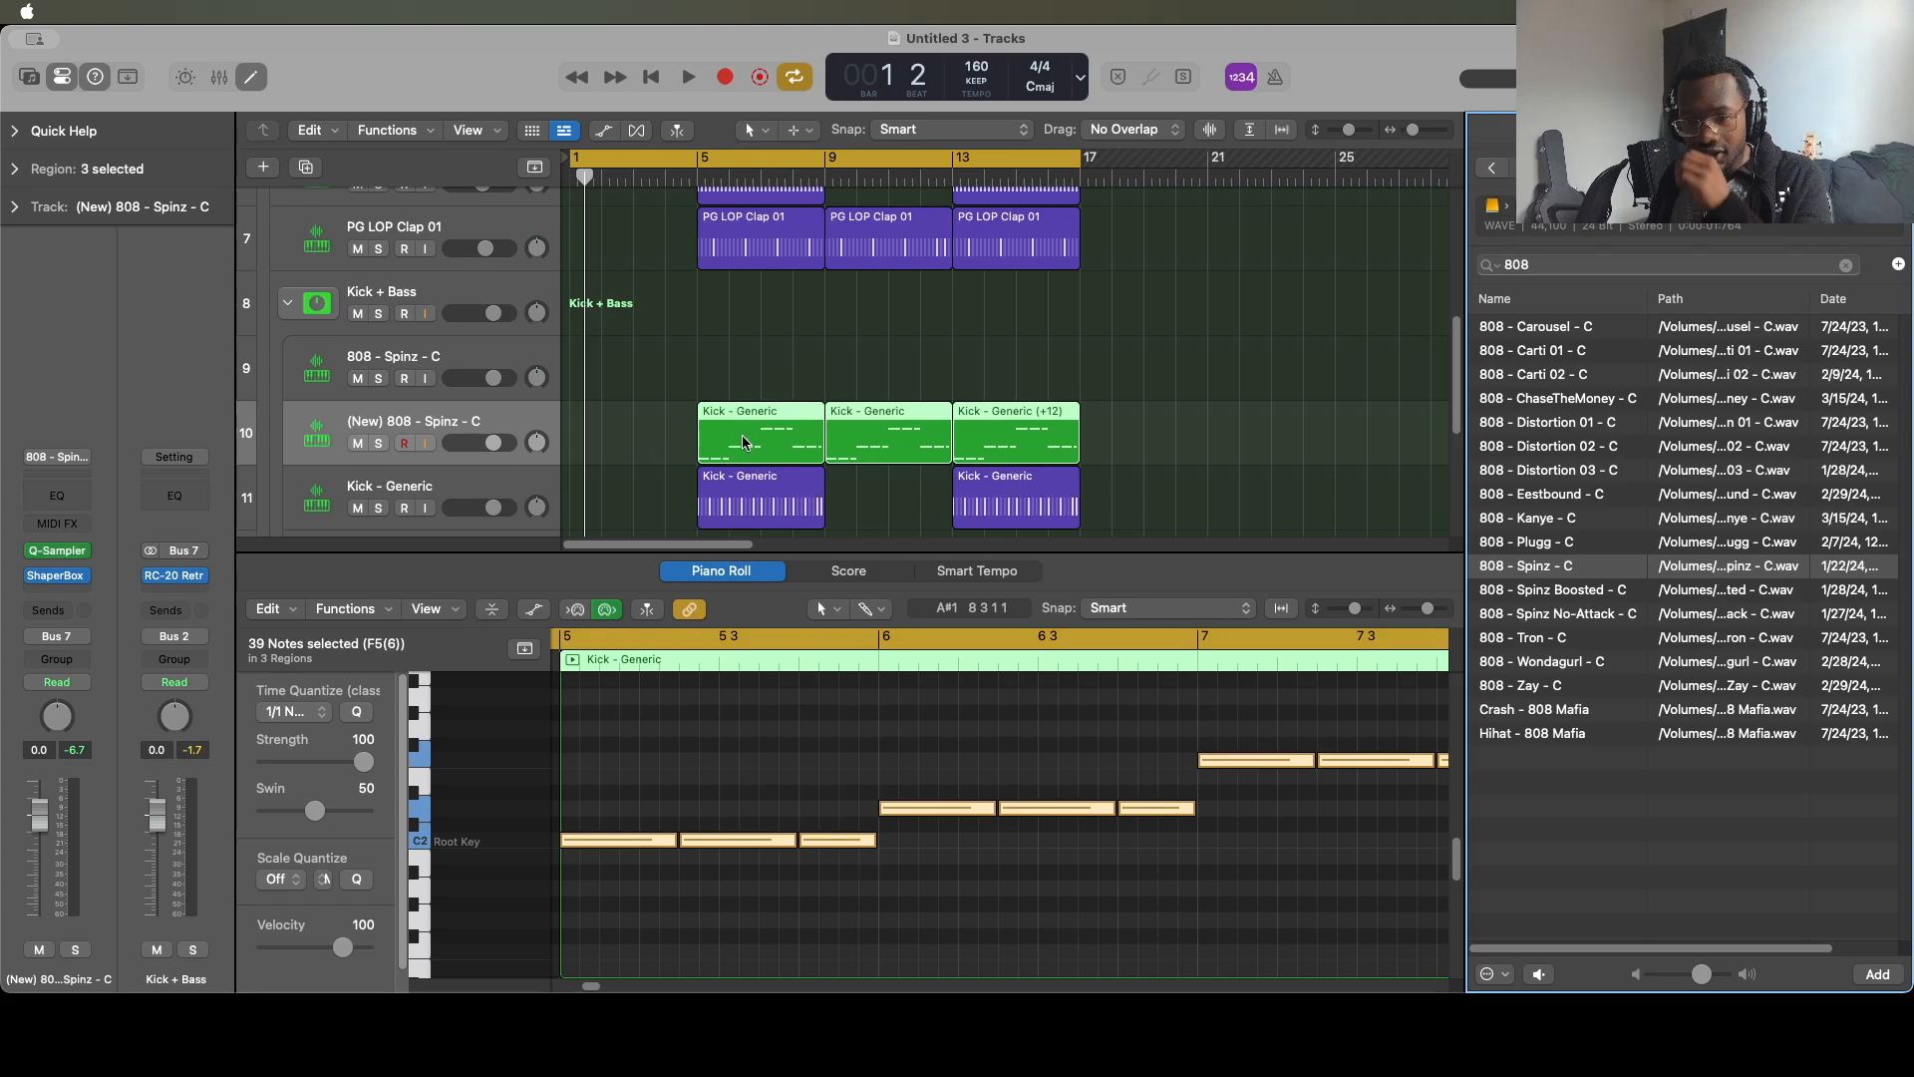
# Compare the notes of the bar 5 808 region with those of the Keys (-12) region and look over the drum tracks.
pyautogui.click(671, 441)
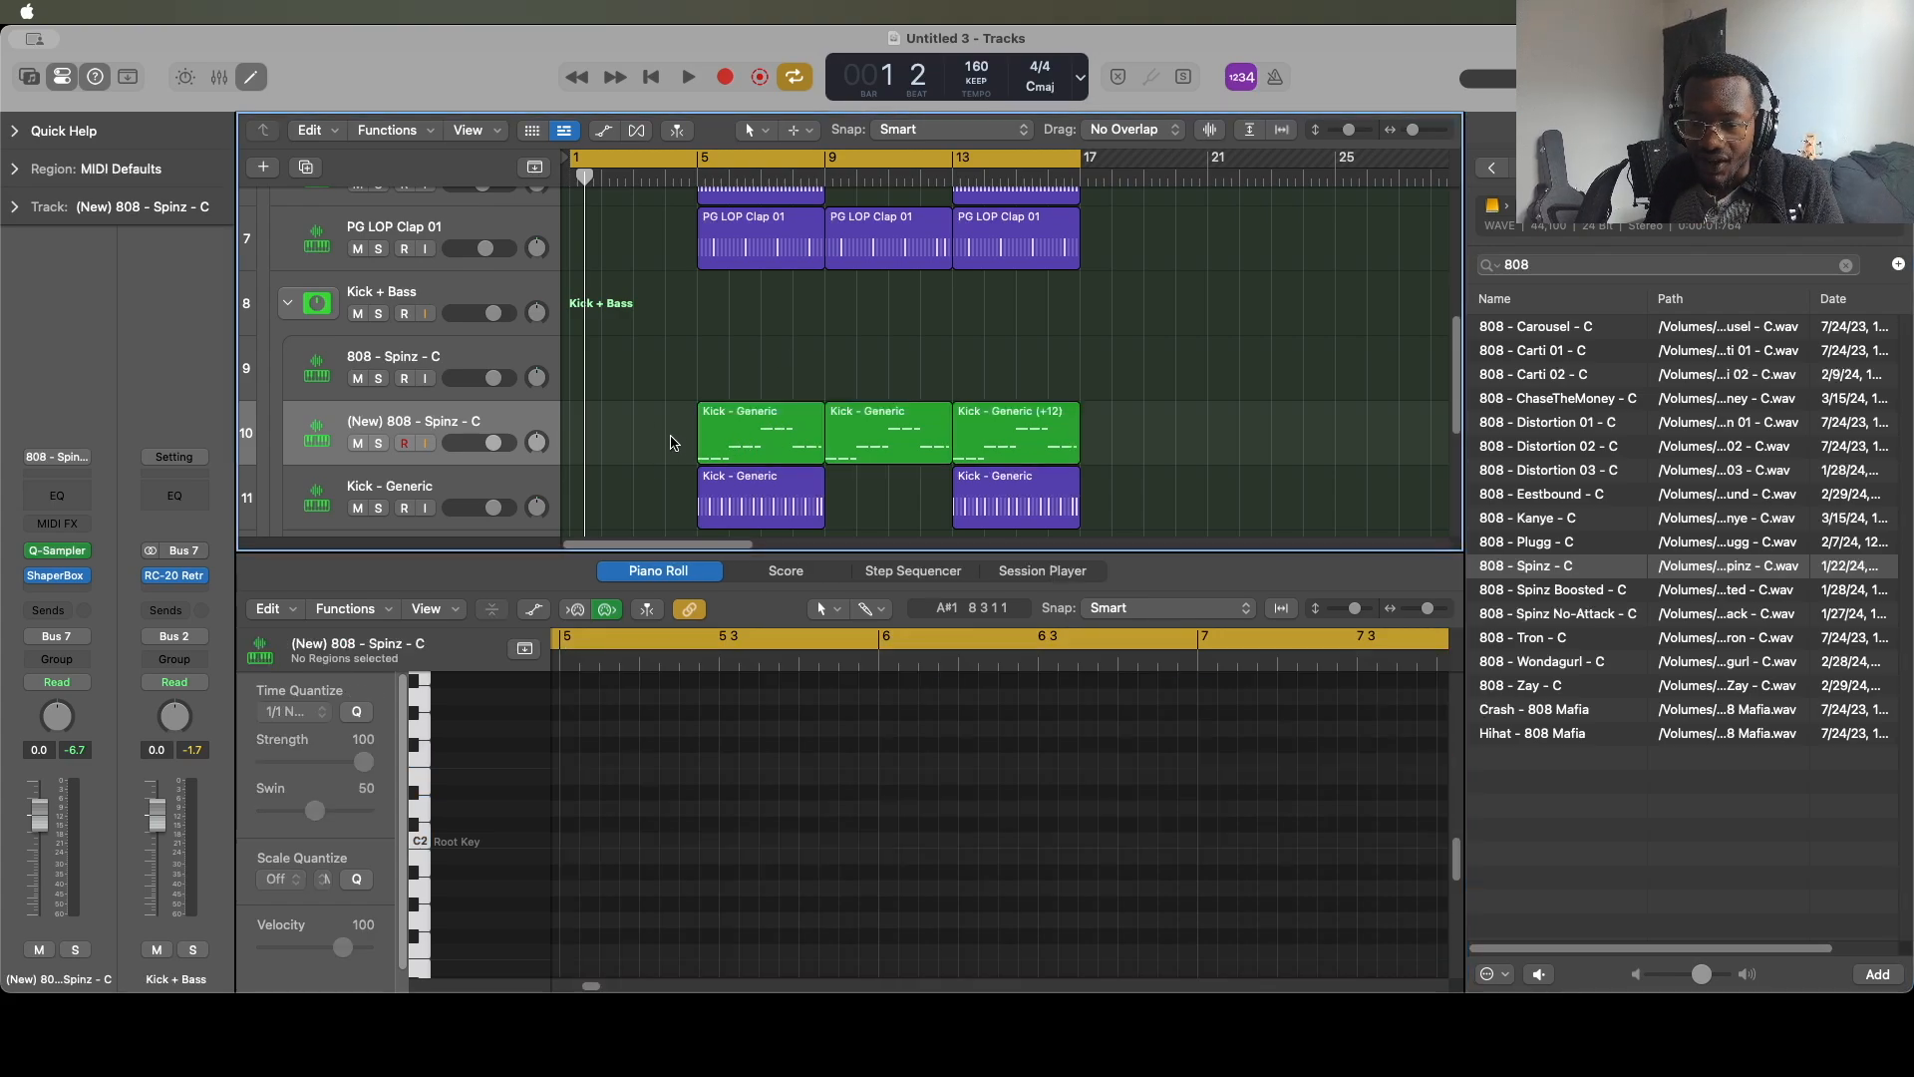
pyautogui.click(757, 437)
pyautogui.scroll(4, 664, 514)
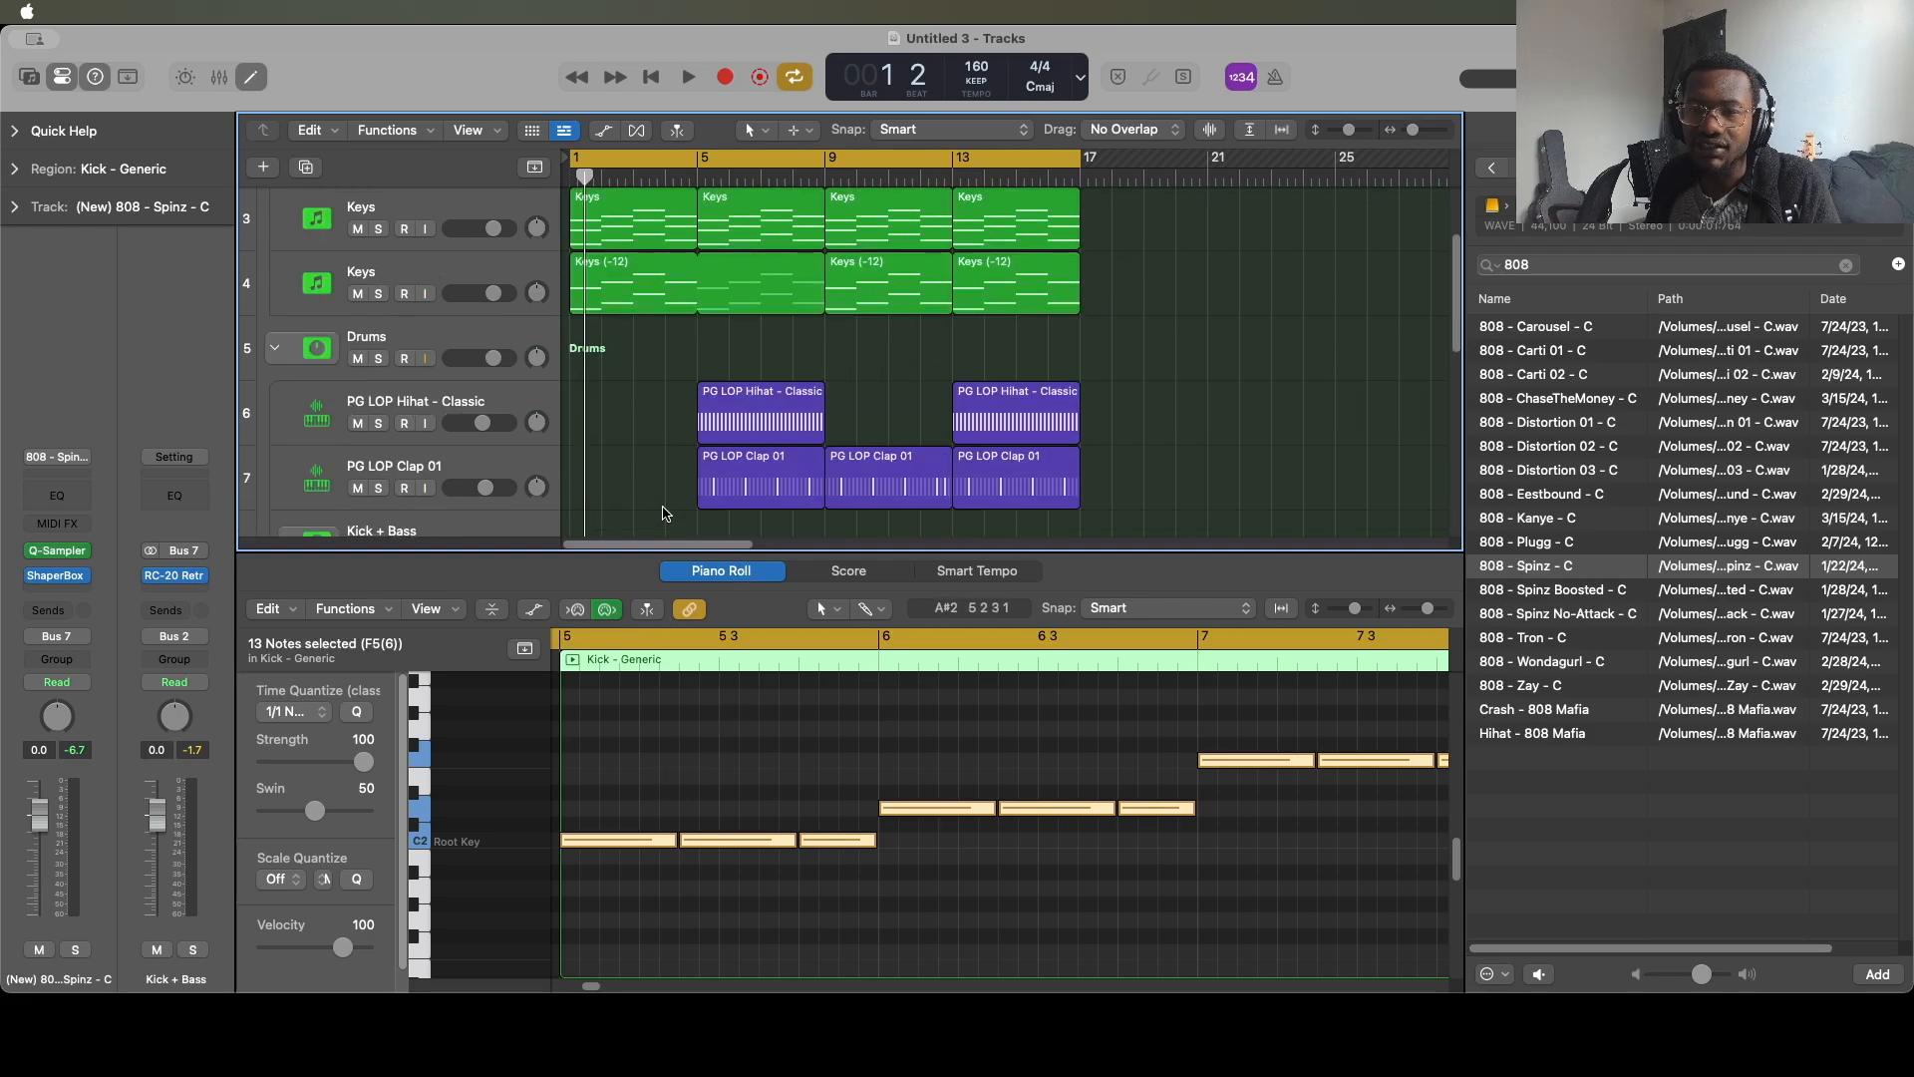
pyautogui.scroll(2, 666, 514)
pyautogui.click(752, 396)
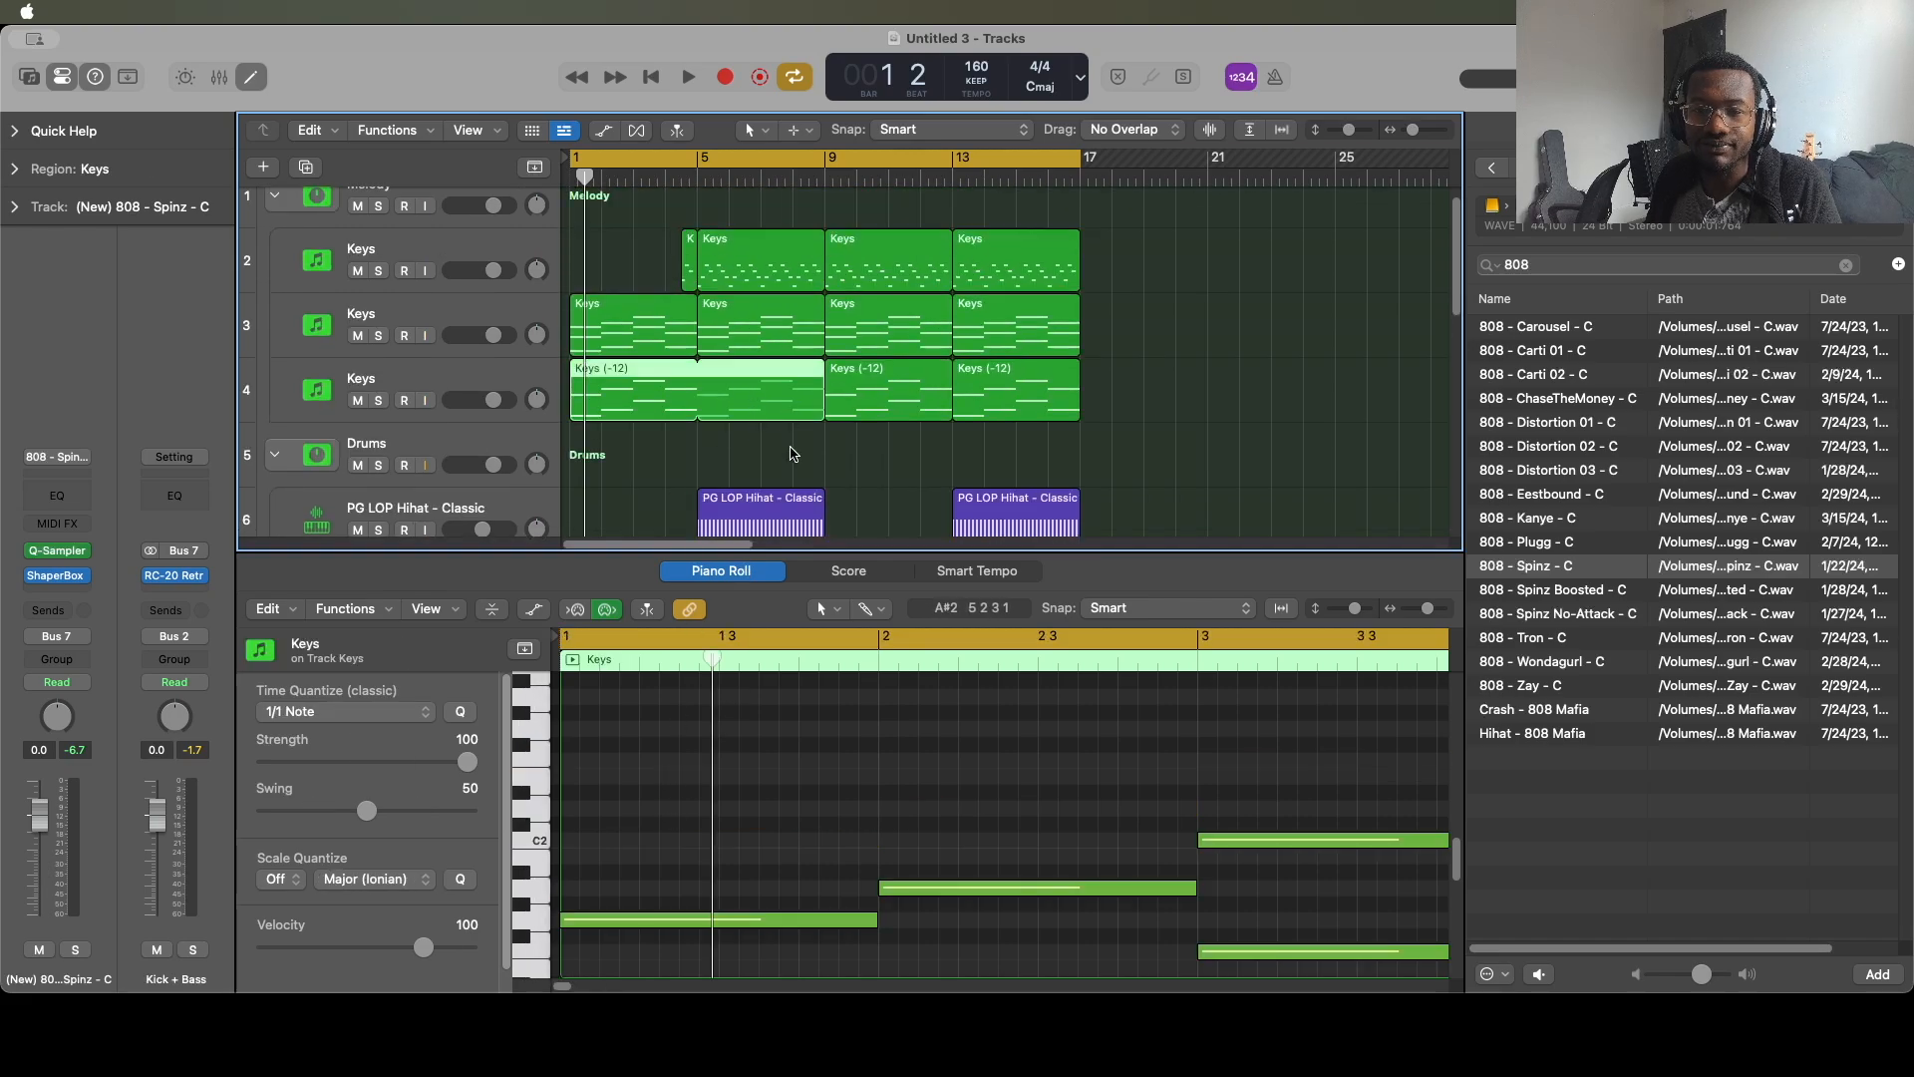
pyautogui.scroll(-3, 773, 463)
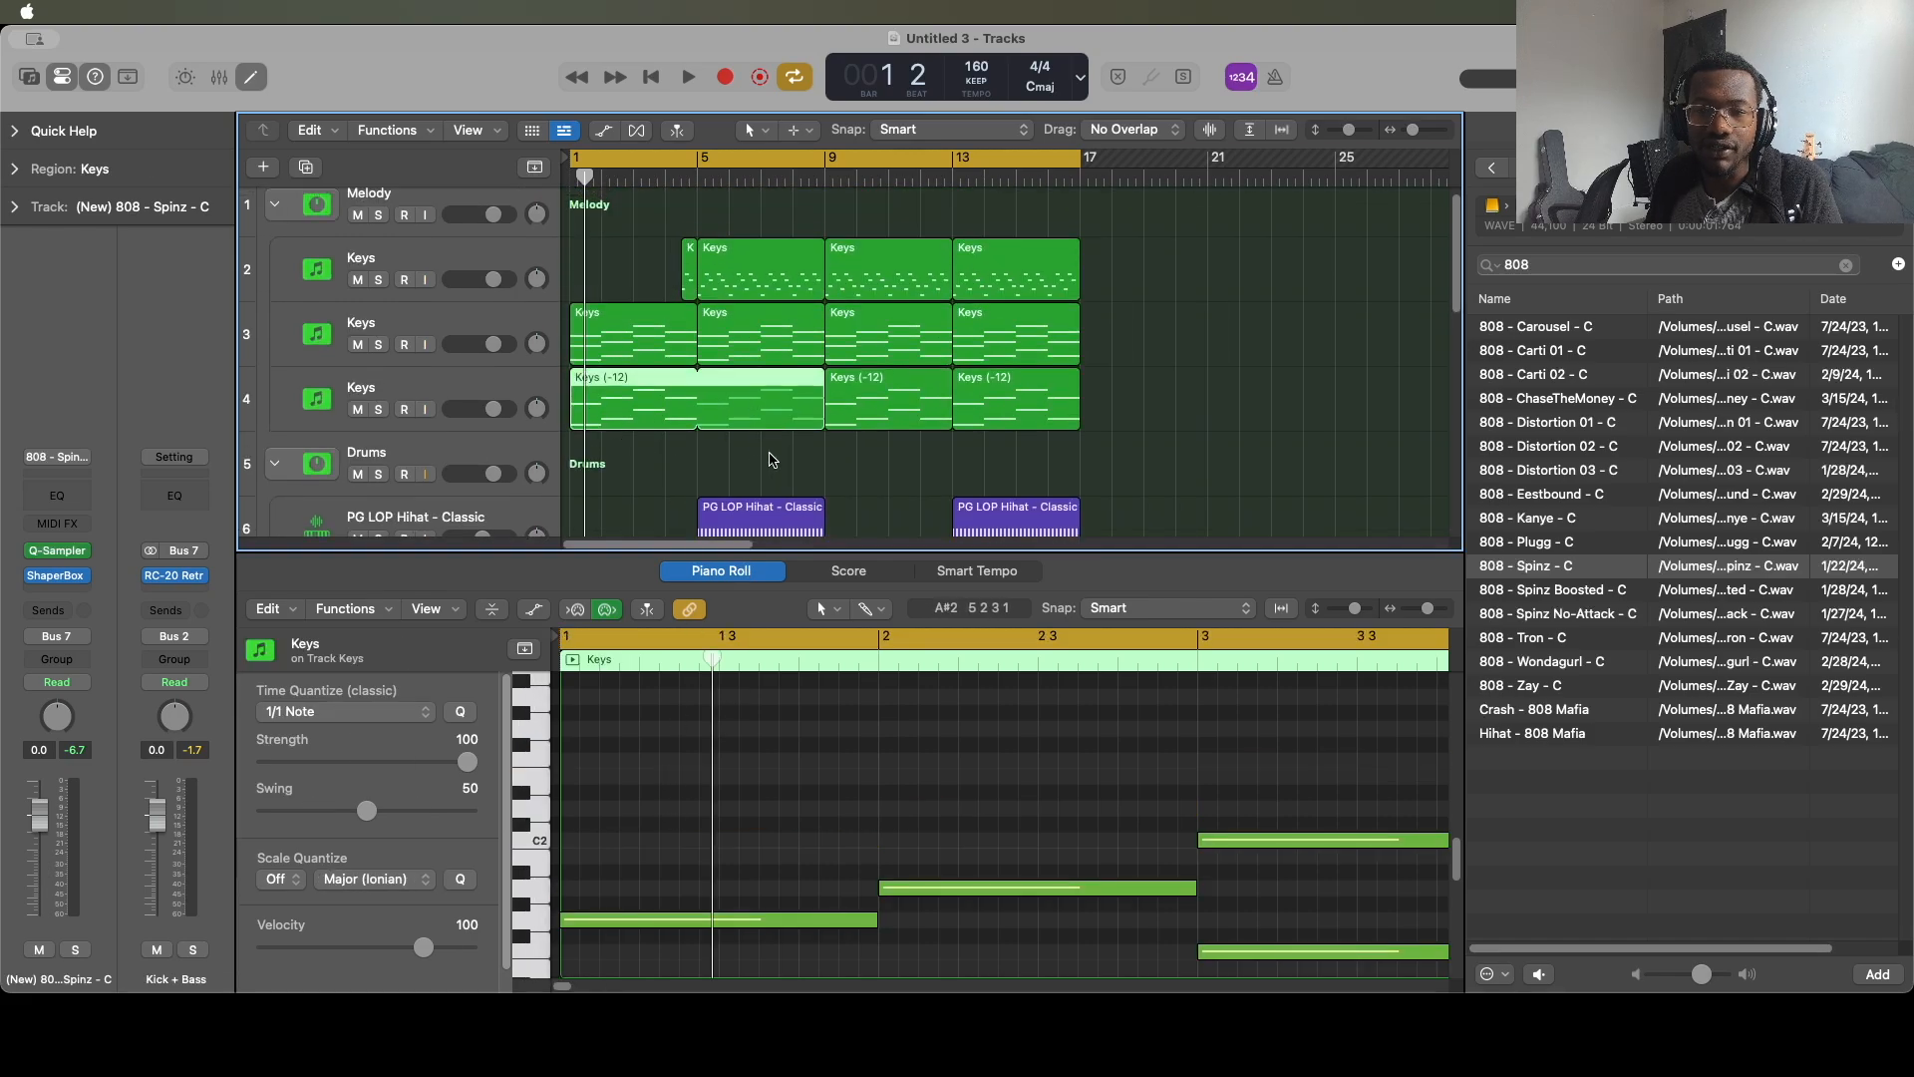
pyautogui.scroll(-3, 772, 466)
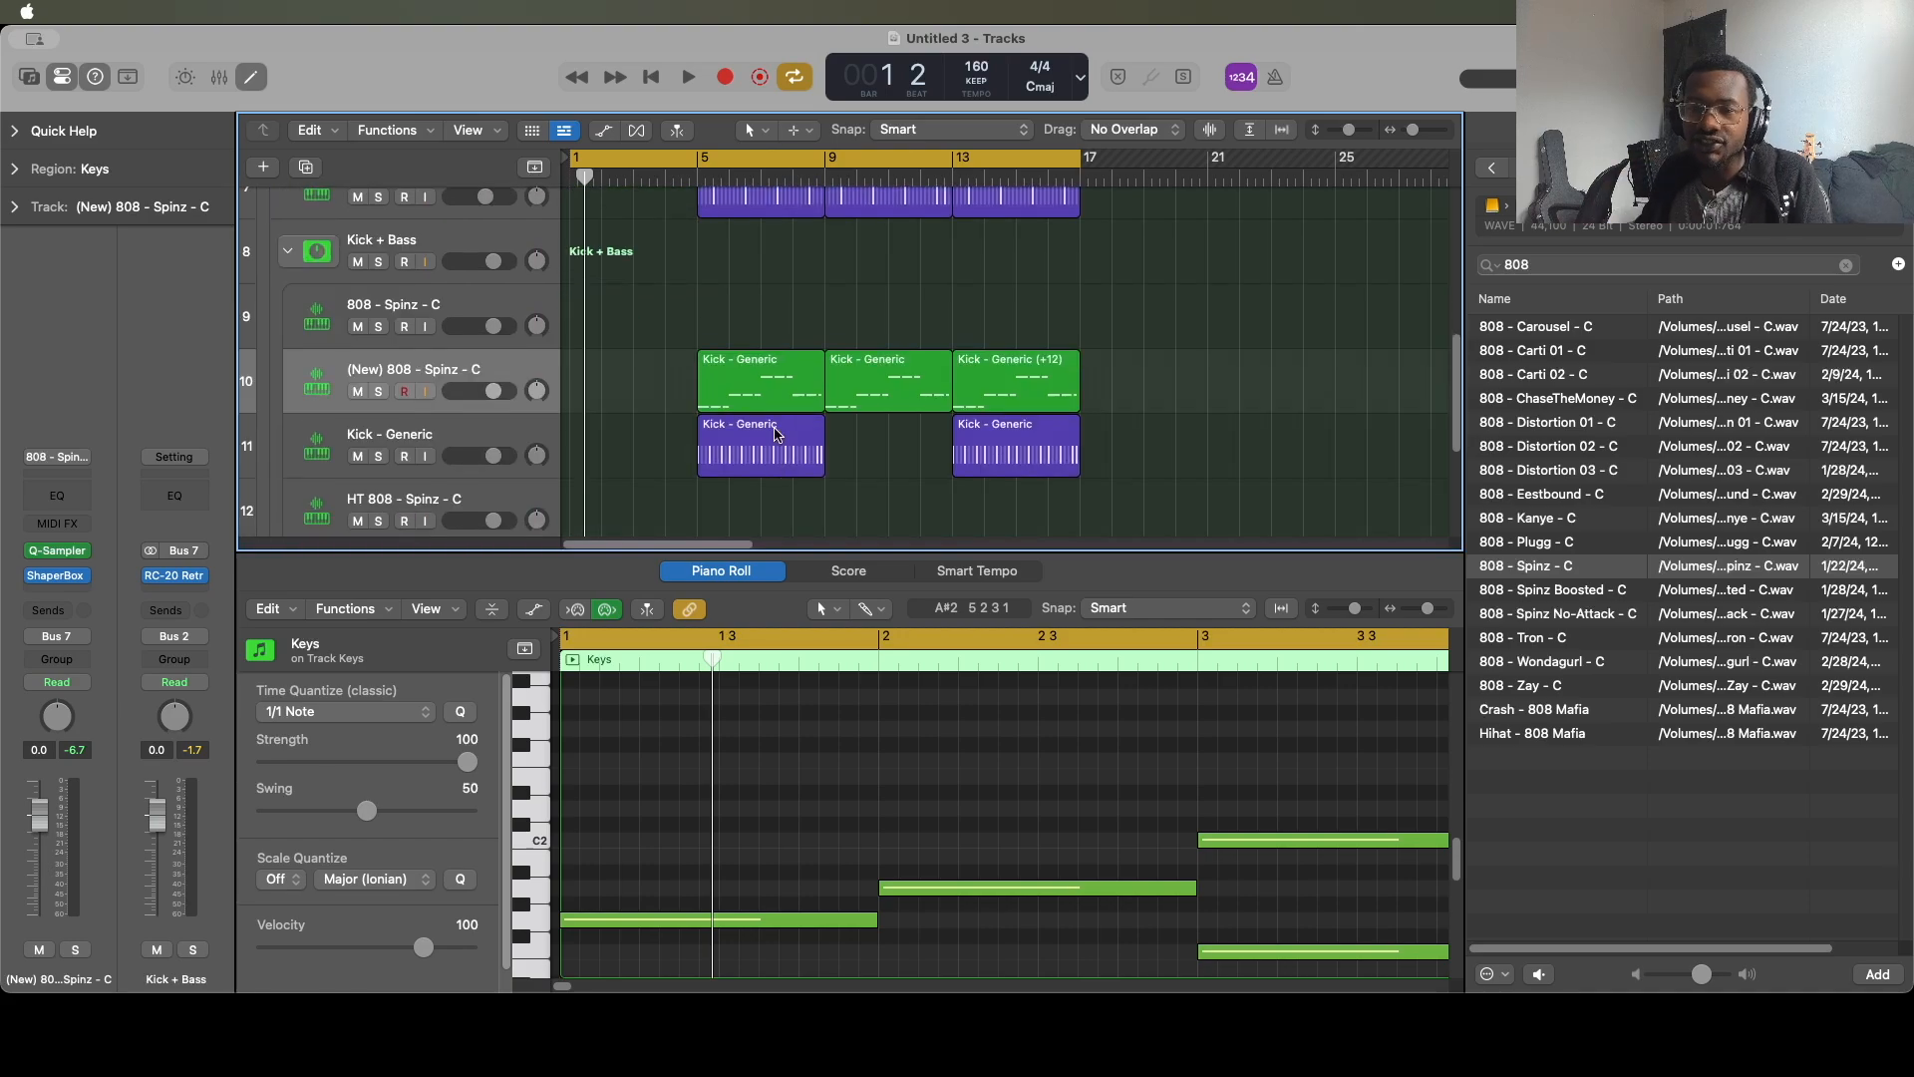
pyautogui.scroll(4, 758, 433)
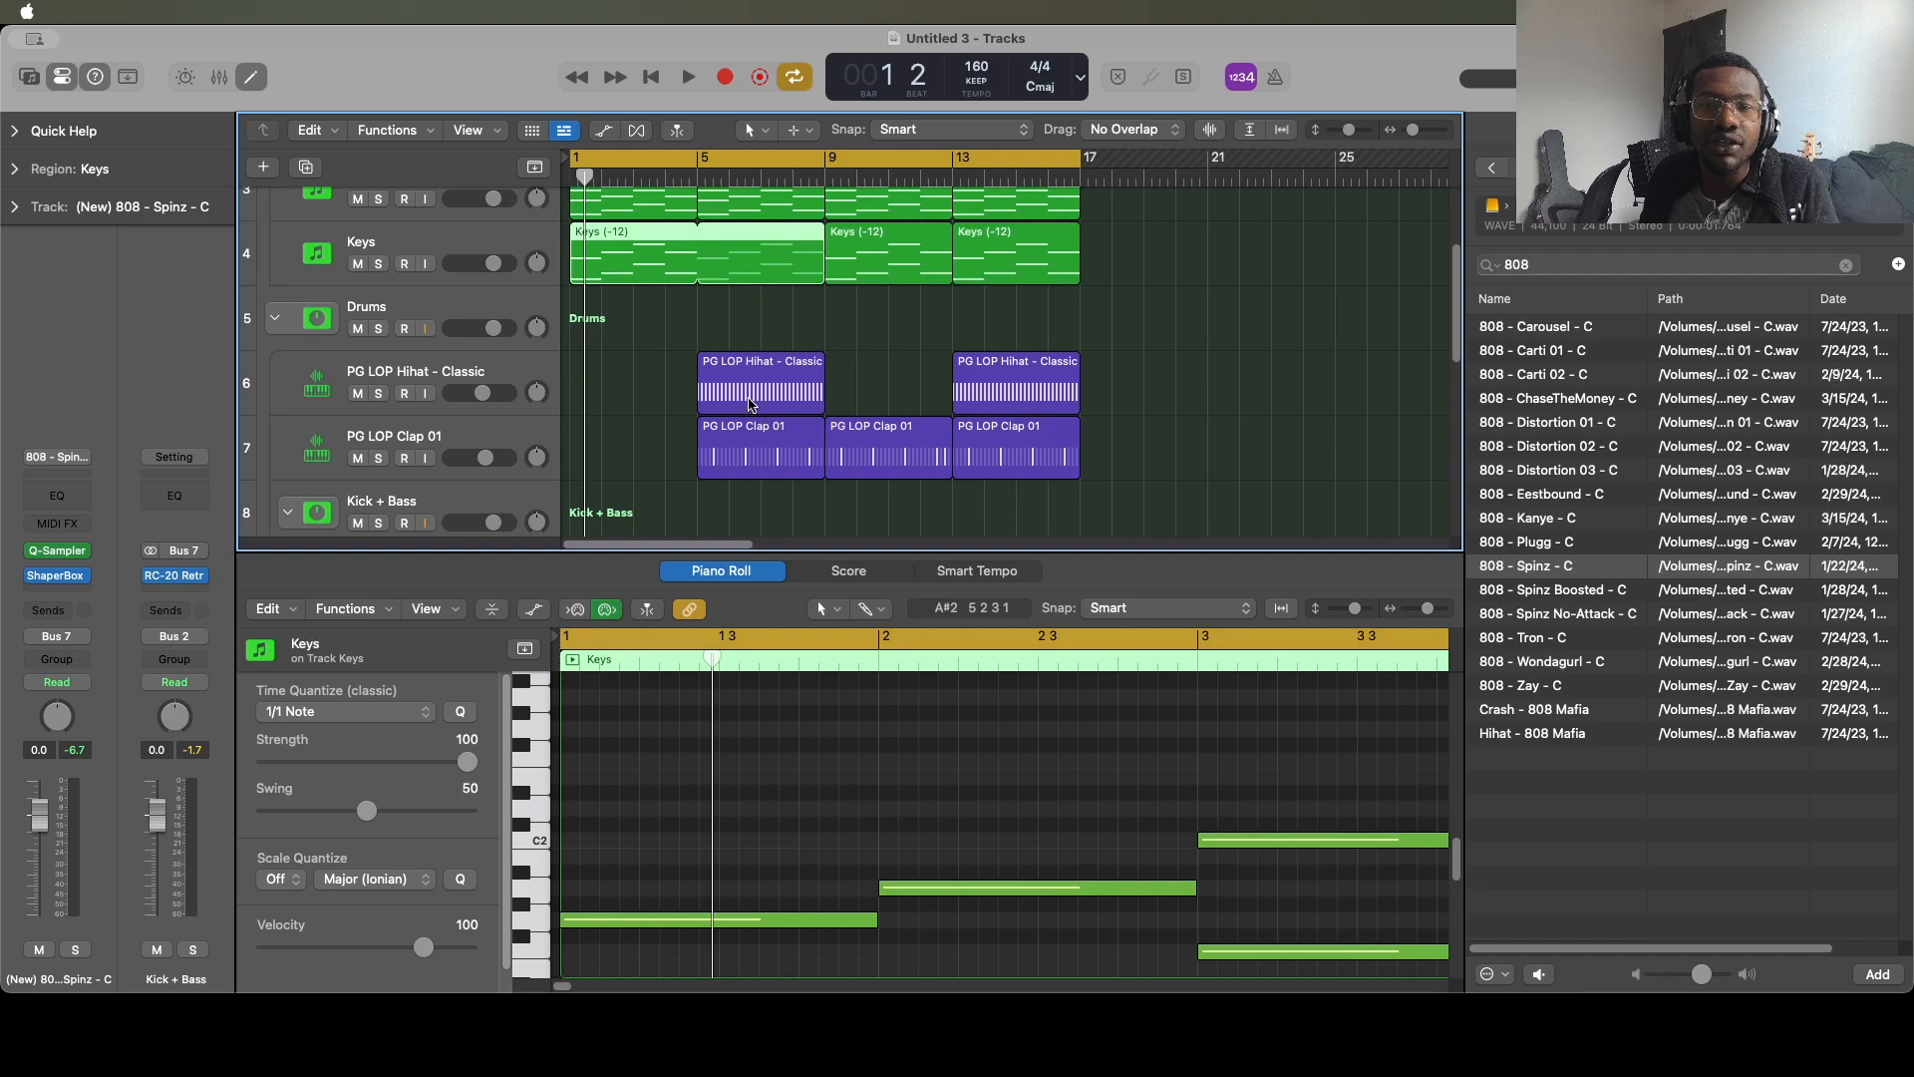